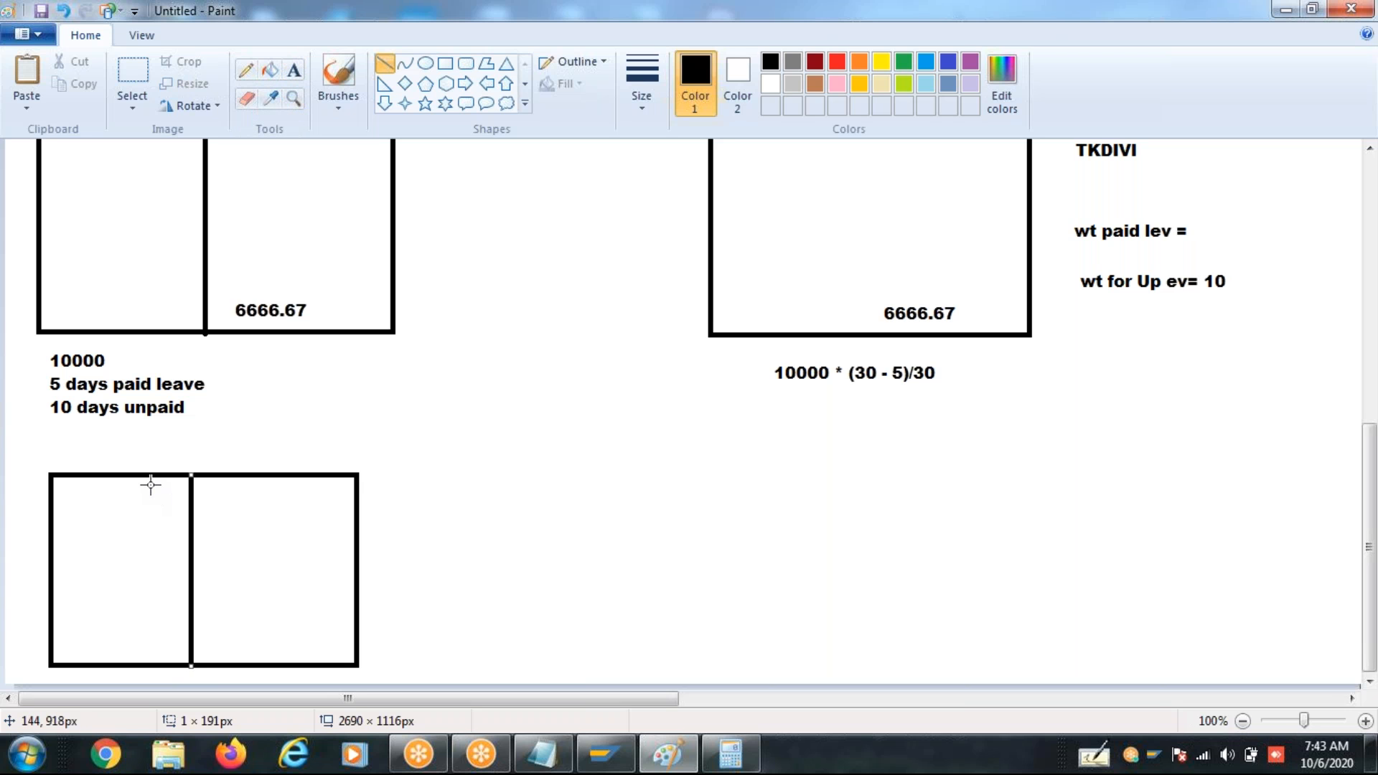
# - Label the lower two-column box with 10000 in its upper-left cell area and 10000 at the bottom of its second column
pyautogui.click(291, 72)
pyautogui.click(74, 499)
pyautogui.write('10000')
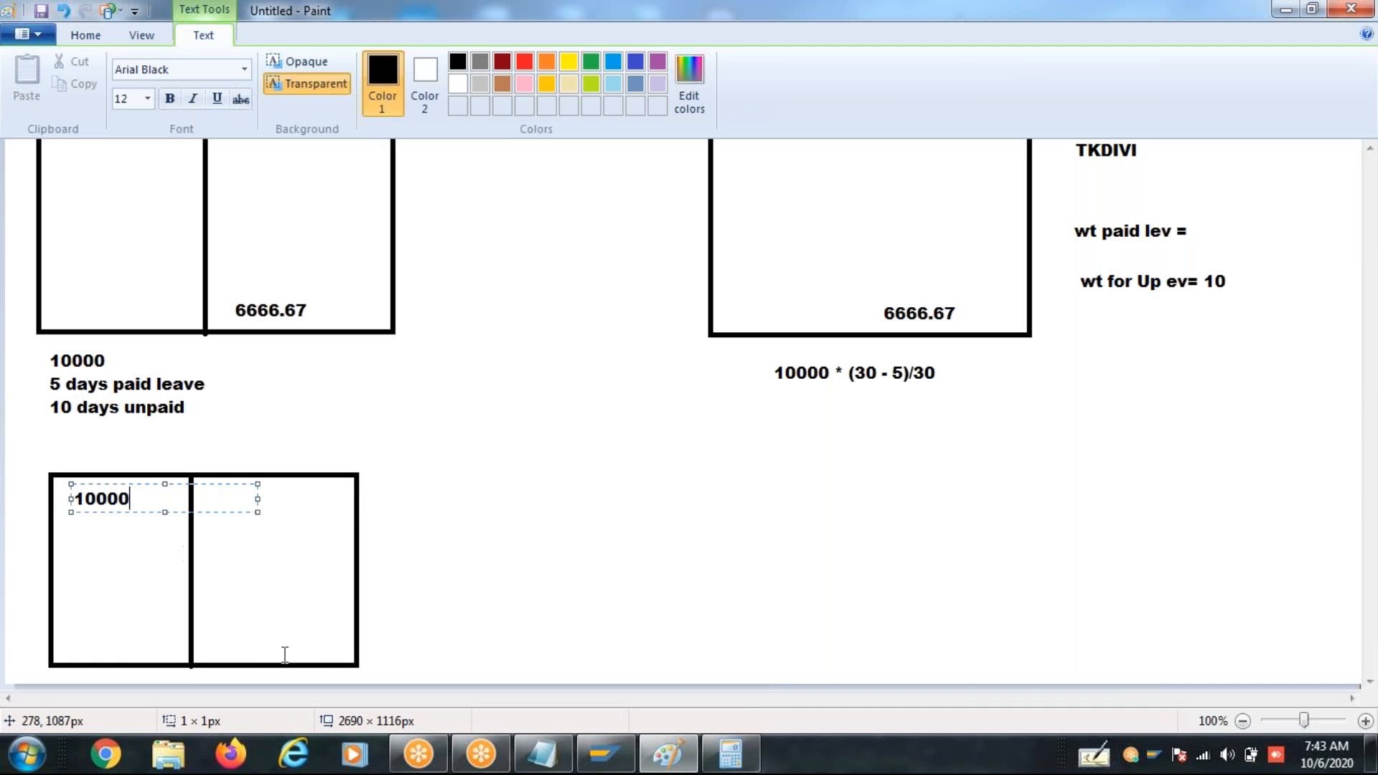
pyautogui.click(220, 649)
pyautogui.click(221, 649)
pyautogui.write('10000')
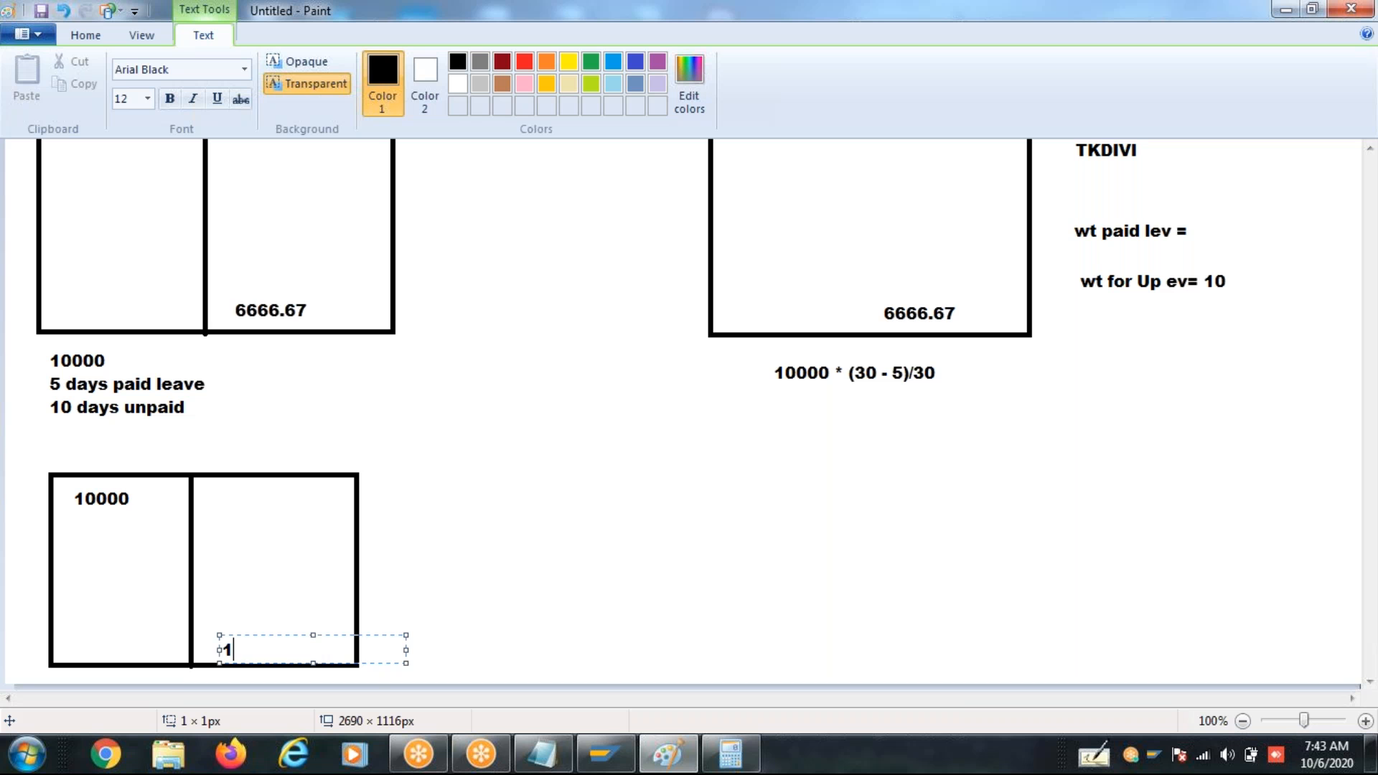
pyautogui.click(537, 596)
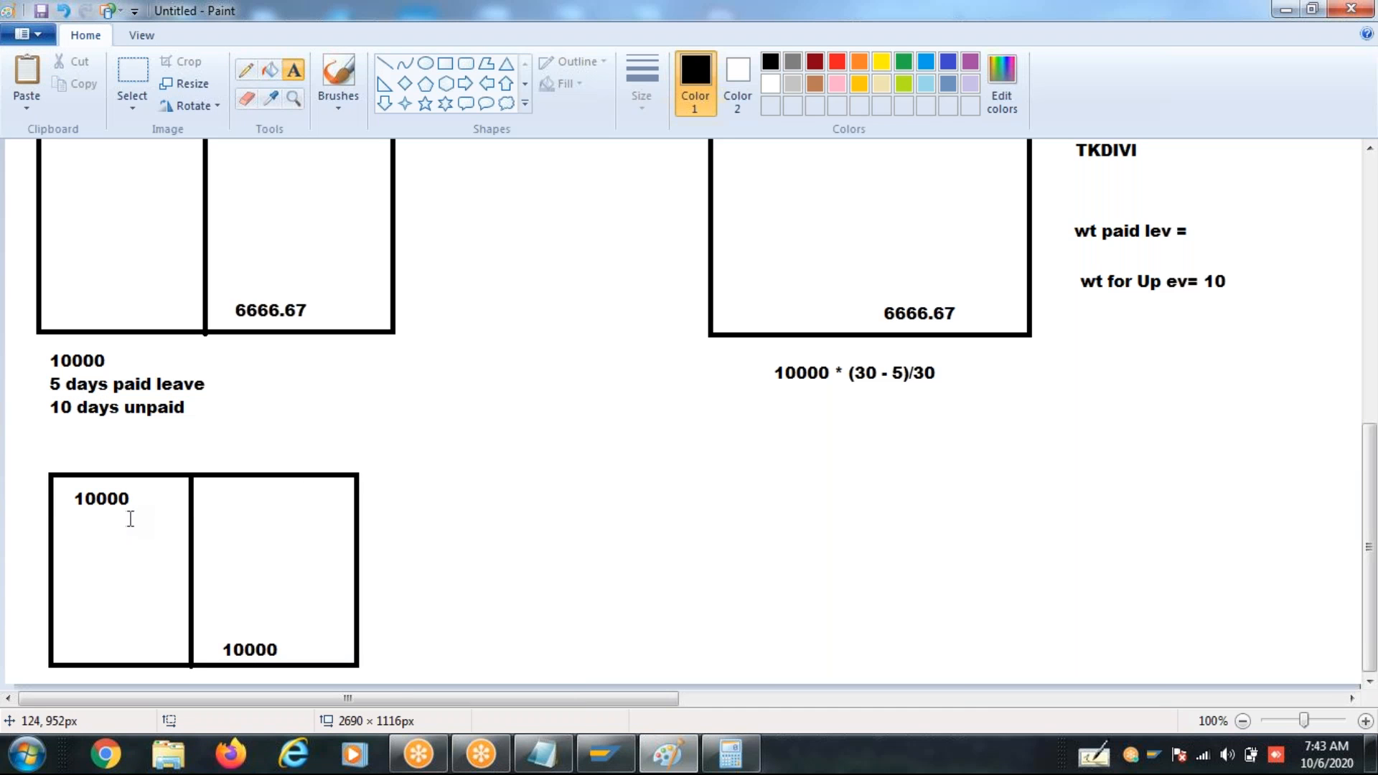
# - Draw a rectangle about 306 × 193 px below the 10000 * (30 - 5)/30 calculation, level with the two-column box
pyautogui.moveTo(111, 492); pyautogui.dragTo(297, 518)
pyautogui.click(113, 562)
pyautogui.click(445, 63)
pyautogui.moveTo(705, 468); pyautogui.dragTo(1013, 661)
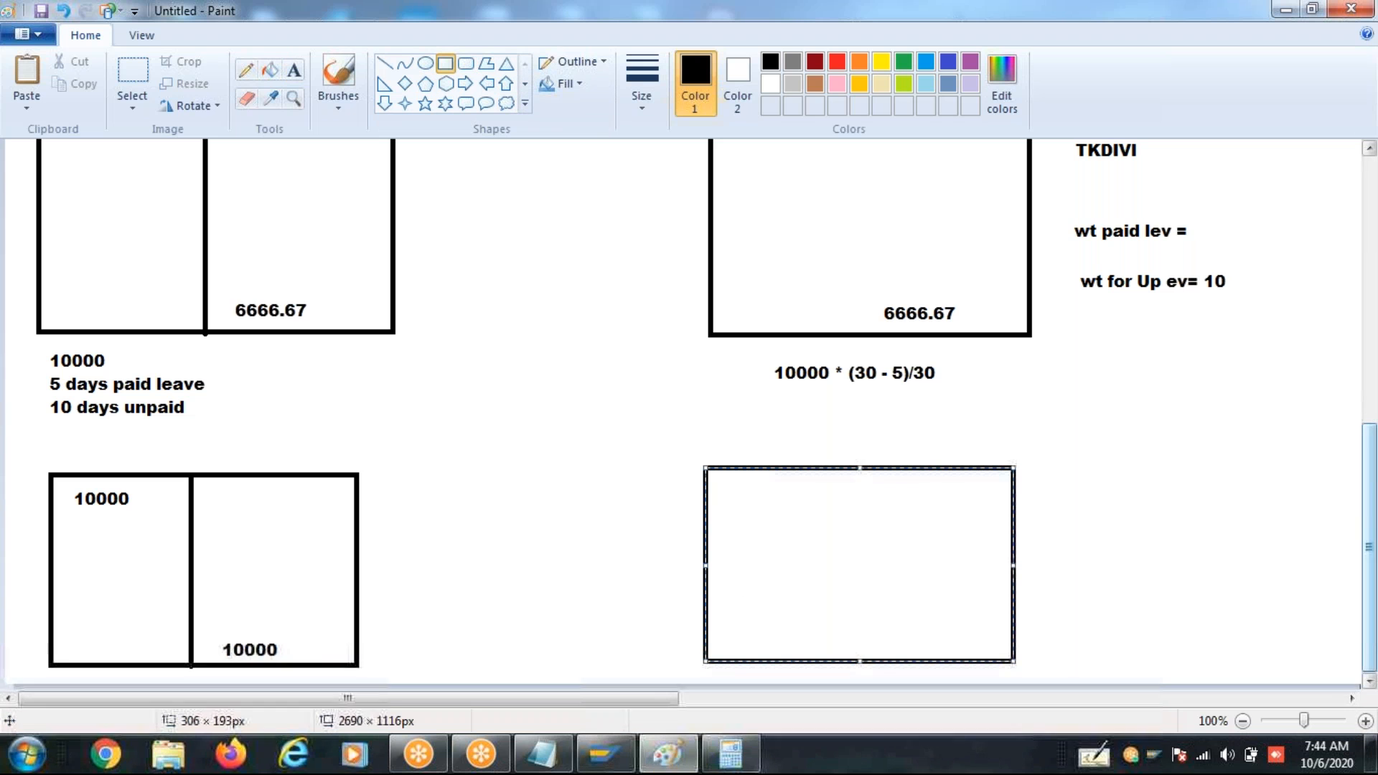
pyautogui.moveTo(1369, 538); pyautogui.dragTo(1369, 427)
pyautogui.moveTo(1051, 327); pyautogui.dragTo(1251, 446)
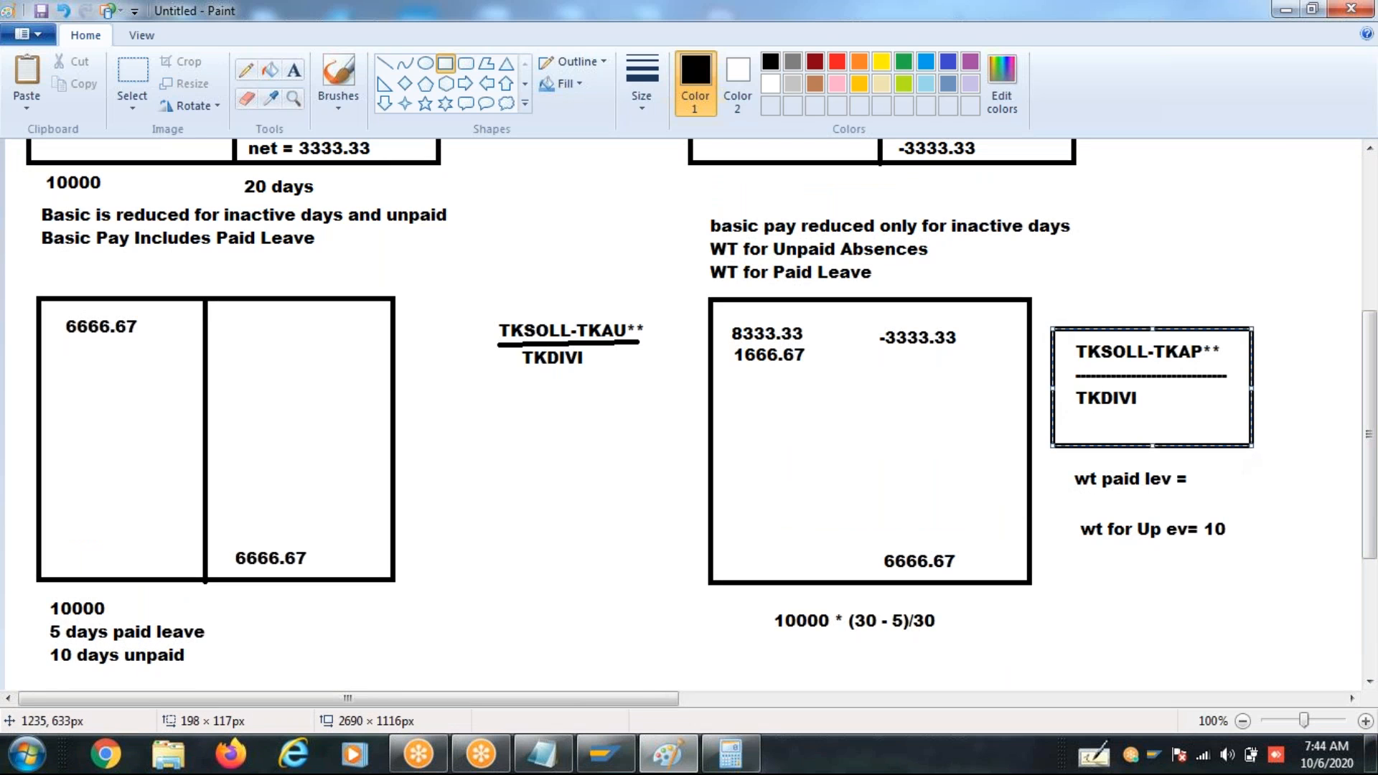
pyautogui.click(151, 84)
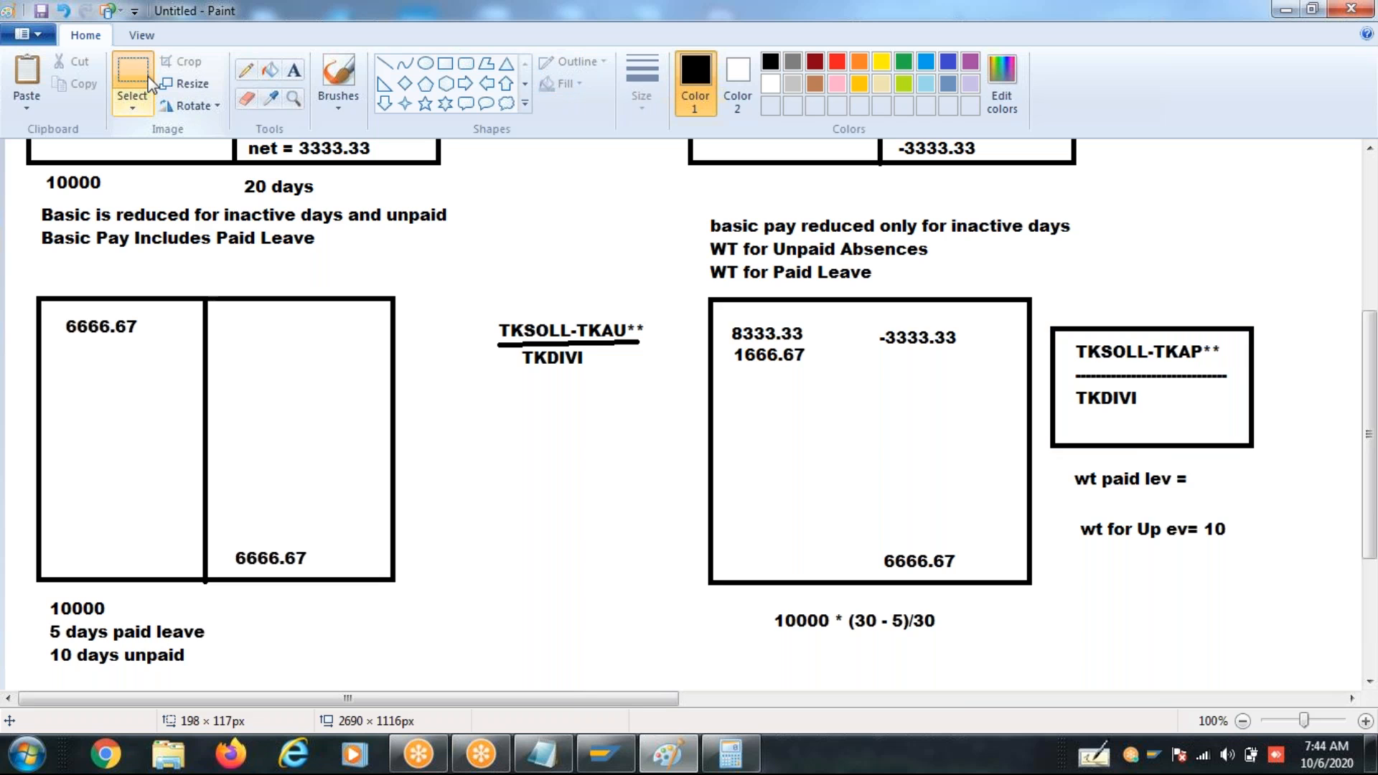
pyautogui.hotkey('ctrl', 'z')
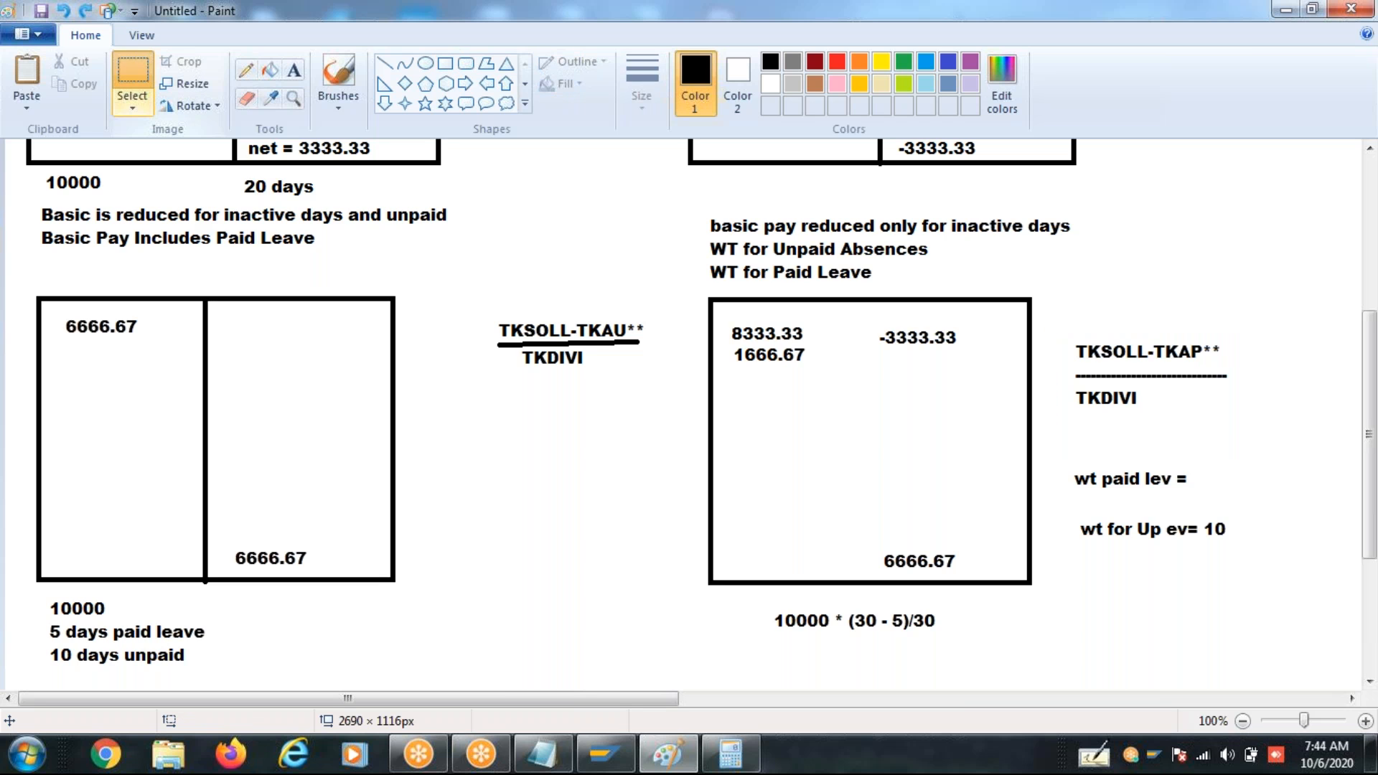
# - Duplicate the TKSOLL-TKAP** over TKDIVI formula and place the copy beside the new empty rectangle
pyautogui.moveTo(1057, 333); pyautogui.dragTo(1265, 424)
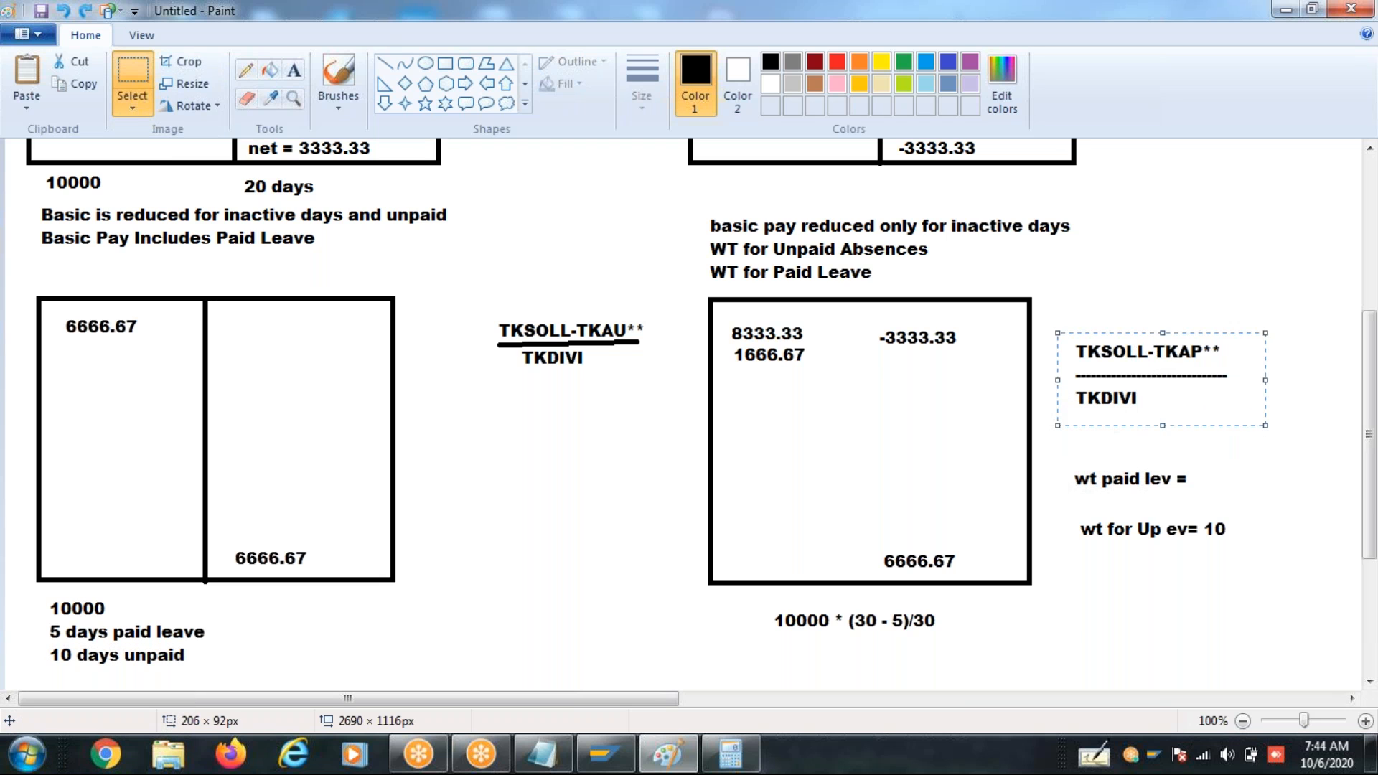
pyautogui.hotkey('ctrl', 'v')
pyautogui.moveTo(166, 184); pyautogui.dragTo(1208, 692)
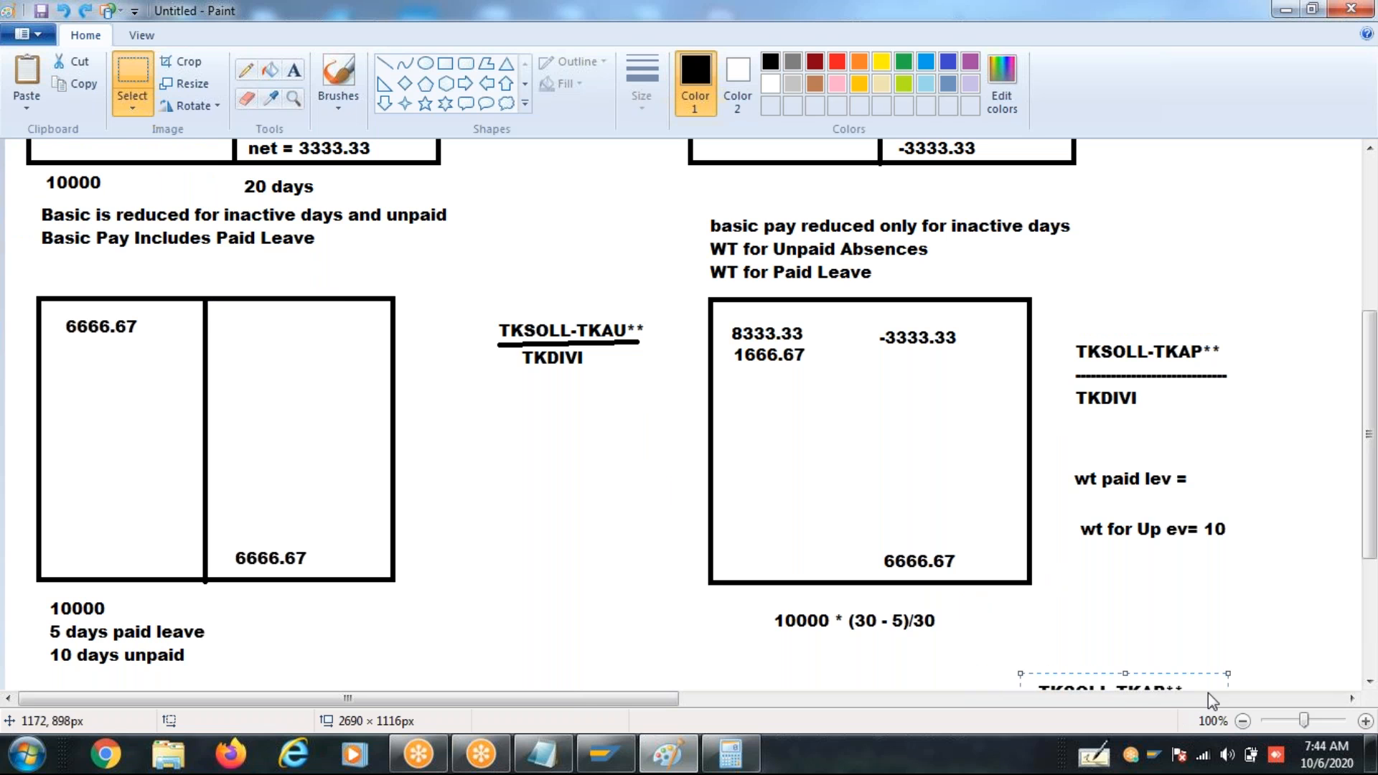
pyautogui.moveTo(1373, 542); pyautogui.dragTo(1372, 657)
pyautogui.moveTo(1083, 486); pyautogui.dragTo(1113, 586)
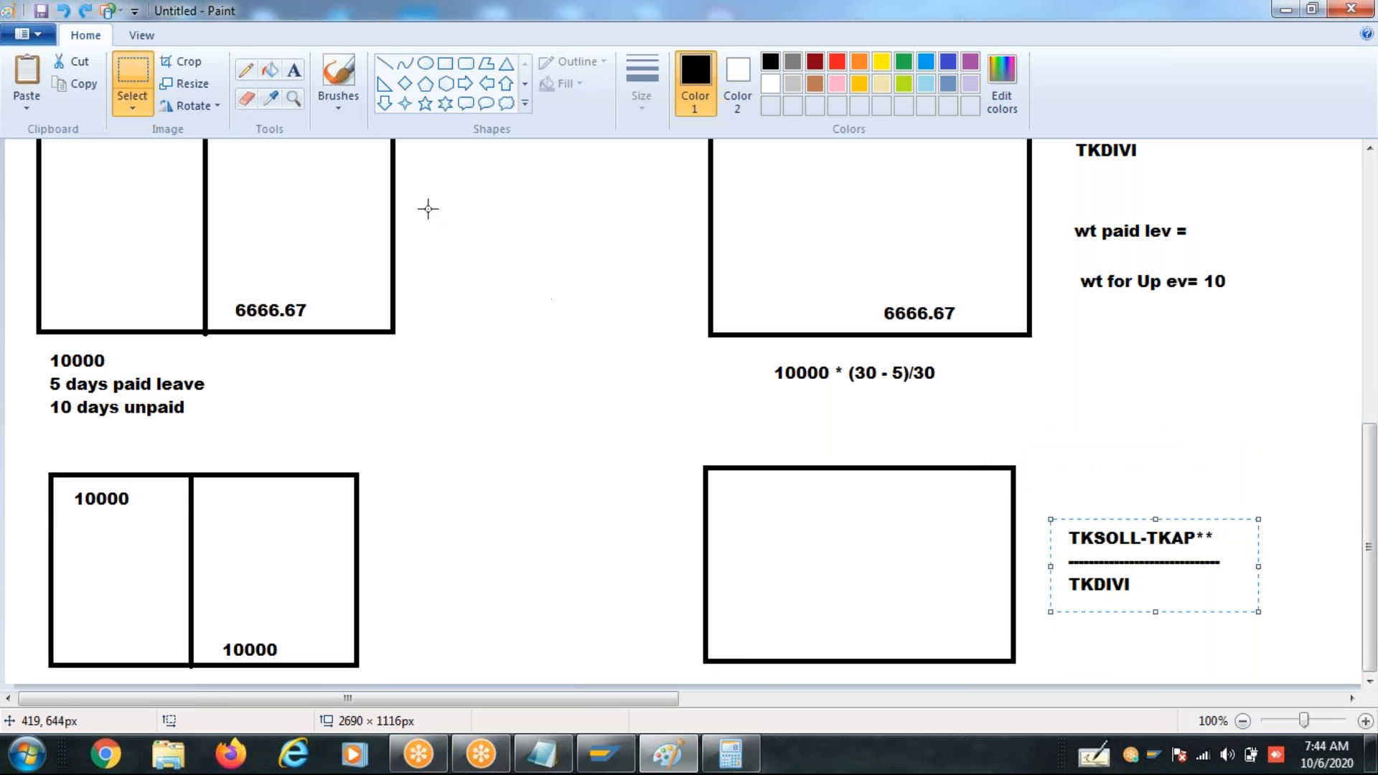
# - Fill the new rectangle with 6666.67 and 3333.33 on two lines at its upper left and 10000 at its lower right
pyautogui.click(293, 72)
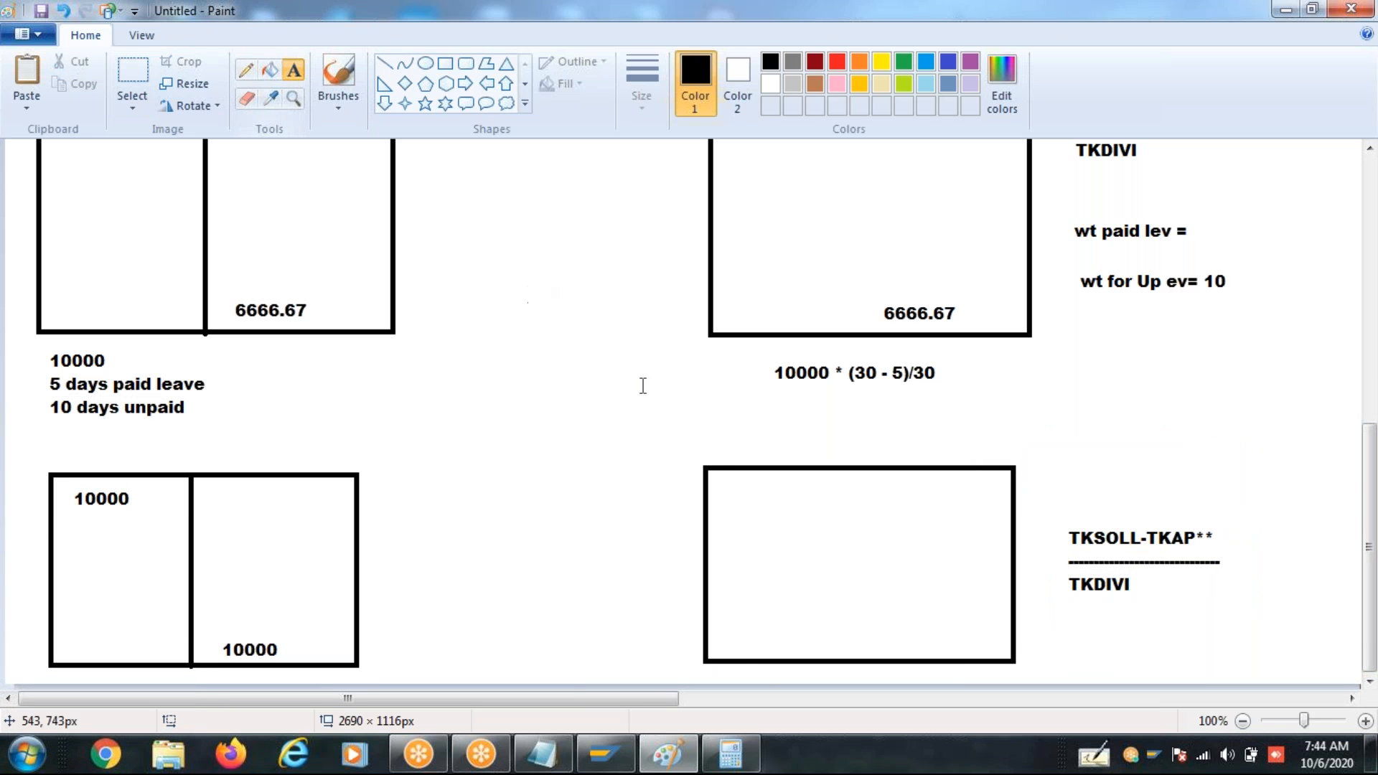
pyautogui.click(729, 497)
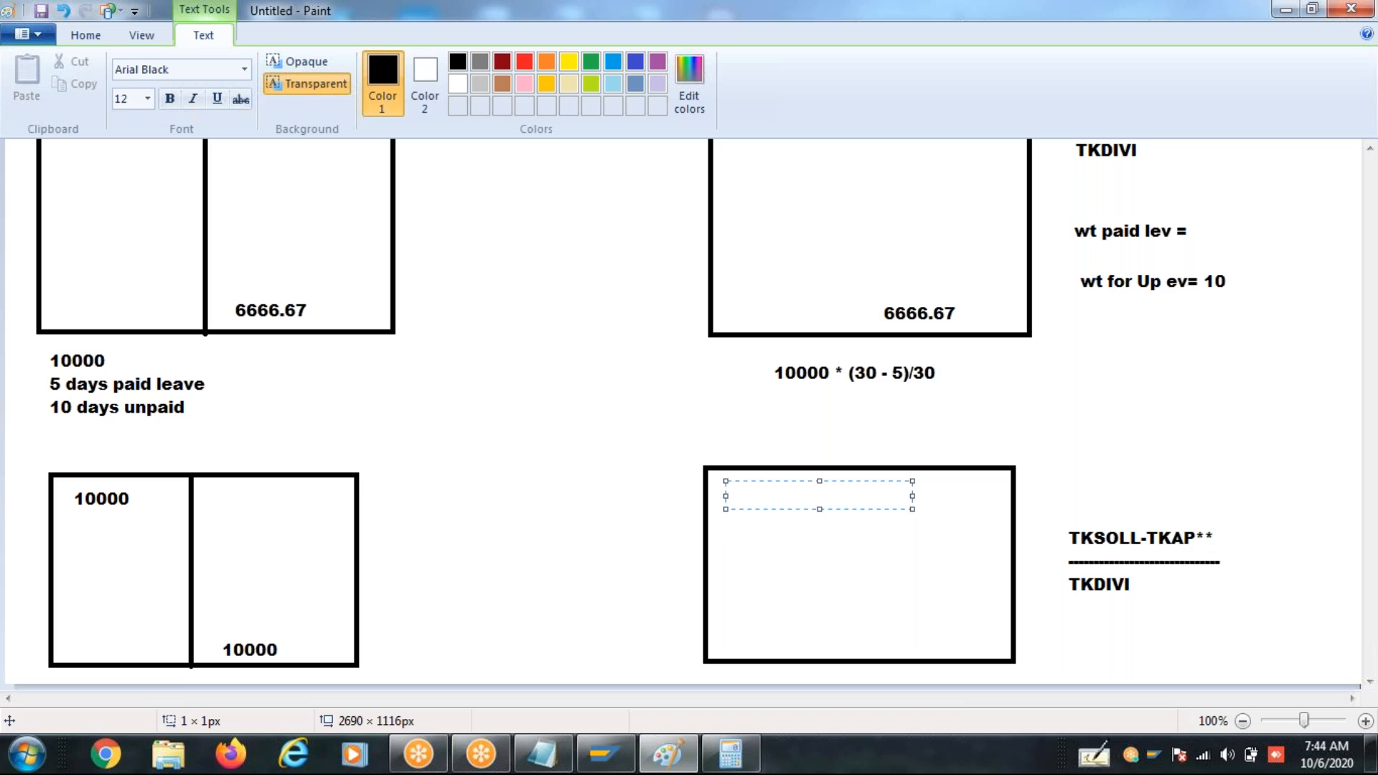
pyautogui.write('6666.67')
pyautogui.press('Return')
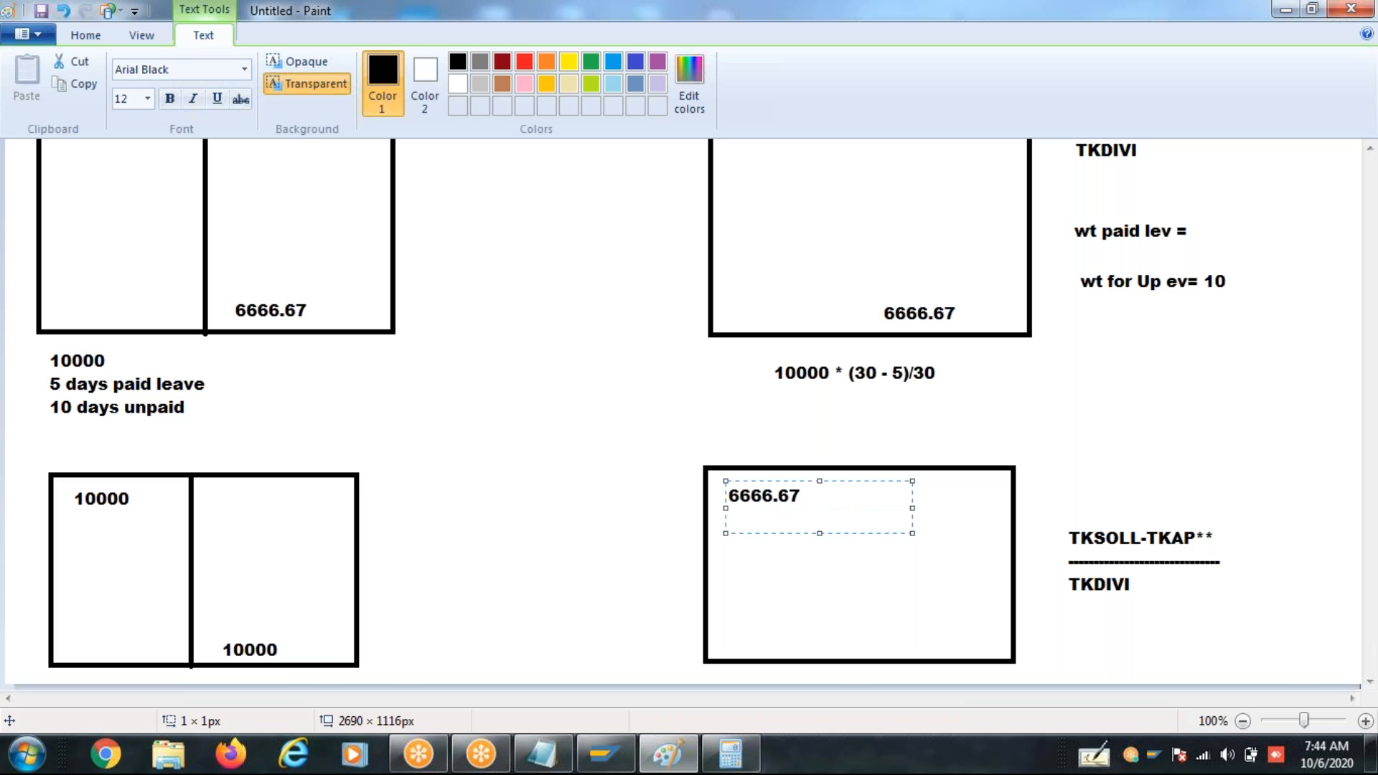
pyautogui.write('3333.33')
pyautogui.click(899, 624)
pyautogui.write('10000')
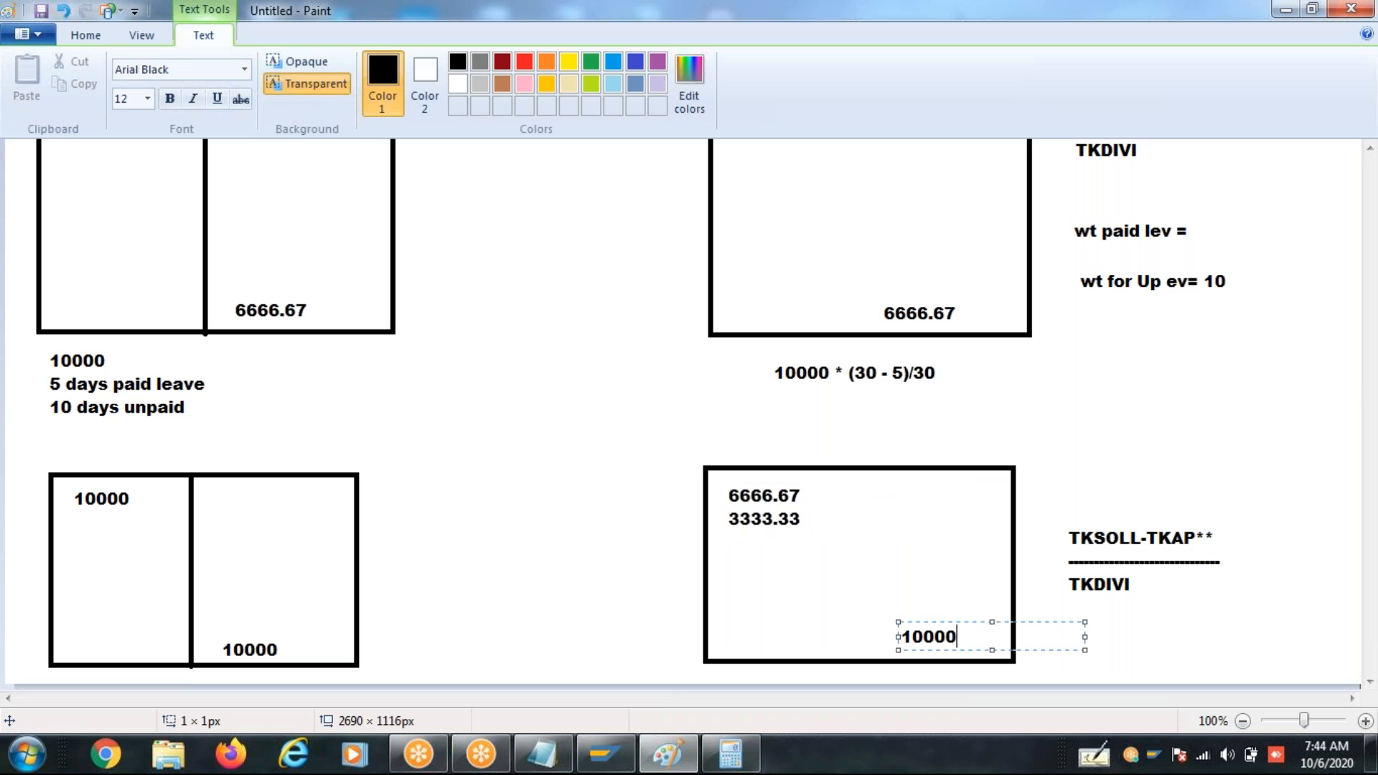
pyautogui.click(1233, 669)
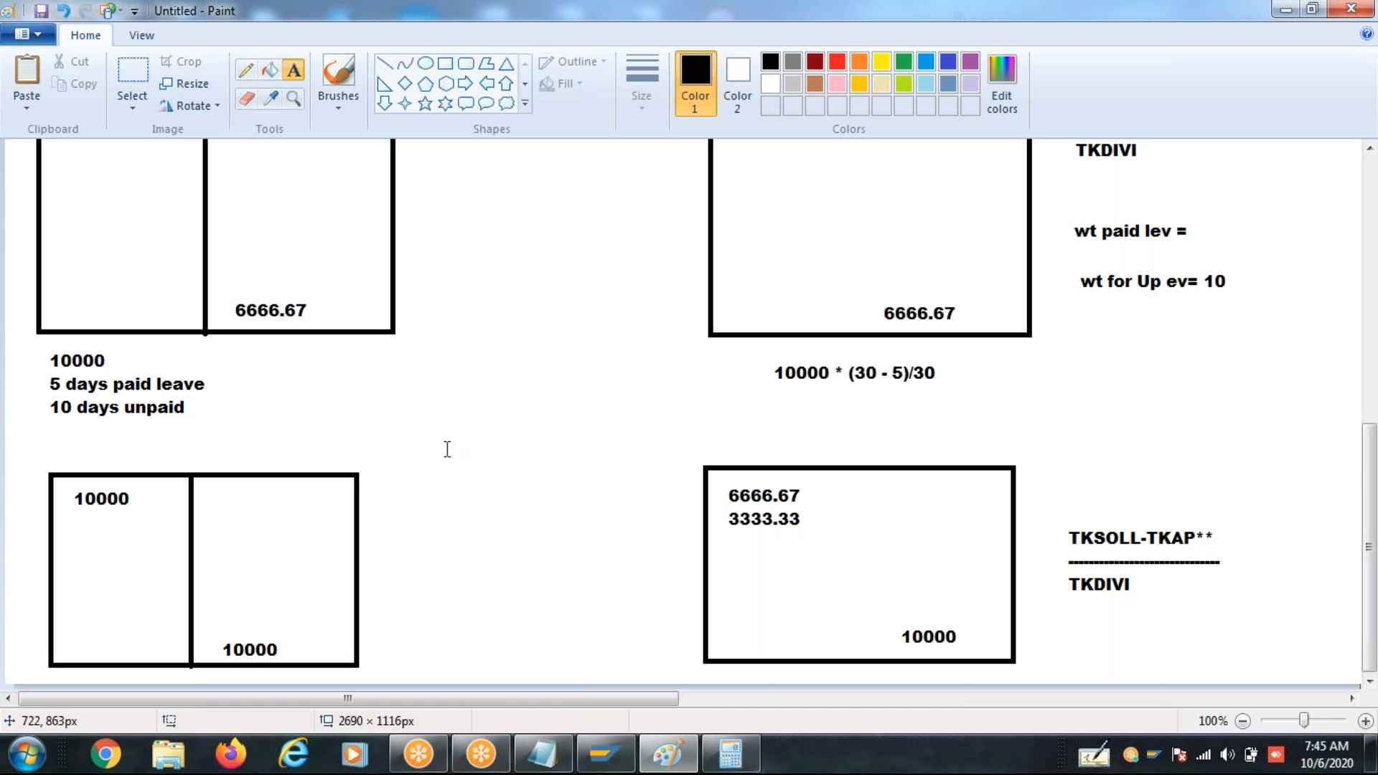
pyautogui.click(65, 500)
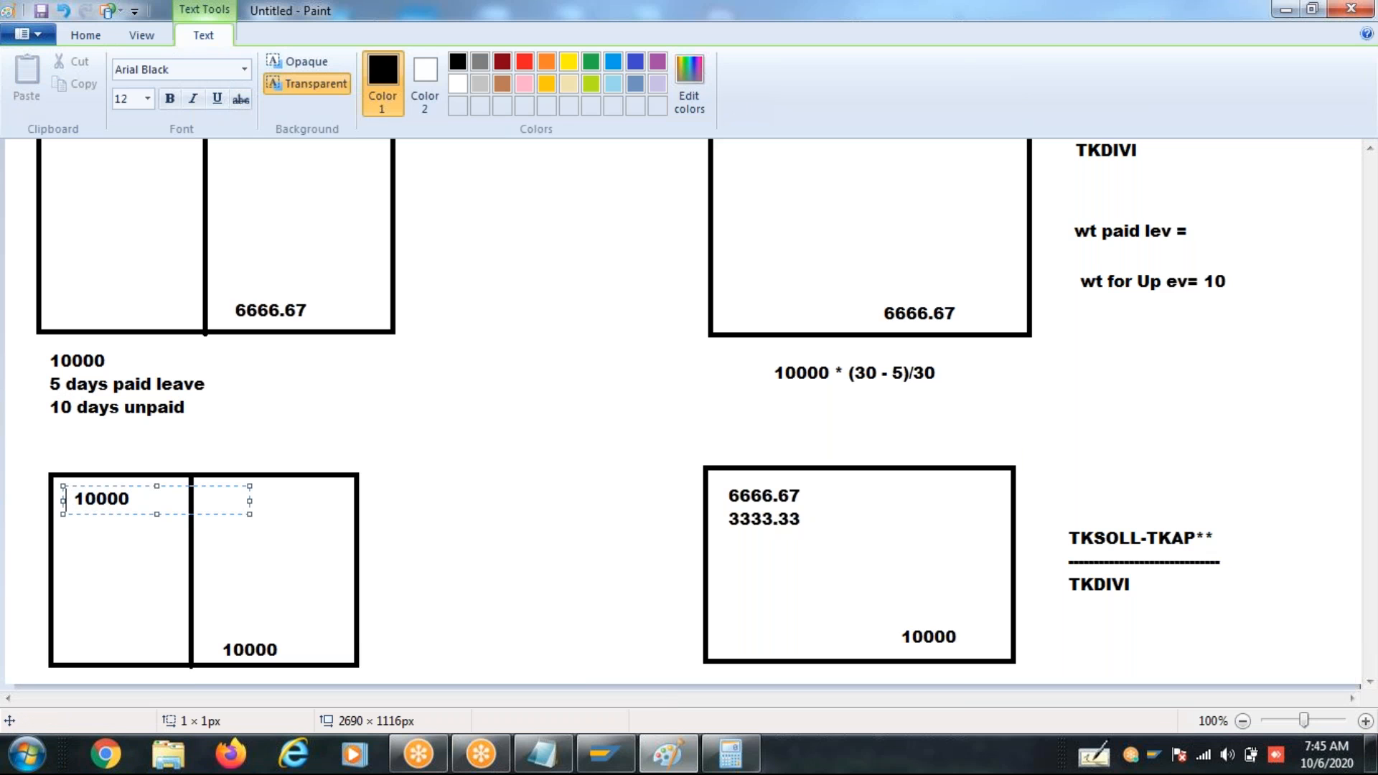
pyautogui.click(529, 572)
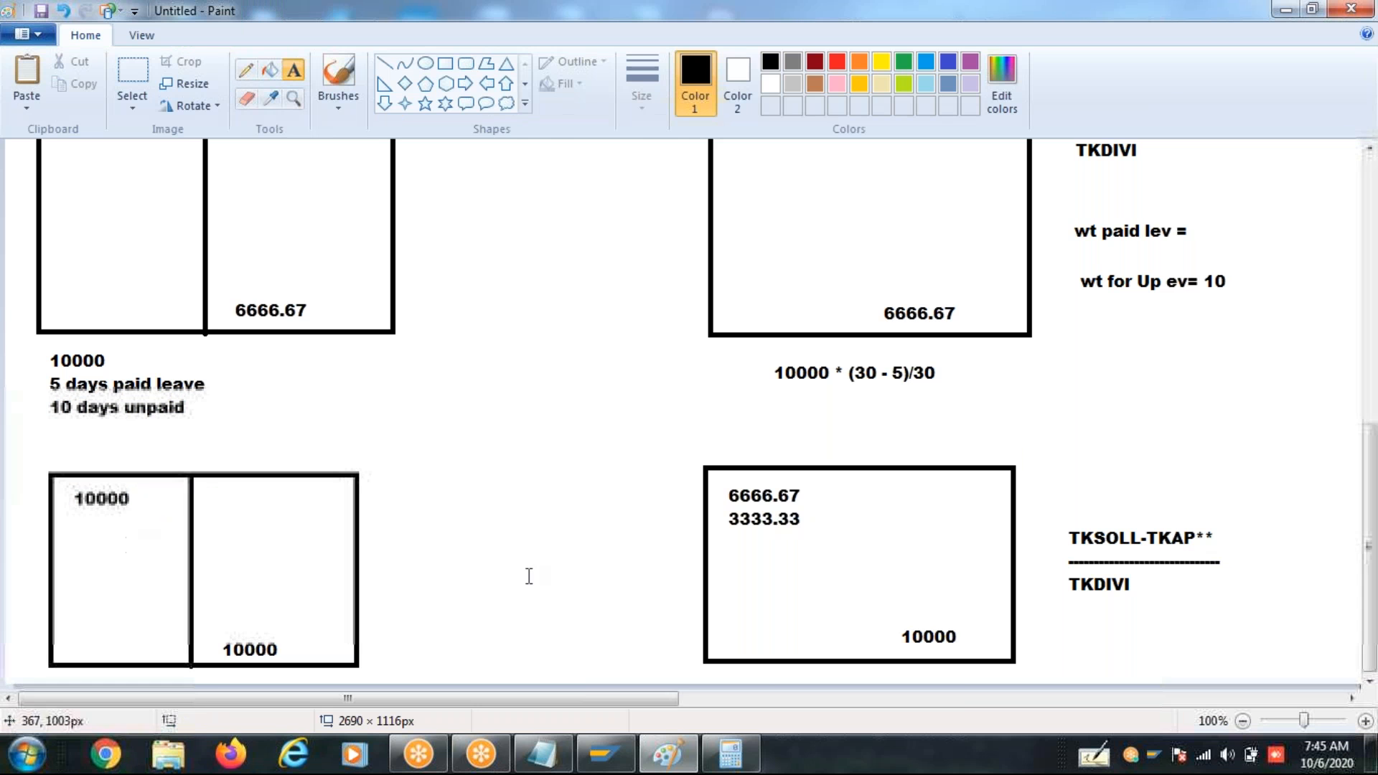
pyautogui.click(725, 494)
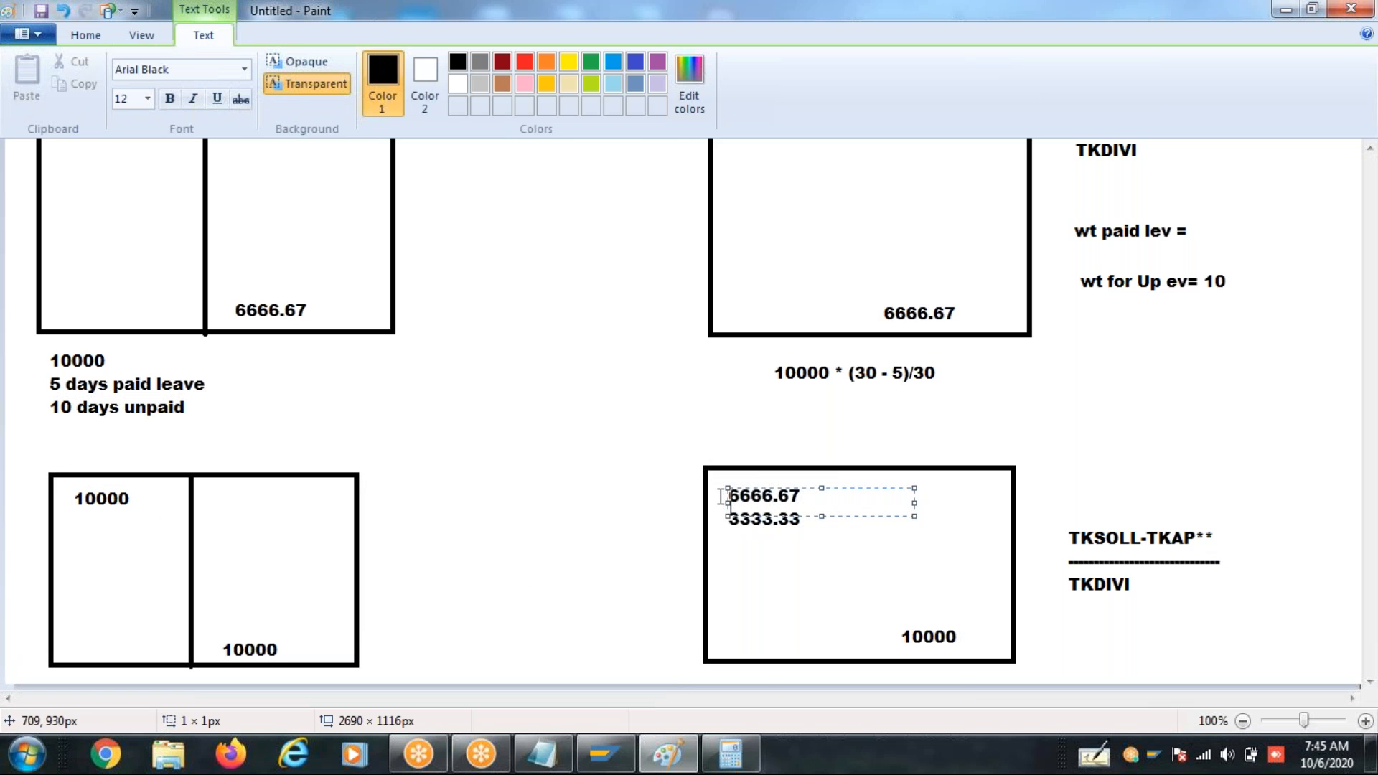
pyautogui.click(721, 496)
pyautogui.click(719, 482)
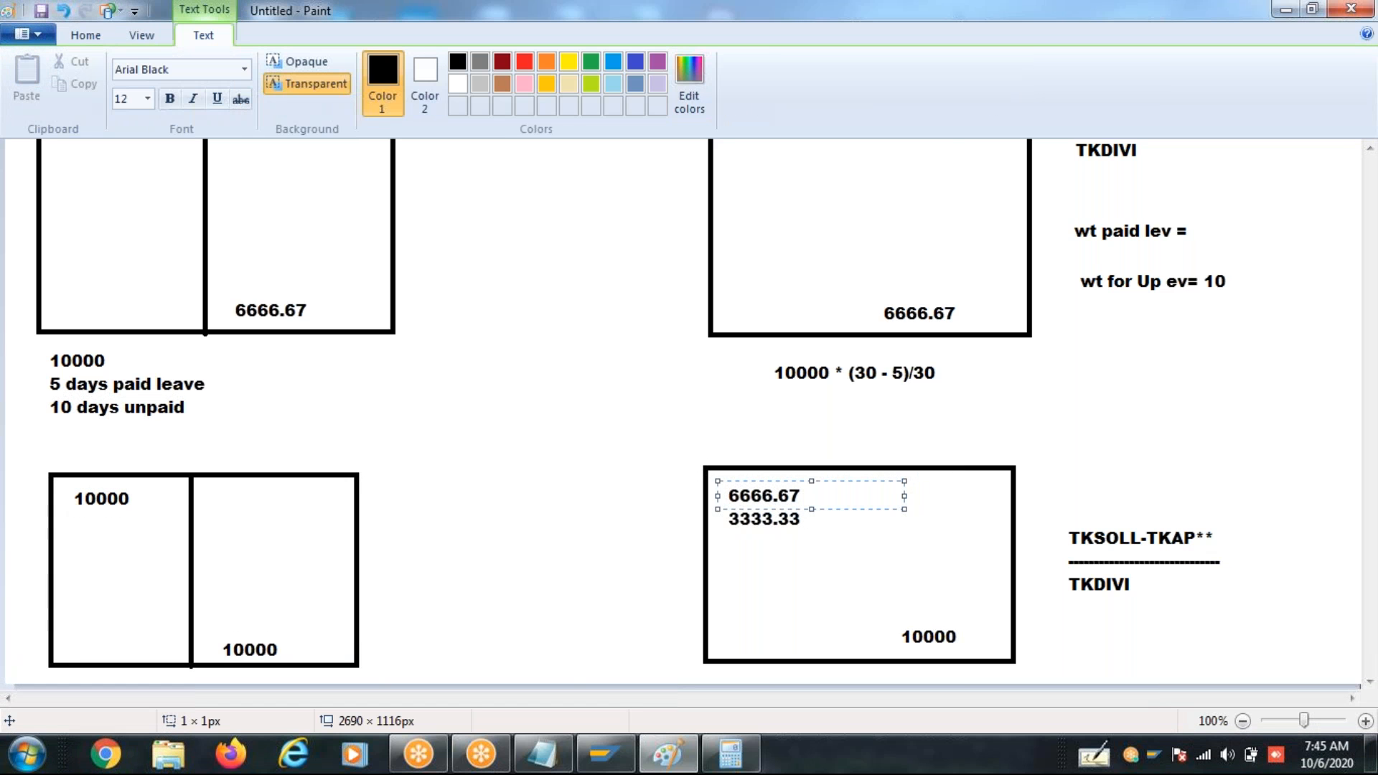
pyautogui.click(723, 524)
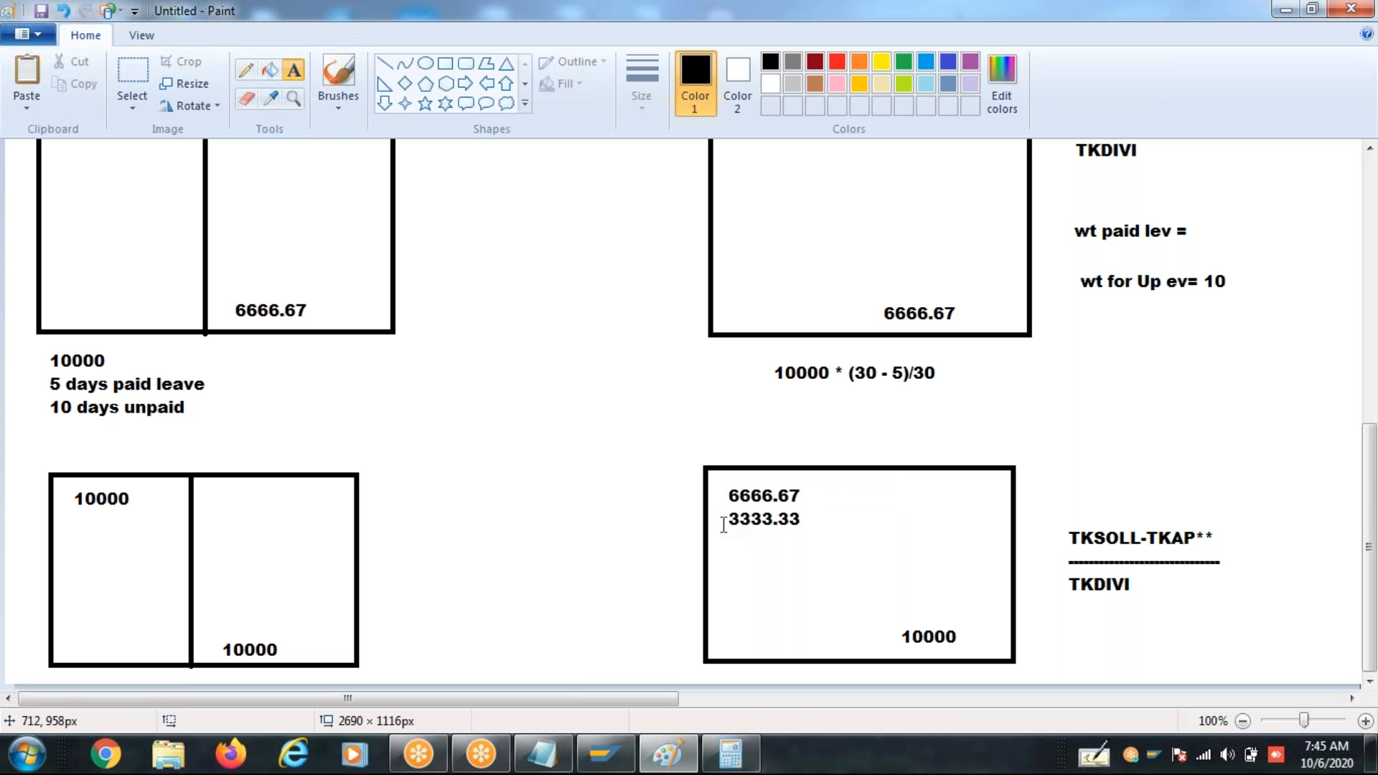
pyautogui.click(721, 510)
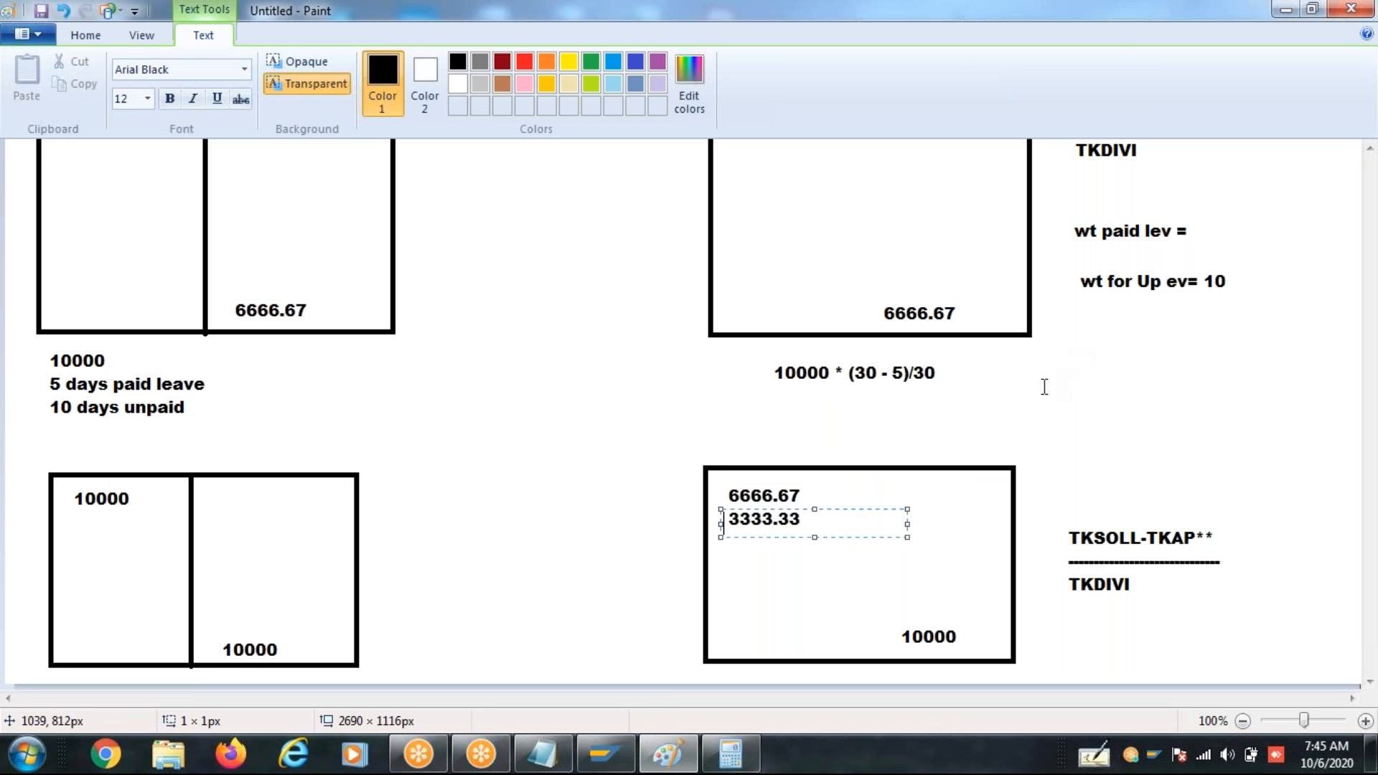
pyautogui.click(730, 567)
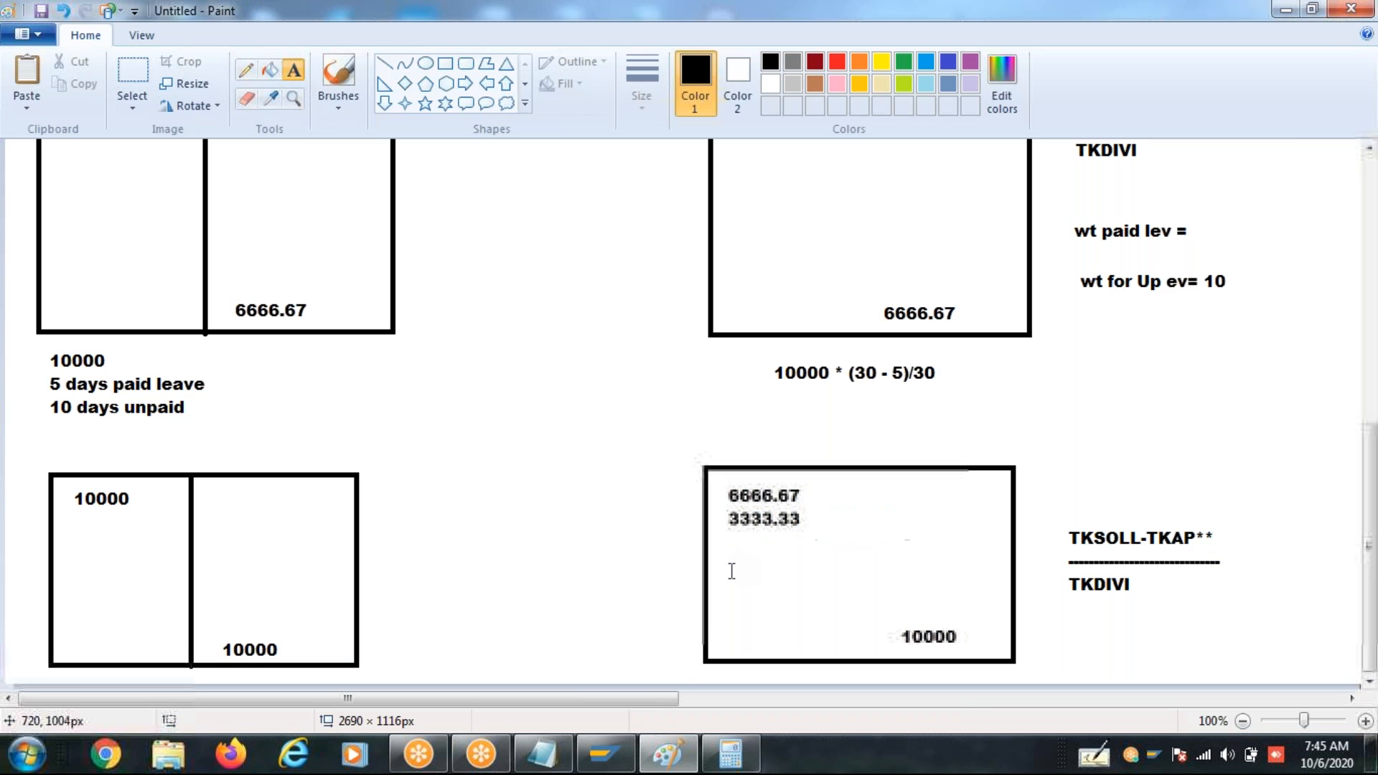
pyautogui.click(725, 511)
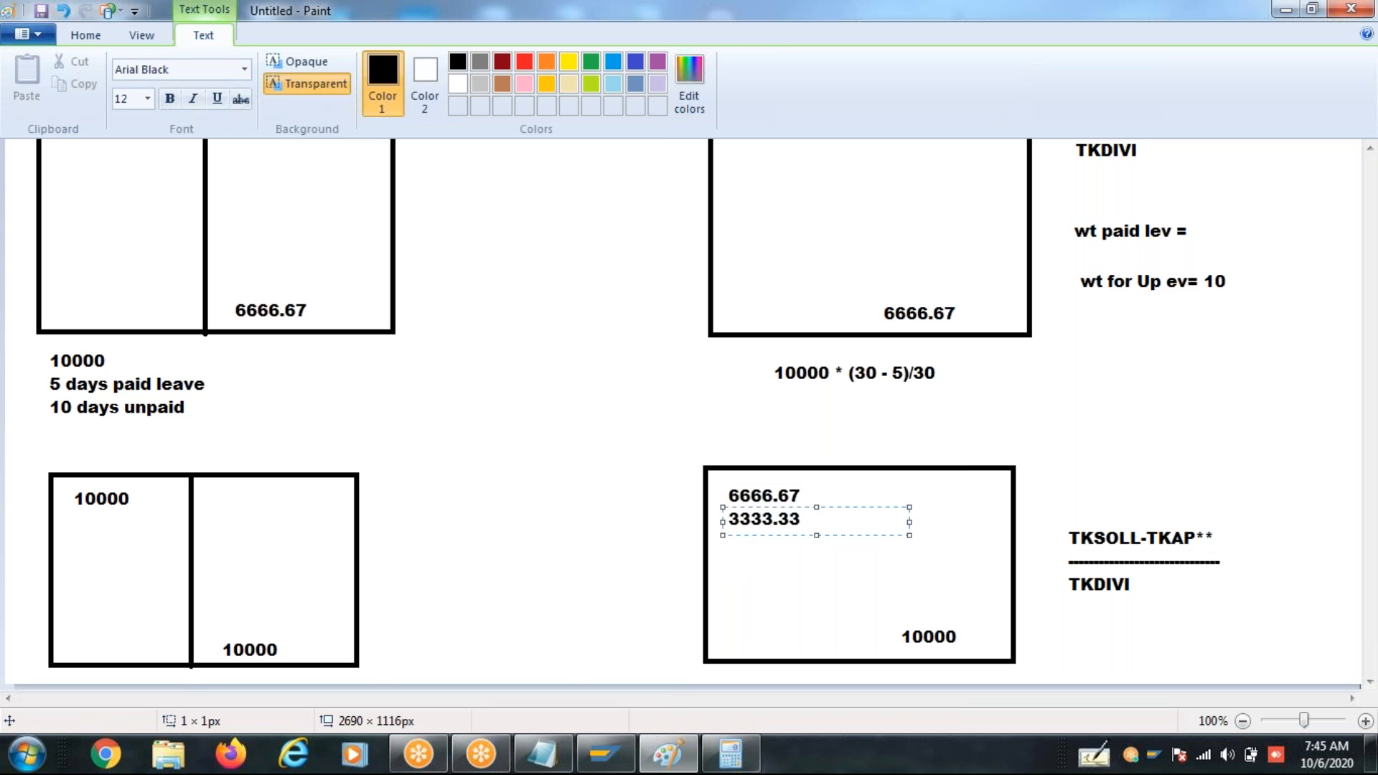
pyautogui.click(745, 614)
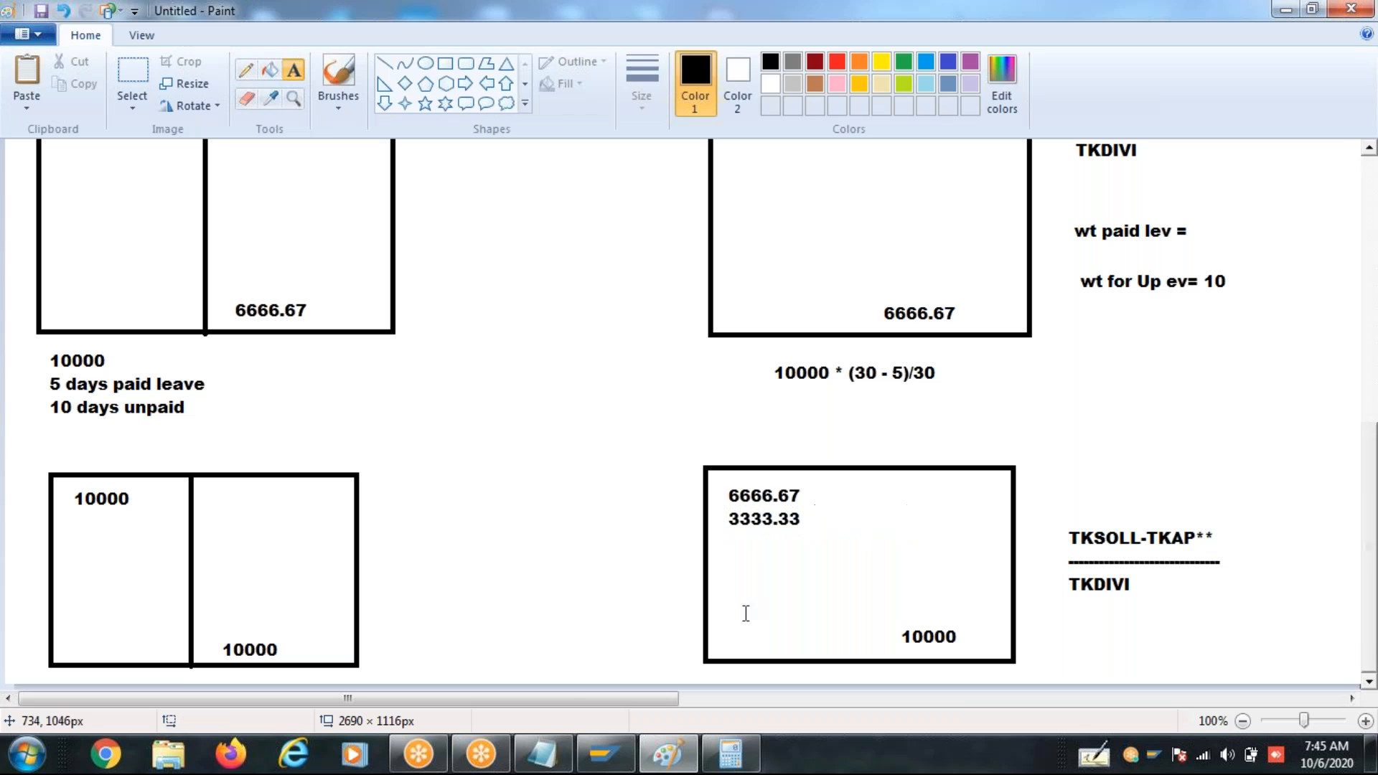
pyautogui.click(722, 508)
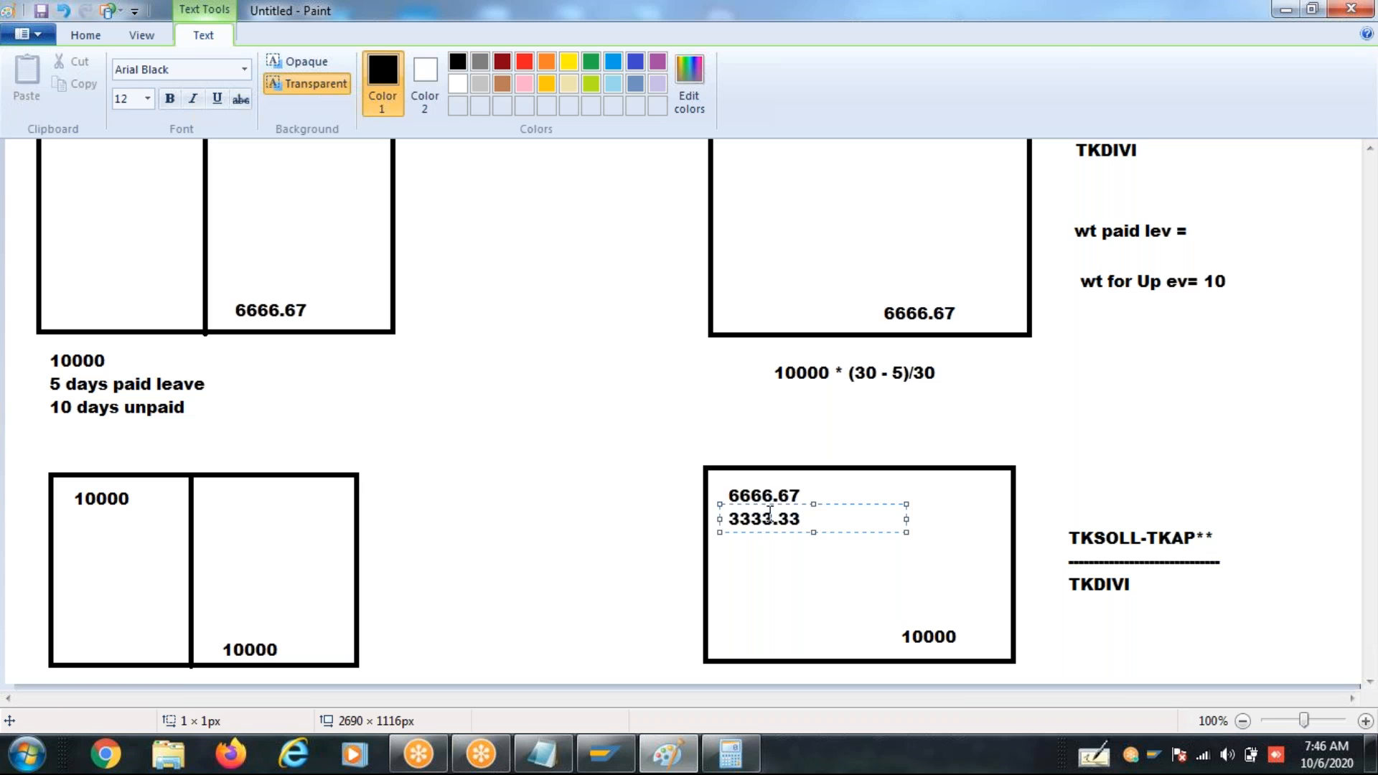
pyautogui.click(1234, 483)
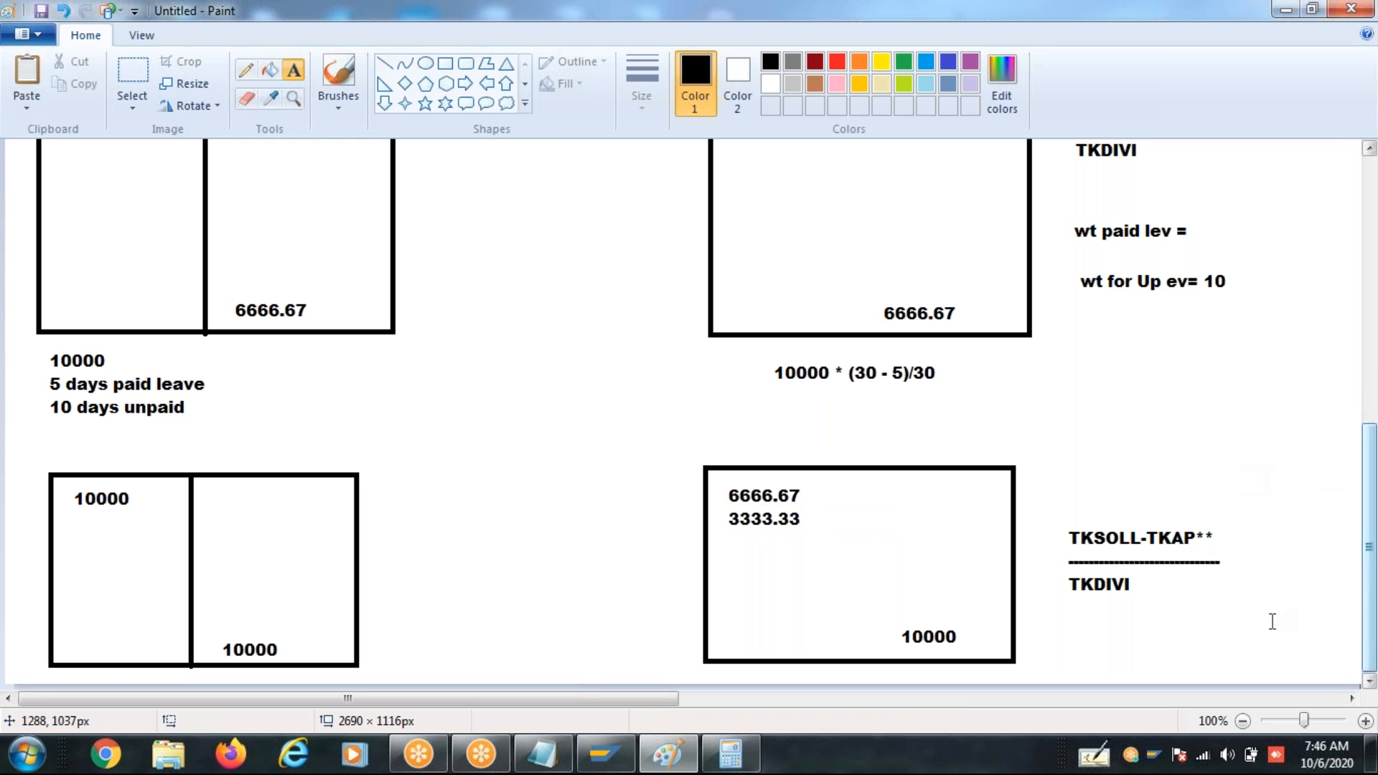
pyautogui.click(1092, 662)
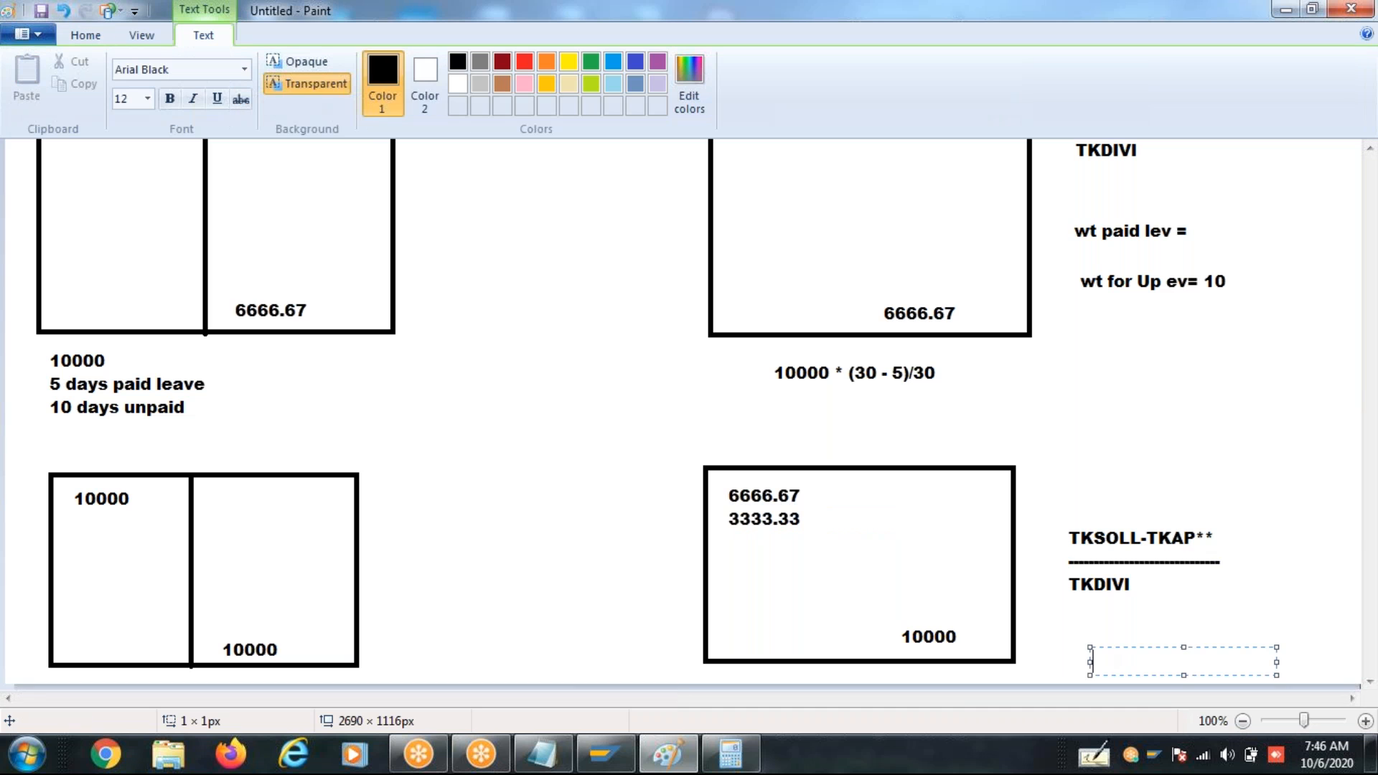
pyautogui.click(103, 36)
pyautogui.click(298, 72)
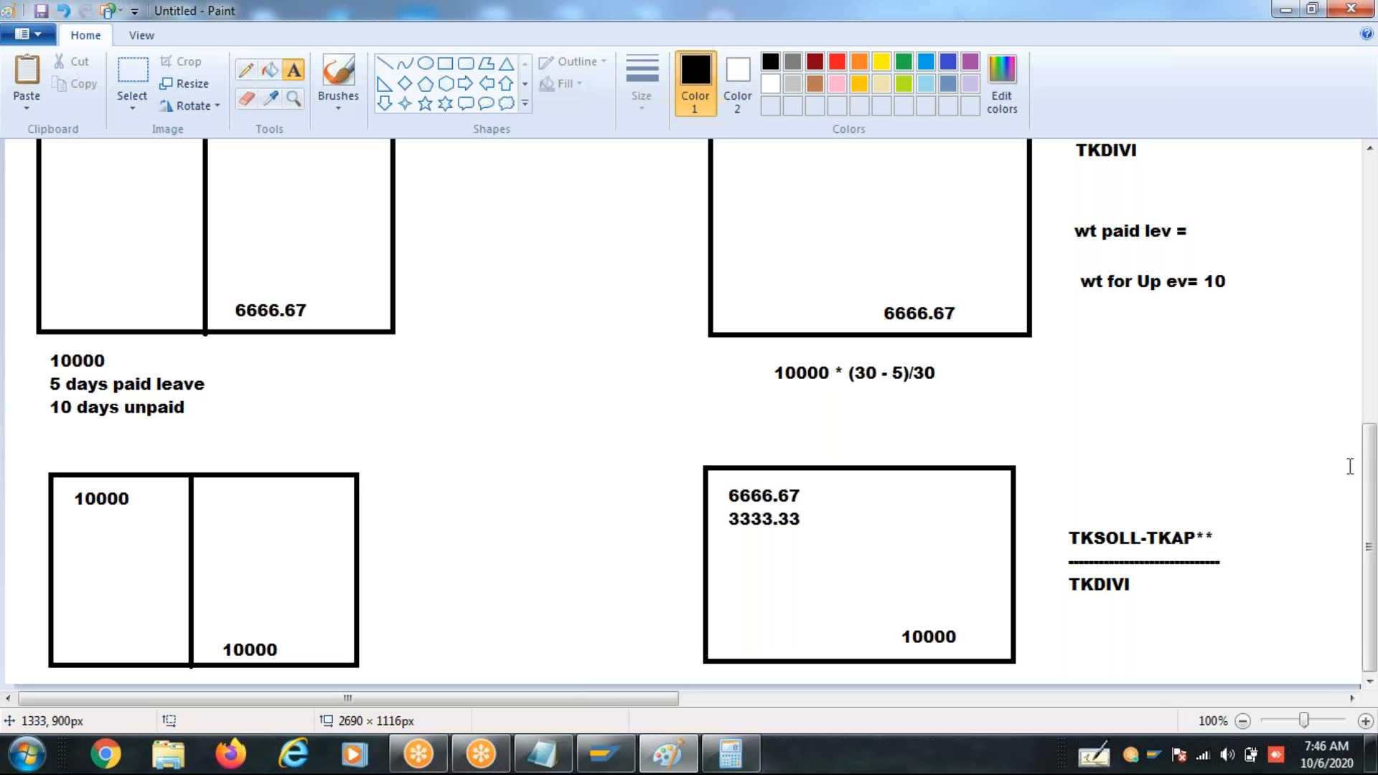
# - Write the numerator tksoll-tkap**-TKAU** below the "wt for Up ev= 10" note, widening its text box to fit one line
pyautogui.click(1059, 362)
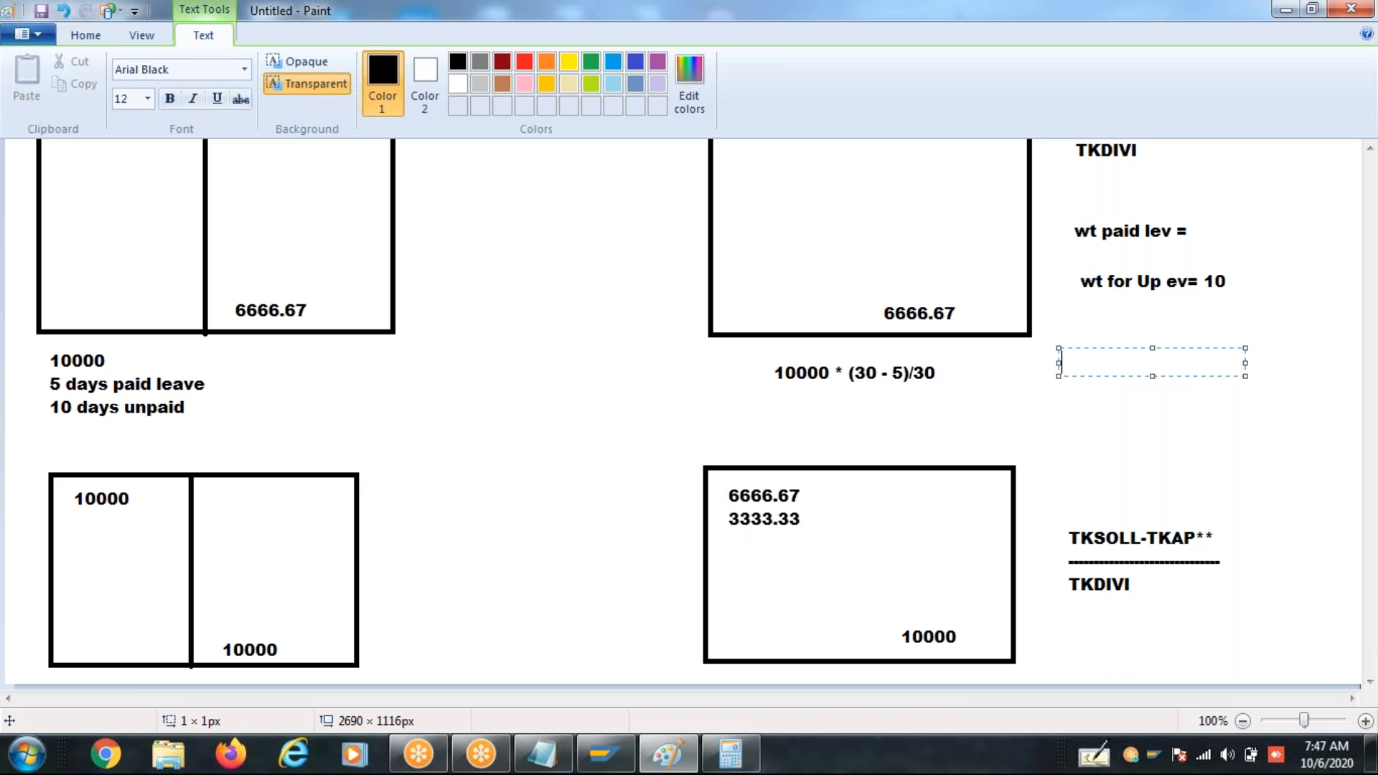
pyautogui.write('tksoll-tka')
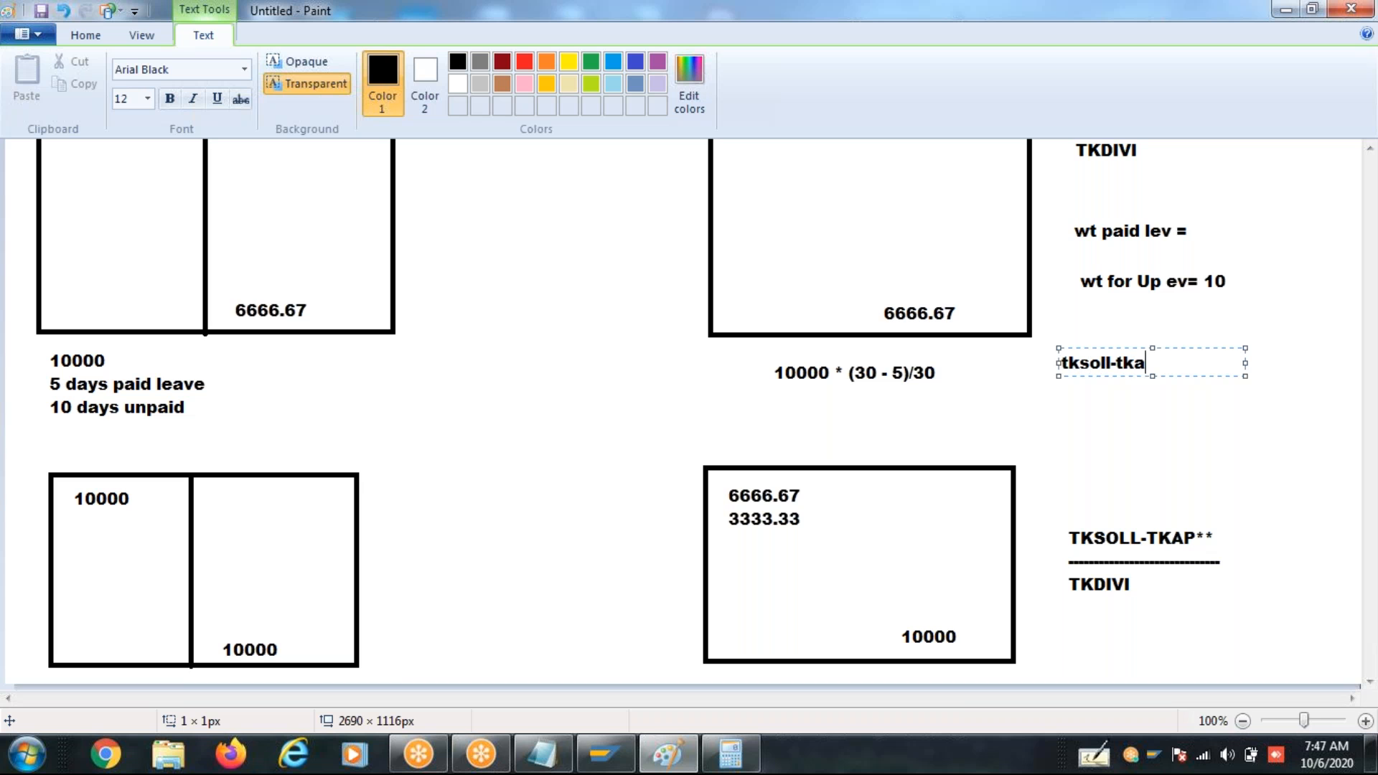
pyautogui.write('p**-TKAU**')
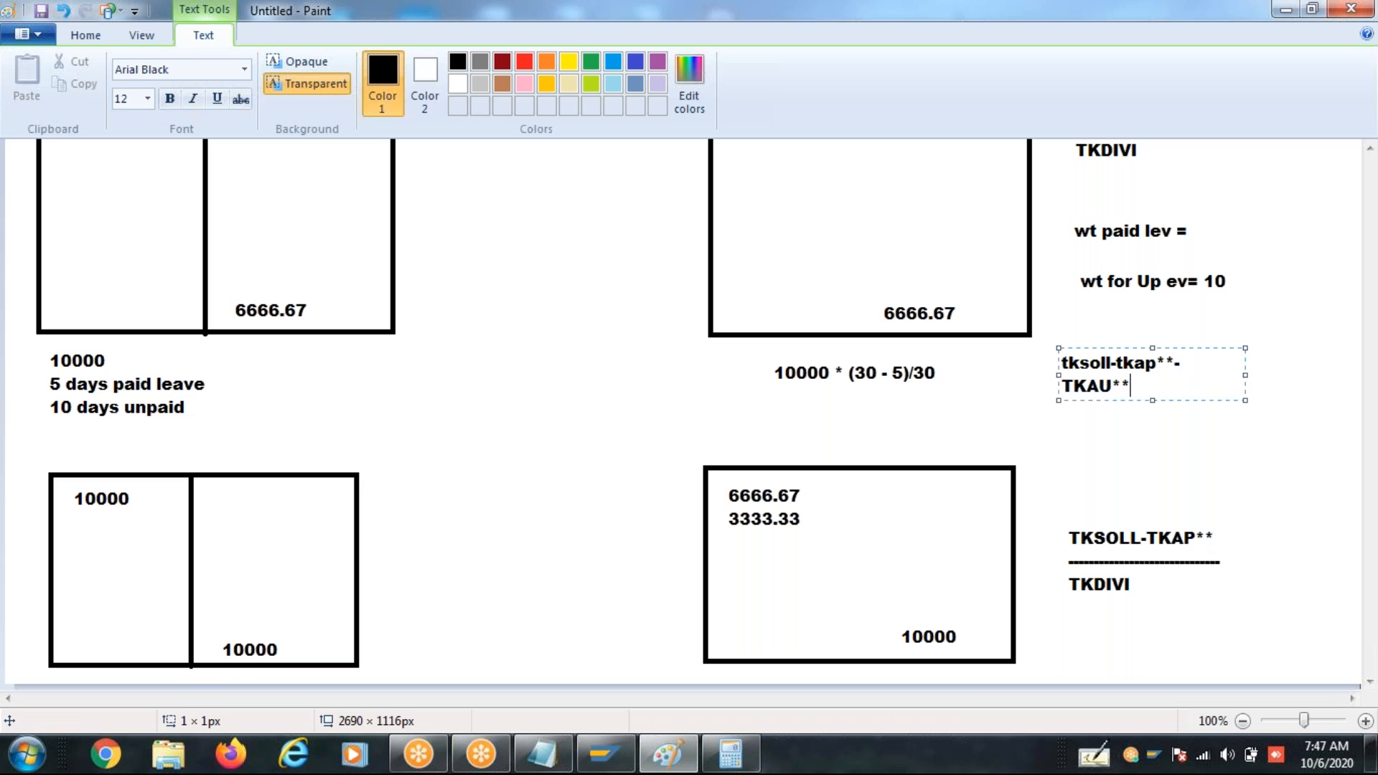
pyautogui.moveTo(1246, 372); pyautogui.dragTo(1267, 372)
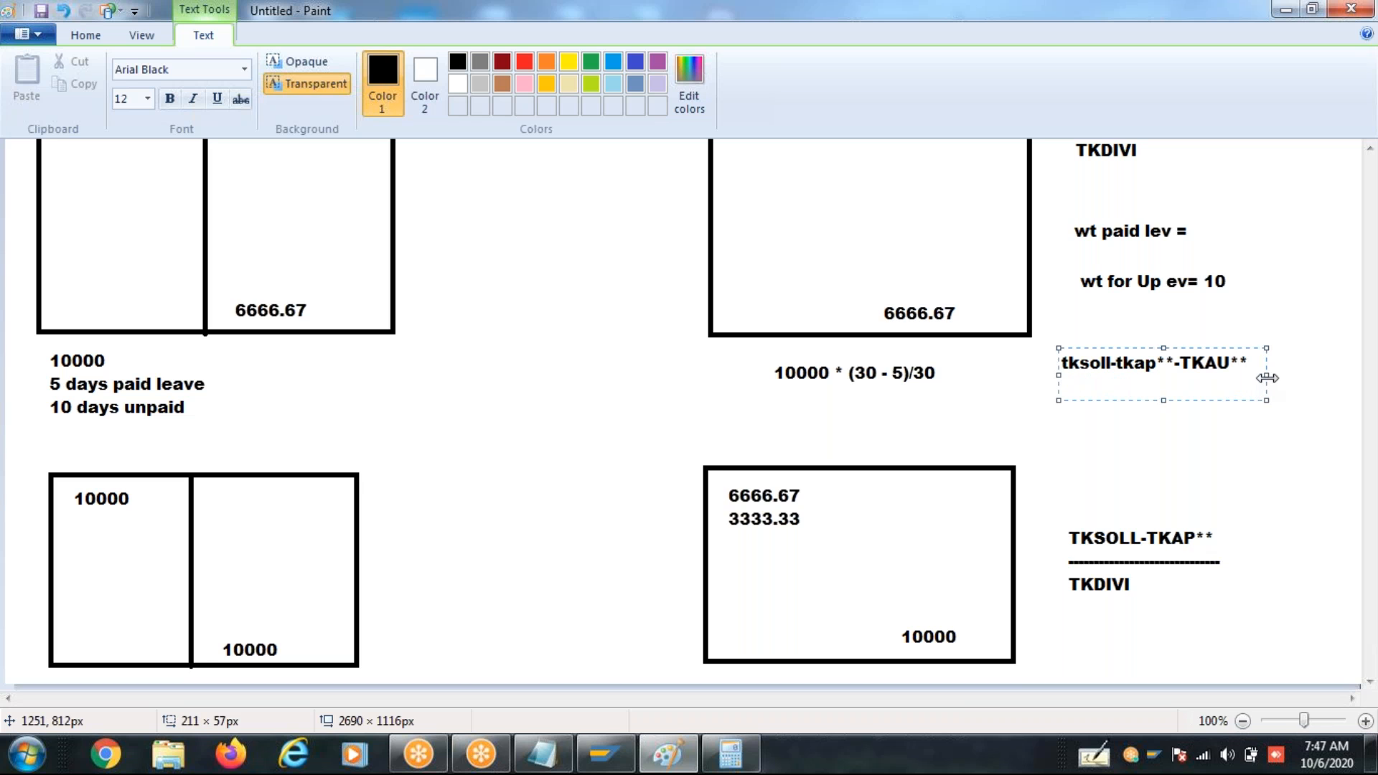
# - Complete the formula with a dashed fraction line and the denominator tKDIVI under the numerator
pyautogui.write('-----------------------------------------------')
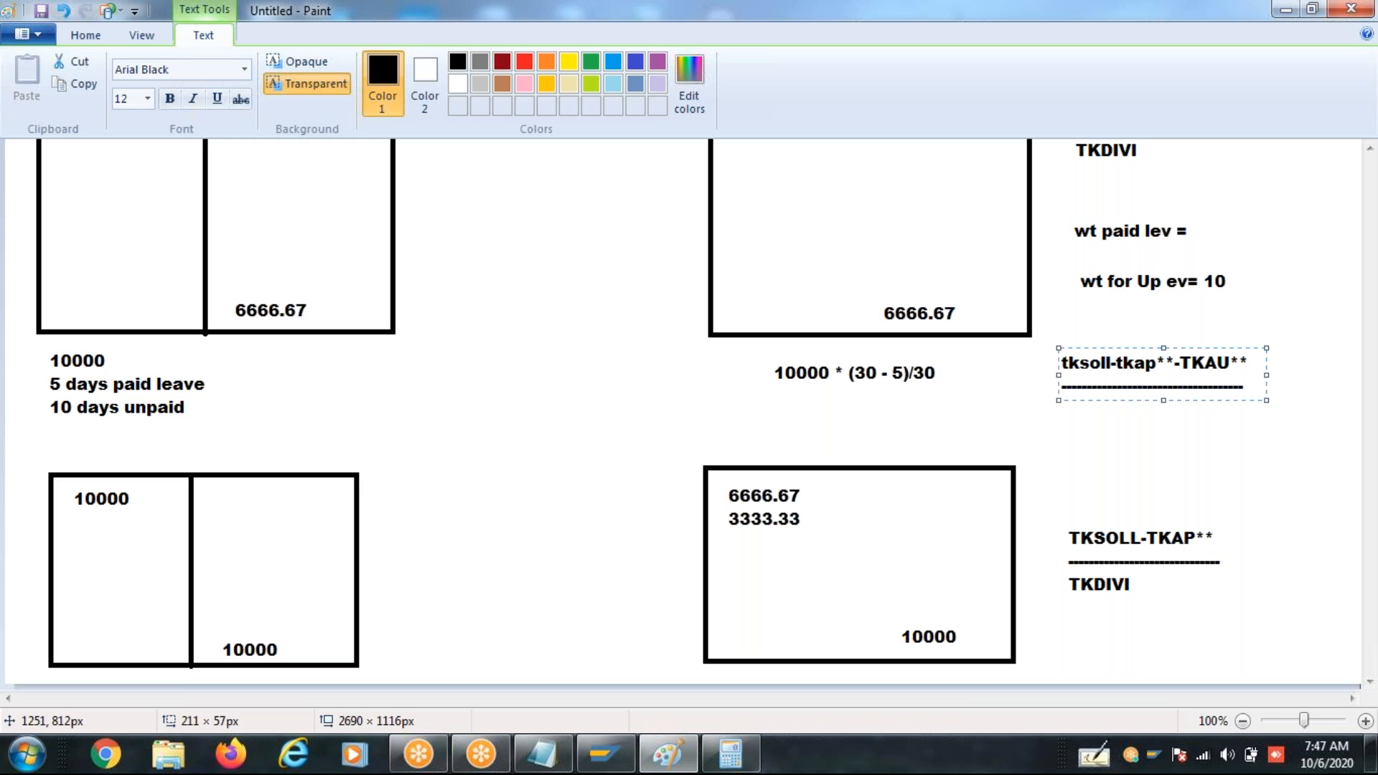
pyautogui.press('Return')
pyautogui.write('tKDIVI')
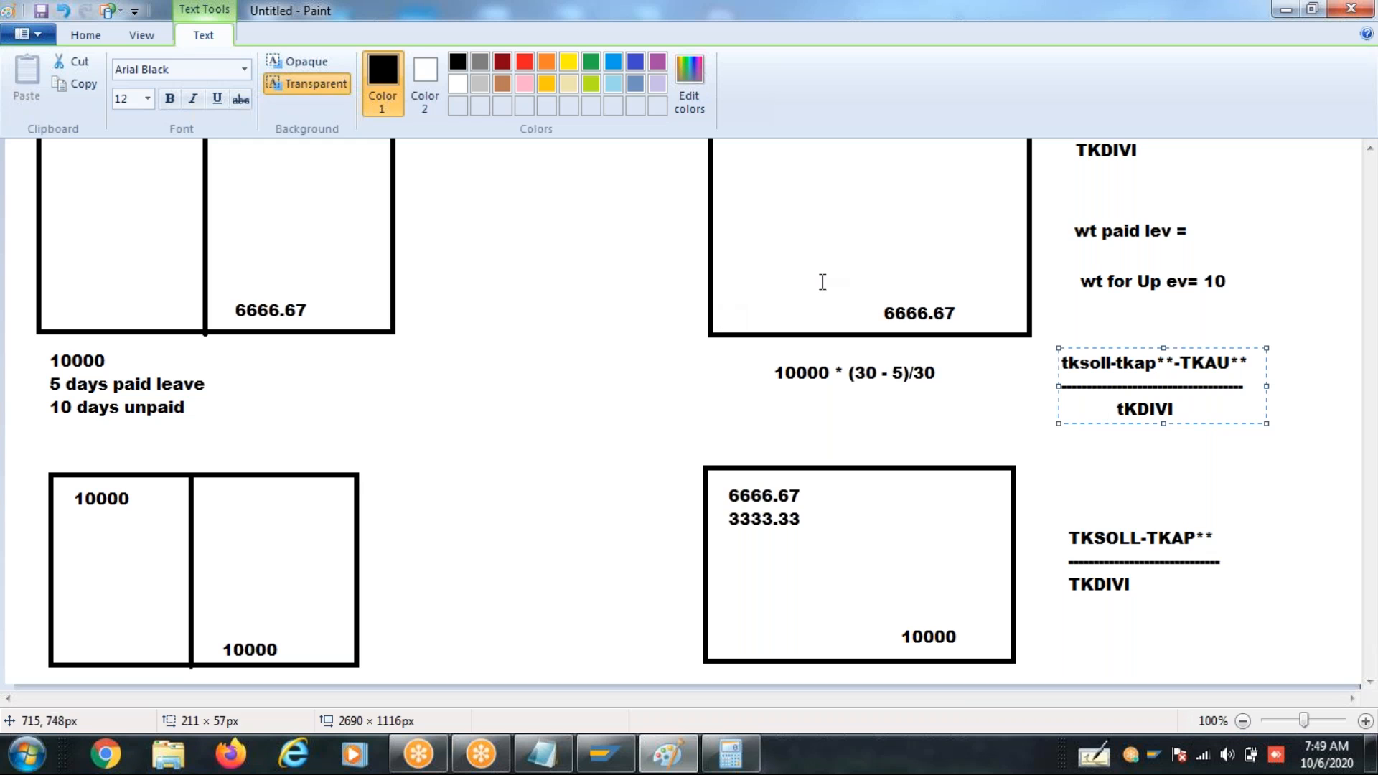
pyautogui.click(1062, 363)
pyautogui.click(451, 368)
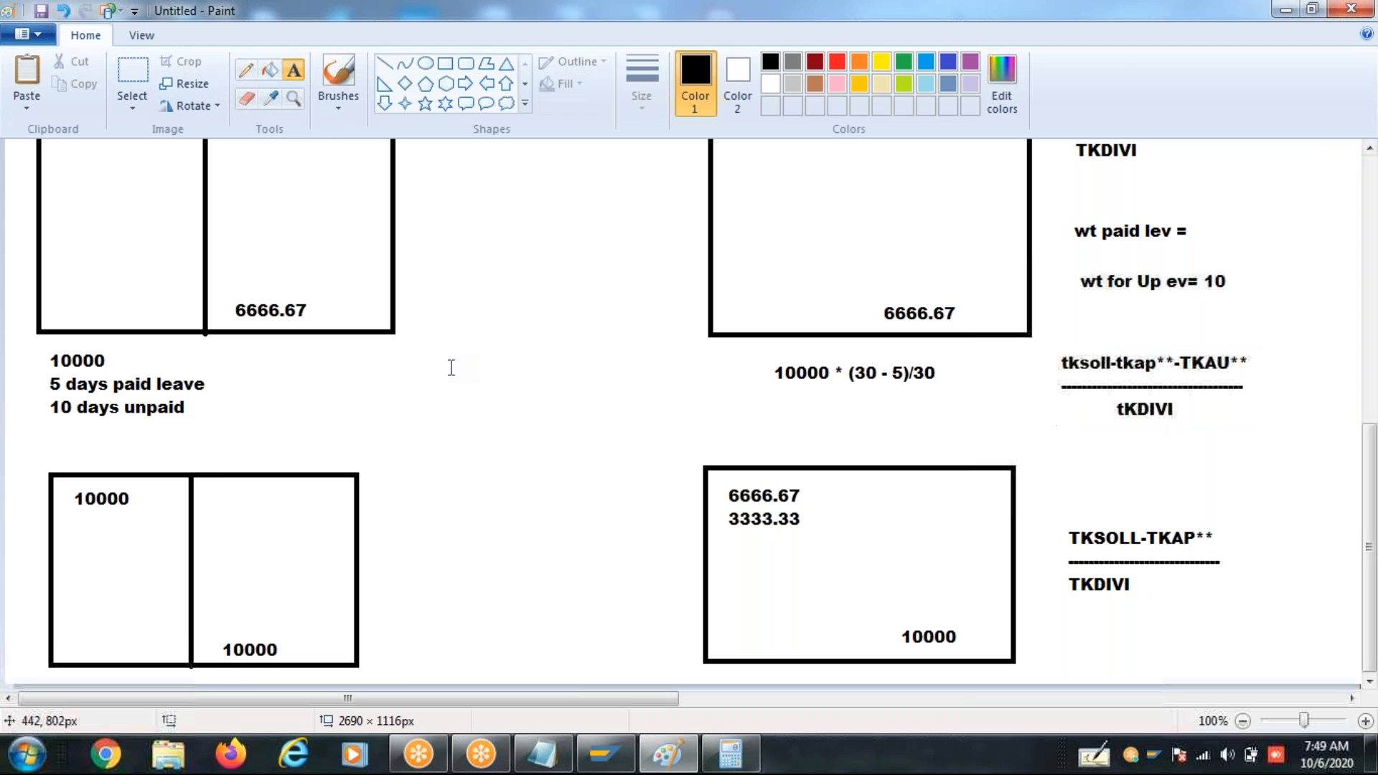
pyautogui.click(450, 367)
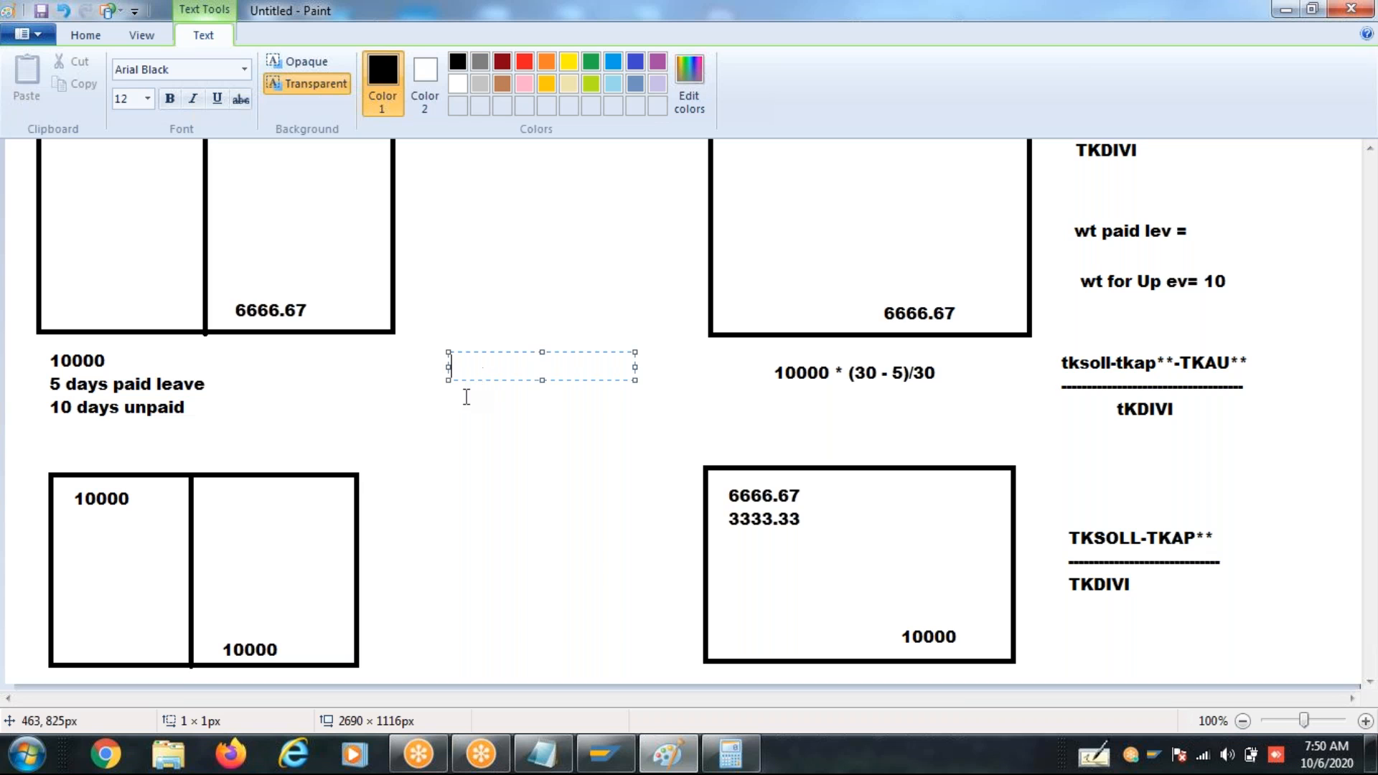
# - Write the formula tksoll/tkdivi in the blank area beside the "5 days paid leave, 10 days unpaid" note
pyautogui.click(440, 407)
pyautogui.click(447, 374)
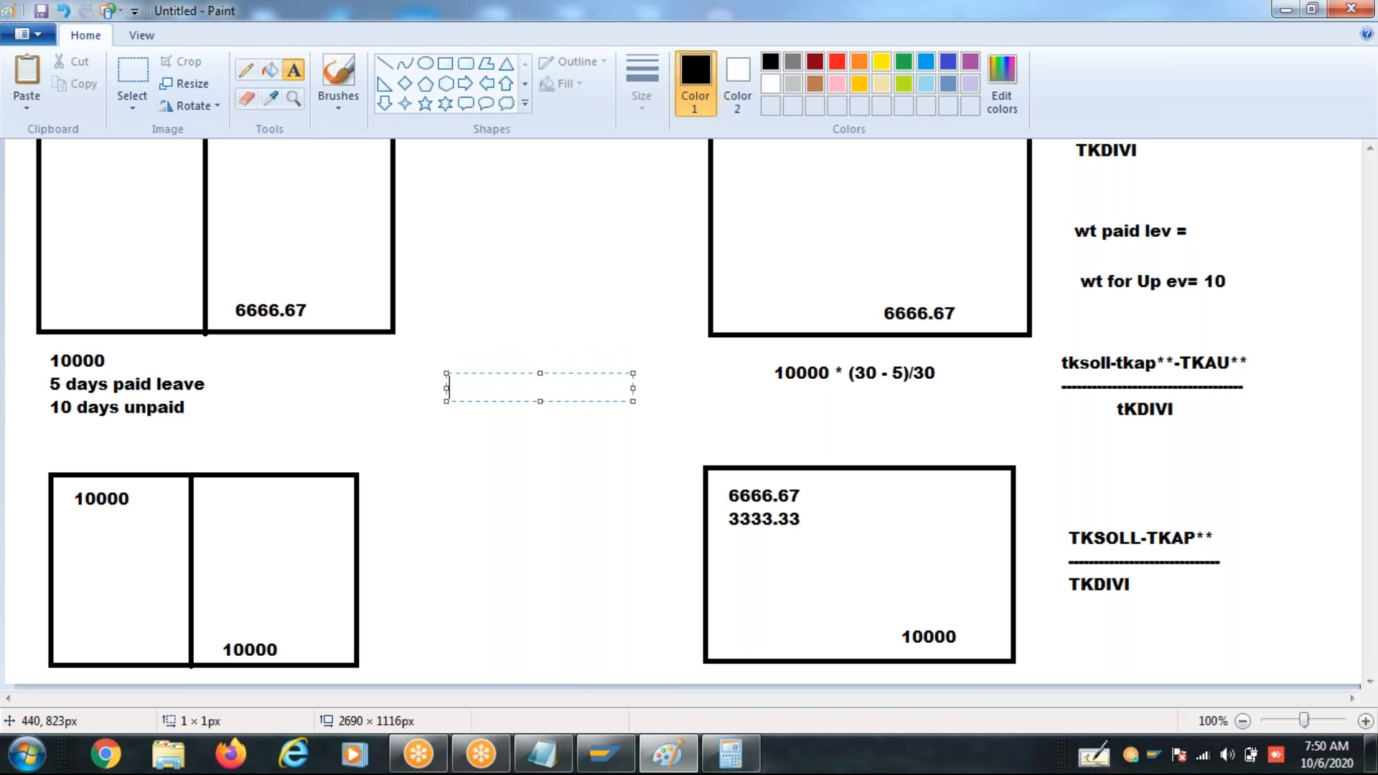
pyautogui.write('tko')
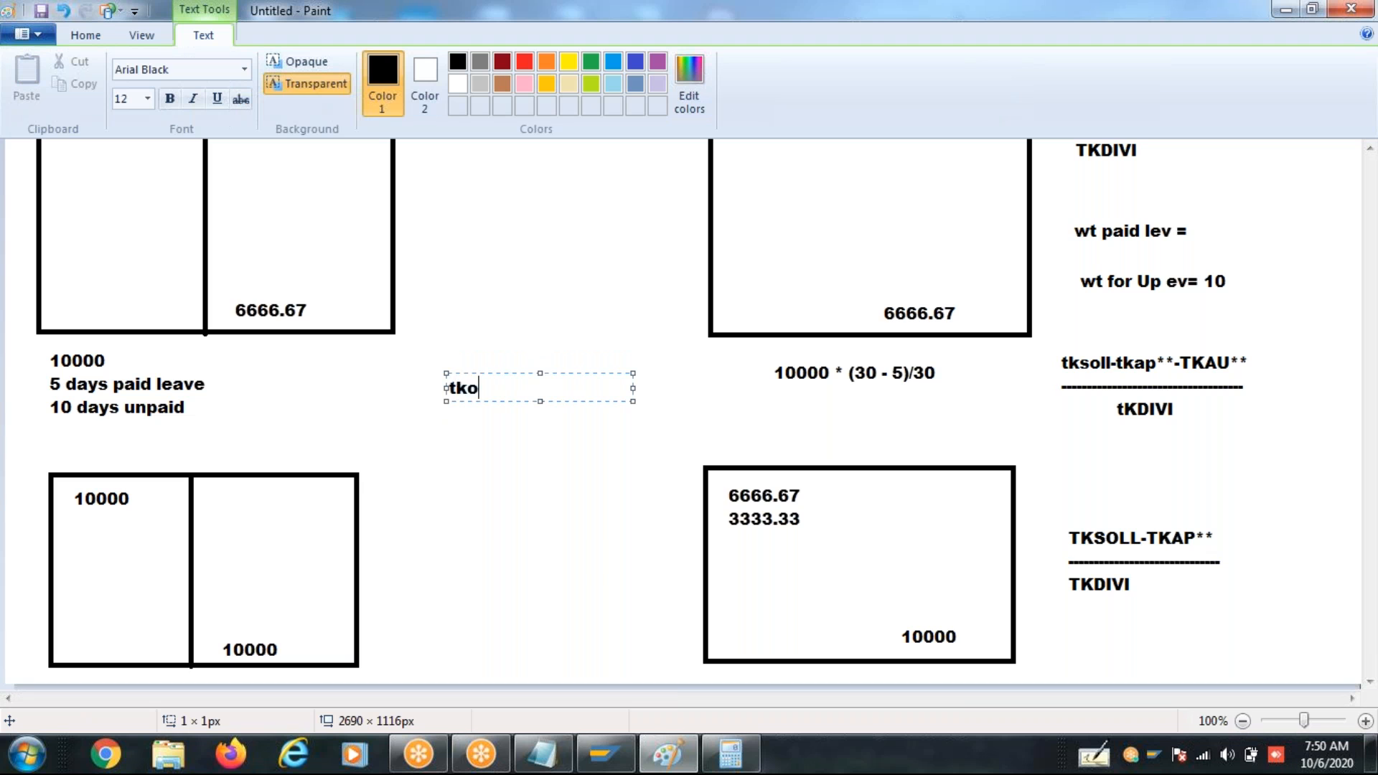
pyautogui.press('BackSpace')
pyautogui.write('soll/tkdivi')
# - Add the fraction 10/30 on its own line directly beneath the tksoll/tkdivi formula
pyautogui.click(450, 418)
pyautogui.click(448, 405)
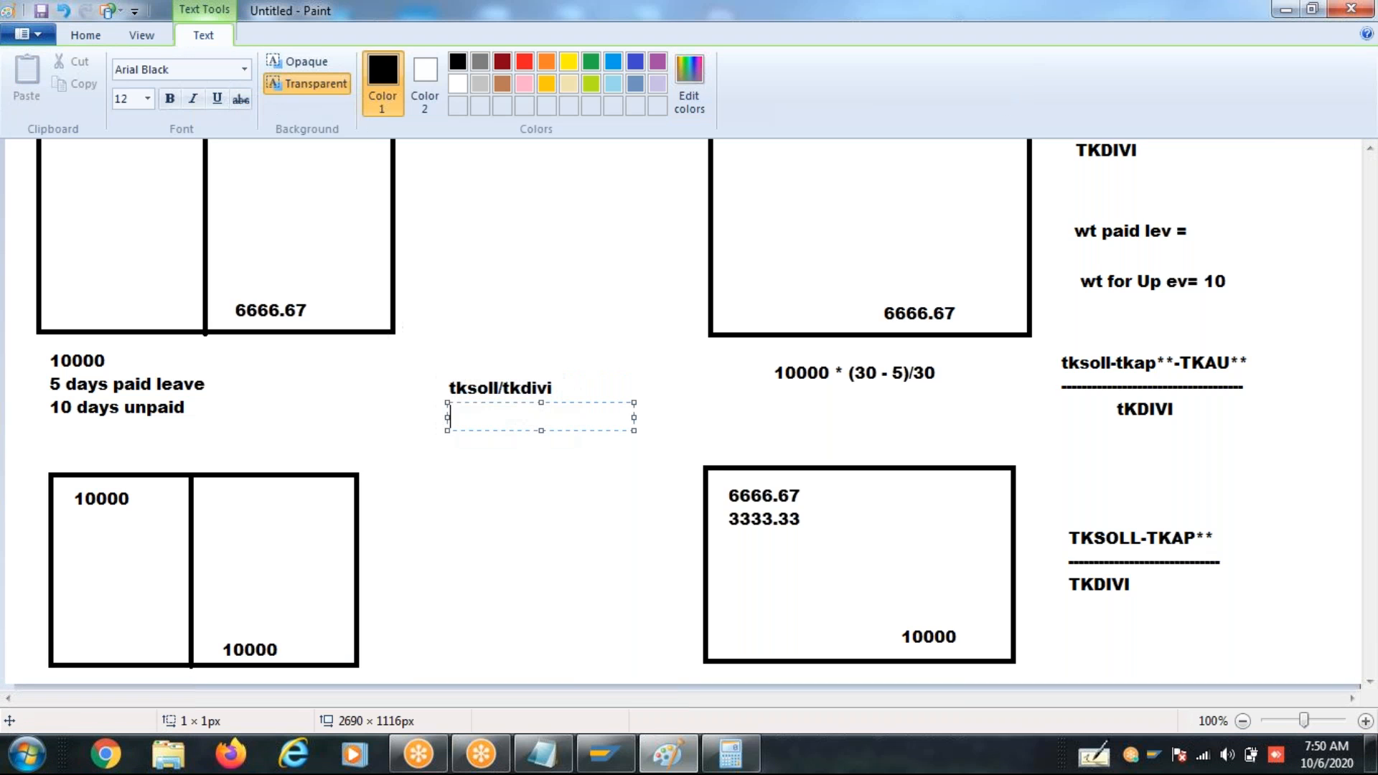
pyautogui.click(358, 430)
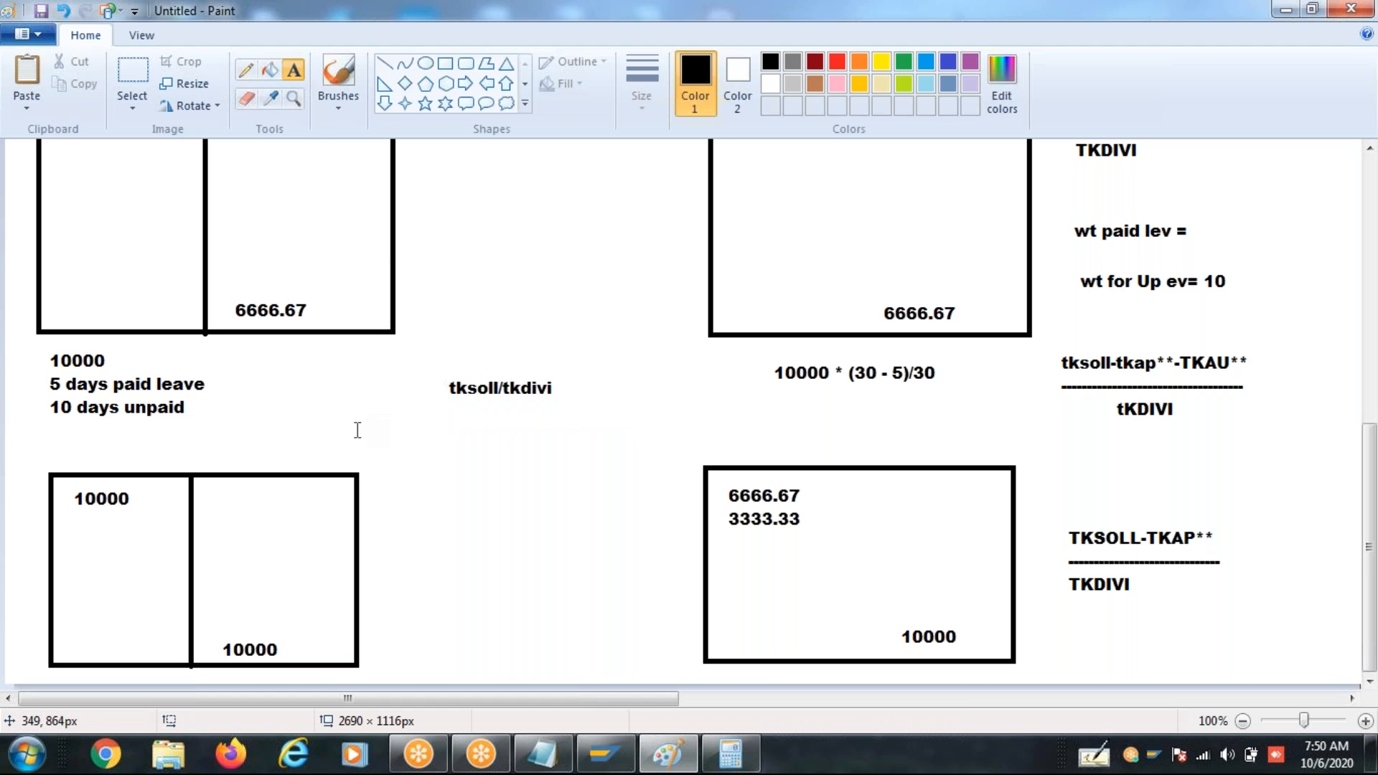
pyautogui.click(452, 418)
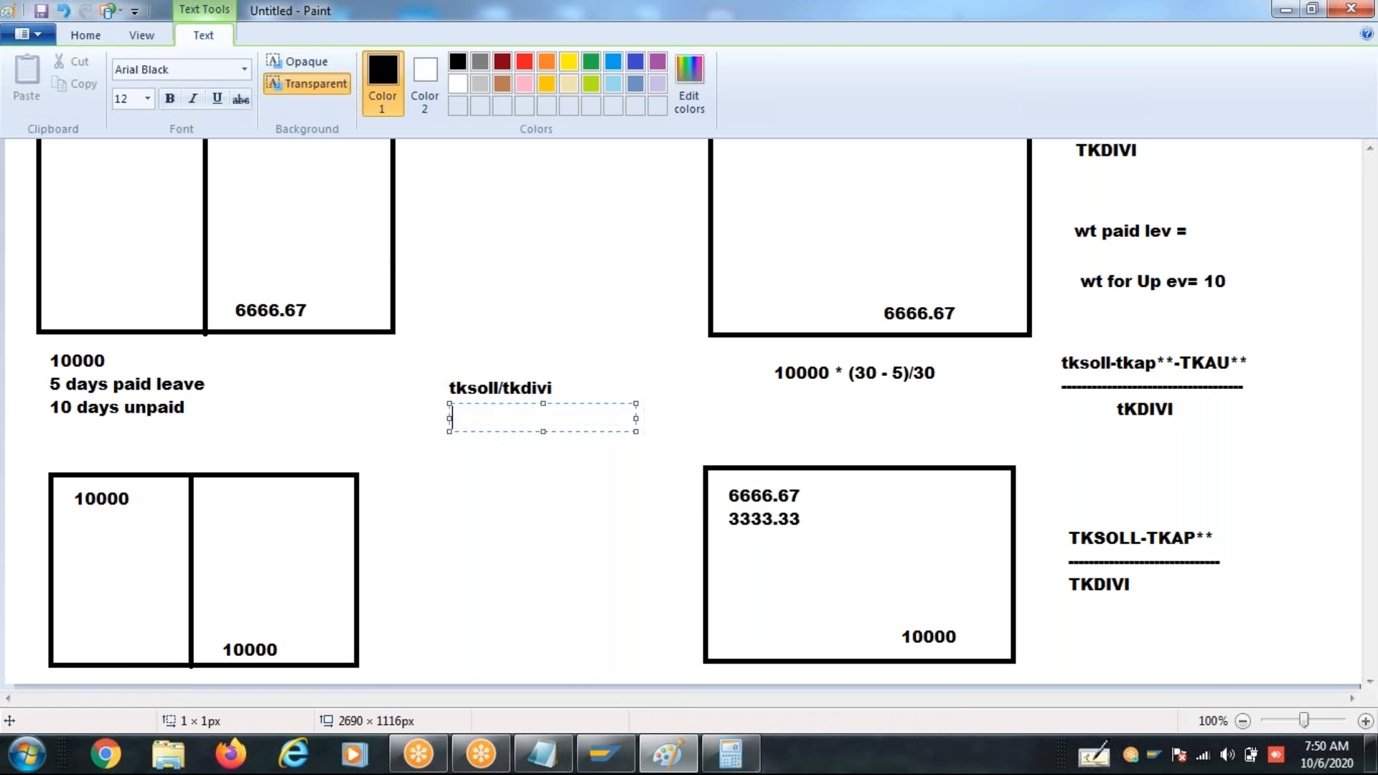
pyautogui.write('10/30')
pyautogui.click(488, 477)
# - Write the numerator tksoll-tkau** below the 10/30 fraction
pyautogui.click(442, 419)
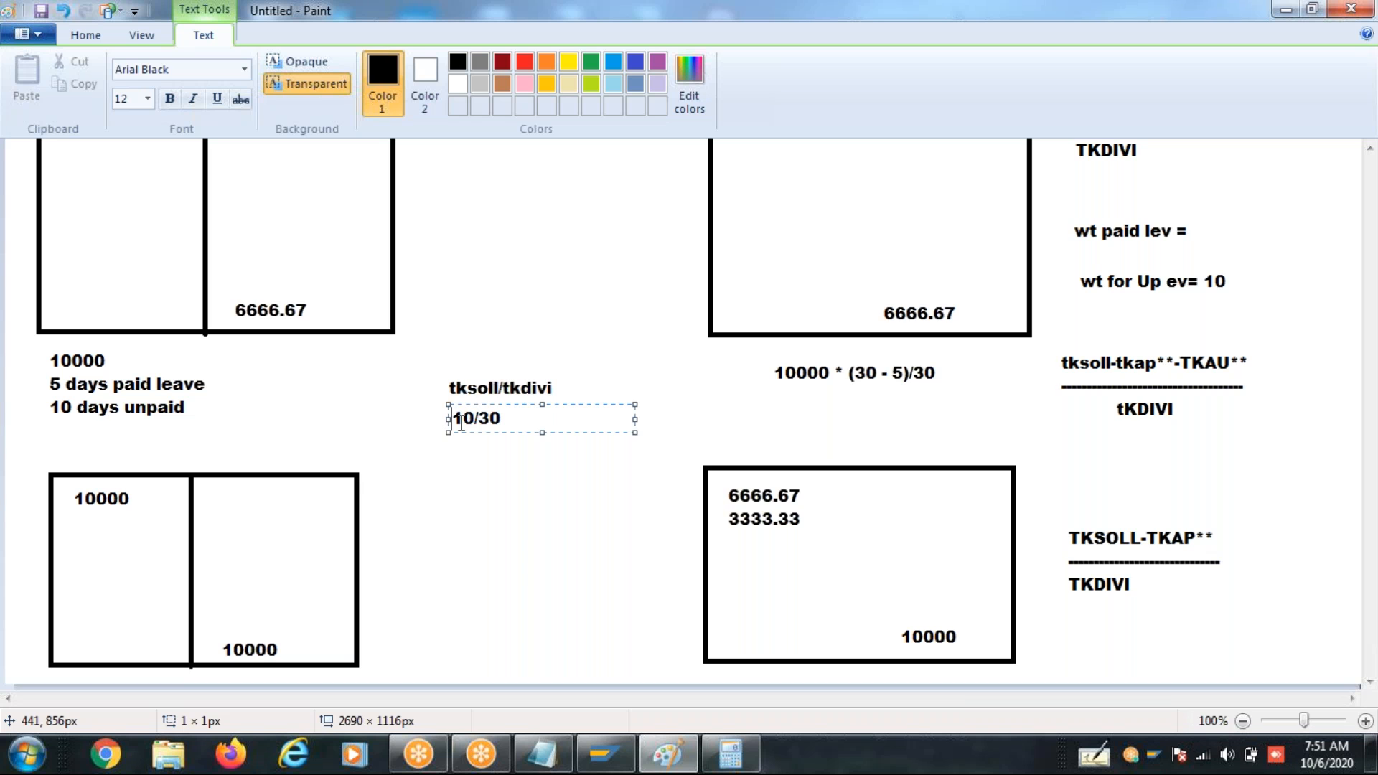
pyautogui.click(452, 468)
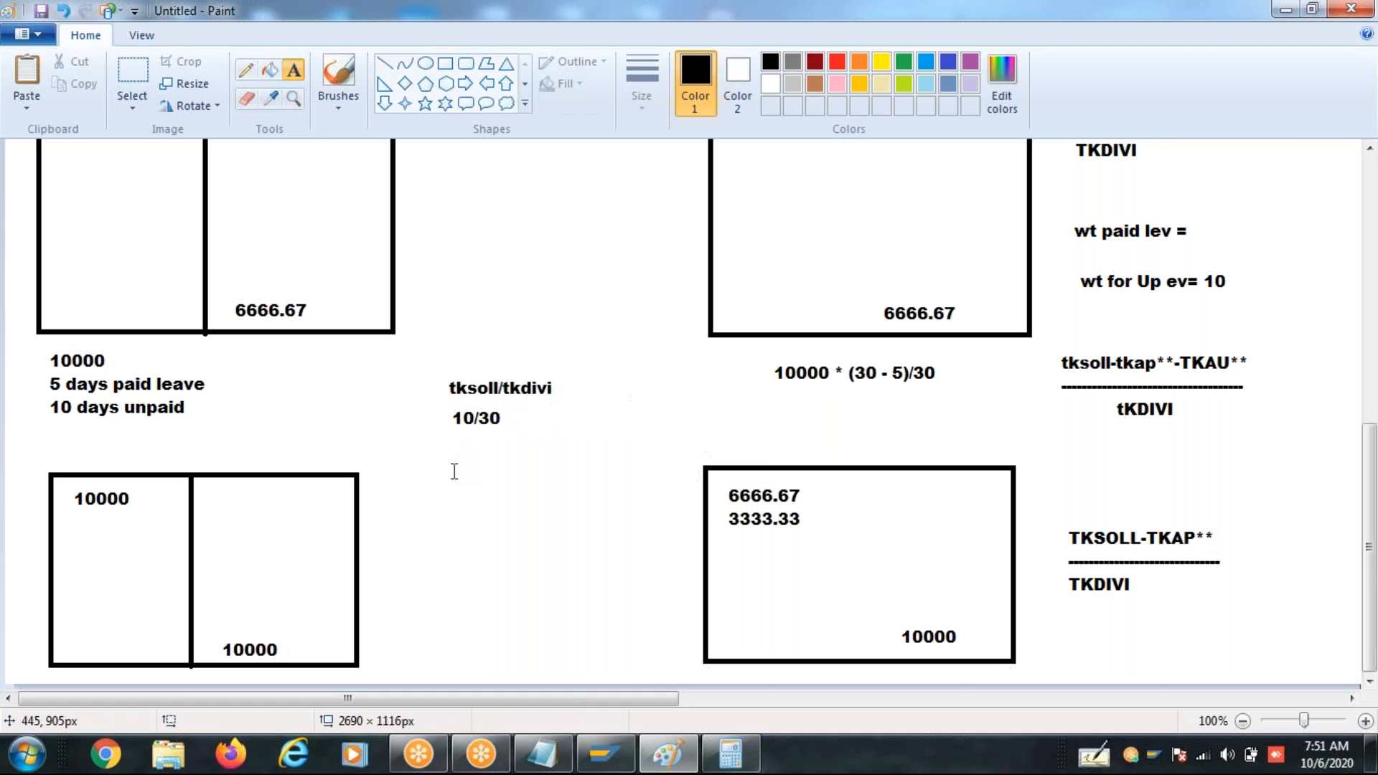
pyautogui.click(452, 468)
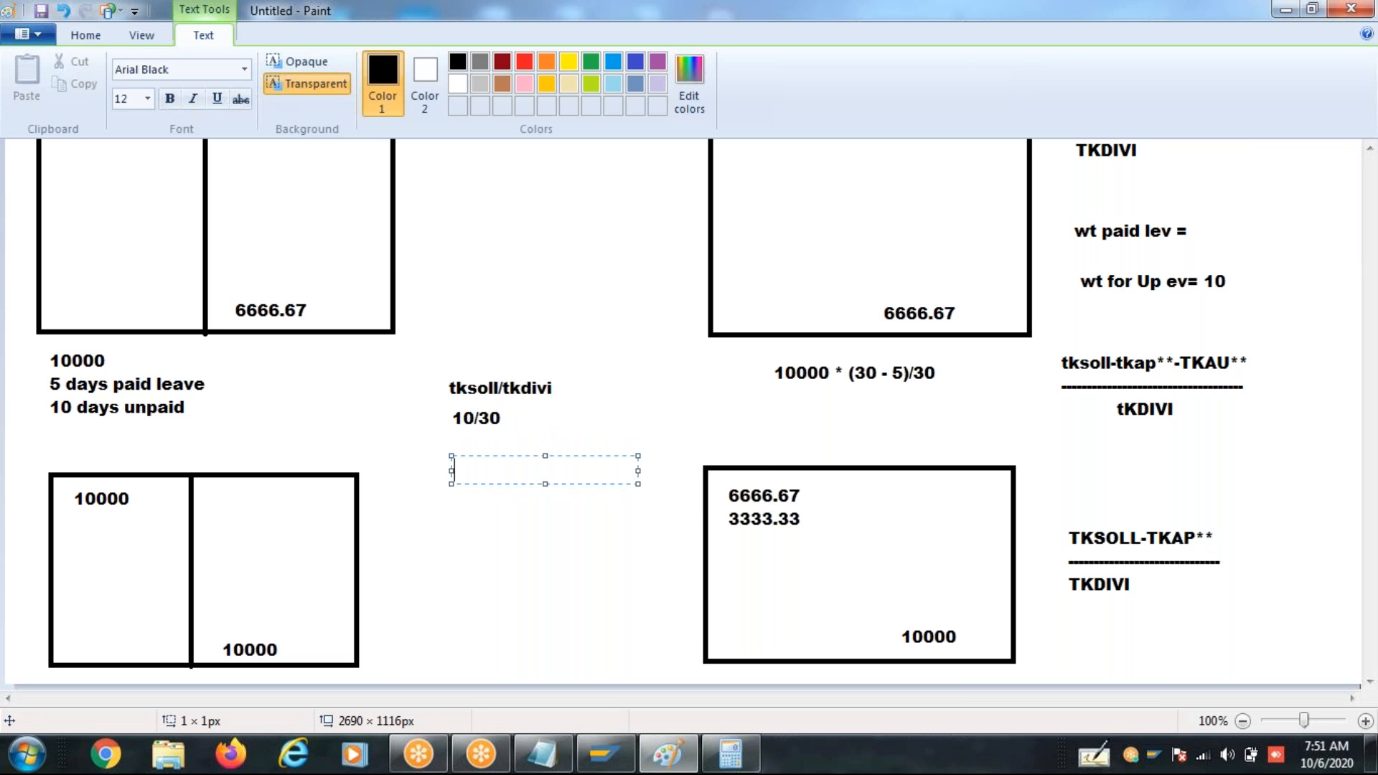
pyautogui.write('tksp')
pyautogui.press('BackSpace')
pyautogui.write('oll-tkau**')
# - Complete the tksoll-tkau** formula with a dashed fraction line and the denominator tkdivi
pyautogui.press('Return')
pyautogui.write('-')
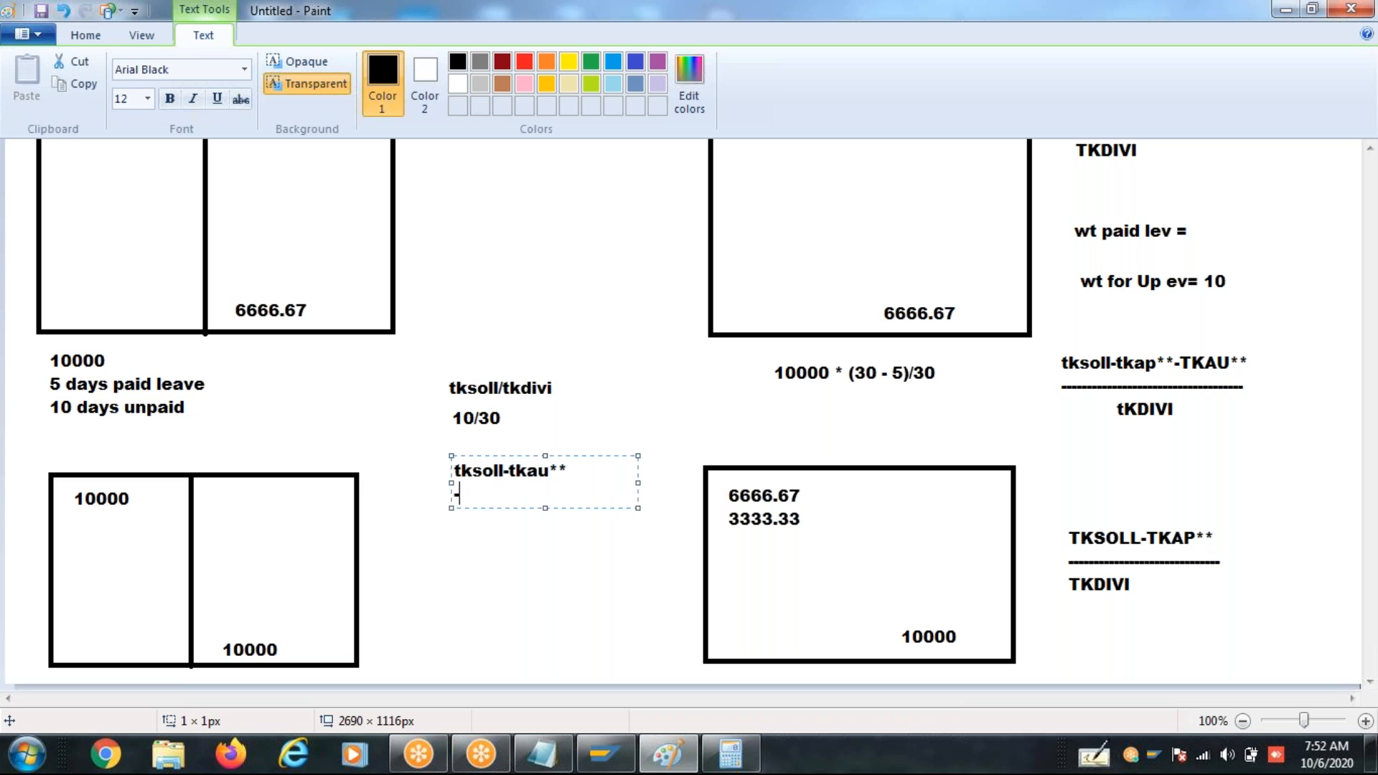
pyautogui.write('-----------------------')
pyautogui.press('Return')
pyautogui.write('tkdivi')
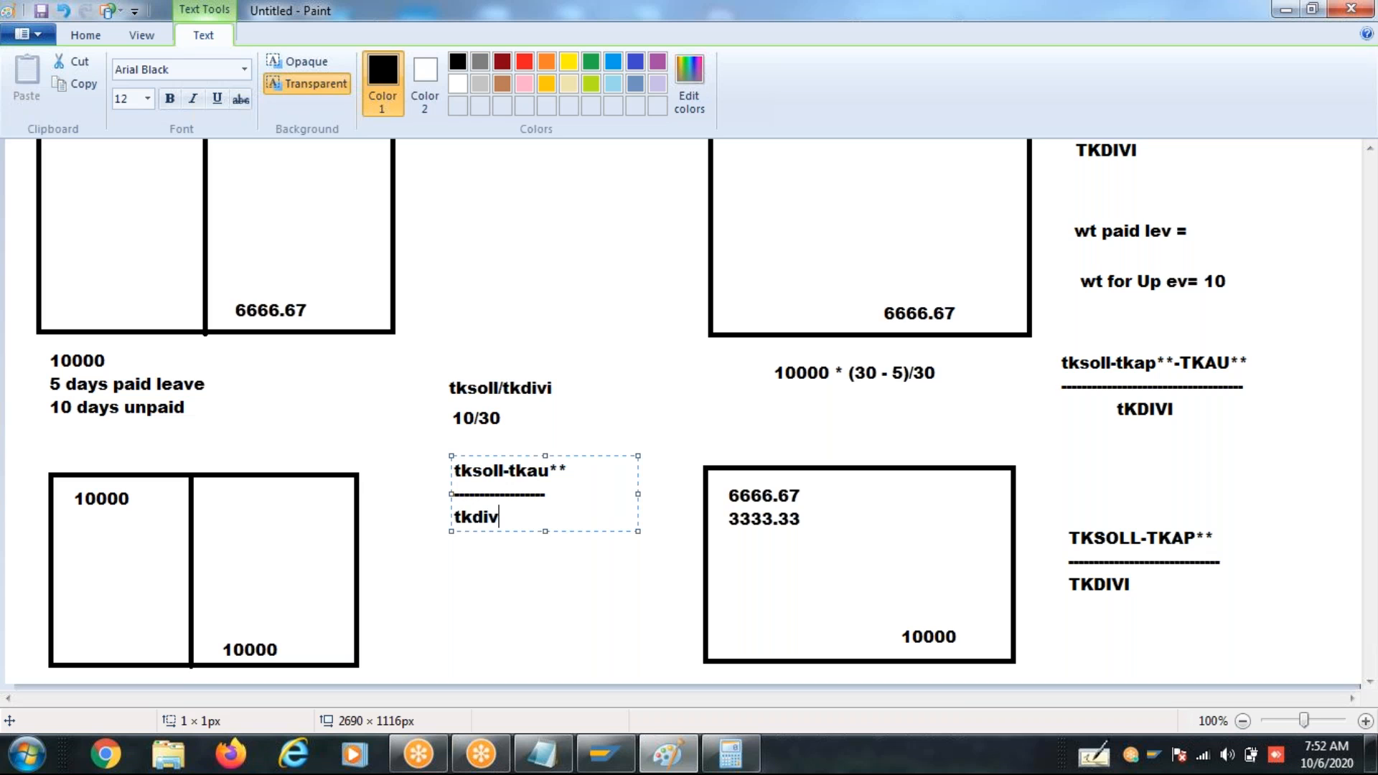
# - Write a second formula below it, with tksoll-tkau72 over a dashed line and tkdivi as the denominator
pyautogui.click(455, 577)
pyautogui.click(455, 577)
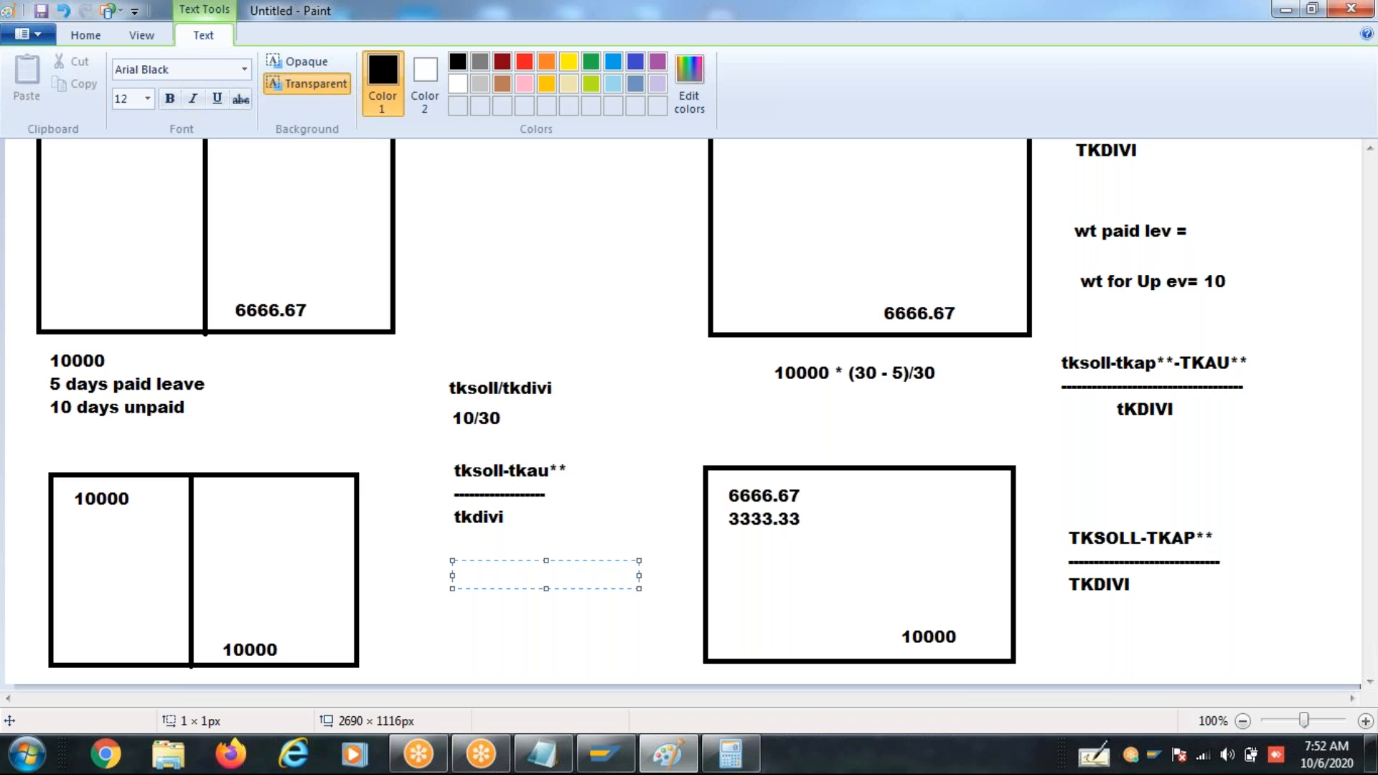
pyautogui.write('t')
pyautogui.press('BackSpace')
pyautogui.write('tksoll-tkau72')
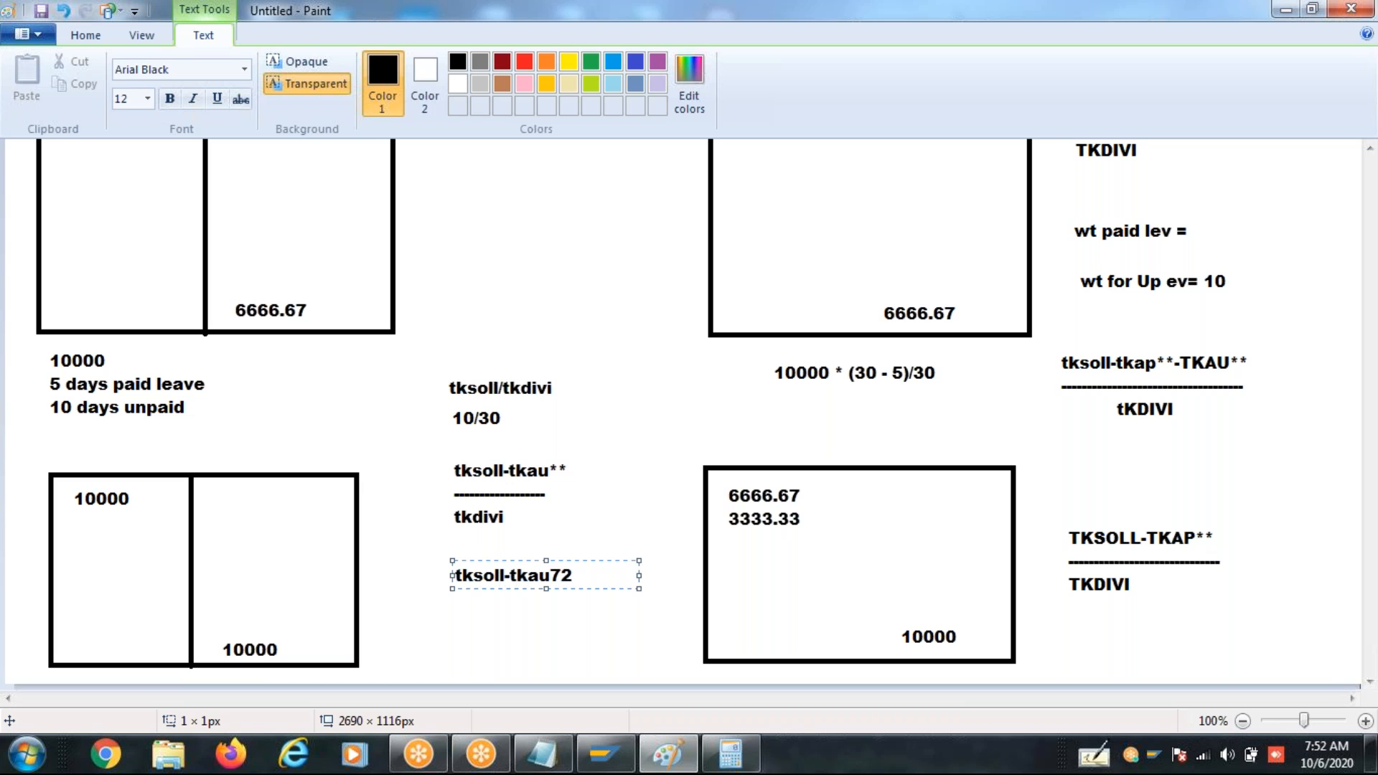
pyautogui.press('Return')
pyautogui.write('----------------------')
pyautogui.press('Return')
pyautogui.write('tkdivi')
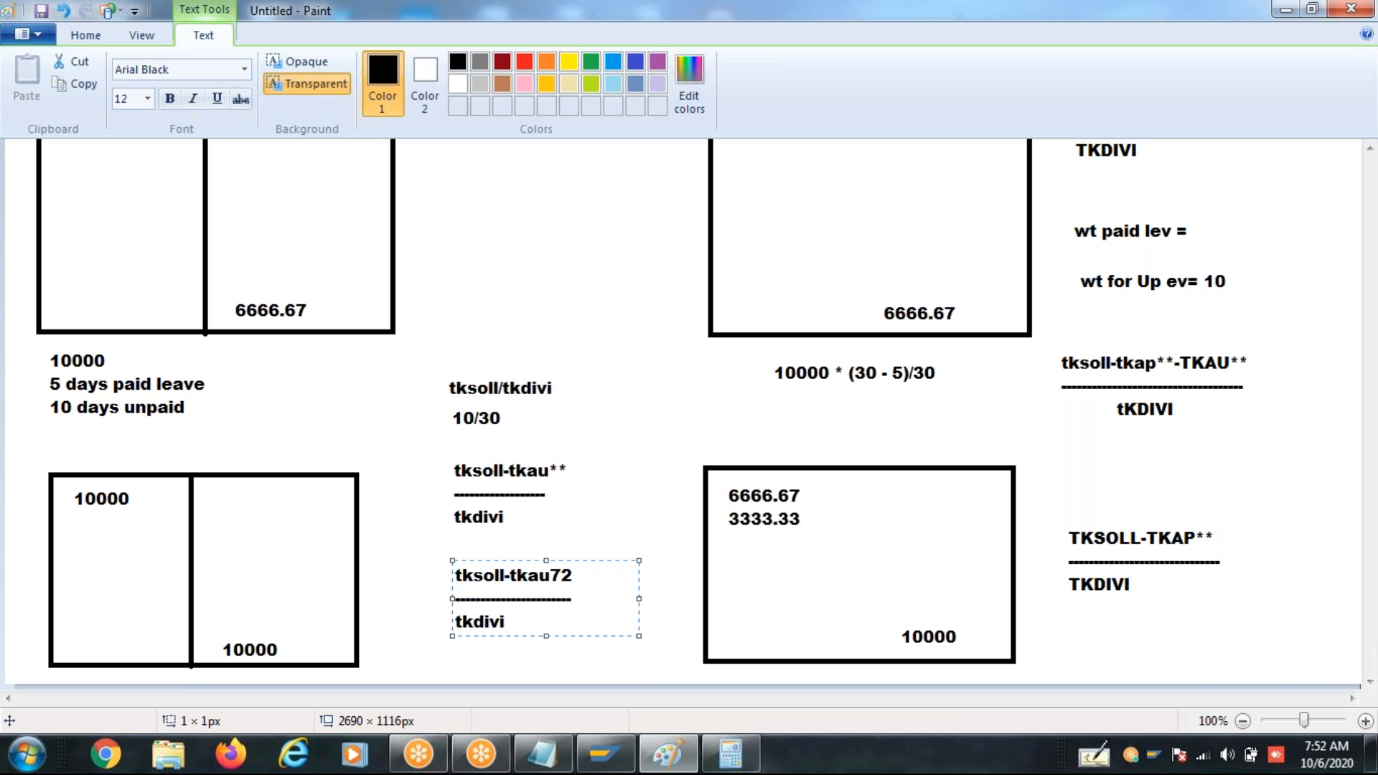
pyautogui.click(581, 652)
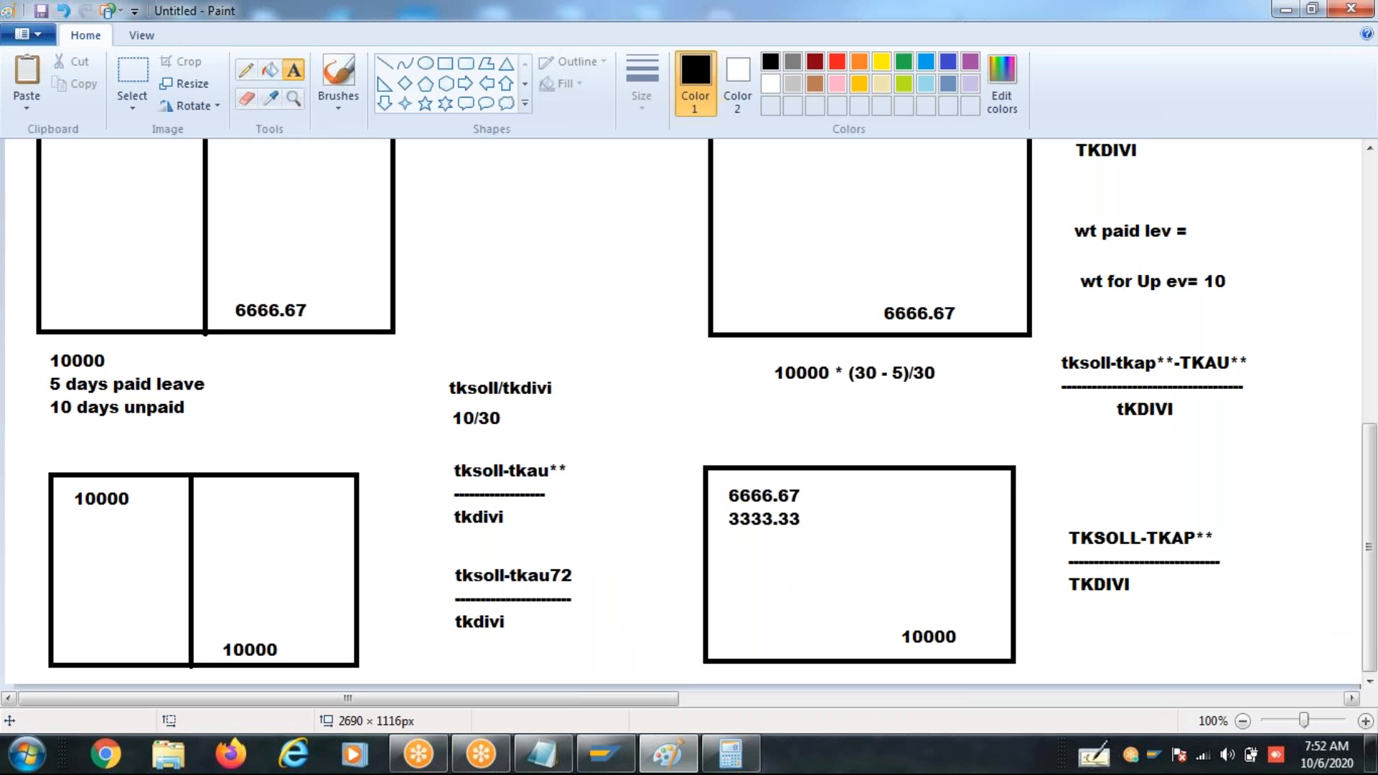
pyautogui.click(522, 653)
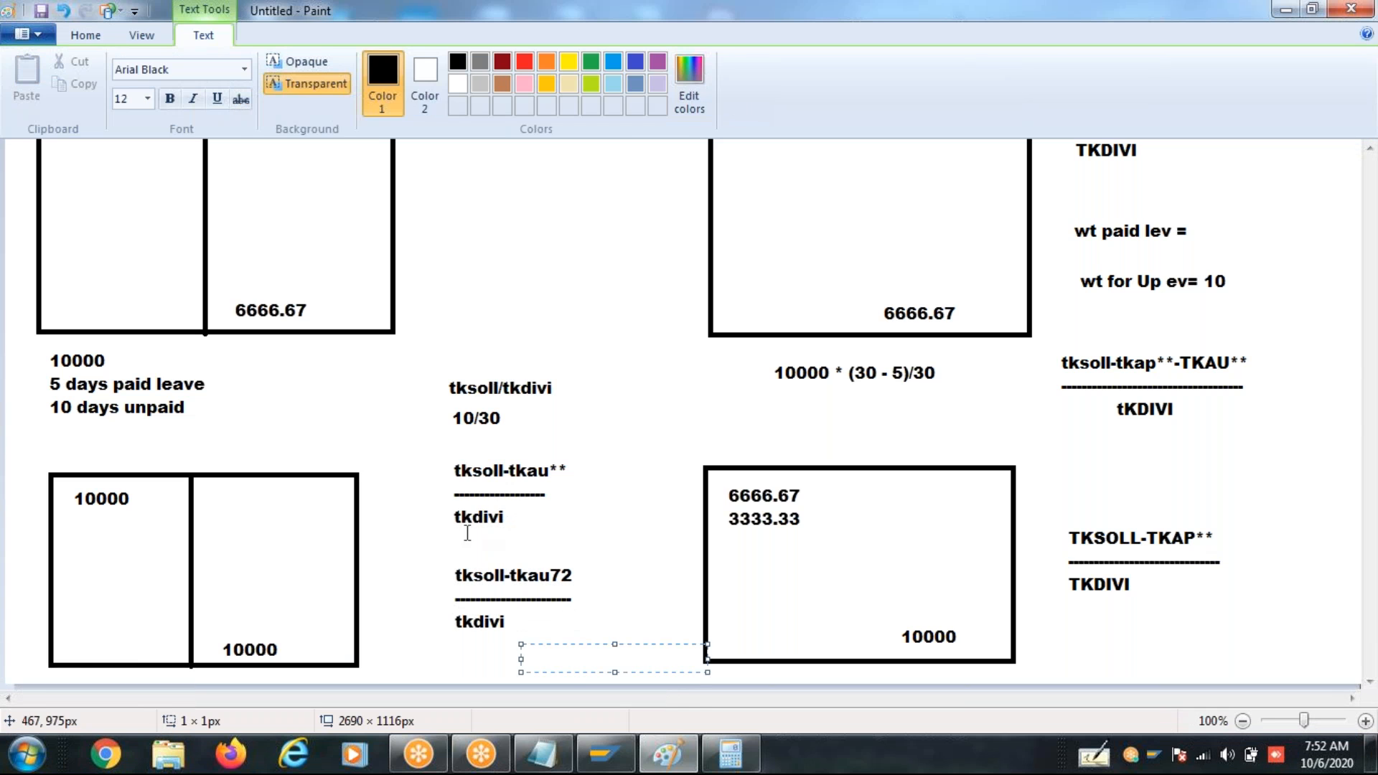
pyautogui.click(453, 473)
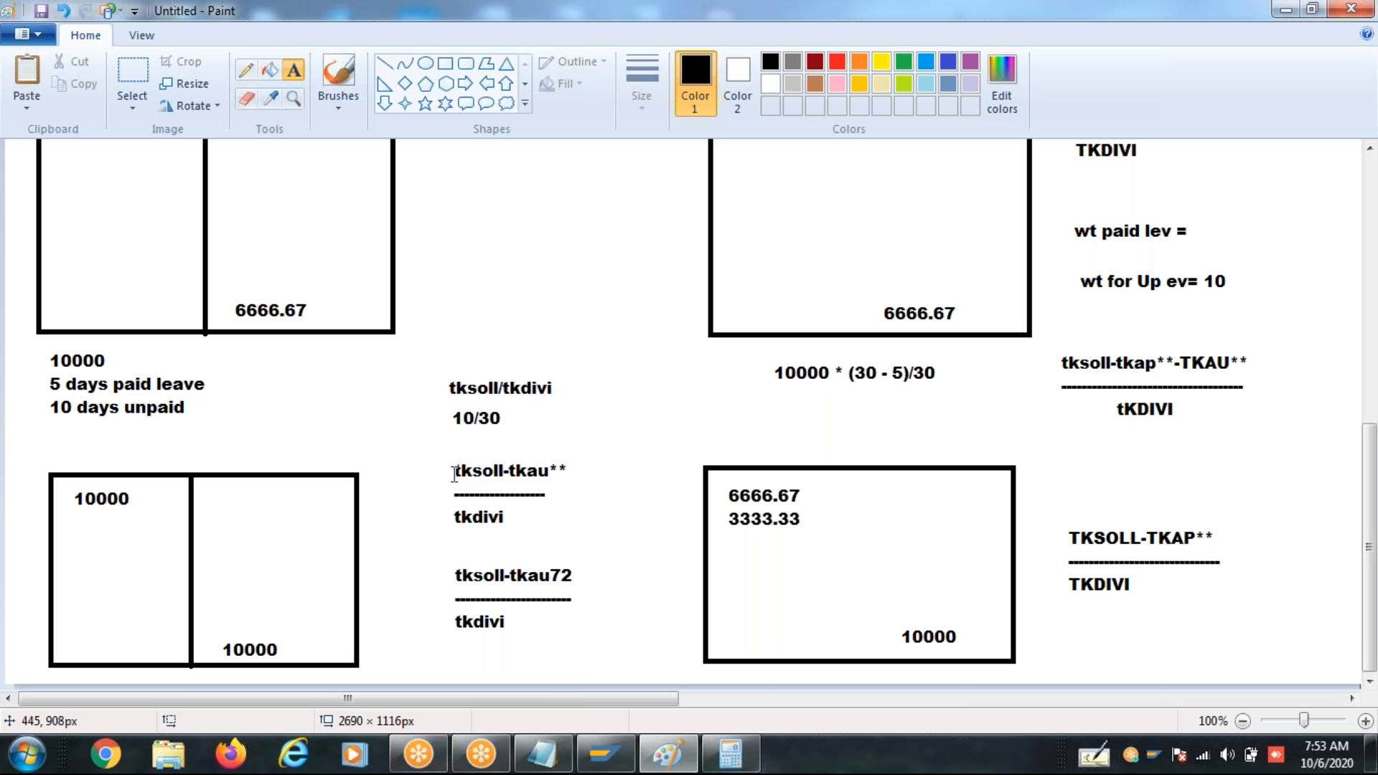
# - Place the letter G in the blank area between the two middle rectangles, above the tksoll/tkdivi formula
pyautogui.moveTo(581, 767)
pyautogui.click(459, 188)
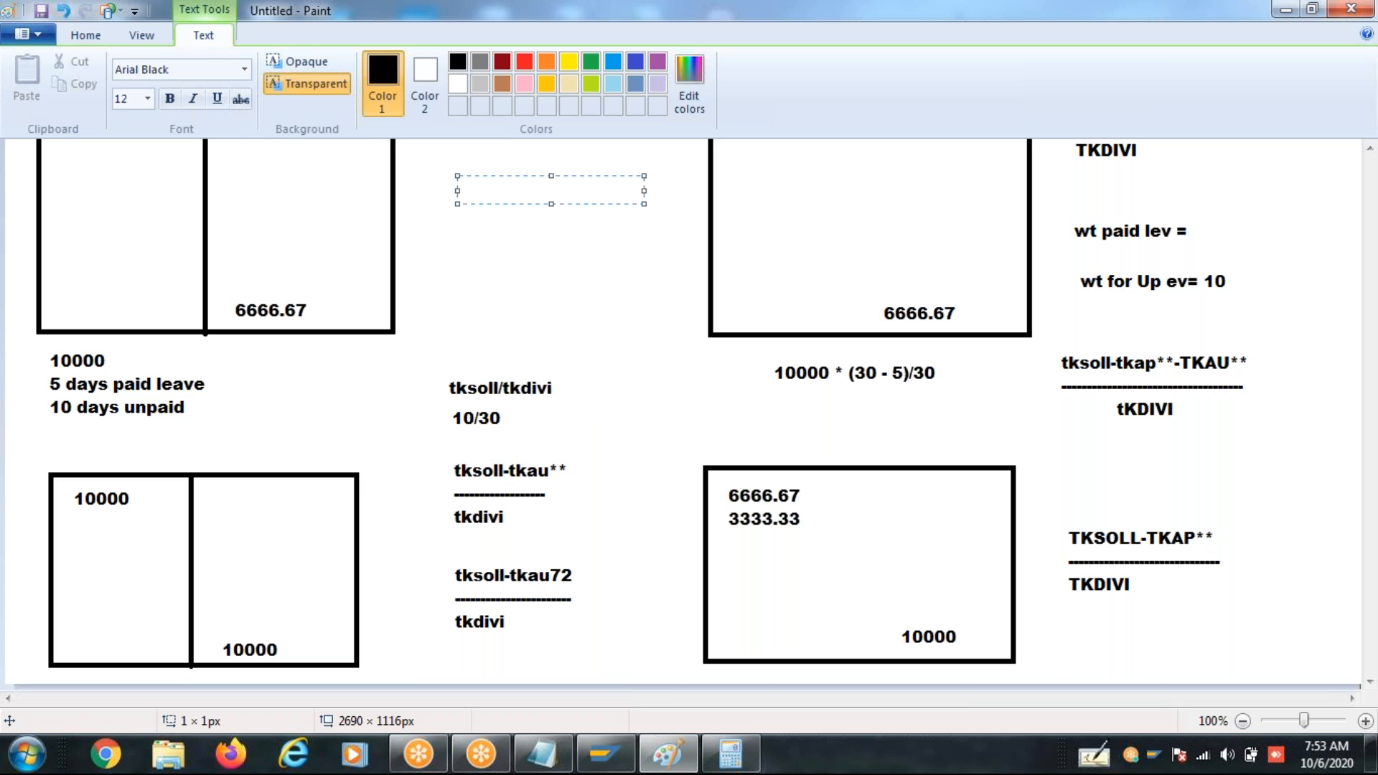
pyautogui.write('G')
pyautogui.click(348, 398)
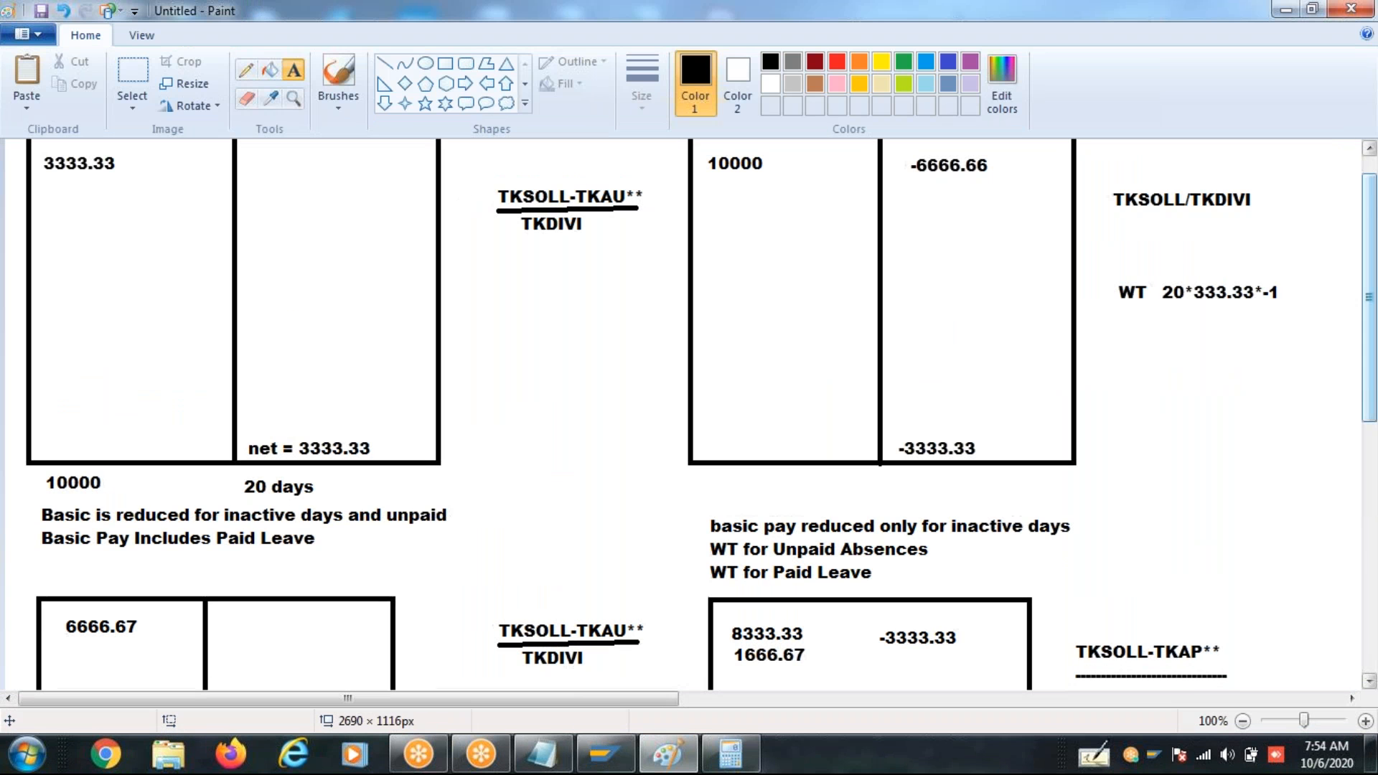
# - Review the upper and lower rectangle pairs, comparing their basic pay and leave amounts with the factoring formulas beside them
pyautogui.scroll(1, 1374, 445)
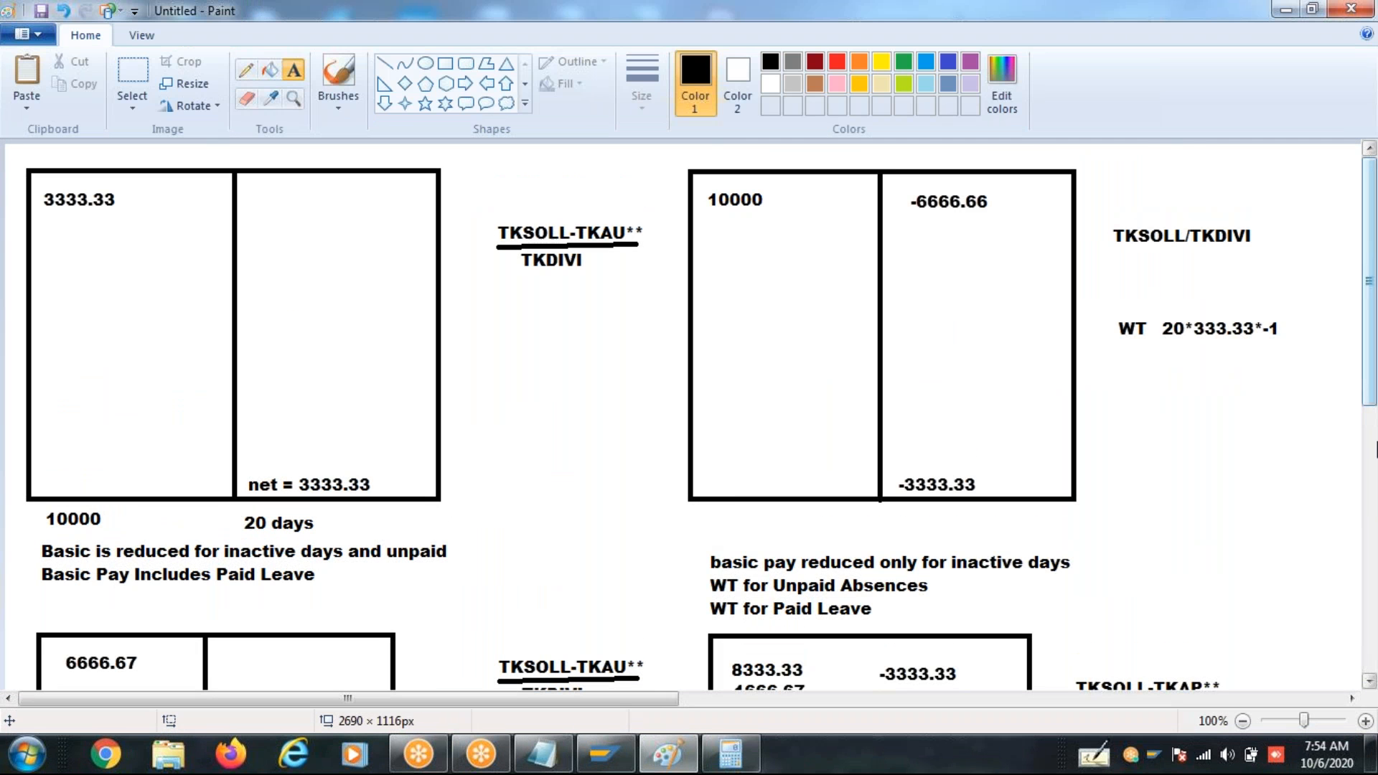
pyautogui.click(1373, 466)
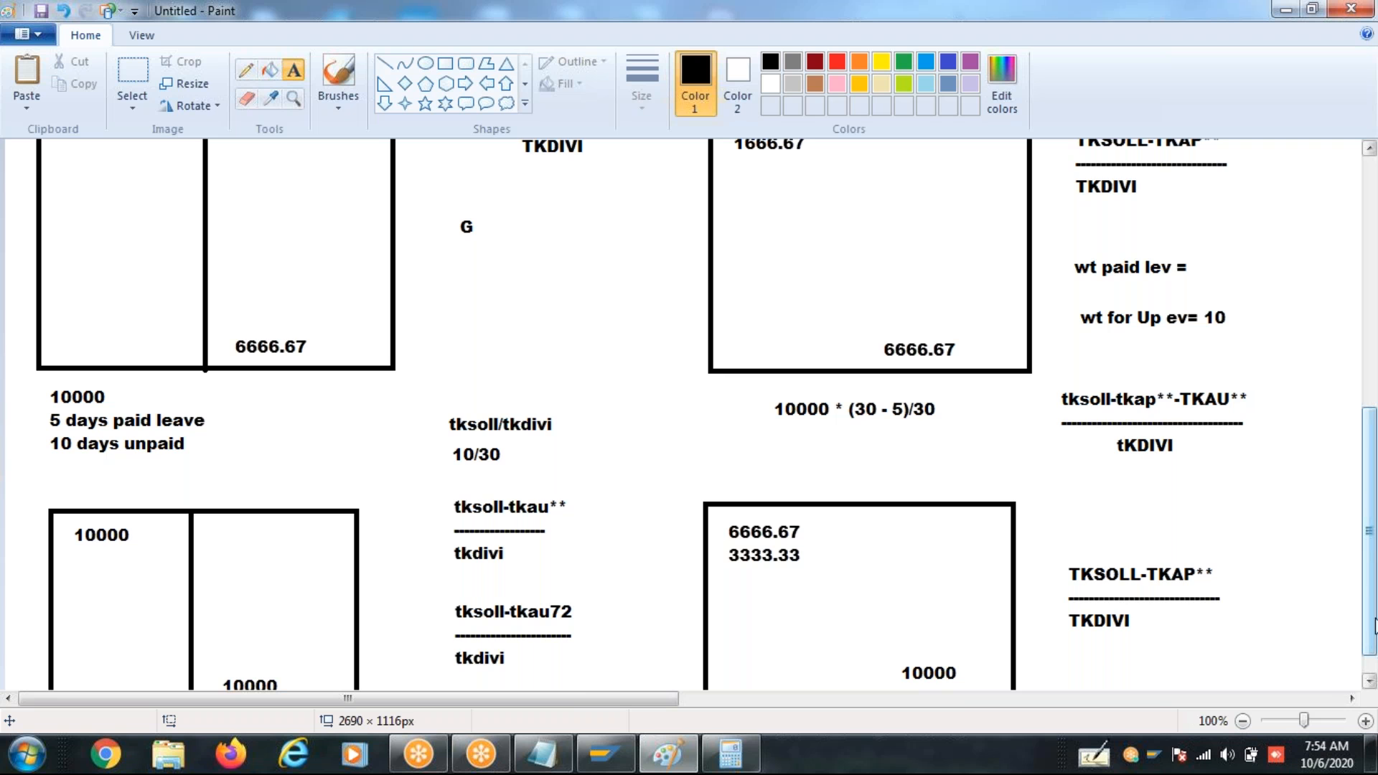
pyautogui.scroll(-1, 1373, 664)
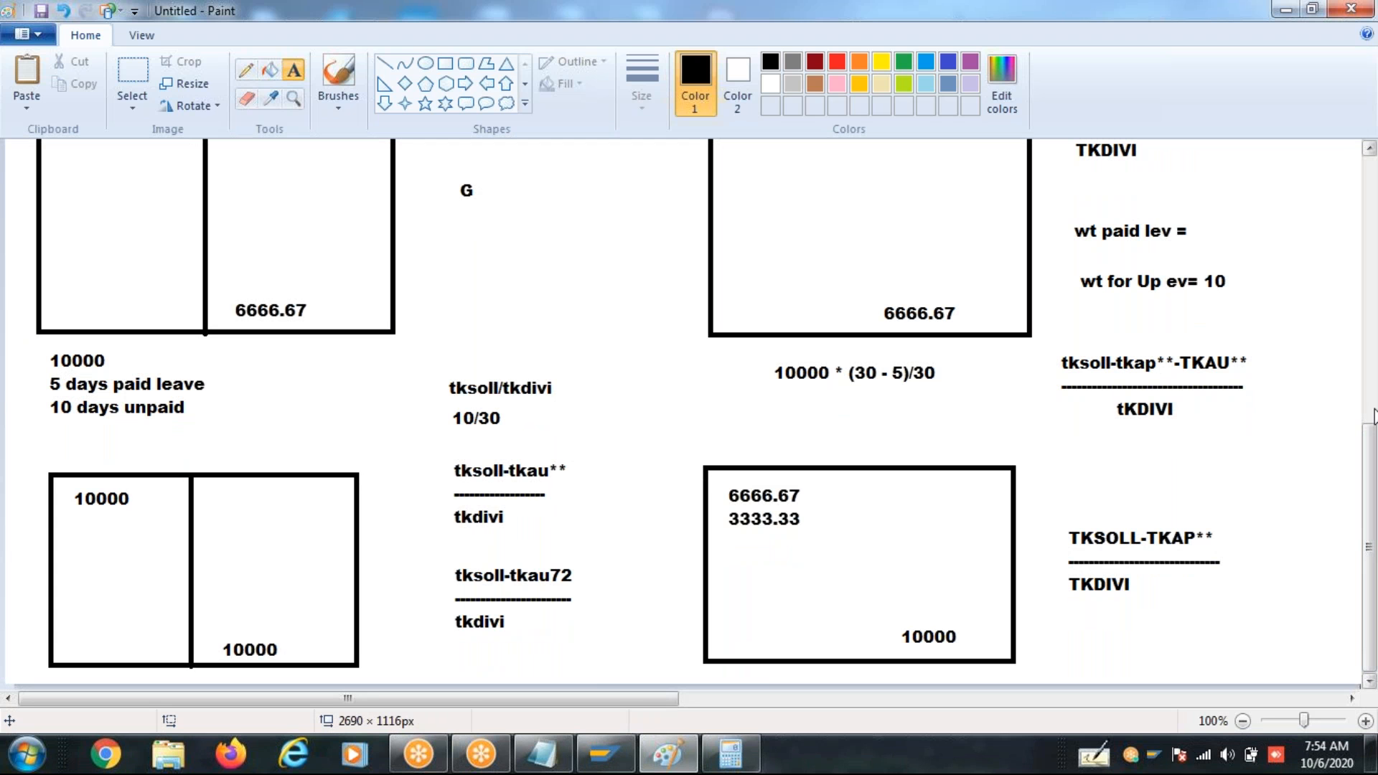
pyautogui.click(1372, 414)
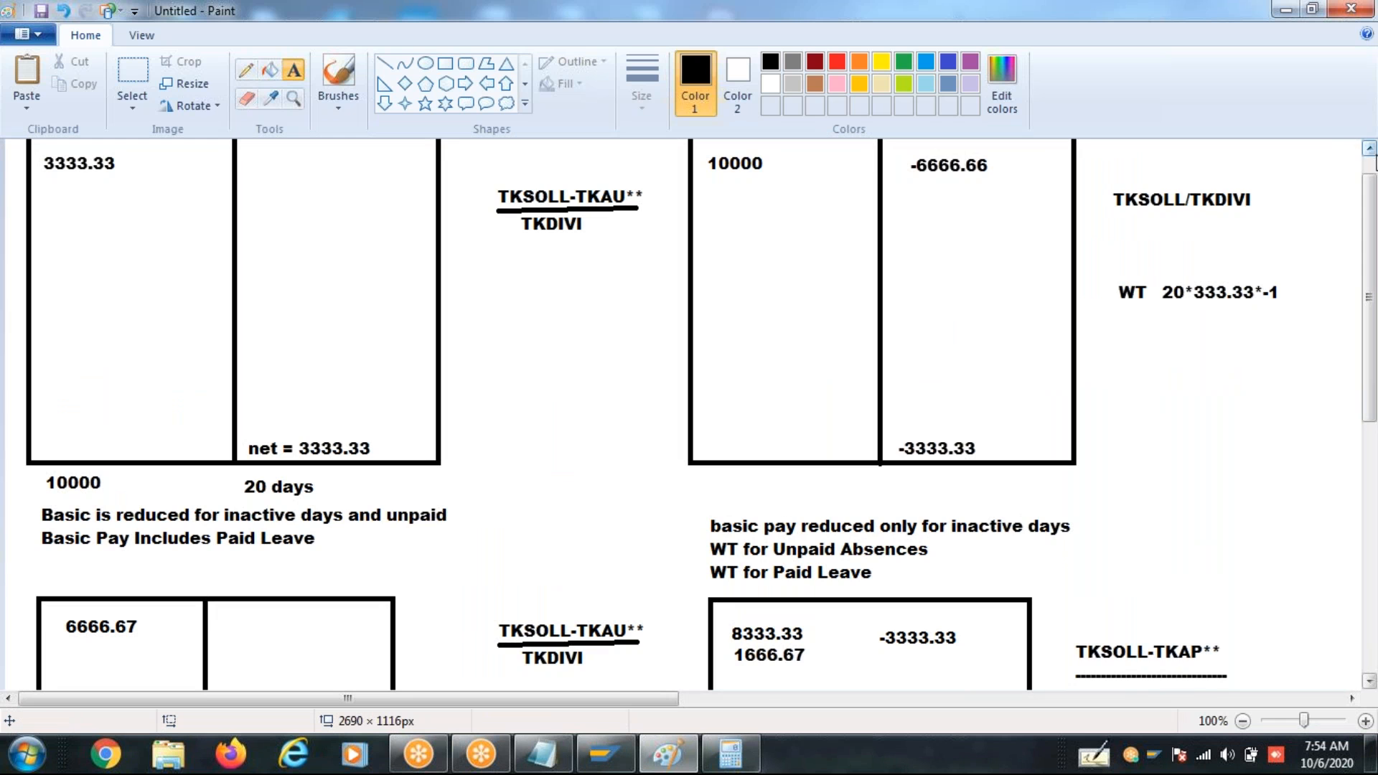
pyautogui.scroll(1, 1372, 172)
pyautogui.click(143, 310)
pyautogui.click(287, 384)
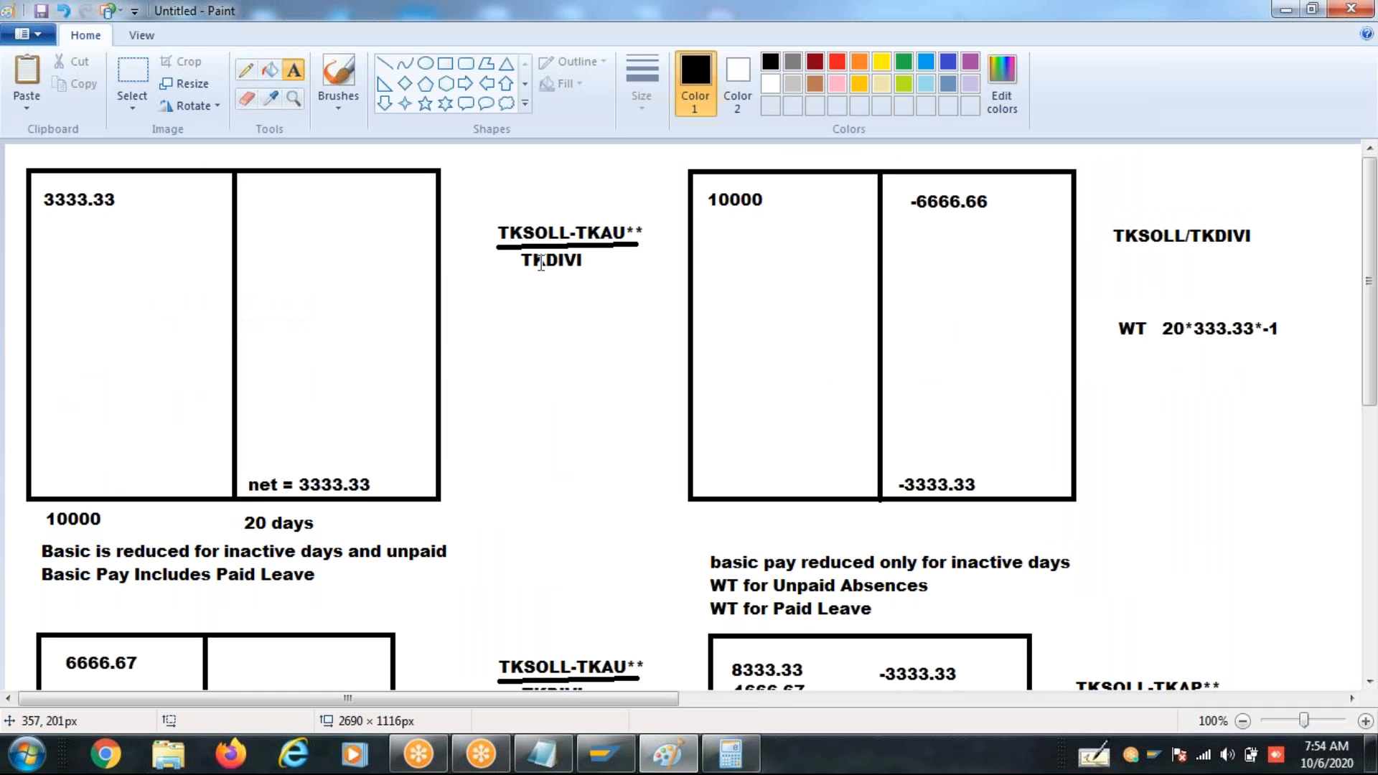
pyautogui.click(787, 316)
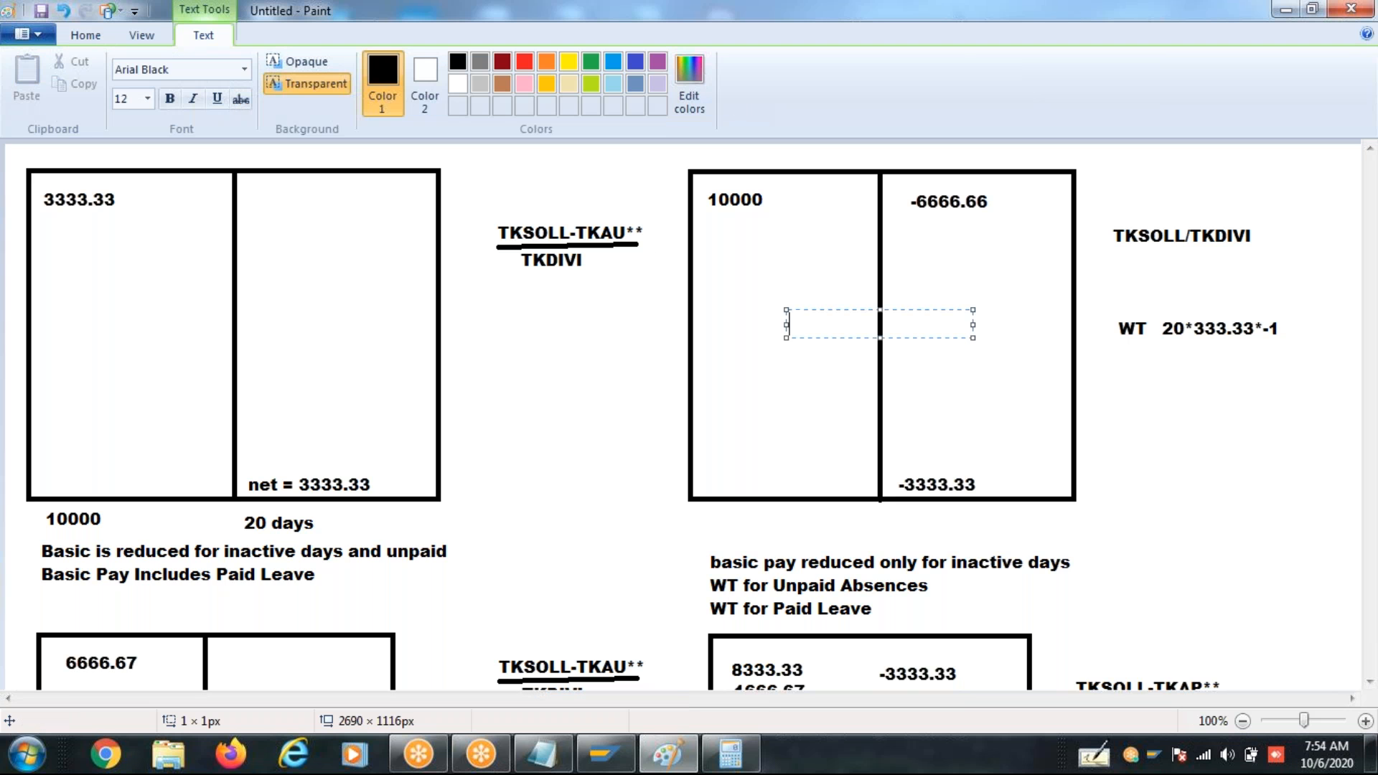
pyautogui.click(1028, 300)
pyautogui.scroll(-5, 1145, 517)
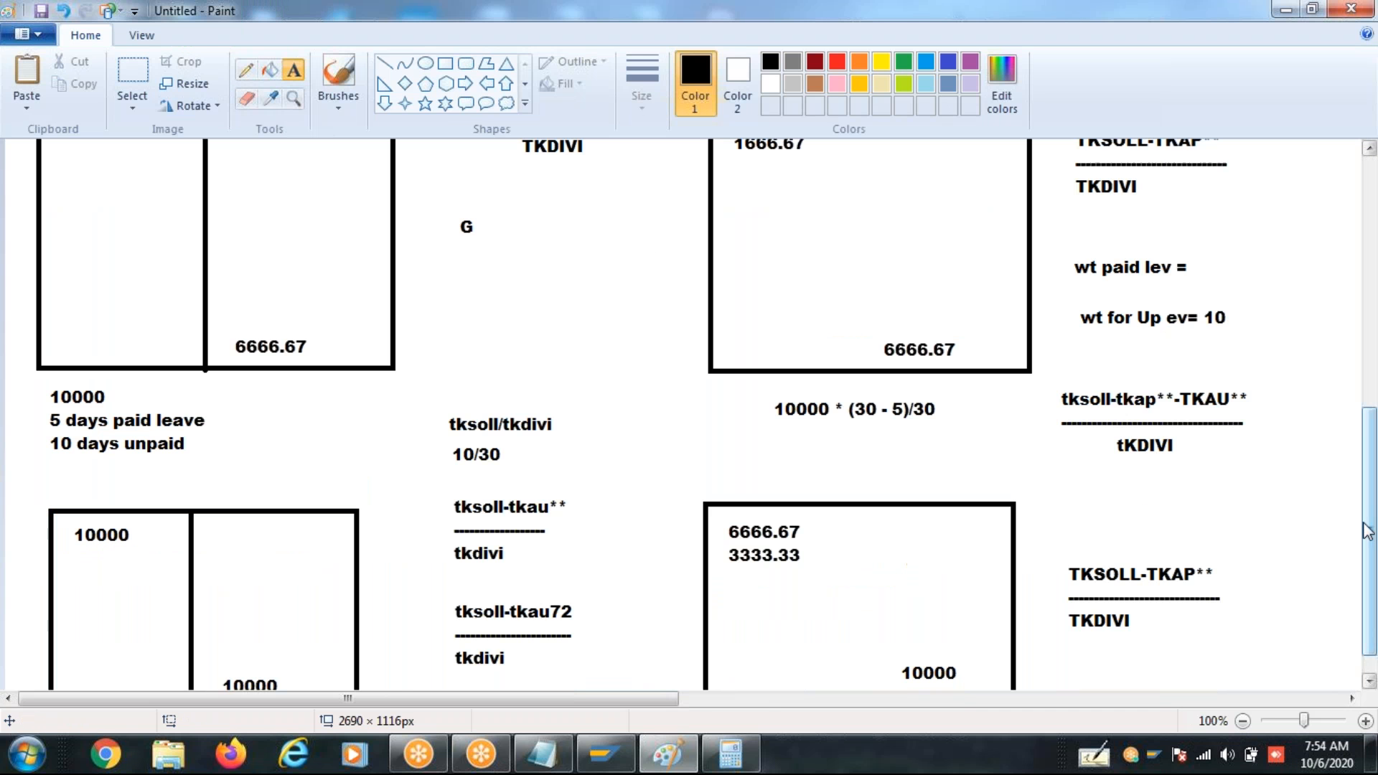
pyautogui.click(790, 626)
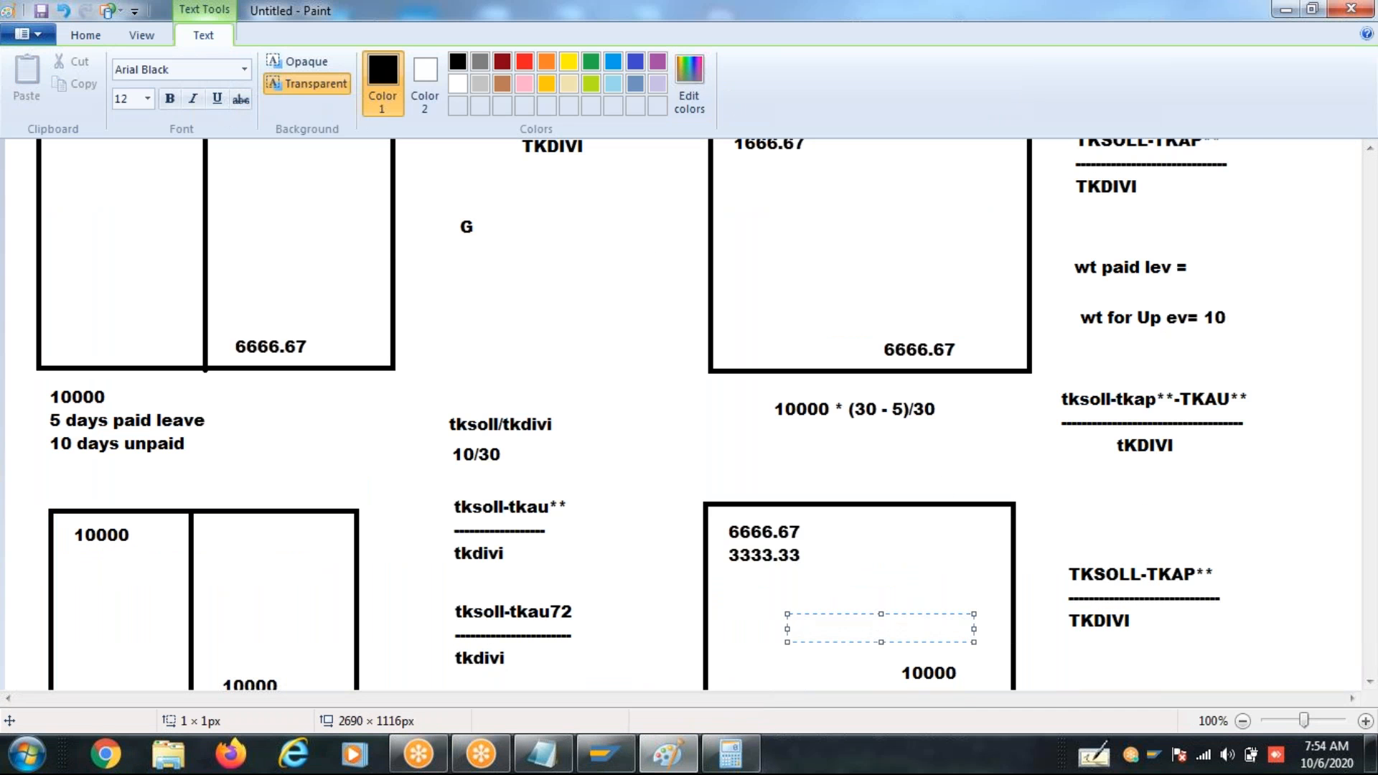
pyautogui.click(898, 568)
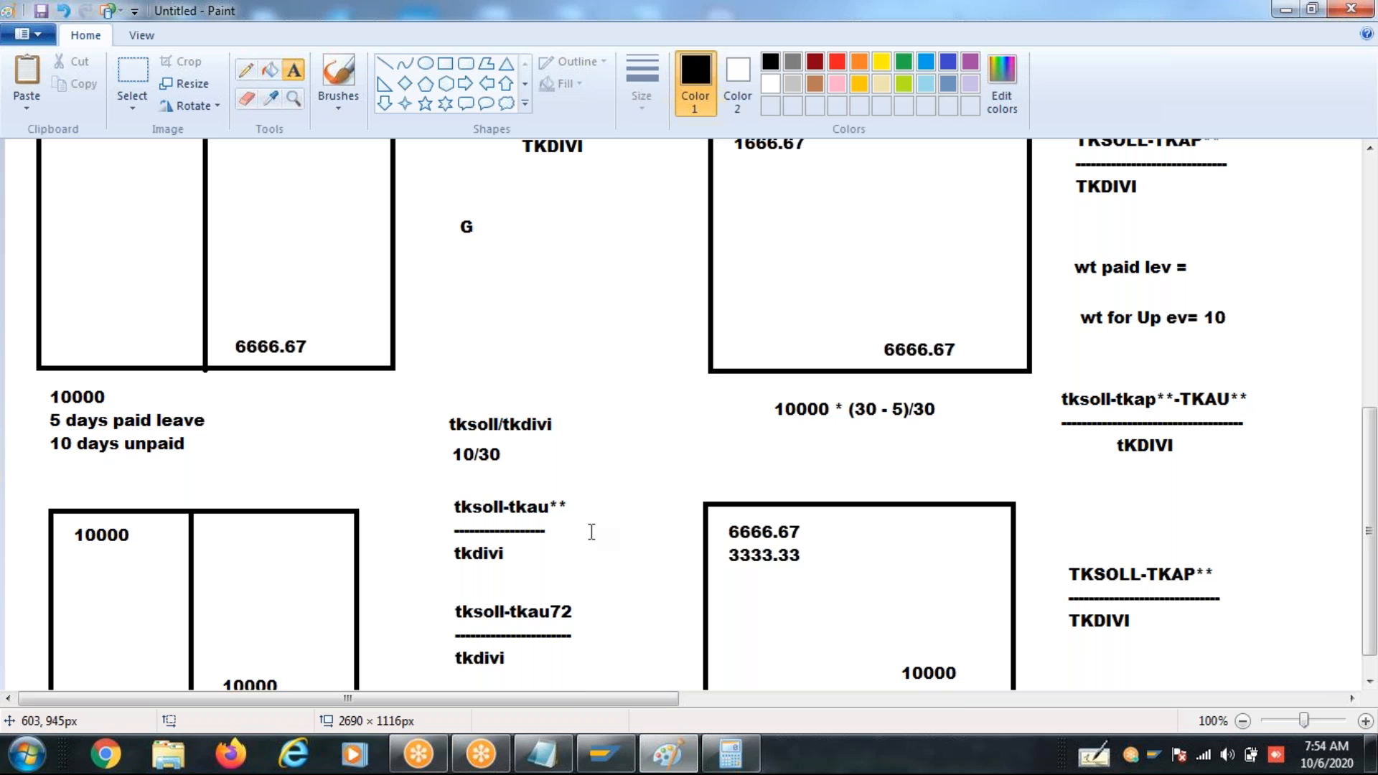
pyautogui.moveTo(512, 504); pyautogui.dragTo(547, 506)
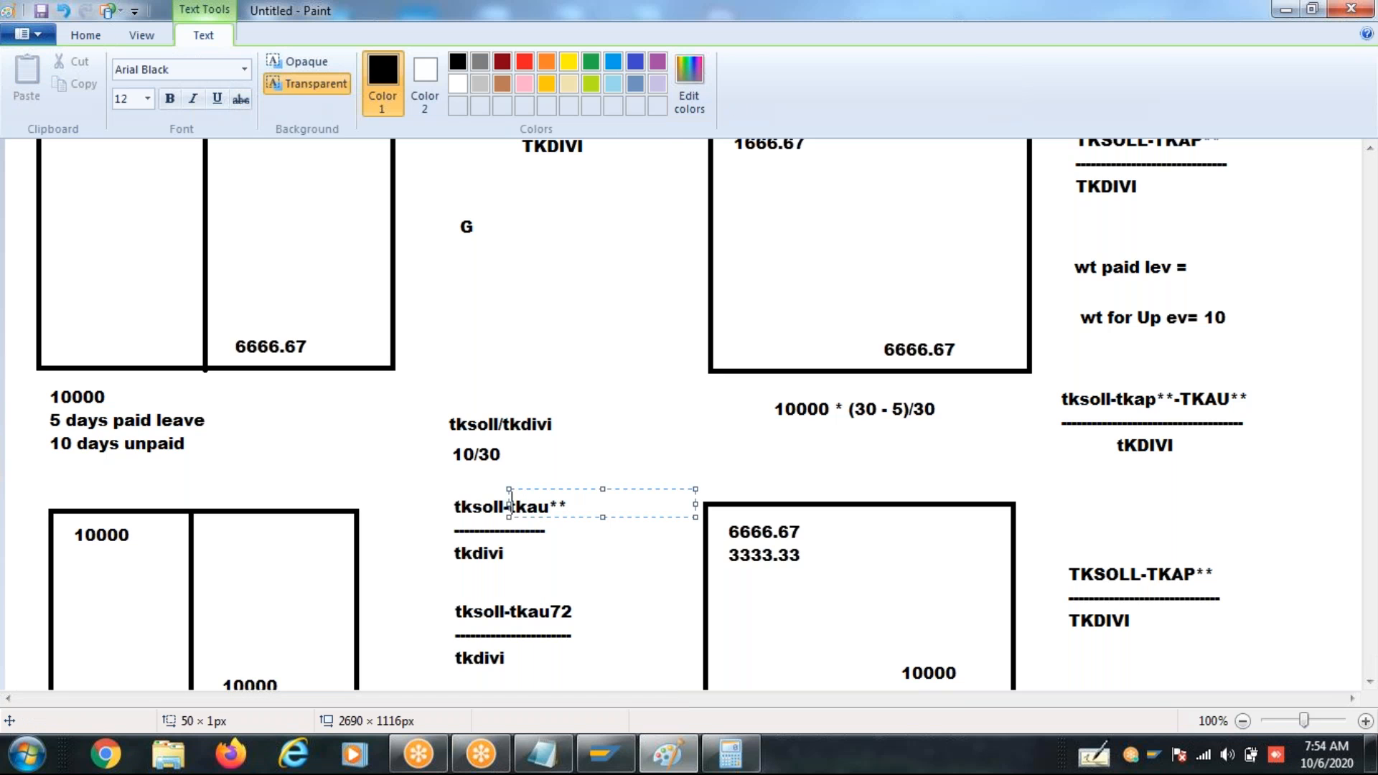
pyautogui.click(581, 552)
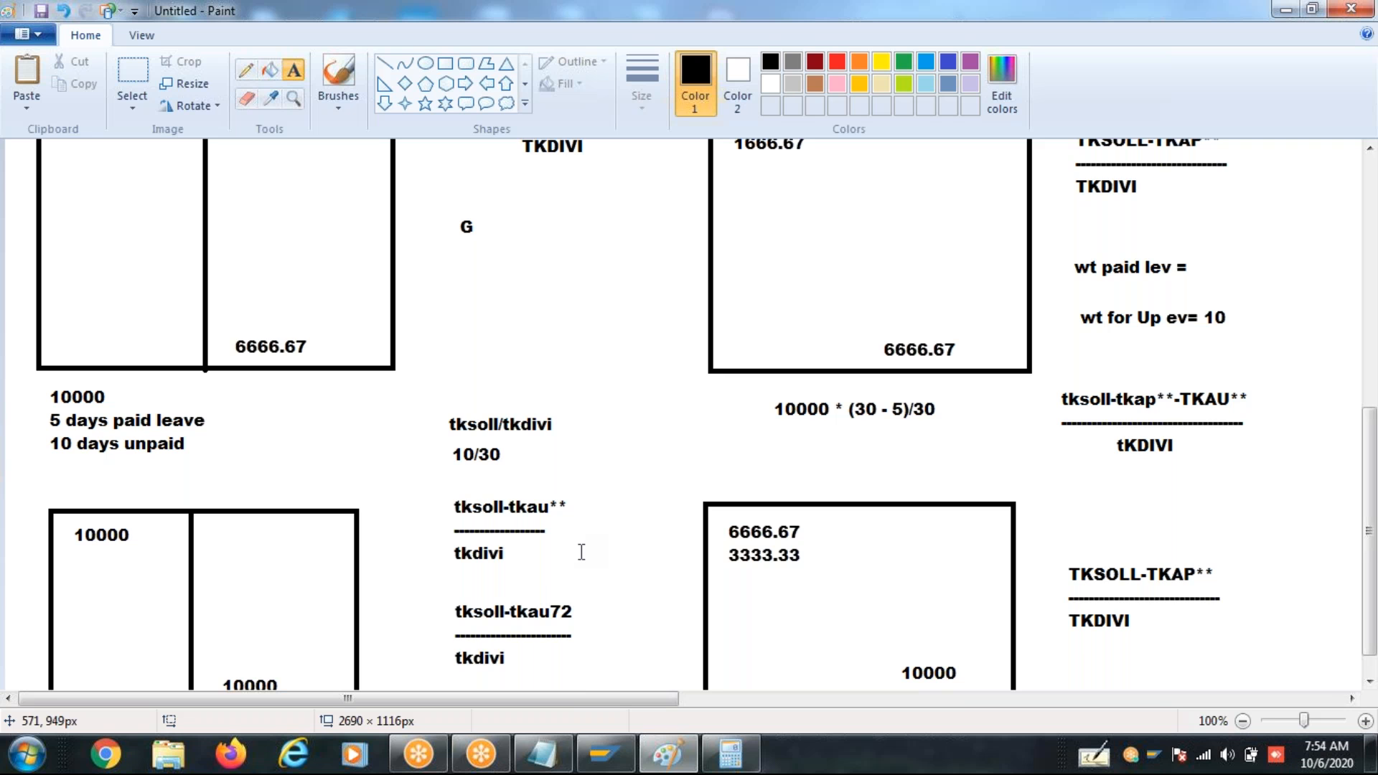
pyautogui.click(1367, 161)
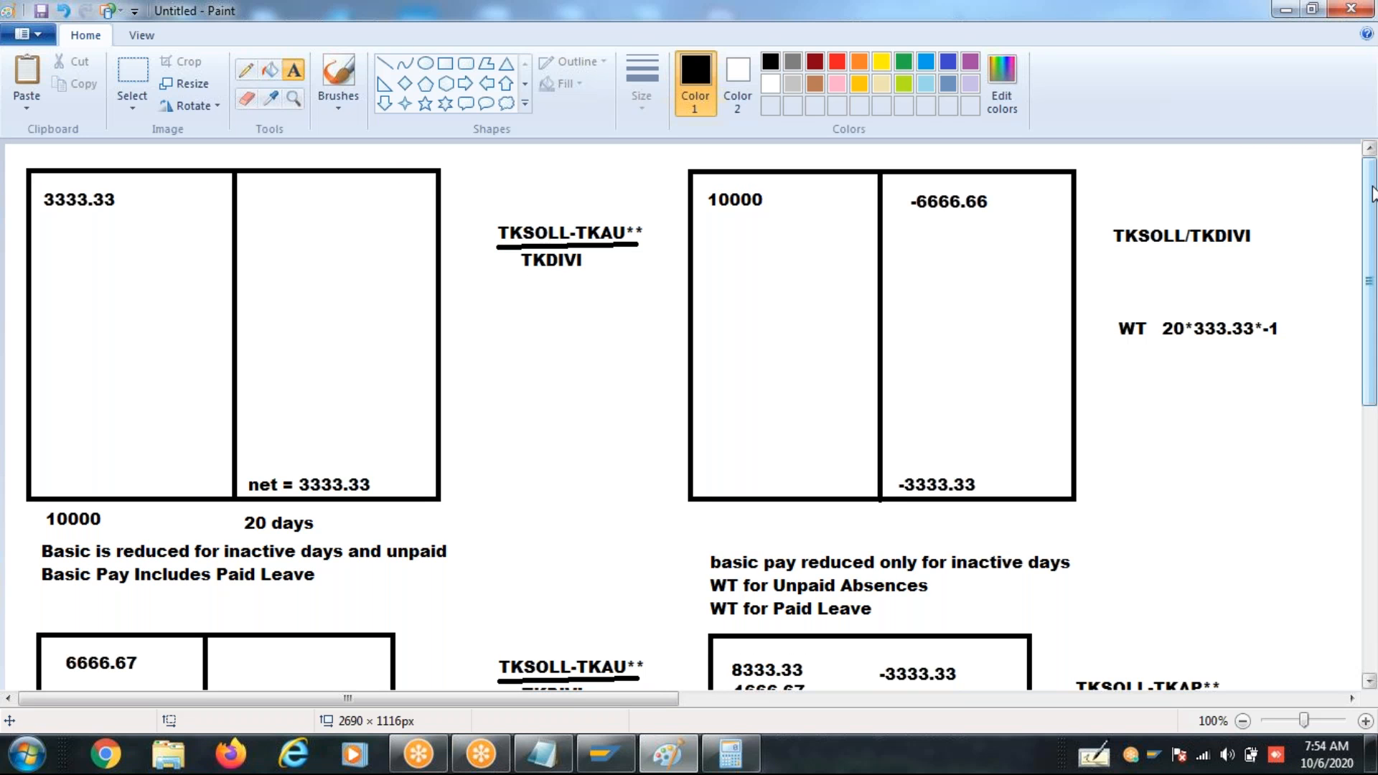
pyautogui.click(1374, 531)
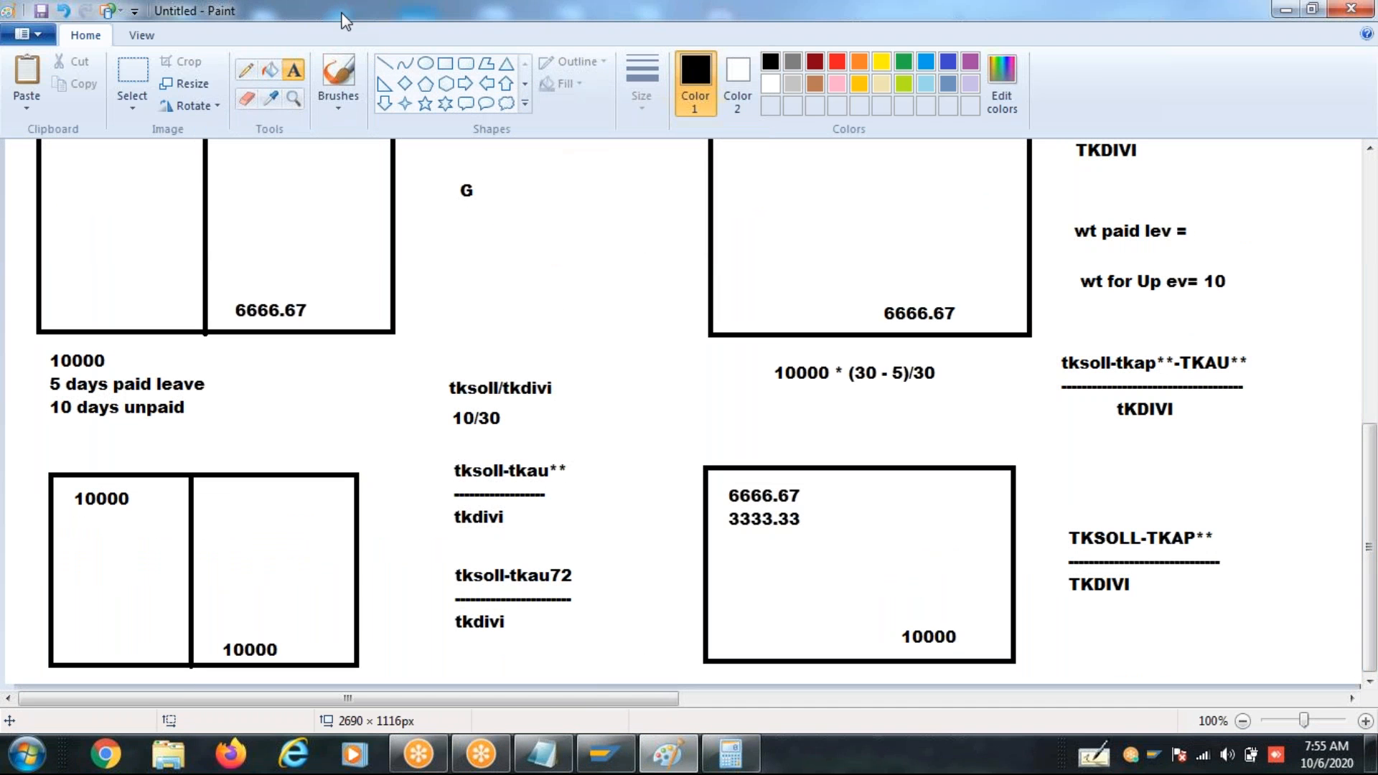
# - Leave the drawing and switch past the Notepad note on absences to the SAP Logon window
pyautogui.hotkey('alt', 'Tab')
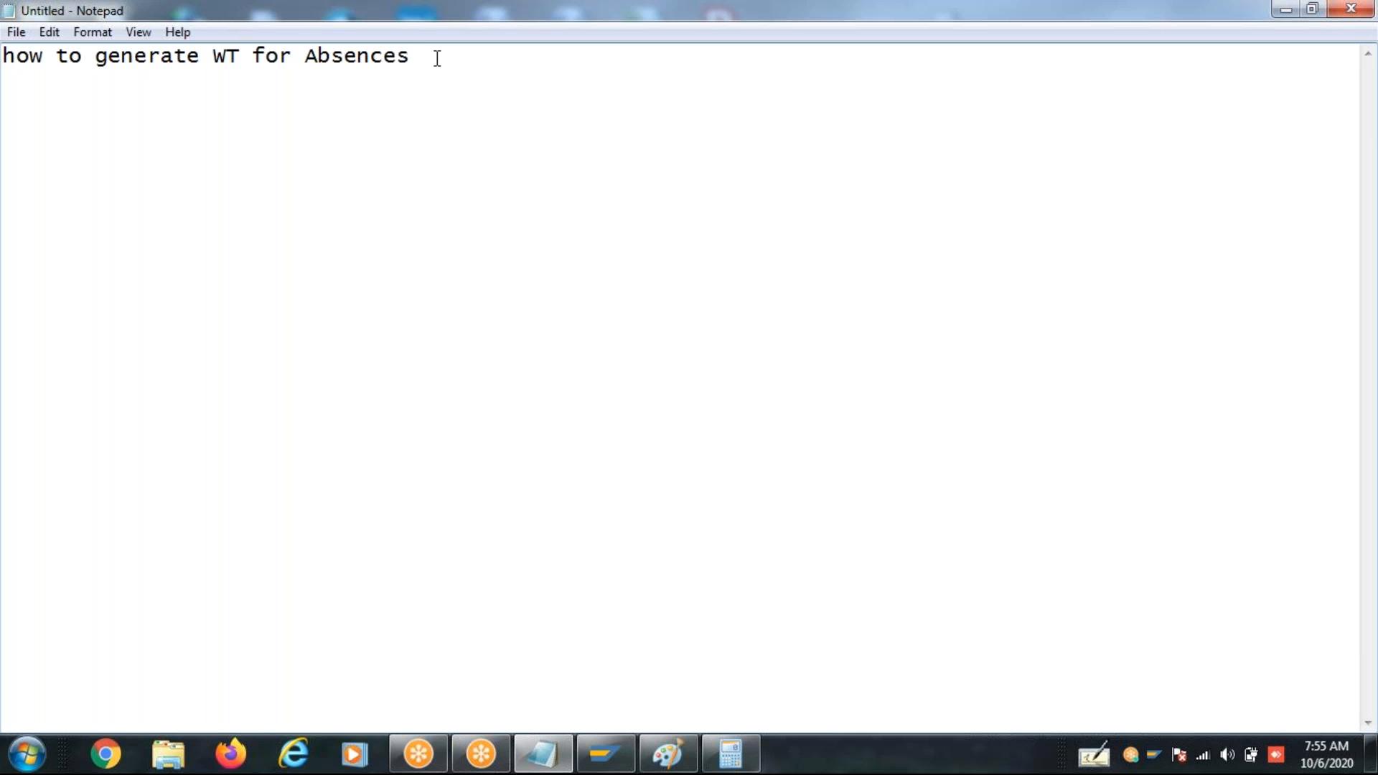
pyautogui.click(605, 754)
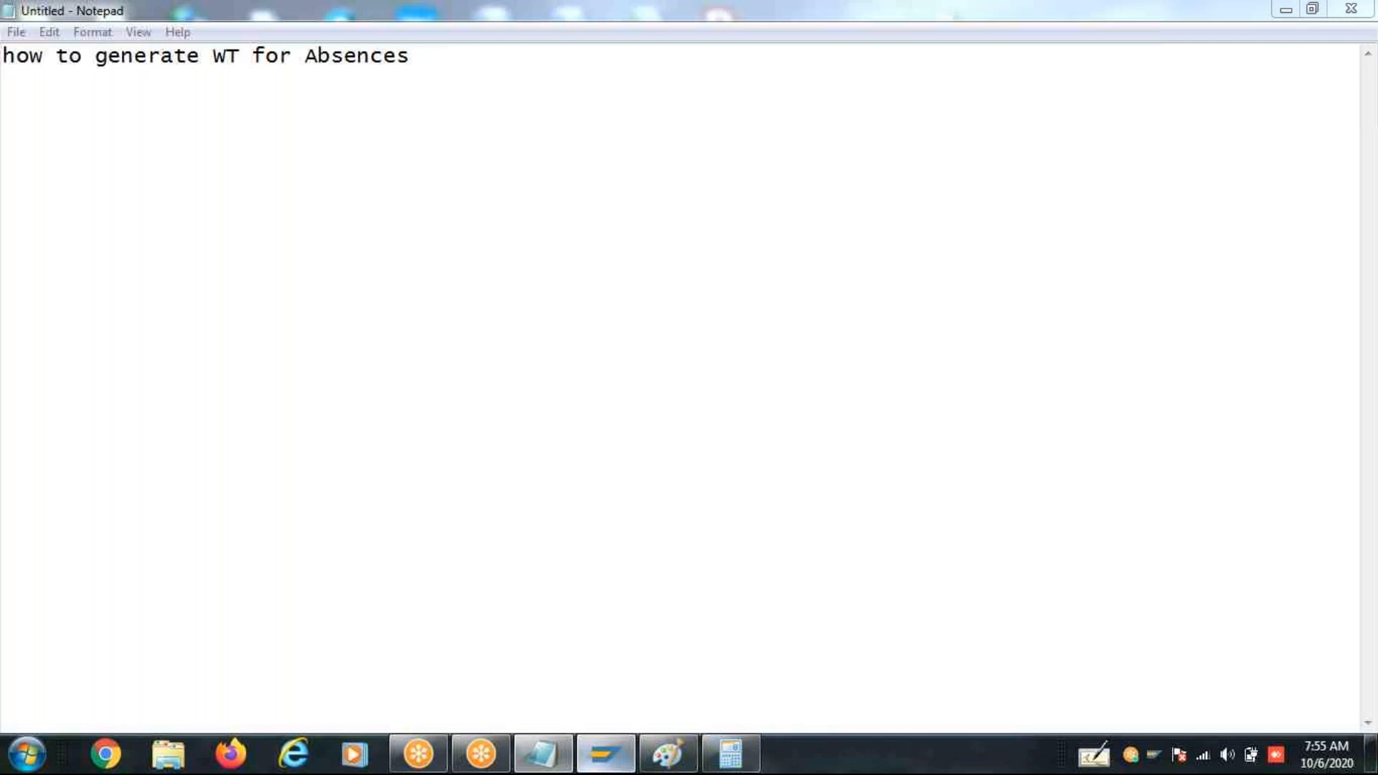
pyautogui.click(799, 585)
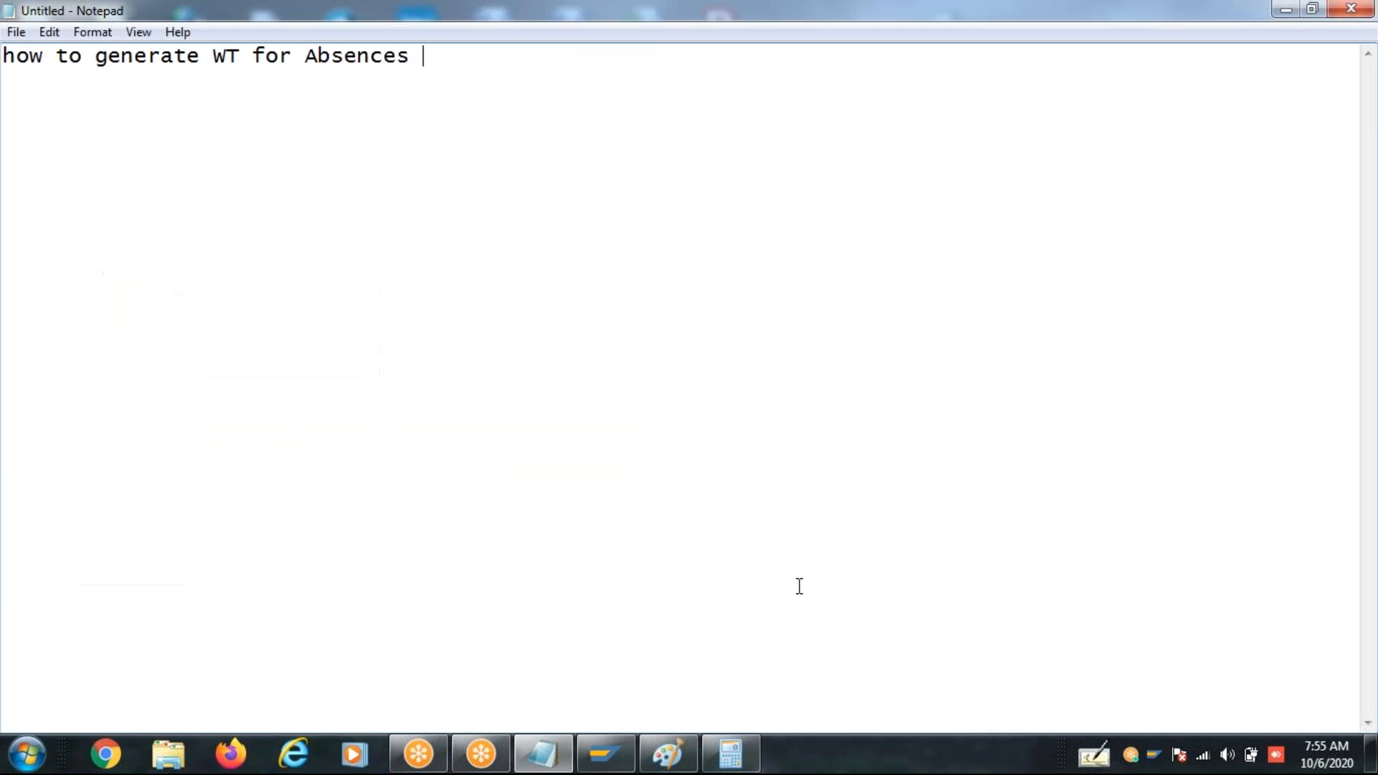
pyautogui.click(603, 765)
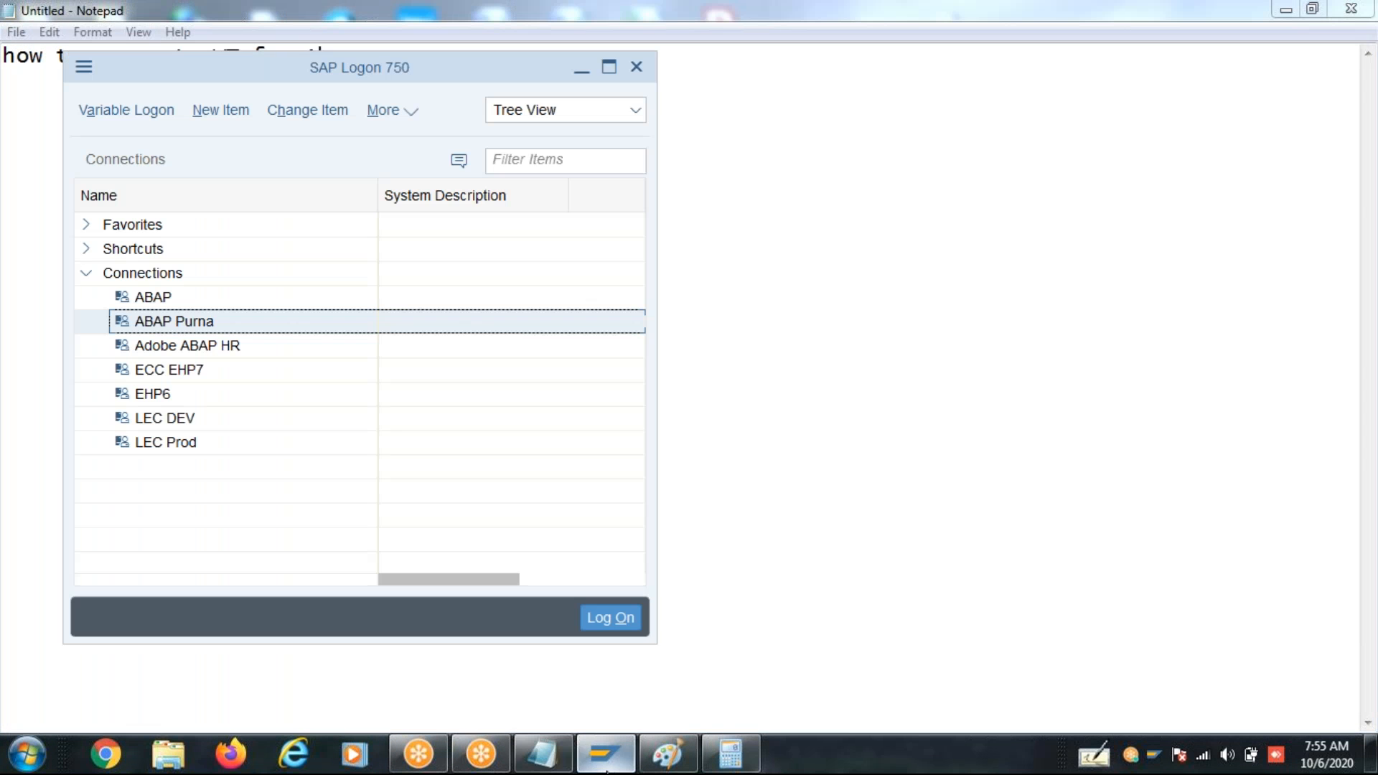
# - Log on to the ABAP Purna connection with the first saved user name and the account password
pyautogui.moveTo(603, 768); pyautogui.dragTo(544, 753)
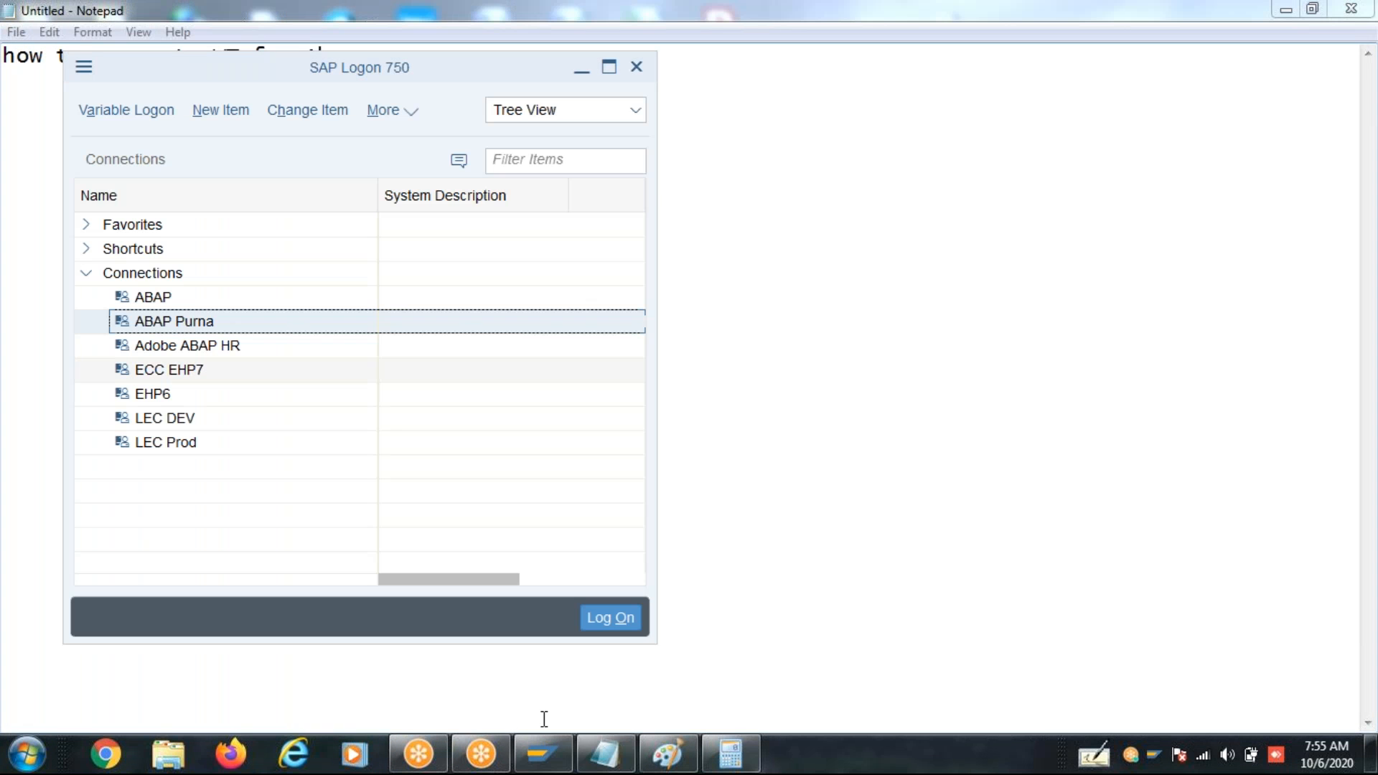
pyautogui.doubleClick(267, 323)
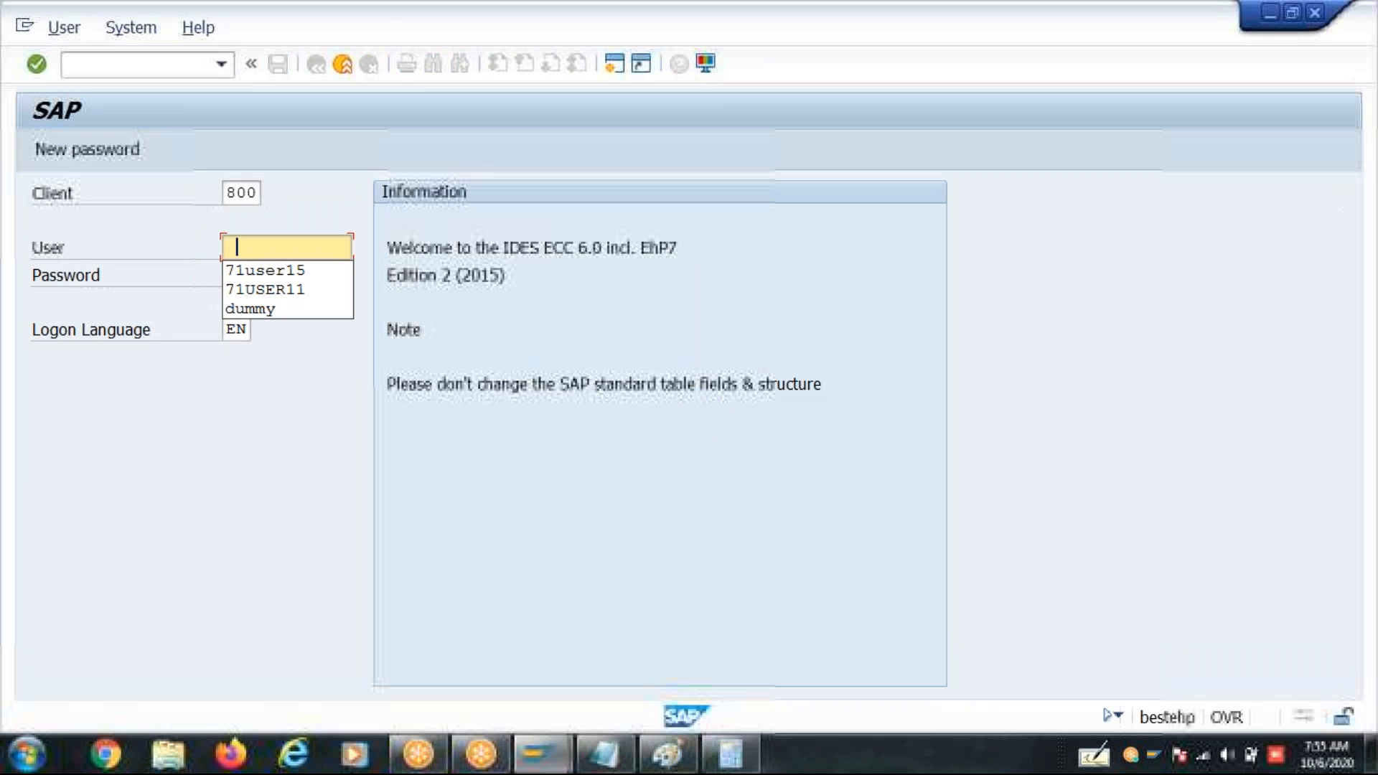
pyautogui.press('Down')
pyautogui.press('Tab')
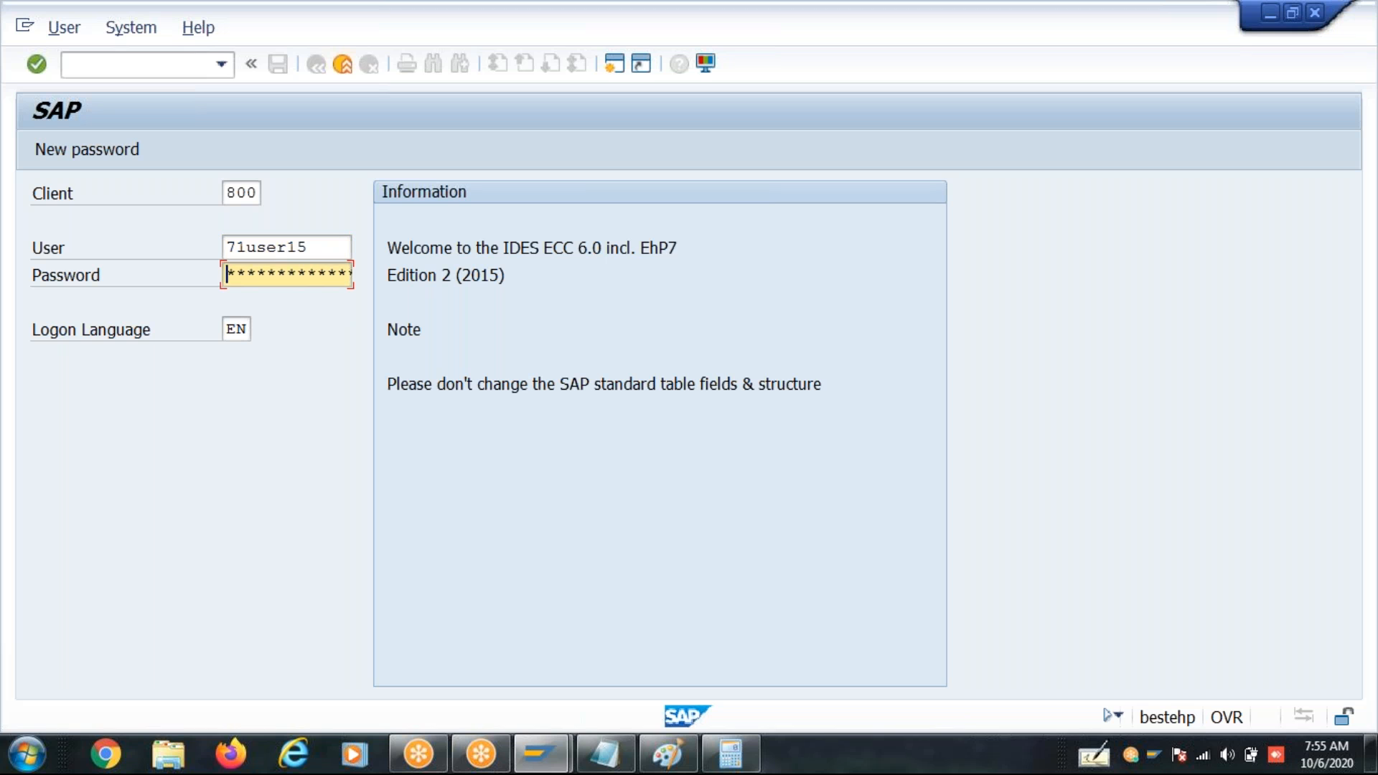
pyautogui.write('*******')
pyautogui.press('Return')
# - Start transaction PU30 and open wage type maintenance with the Copy method
pyautogui.write('Pu30')
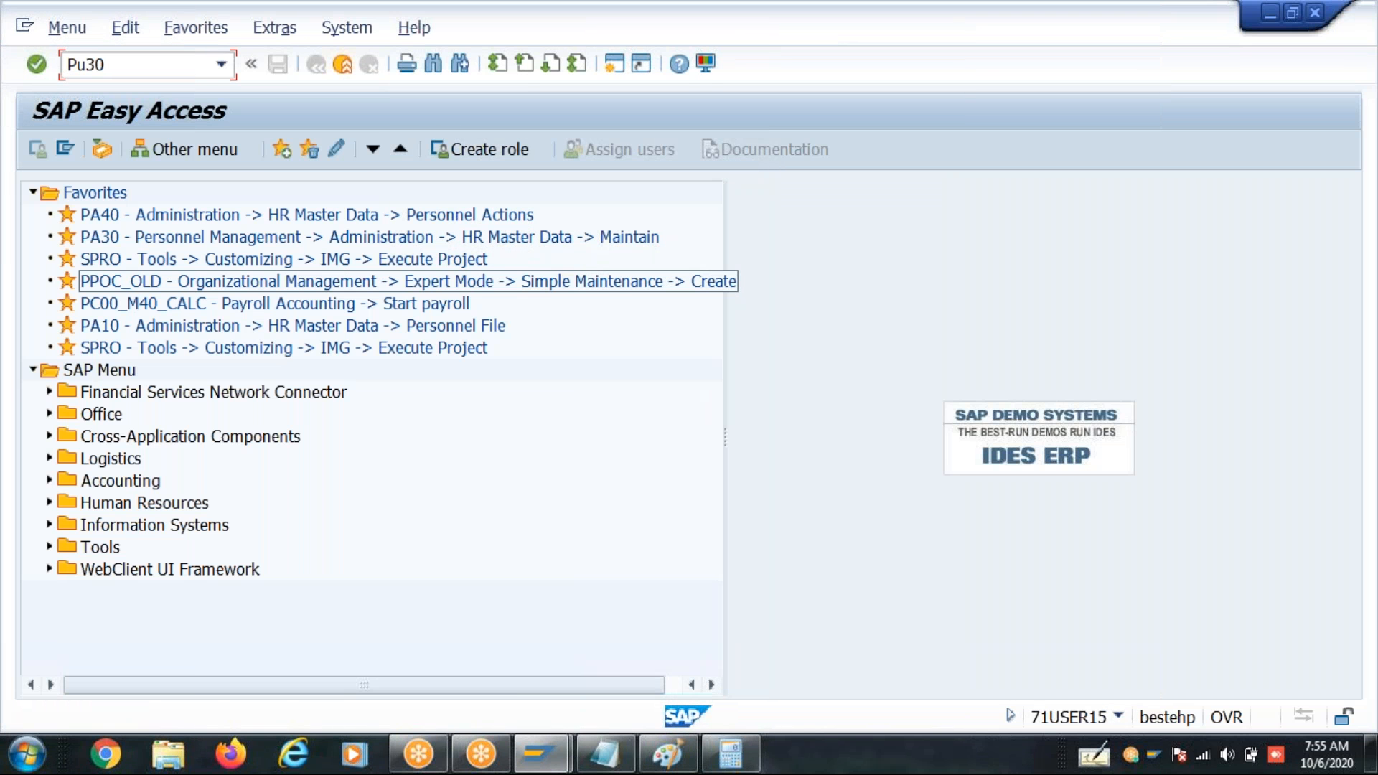
pyautogui.press('Return')
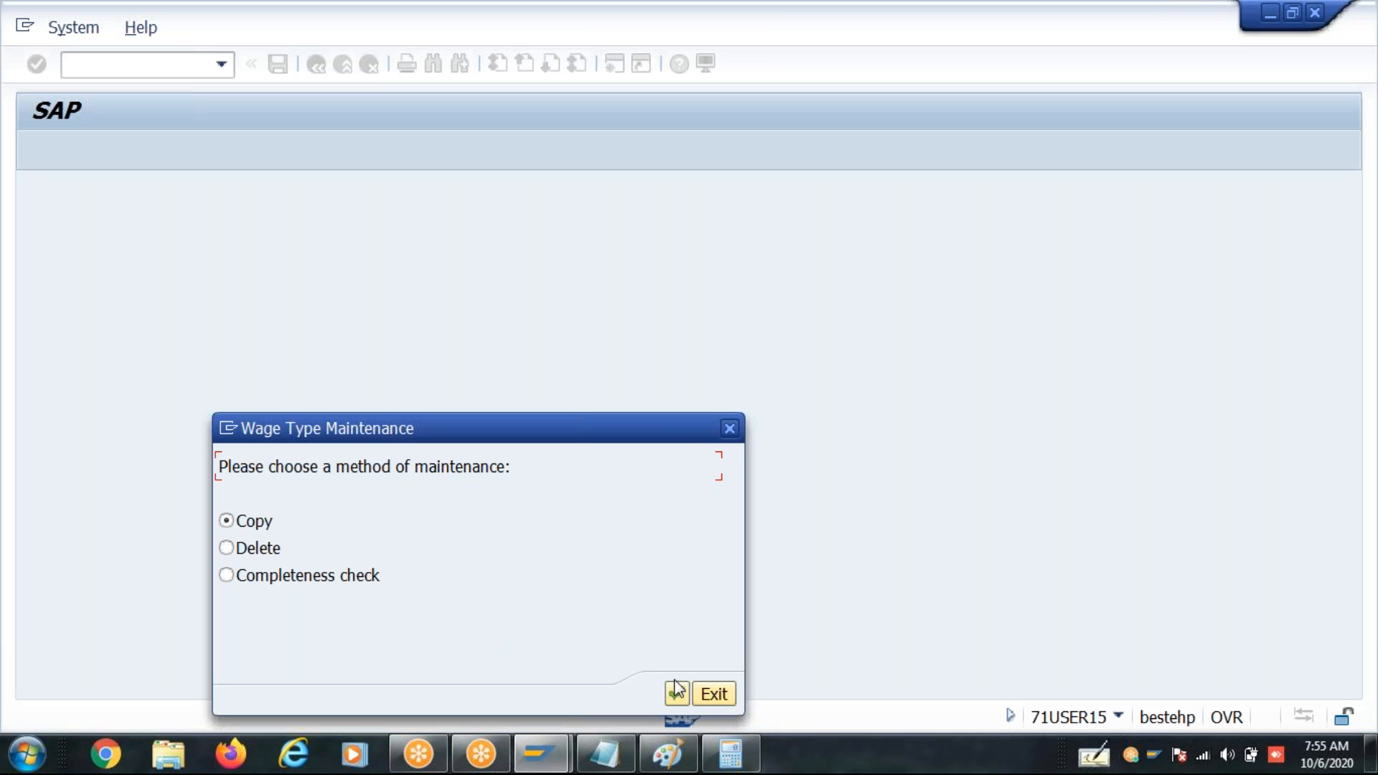
pyautogui.click(685, 694)
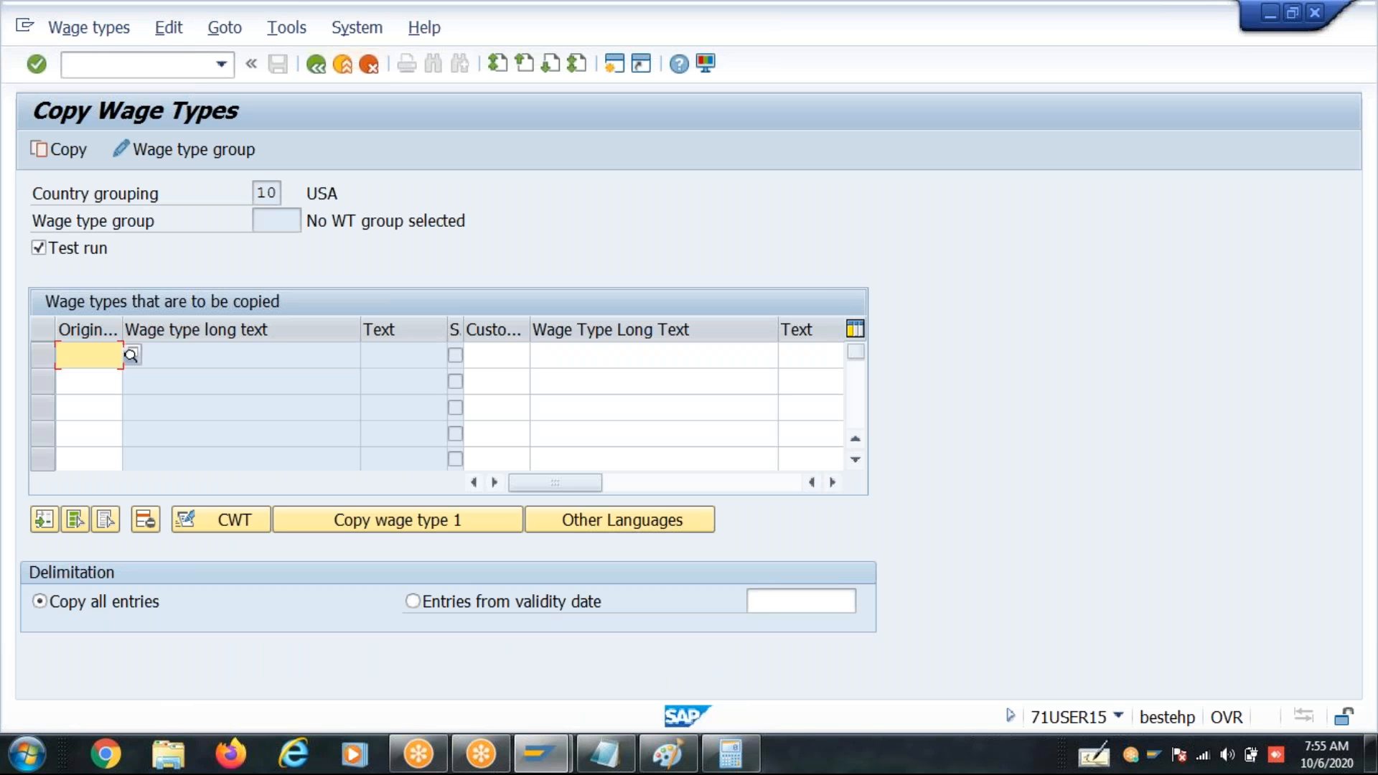
# - Switch to the Paint drawing, examine the basic pay rectangles and their unpaid and paid leave notes, and return to SAP
pyautogui.click(659, 766)
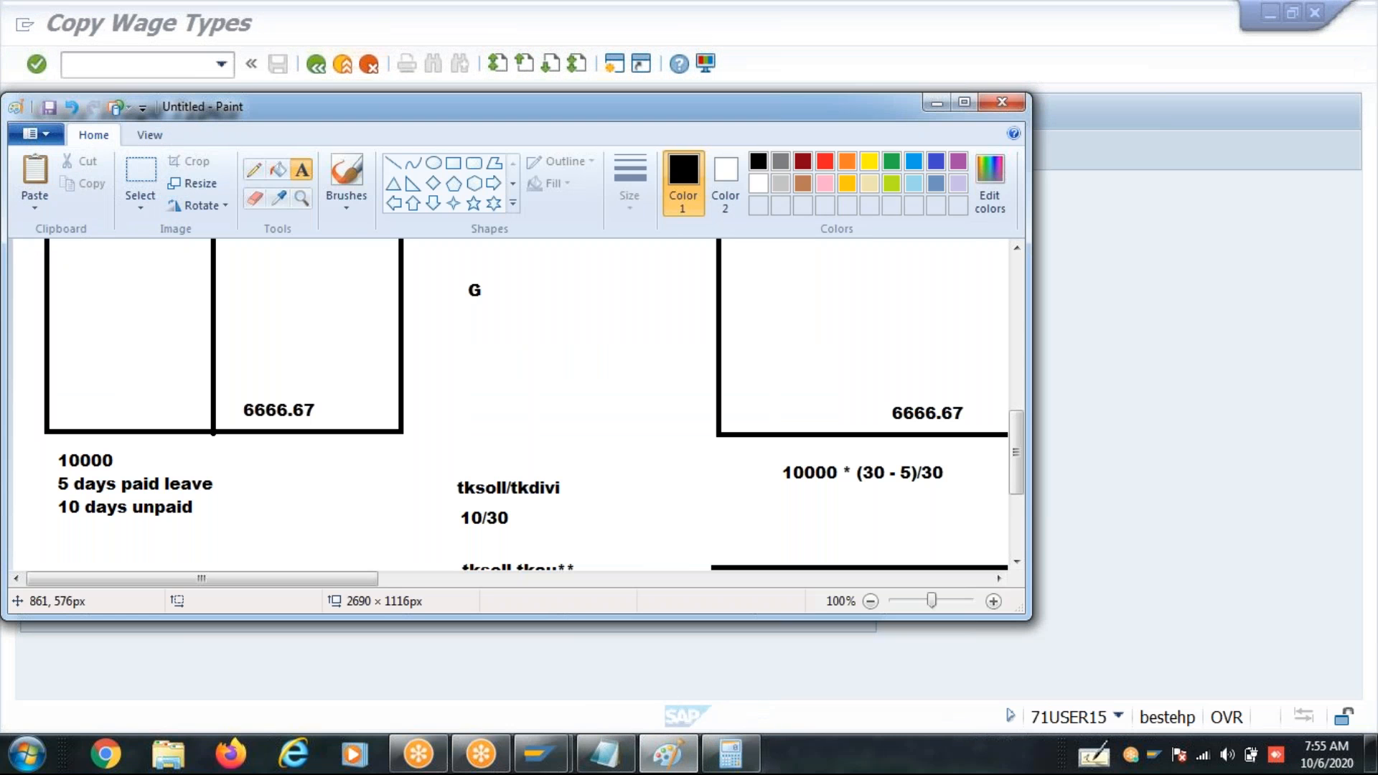
pyautogui.click(966, 101)
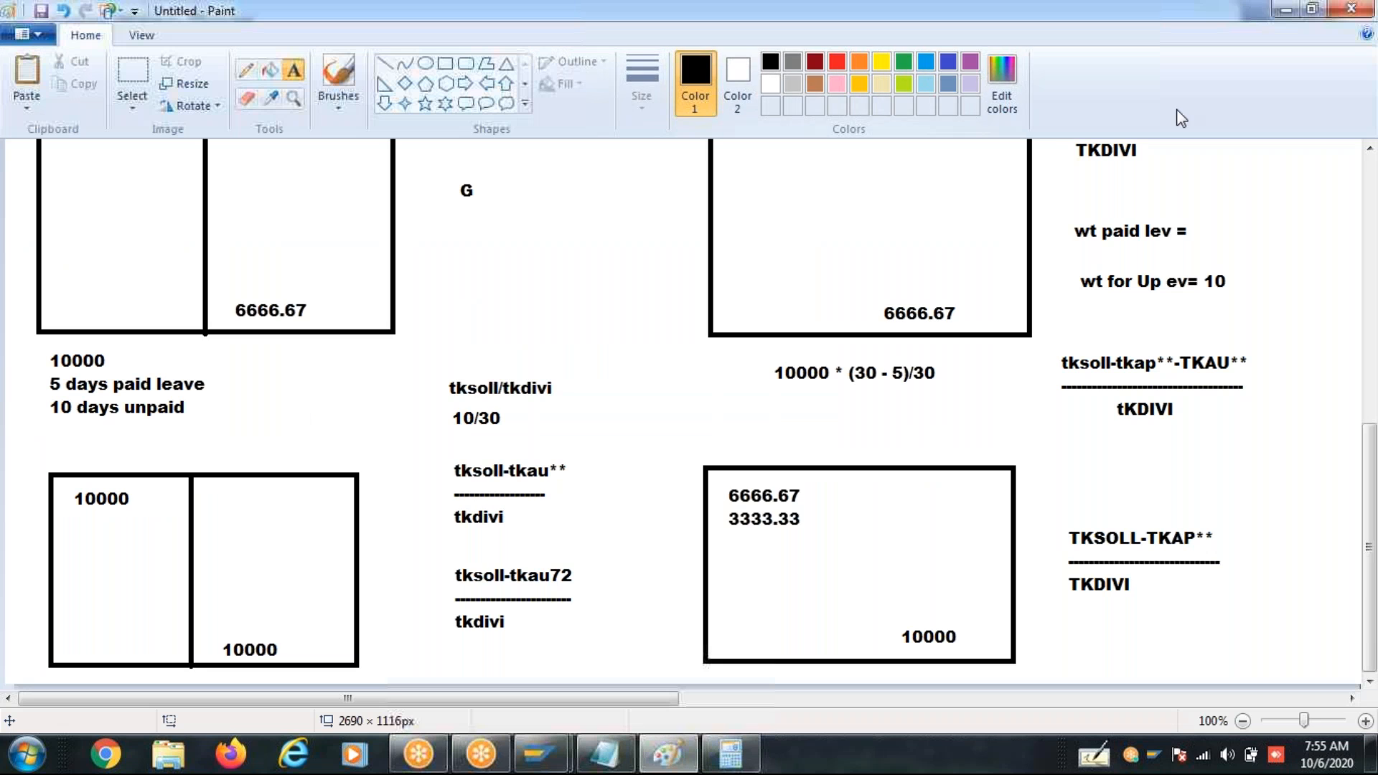
pyautogui.click(1370, 188)
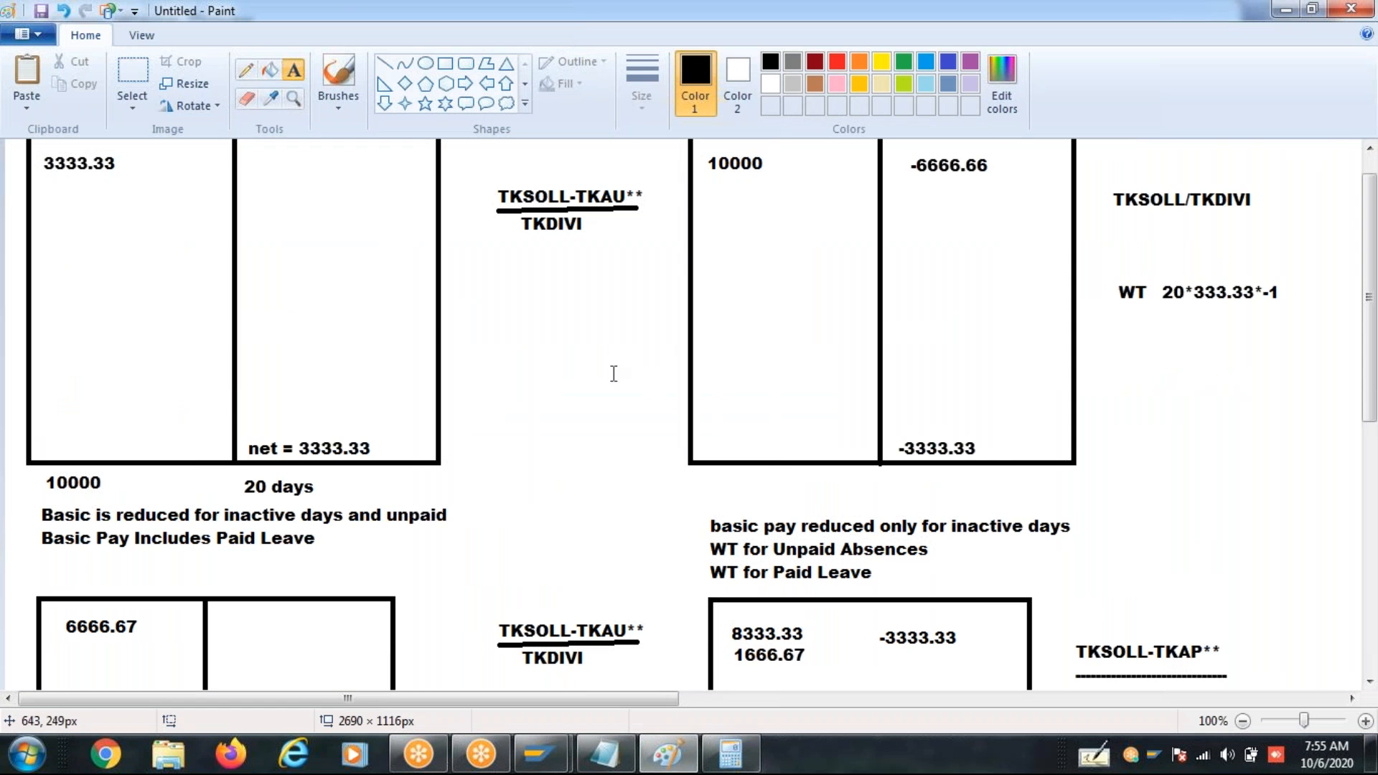
pyautogui.click(155, 347)
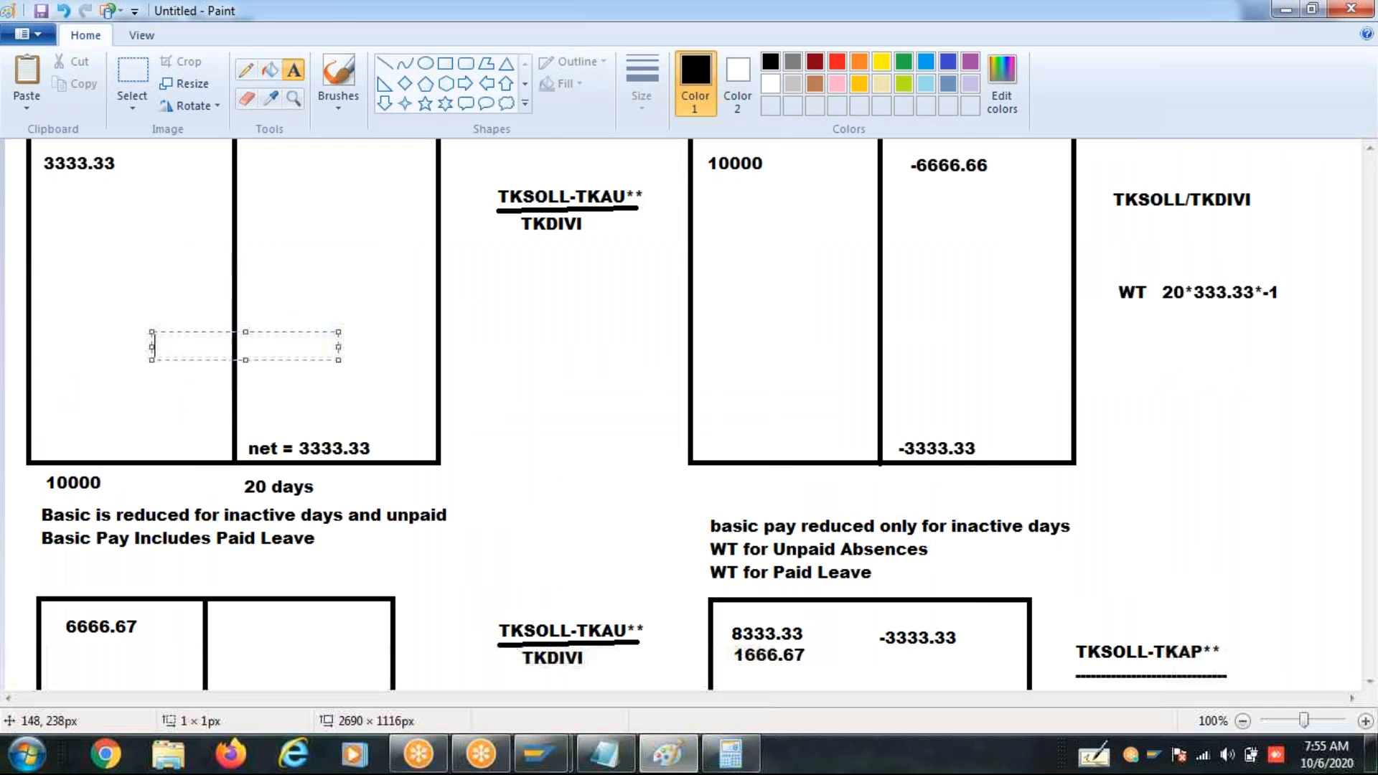
pyautogui.click(275, 279)
pyautogui.click(175, 280)
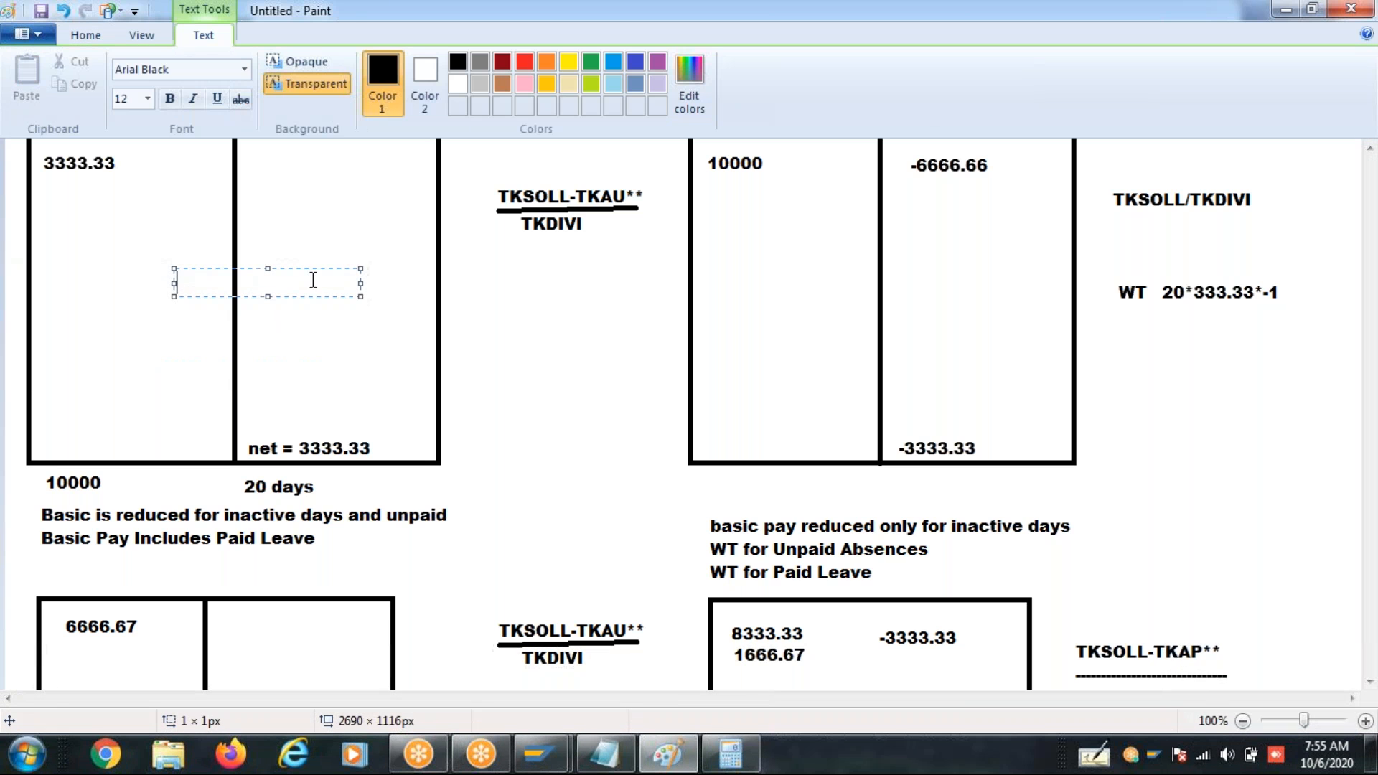
pyautogui.click(319, 346)
pyautogui.click(148, 323)
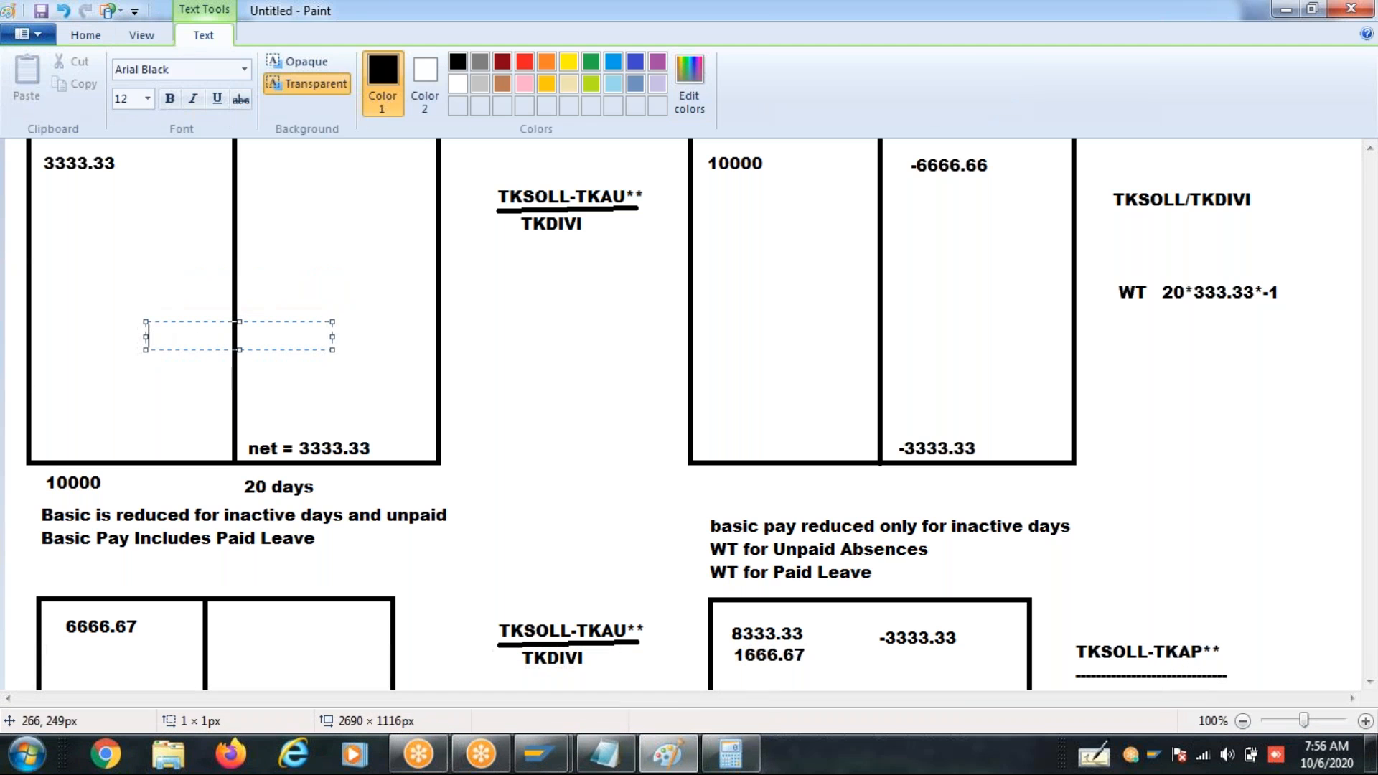
pyautogui.click(300, 373)
pyautogui.click(207, 368)
pyautogui.click(127, 335)
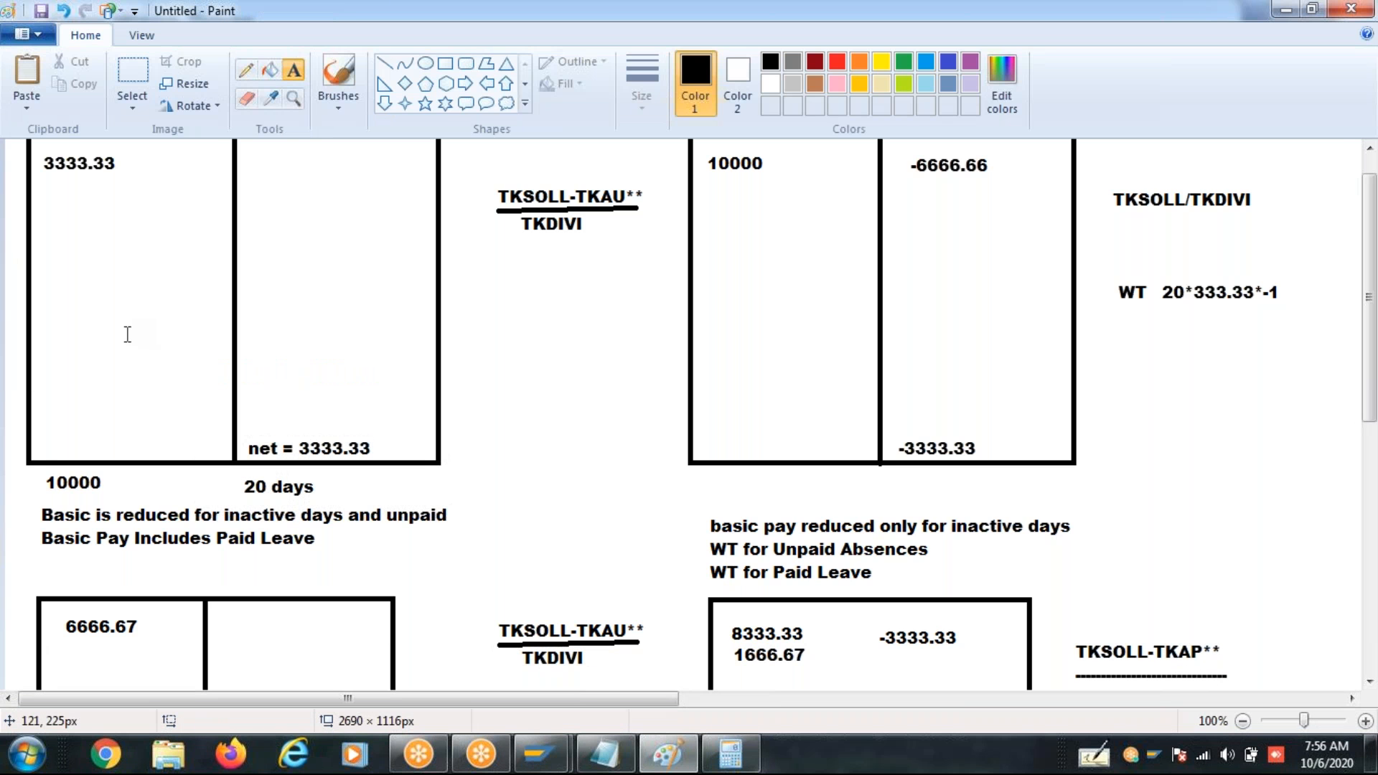
pyautogui.click(196, 314)
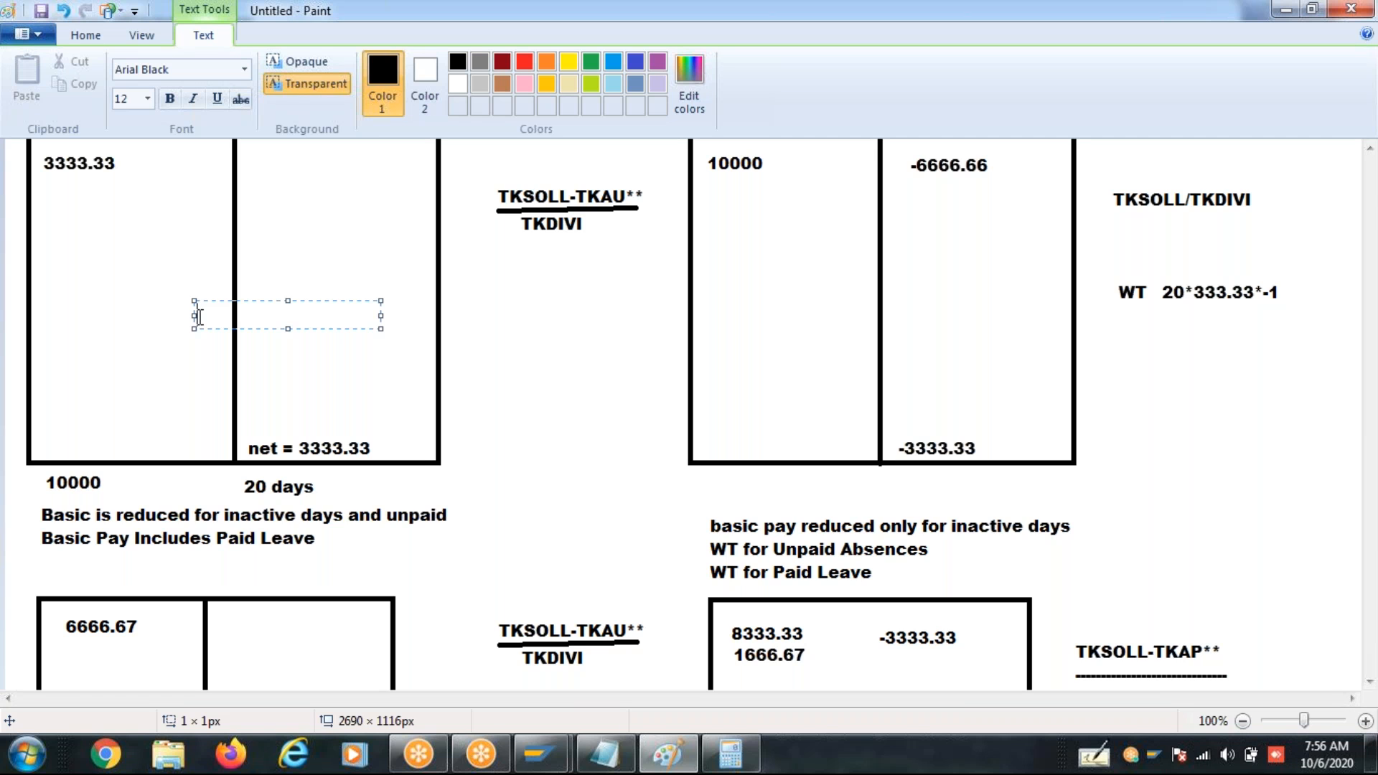
pyautogui.hotkey('alt', 'Tab')
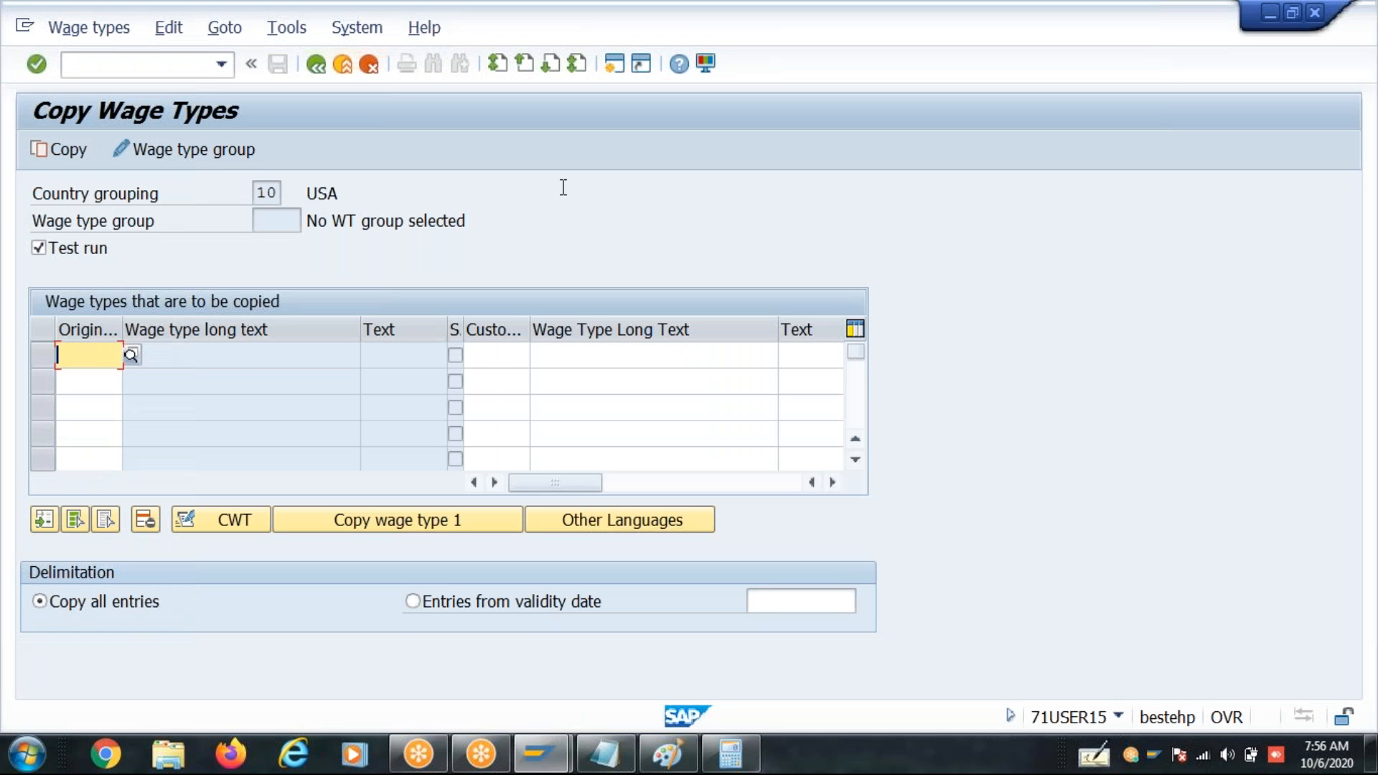
# - Try to enter a 2T original wage type under the USA grouping, clear the entry and exit wage type maintenance
pyautogui.write('2T')
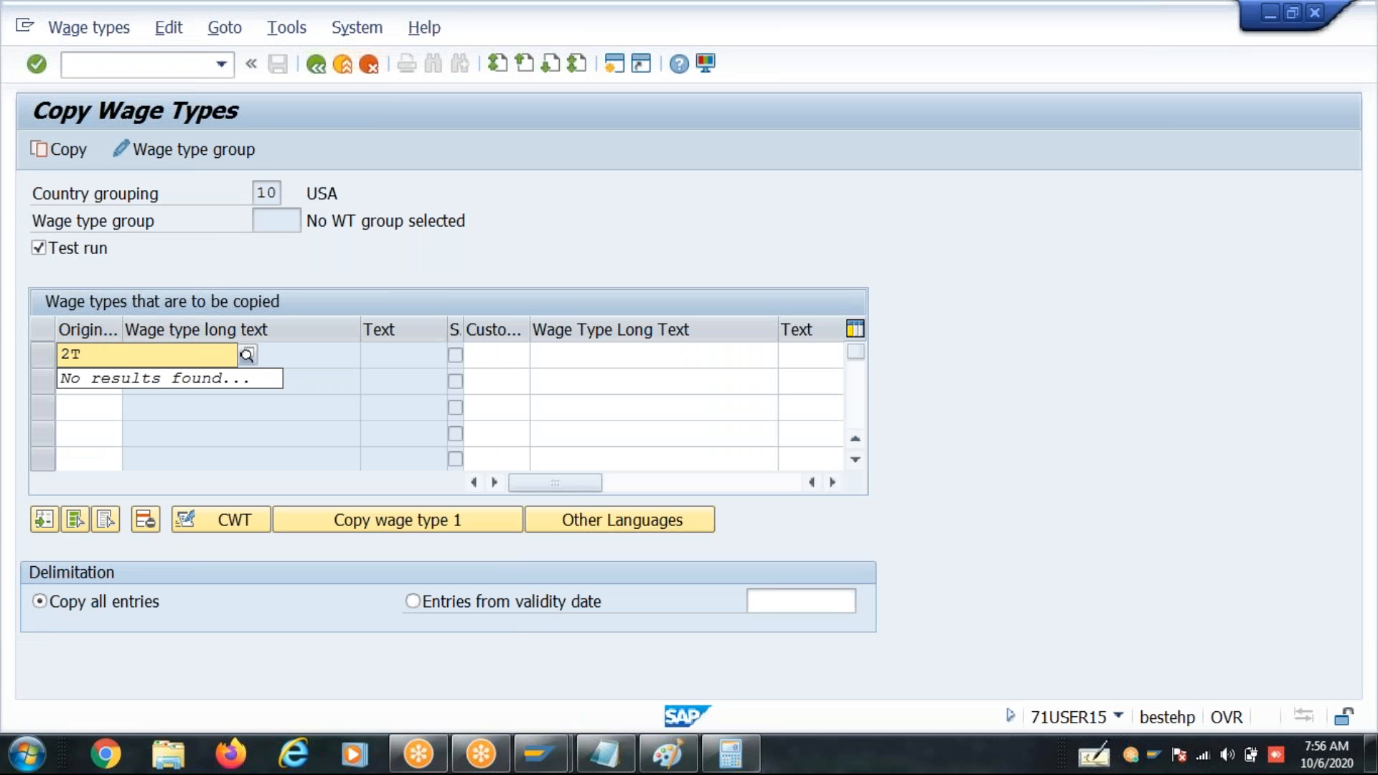
pyautogui.press('BackSpace')
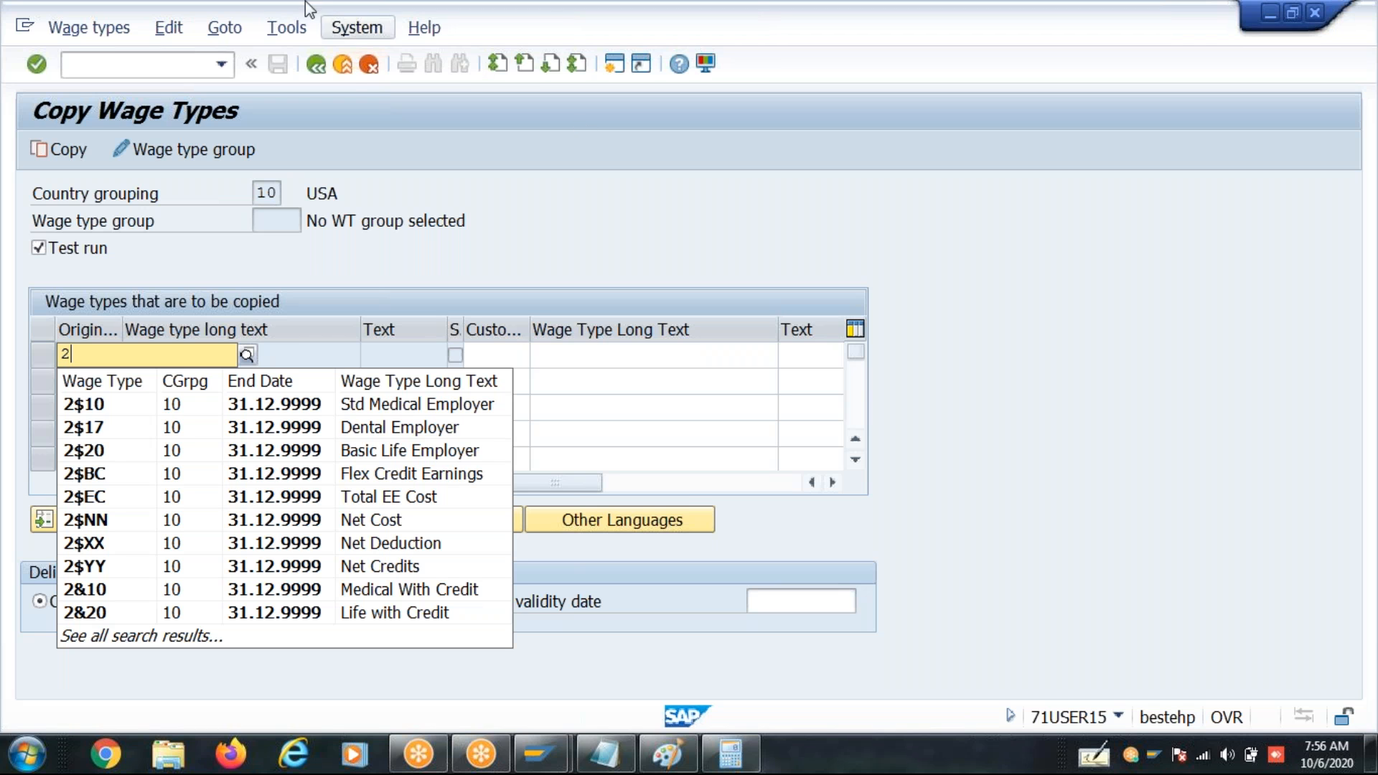
pyautogui.click(325, 61)
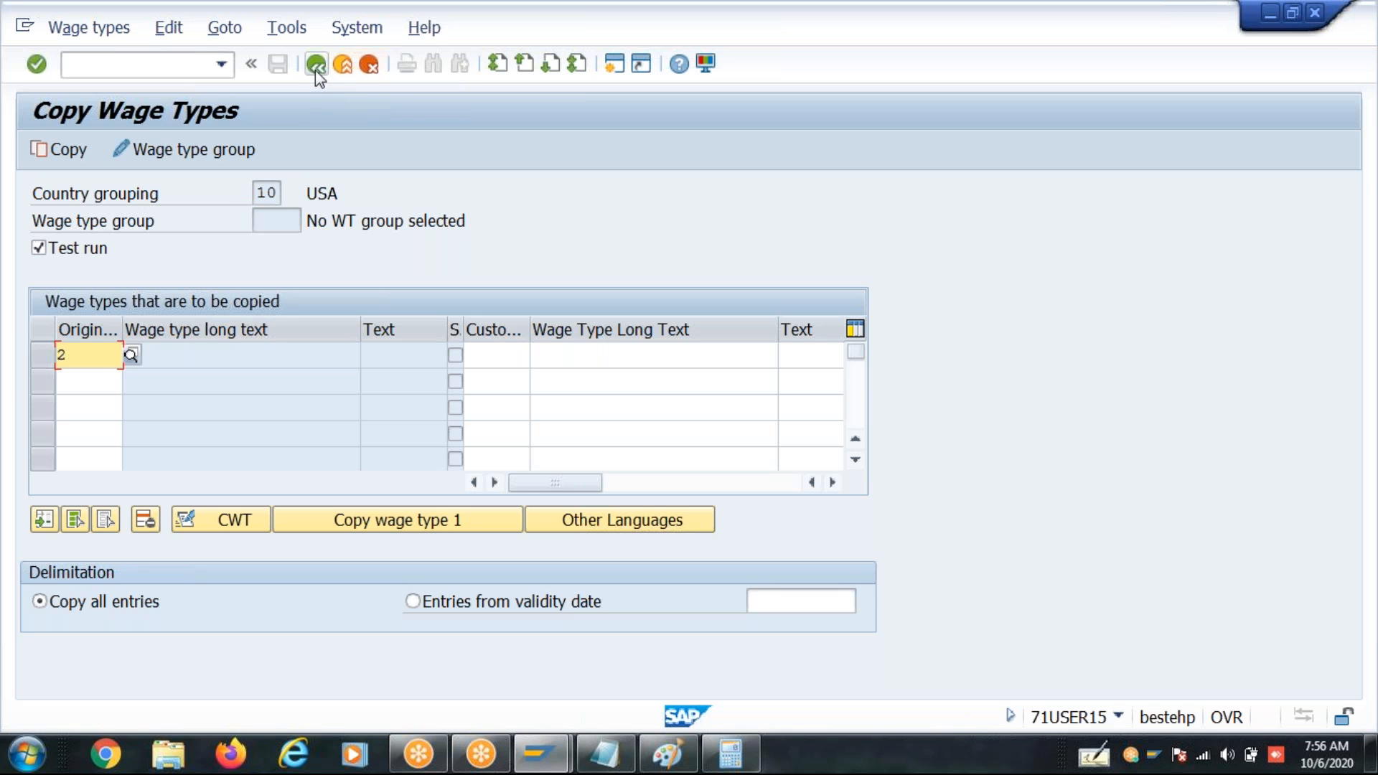
pyautogui.press('BackSpace')
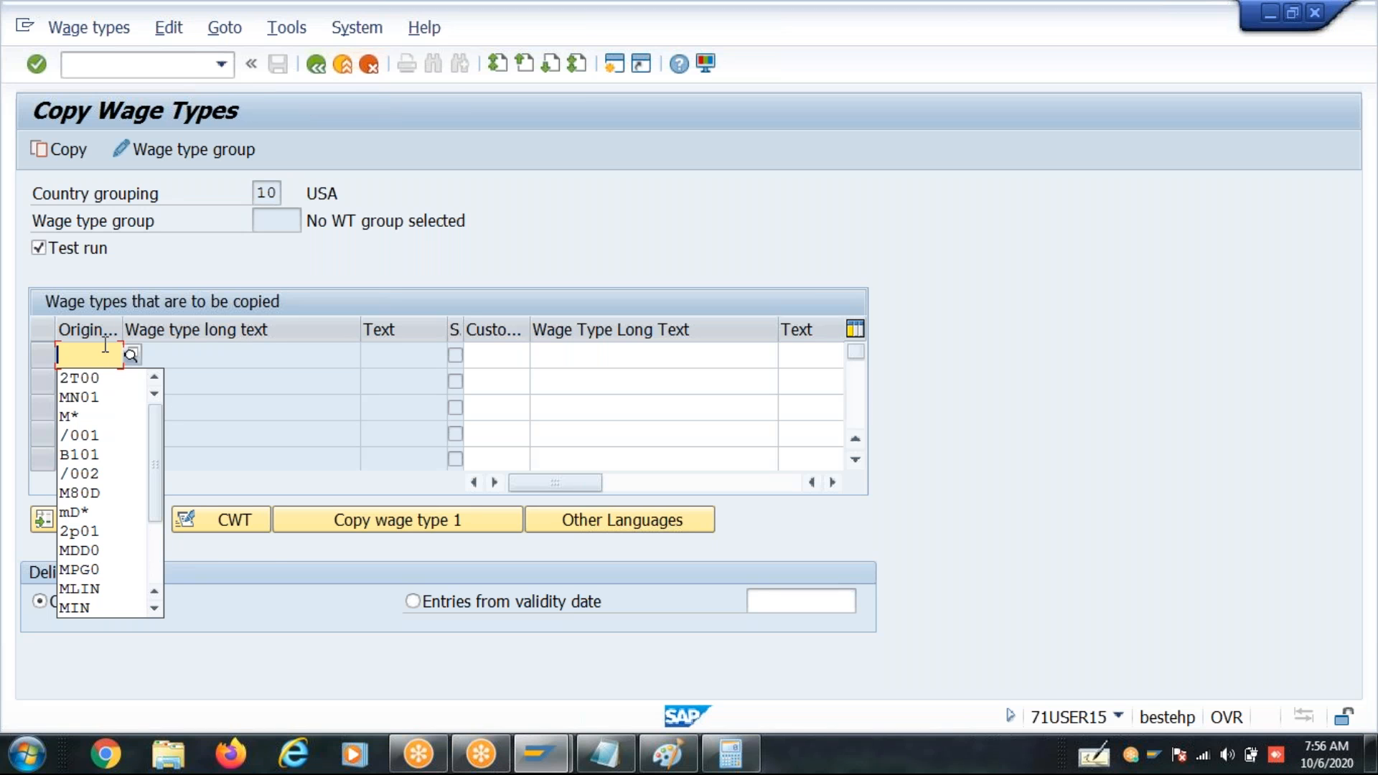
pyautogui.press('F3')
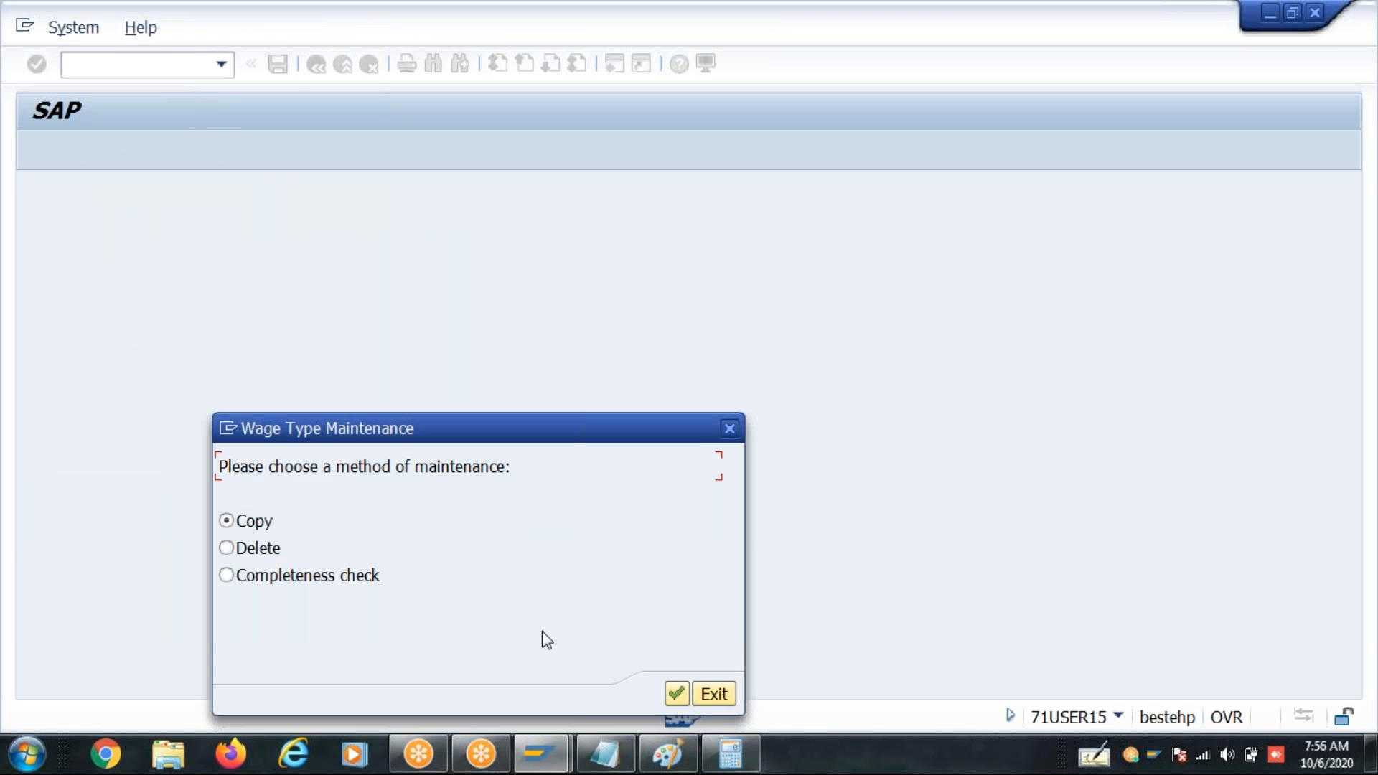
pyautogui.click(718, 698)
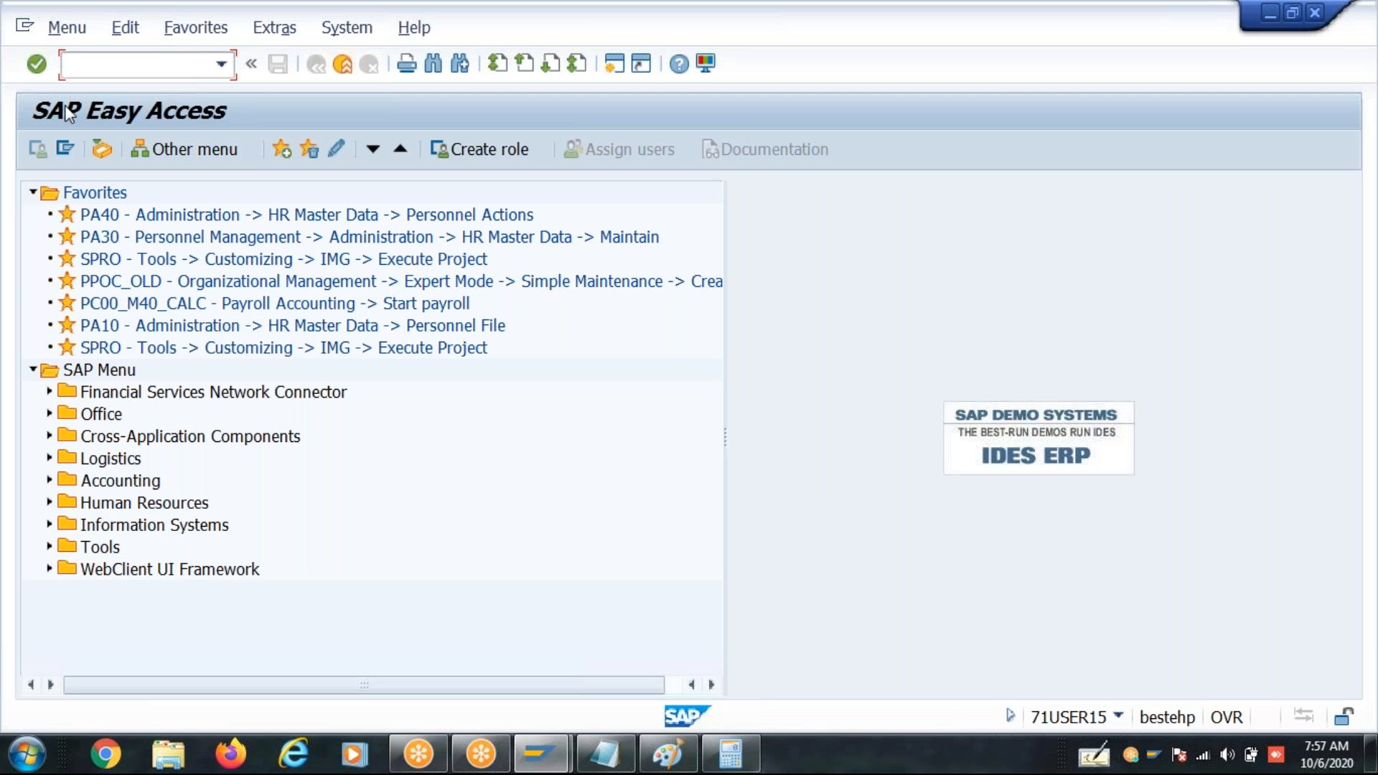
# - Collapse the Favorites and run transaction PU30 to open wage type maintenance with the Copy method
pyautogui.click(32, 192)
pyautogui.click(91, 64)
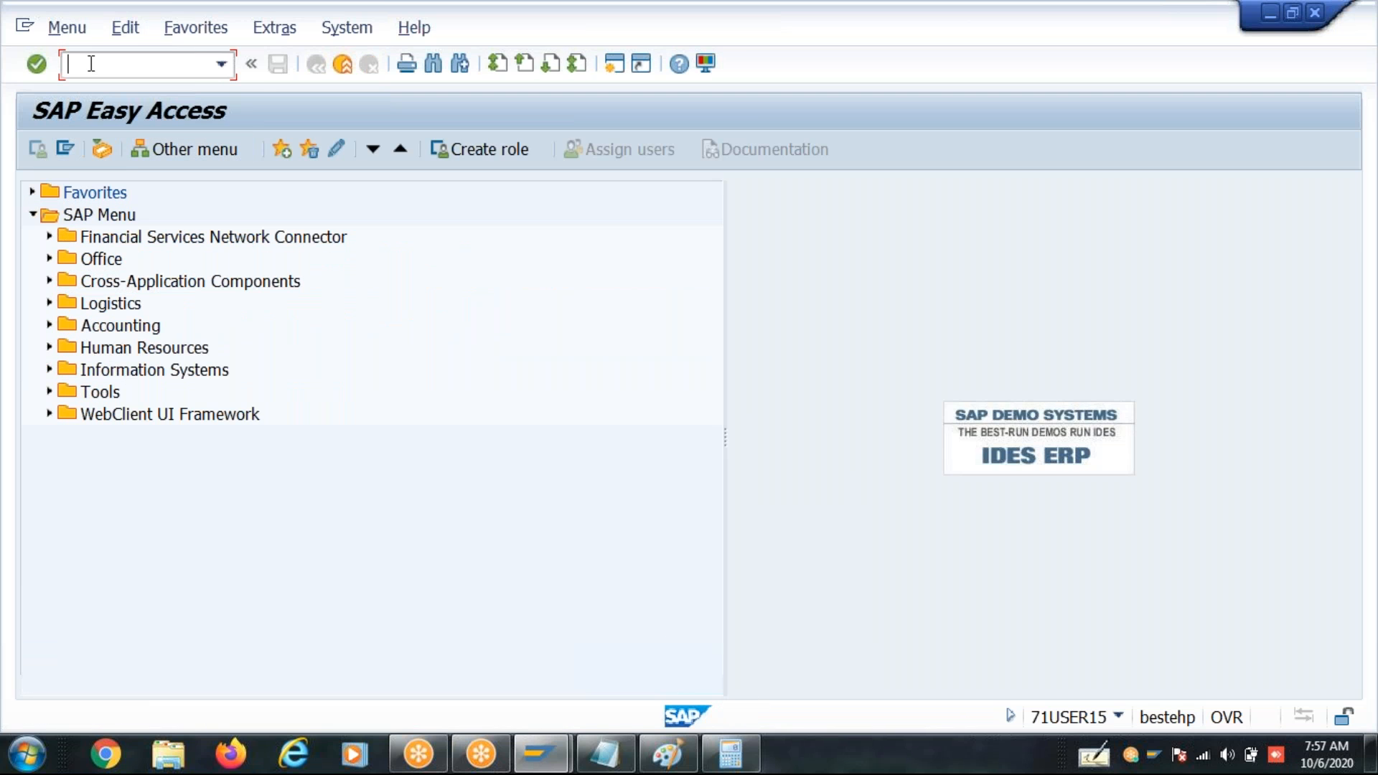
pyautogui.write('pu30')
pyautogui.press('Return')
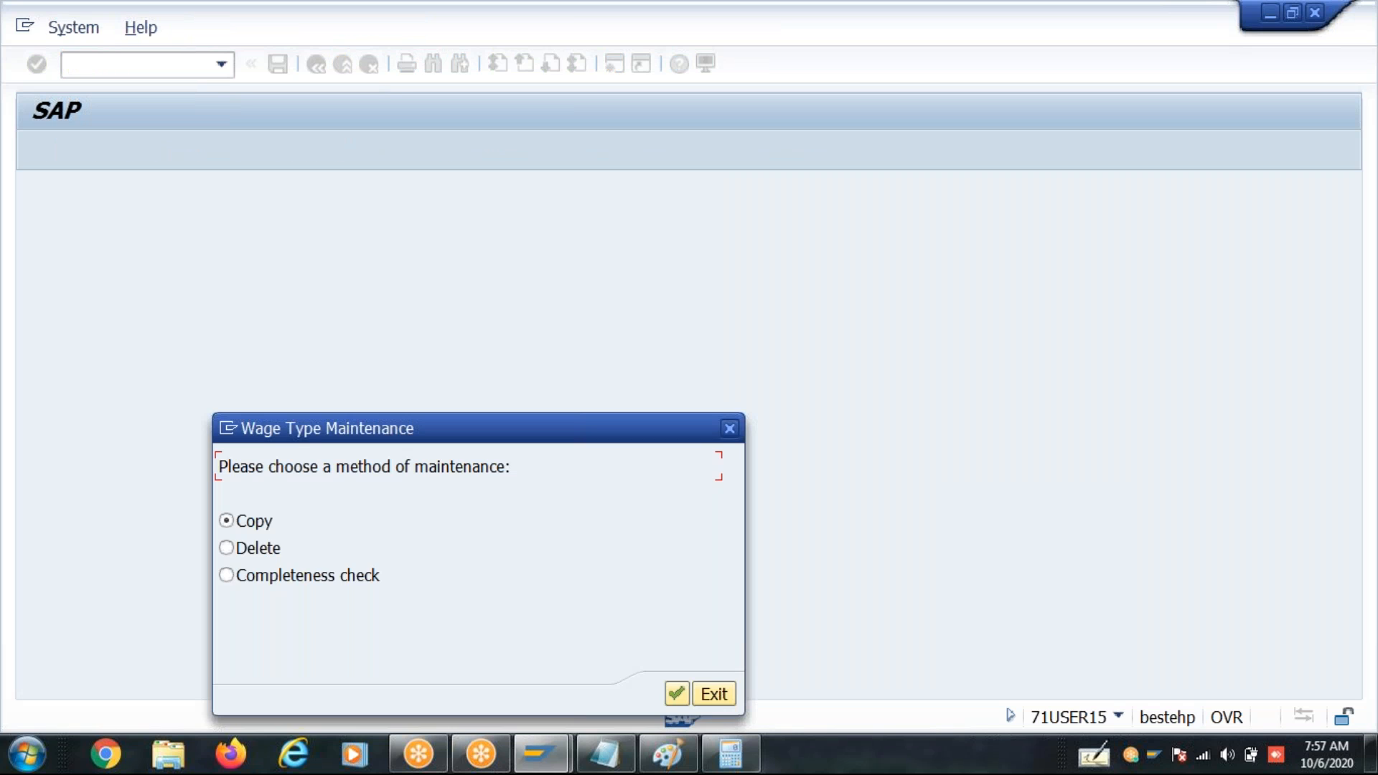
pyautogui.press('Return')
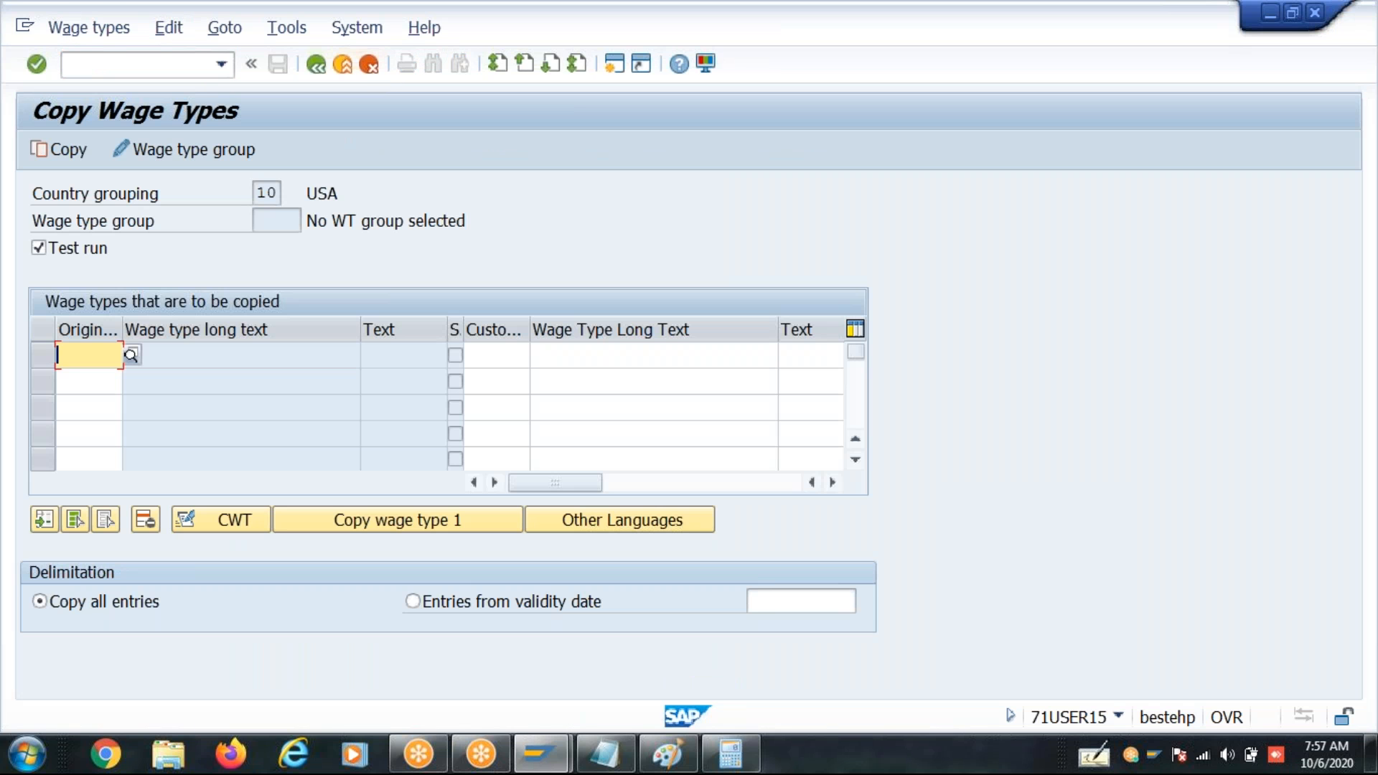
# - Change the country grouping for the wage type copy to 40 India
pyautogui.click(283, 29)
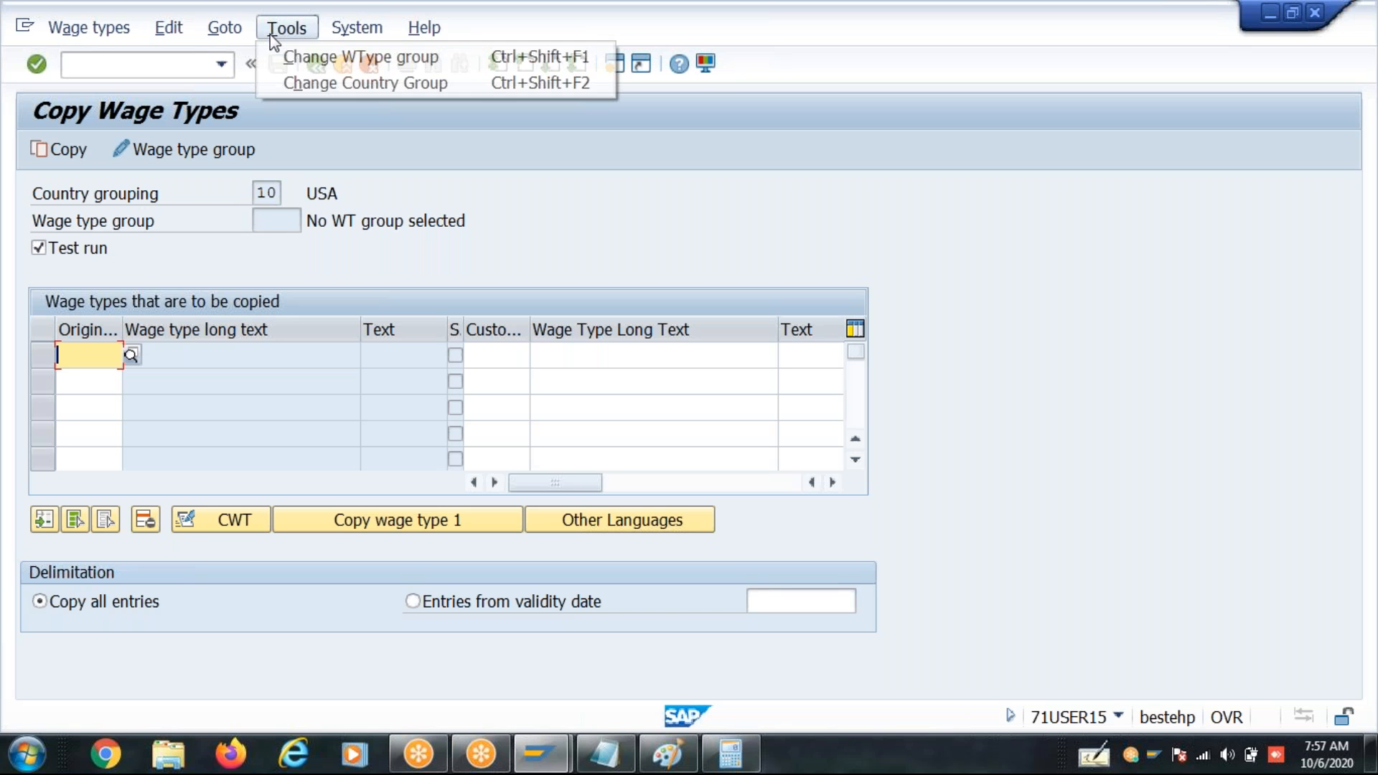
pyautogui.click(315, 85)
pyautogui.write('40 India')
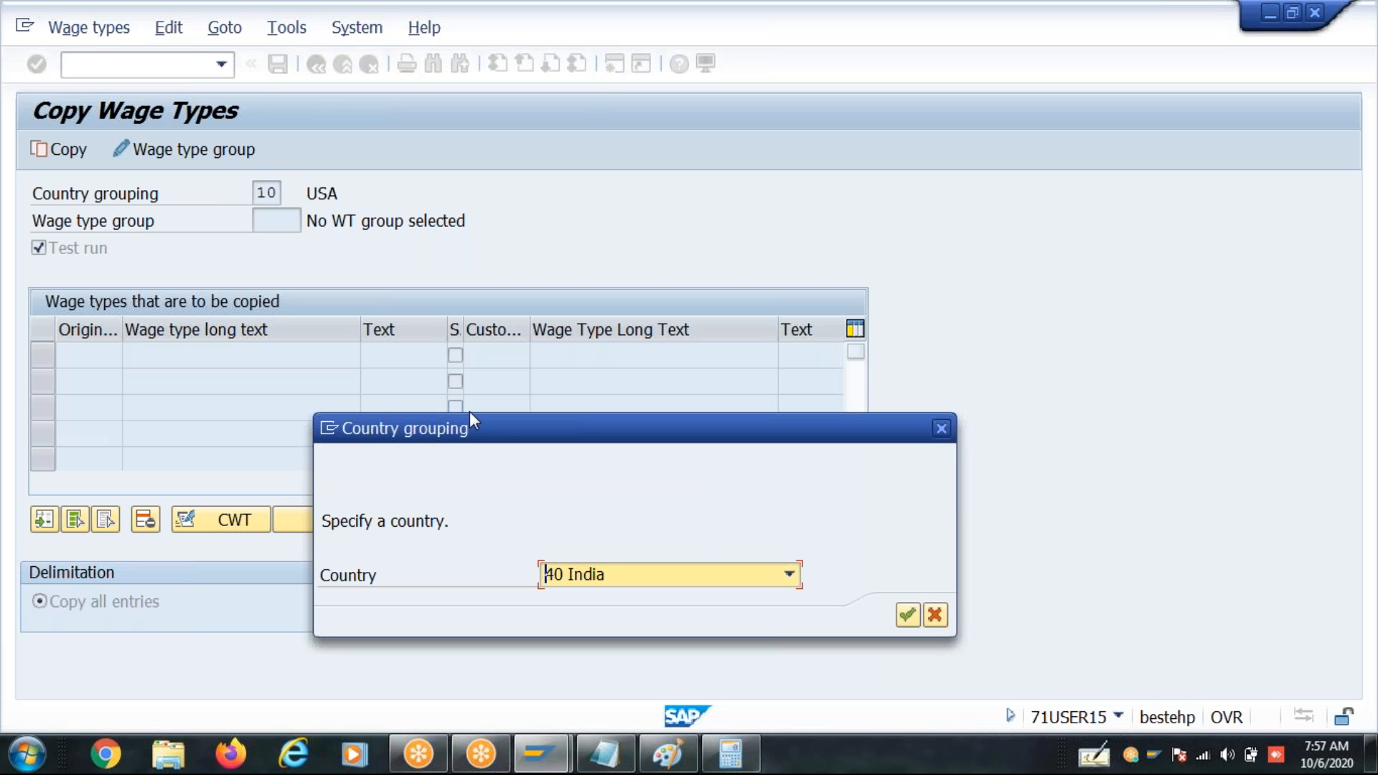
pyautogui.press('Return')
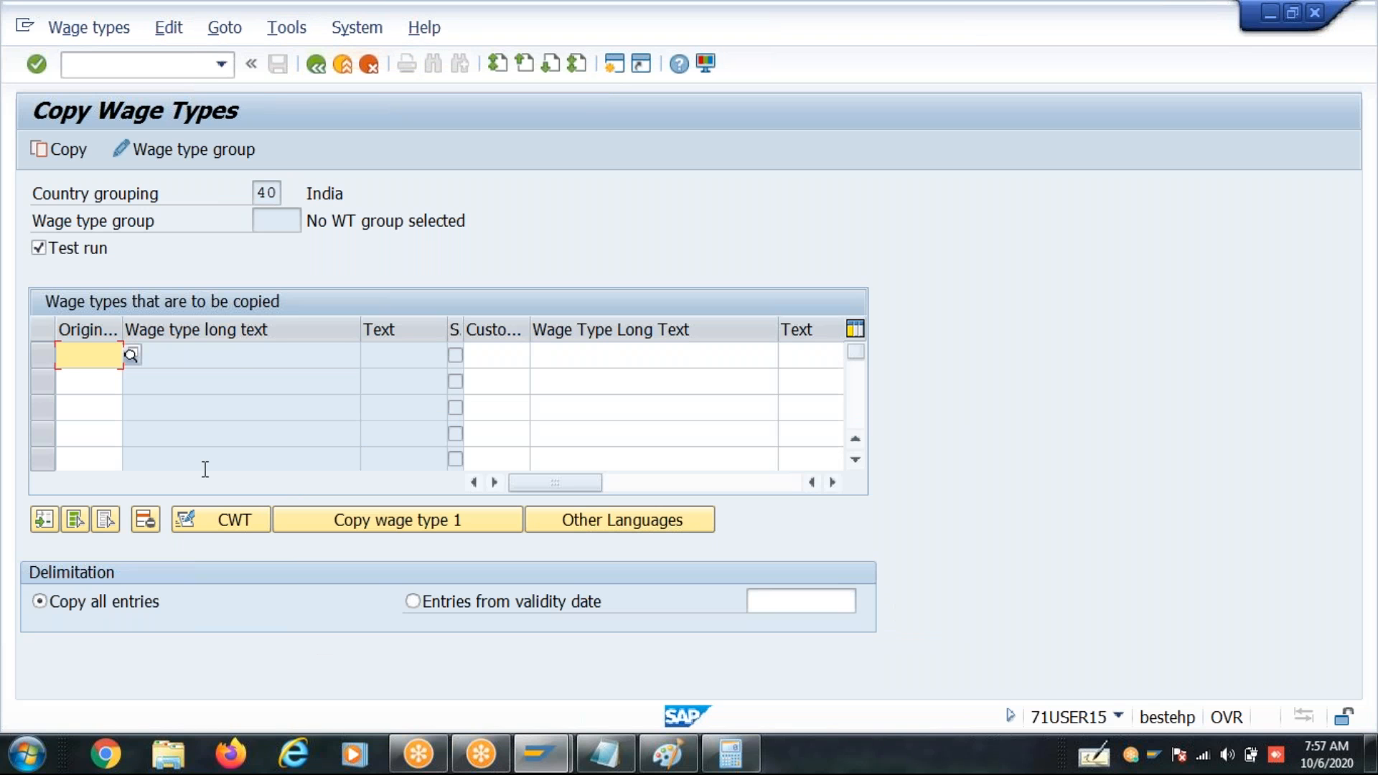
# - Try 2T00 as the original wage type in the first row, and replace it with 2T03
pyautogui.write('2T00')
pyautogui.press('Return')
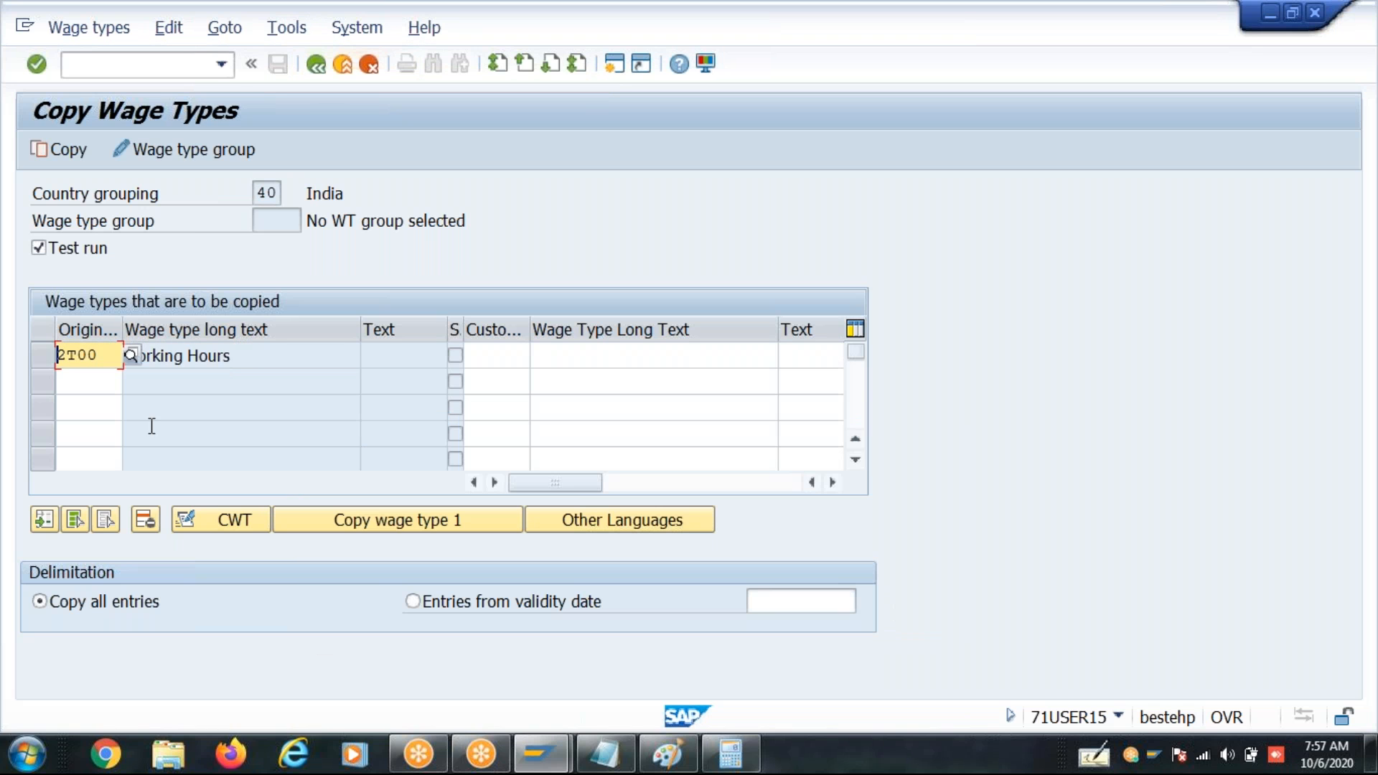
pyautogui.click(44, 357)
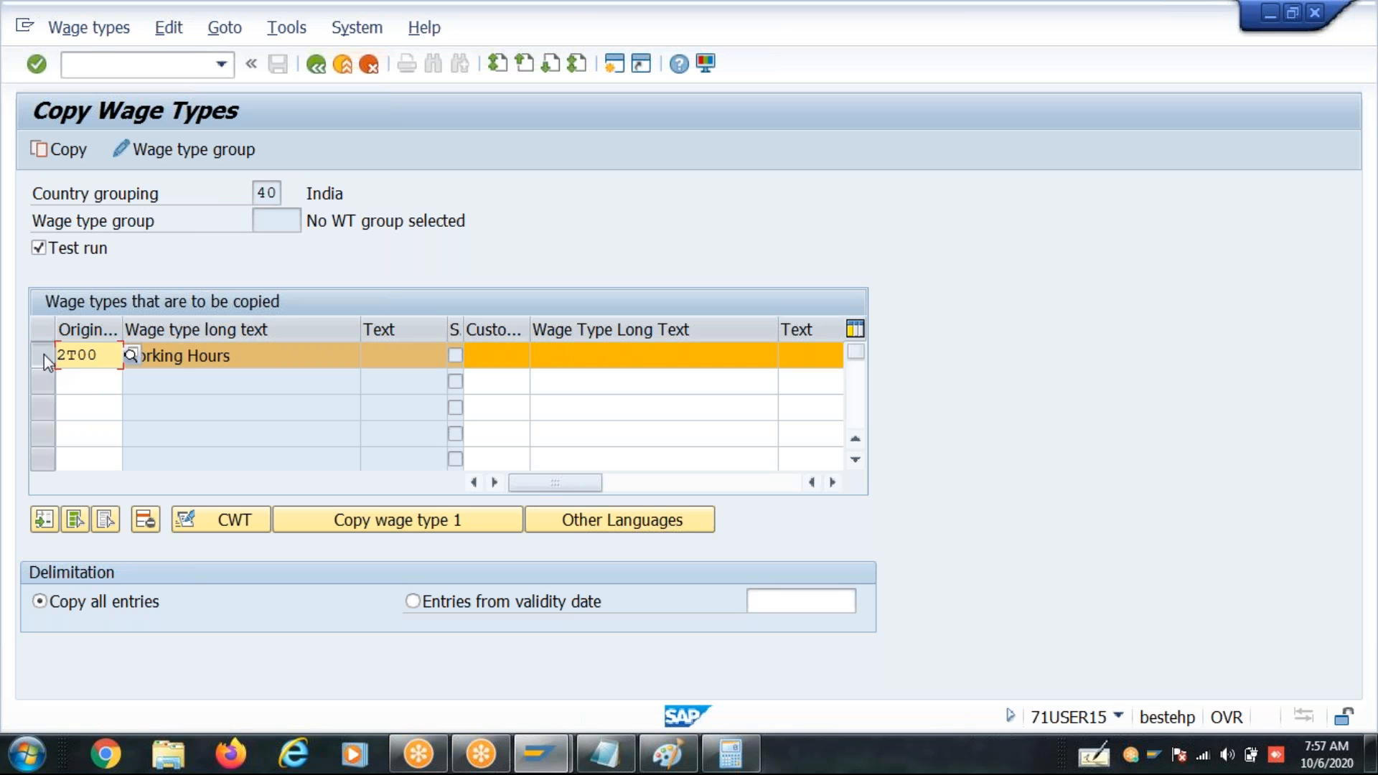
pyautogui.click(44, 356)
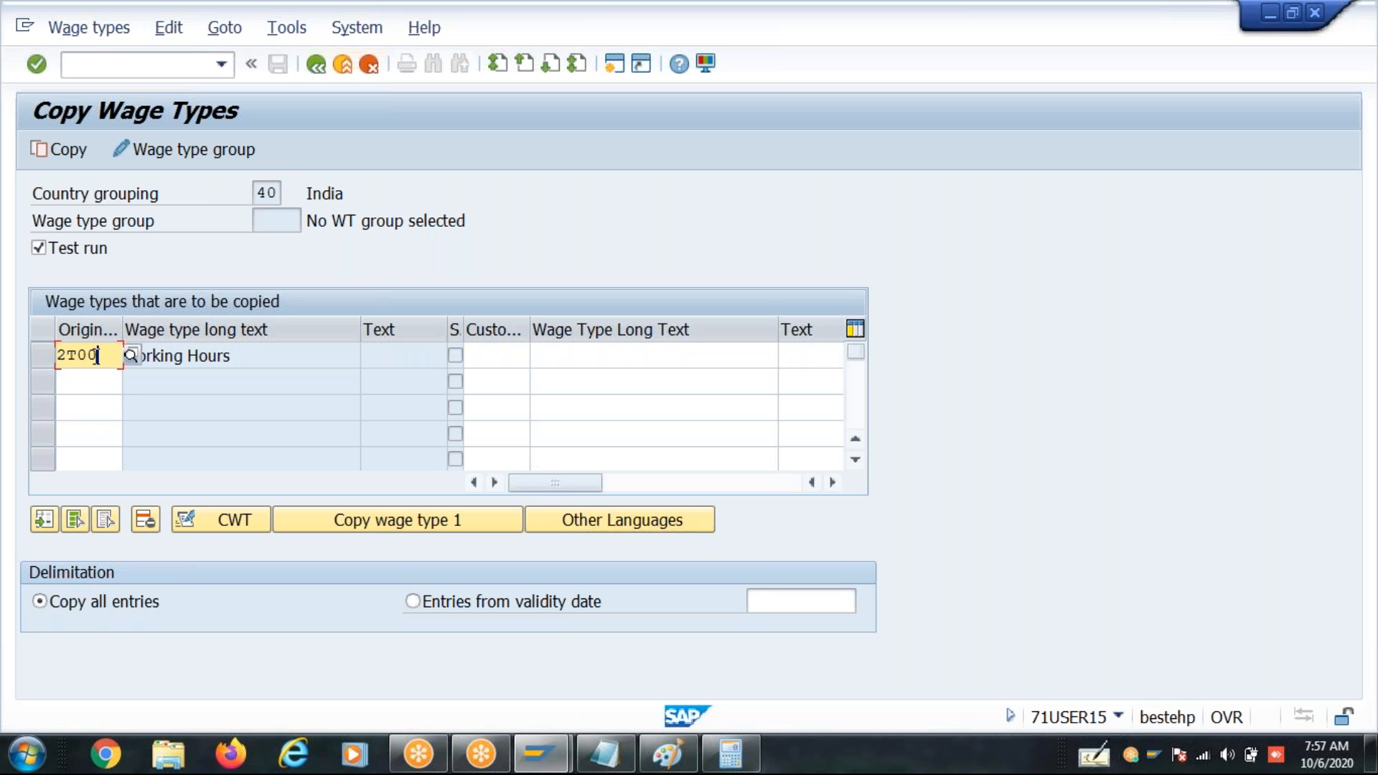
pyautogui.press('BackSpace')
pyautogui.press('BackSpace')
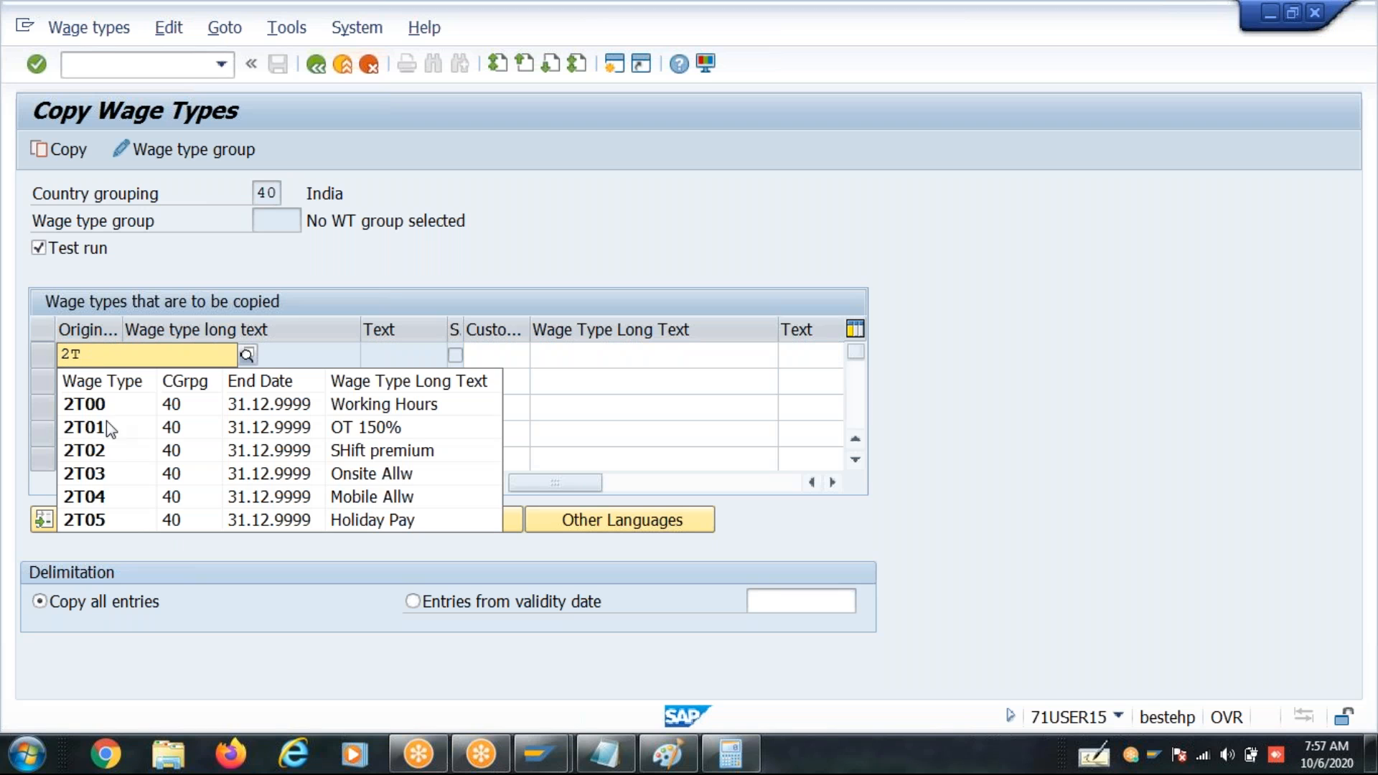
pyautogui.click(110, 474)
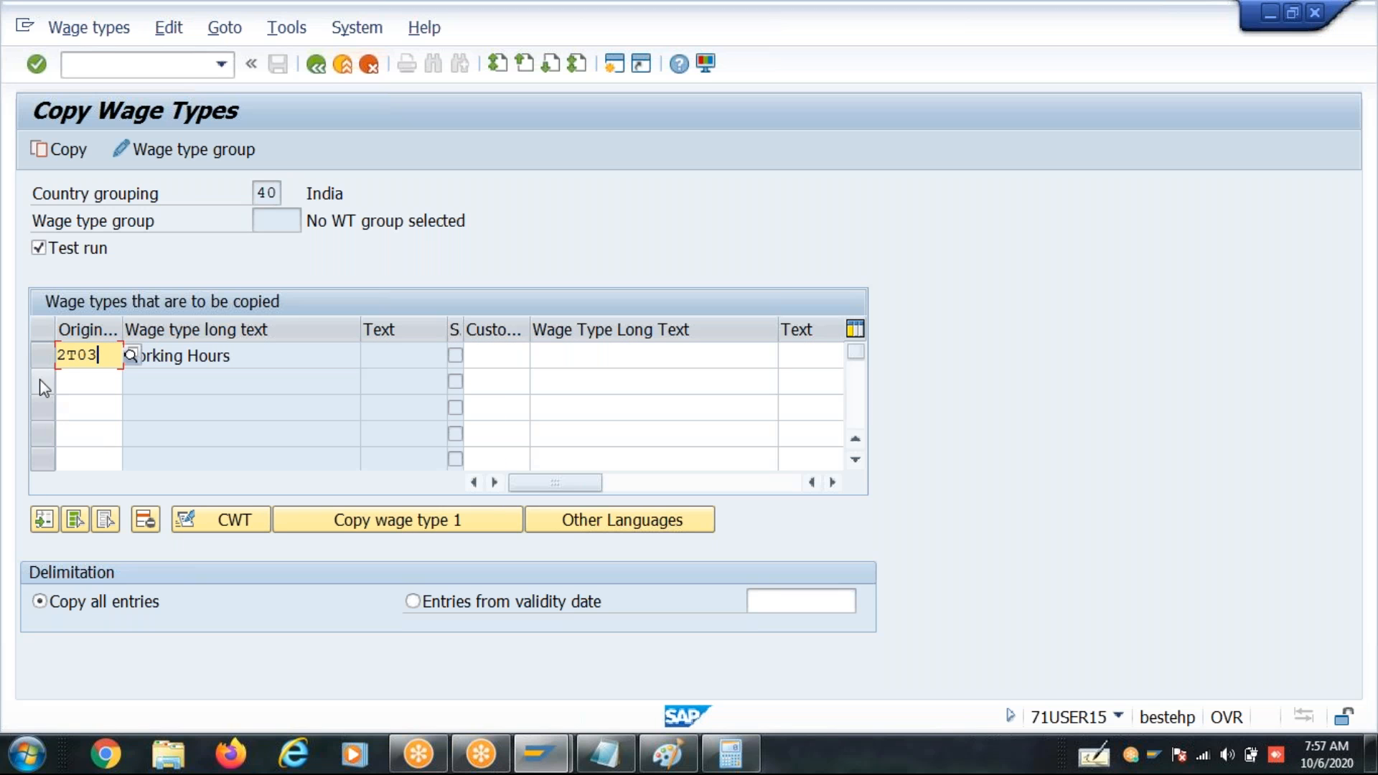
# - Select the 2T03 row and assign 2AB0 as its customer wage type
pyautogui.click(54, 346)
pyautogui.click(490, 354)
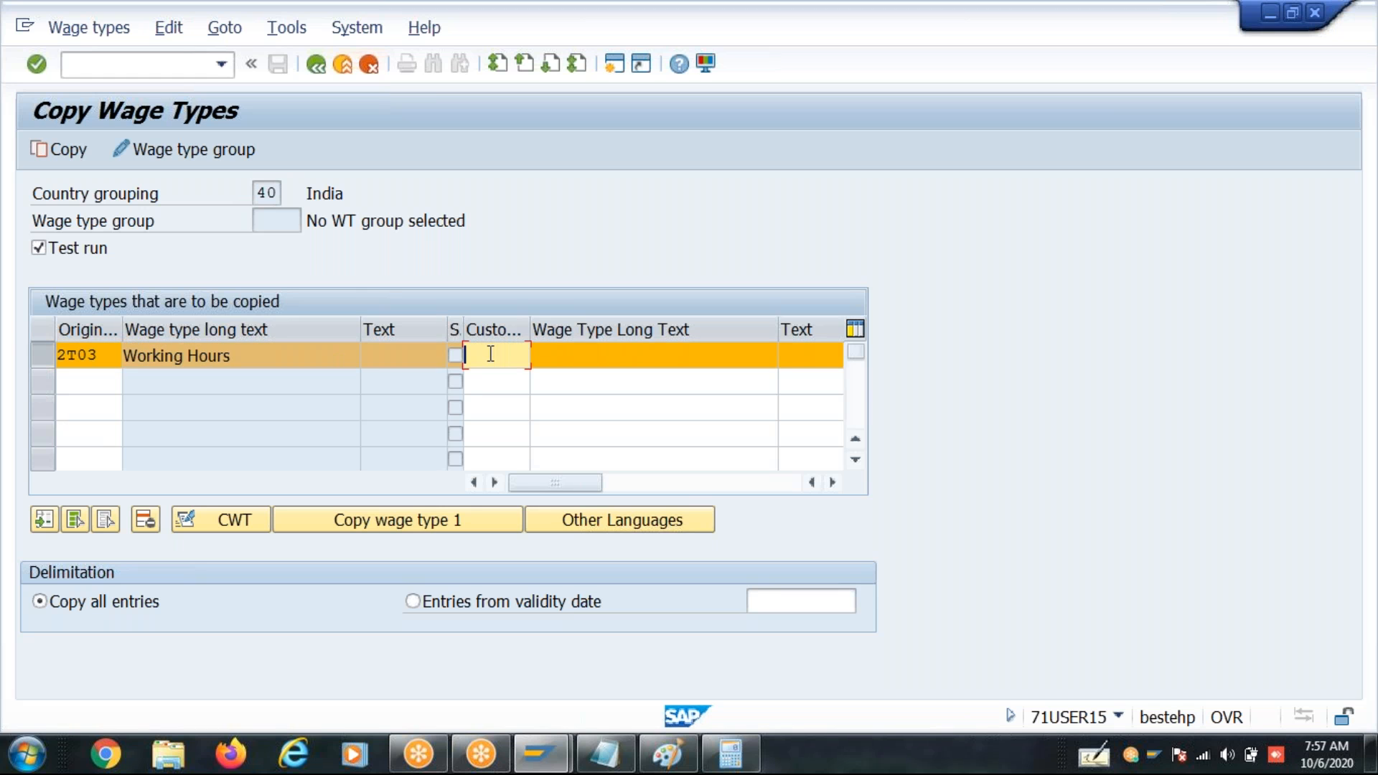
pyautogui.write('2ACL')
pyautogui.press('BackSpace')
pyautogui.press('BackSpace')
pyautogui.write('B0')
pyautogui.press('Return')
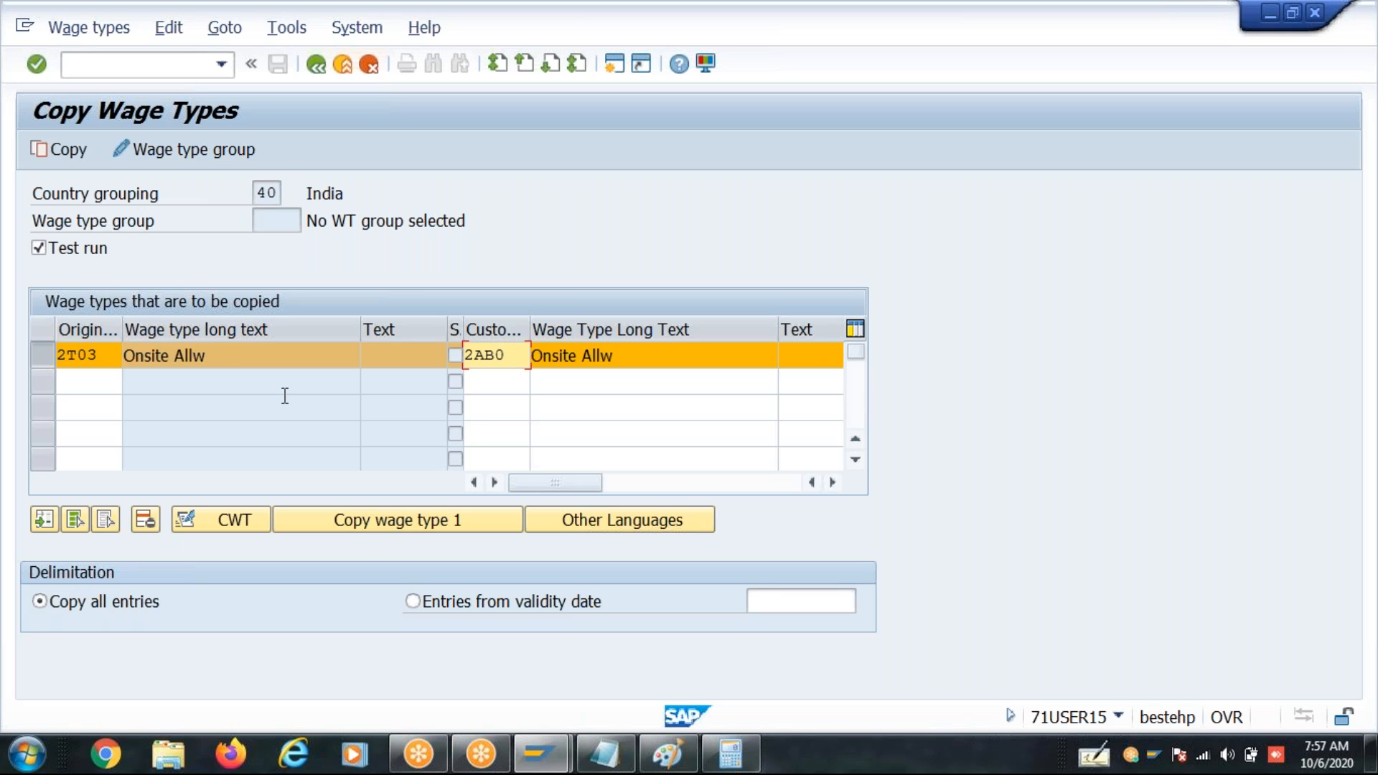
pyautogui.click(339, 515)
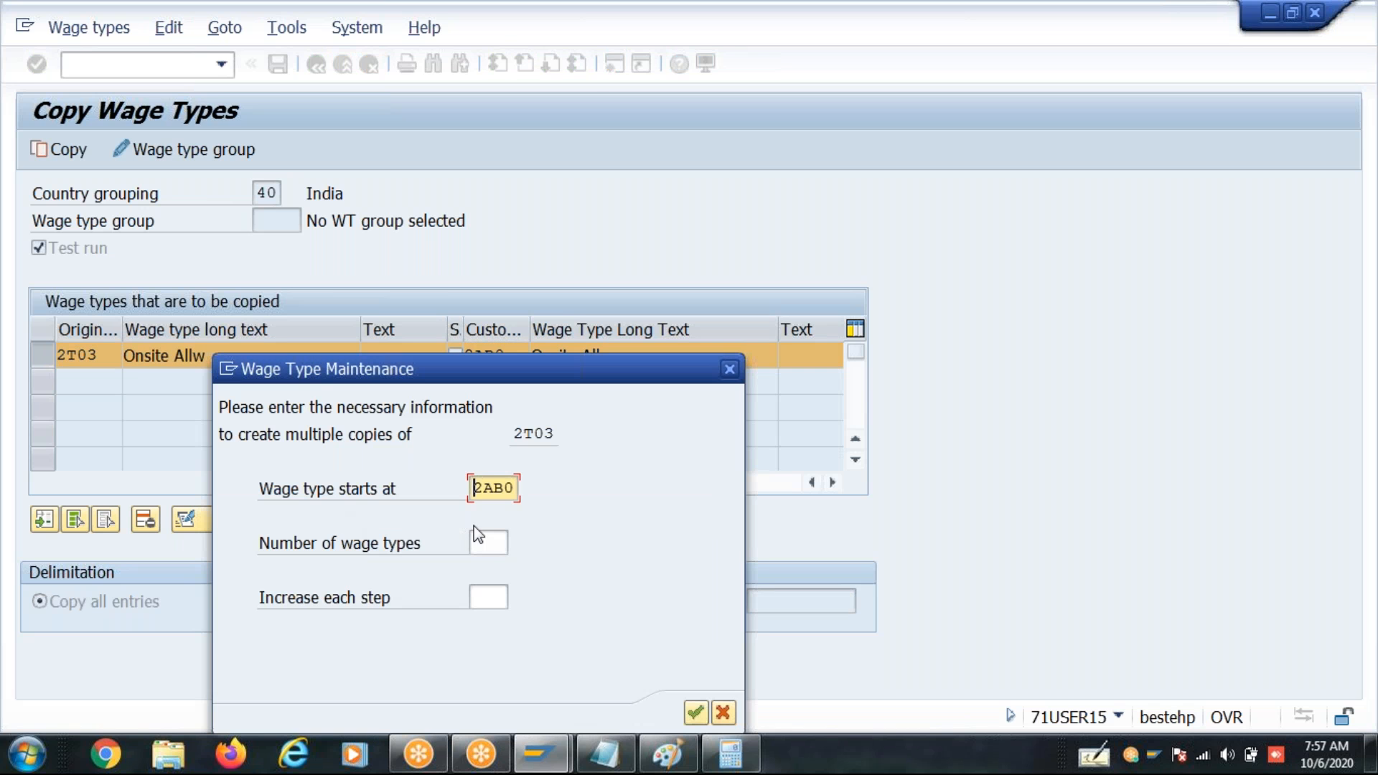
pyautogui.click(490, 544)
pyautogui.write('6')
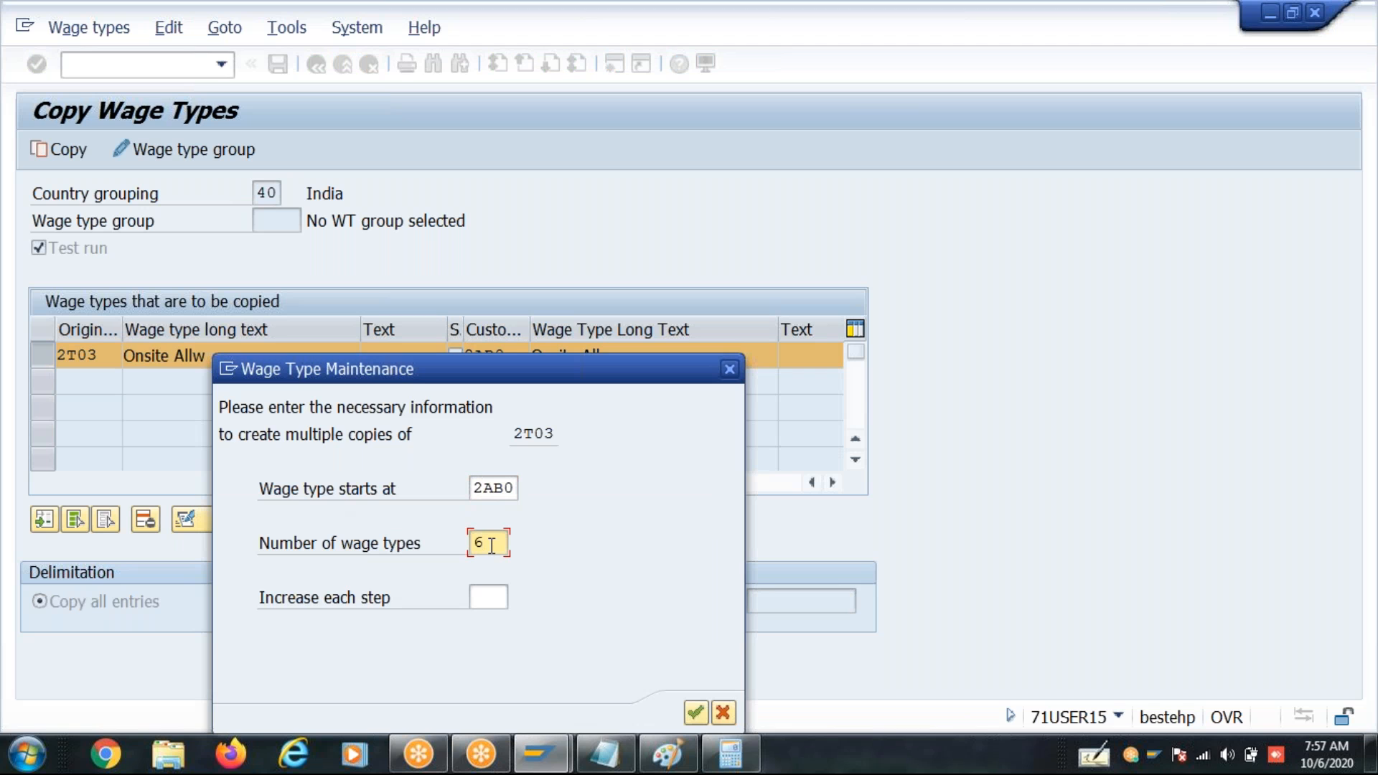
pyautogui.write('1')
pyautogui.press('BackSpace')
pyautogui.write('6')
pyautogui.press('Tab')
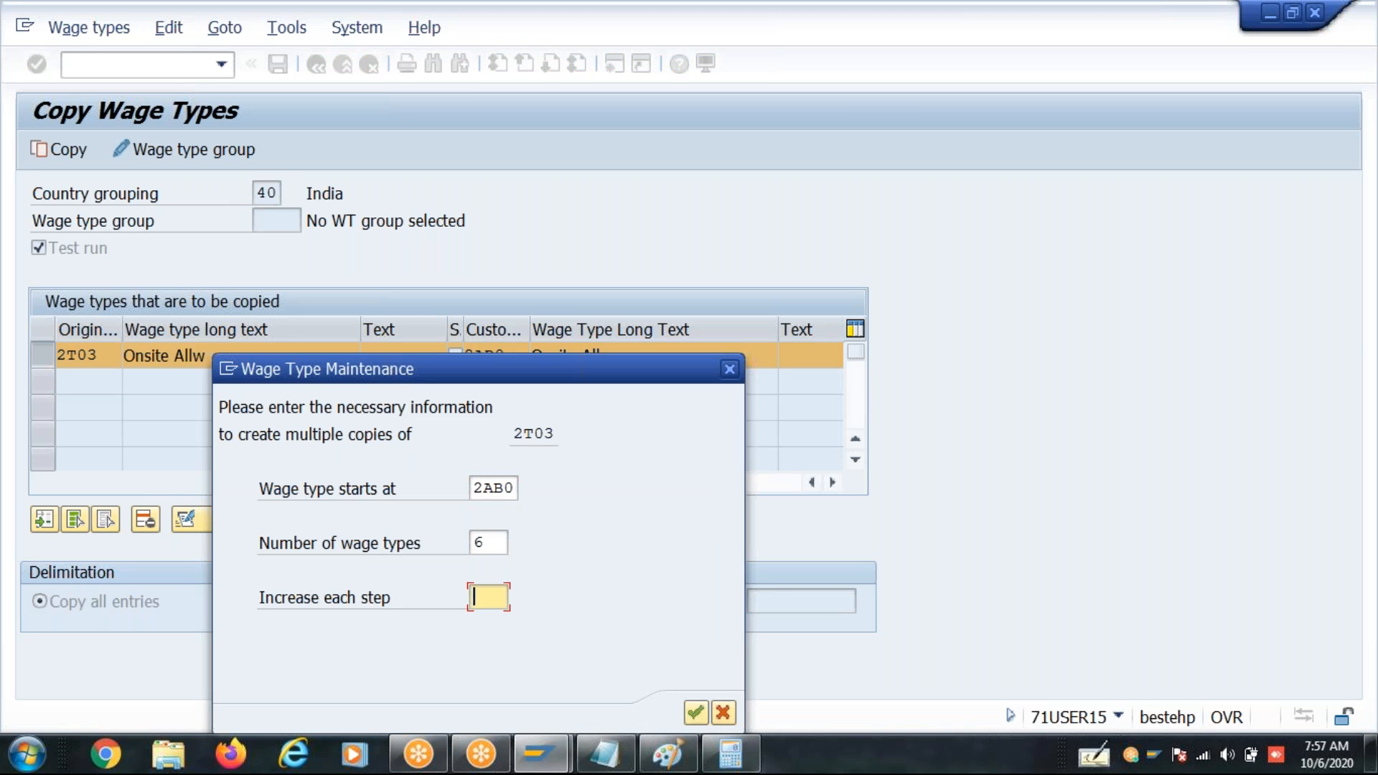
pyautogui.click(485, 544)
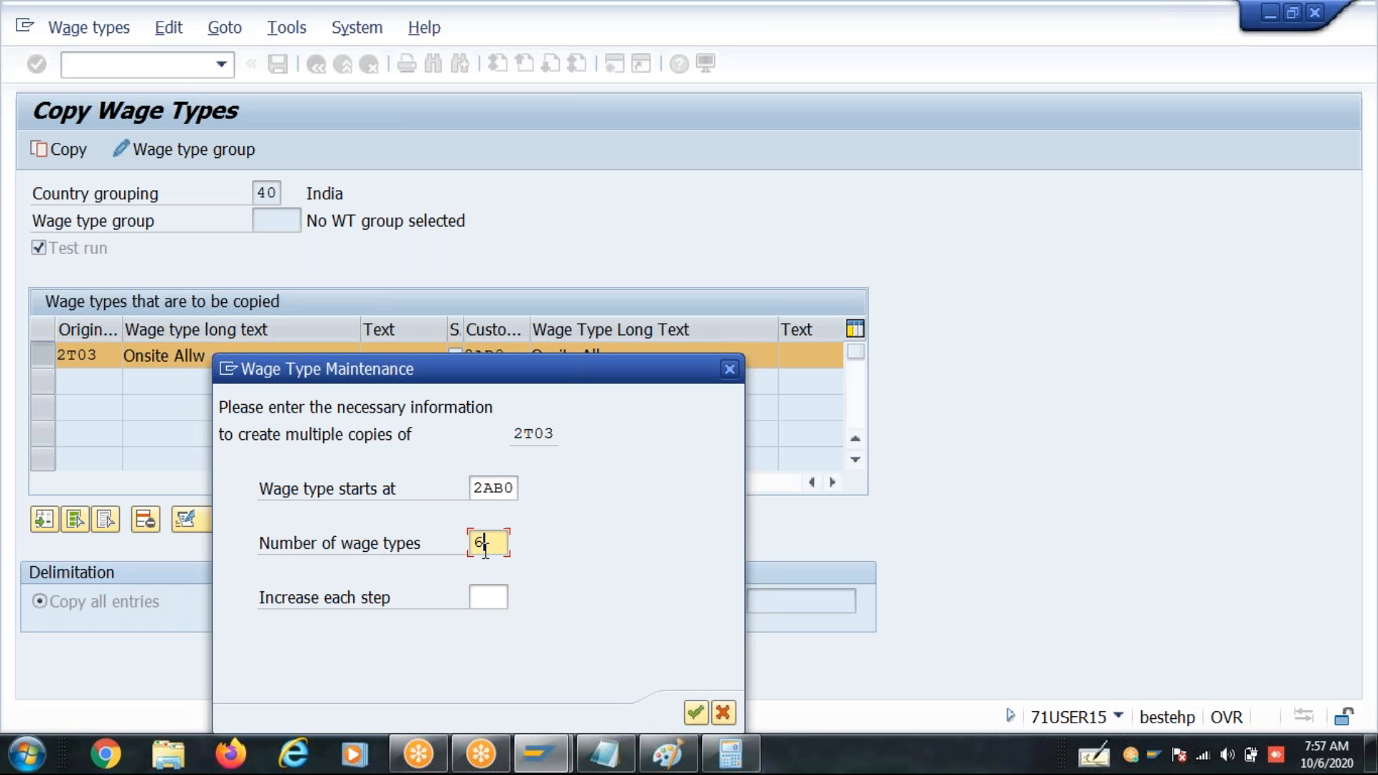
pyautogui.click(722, 713)
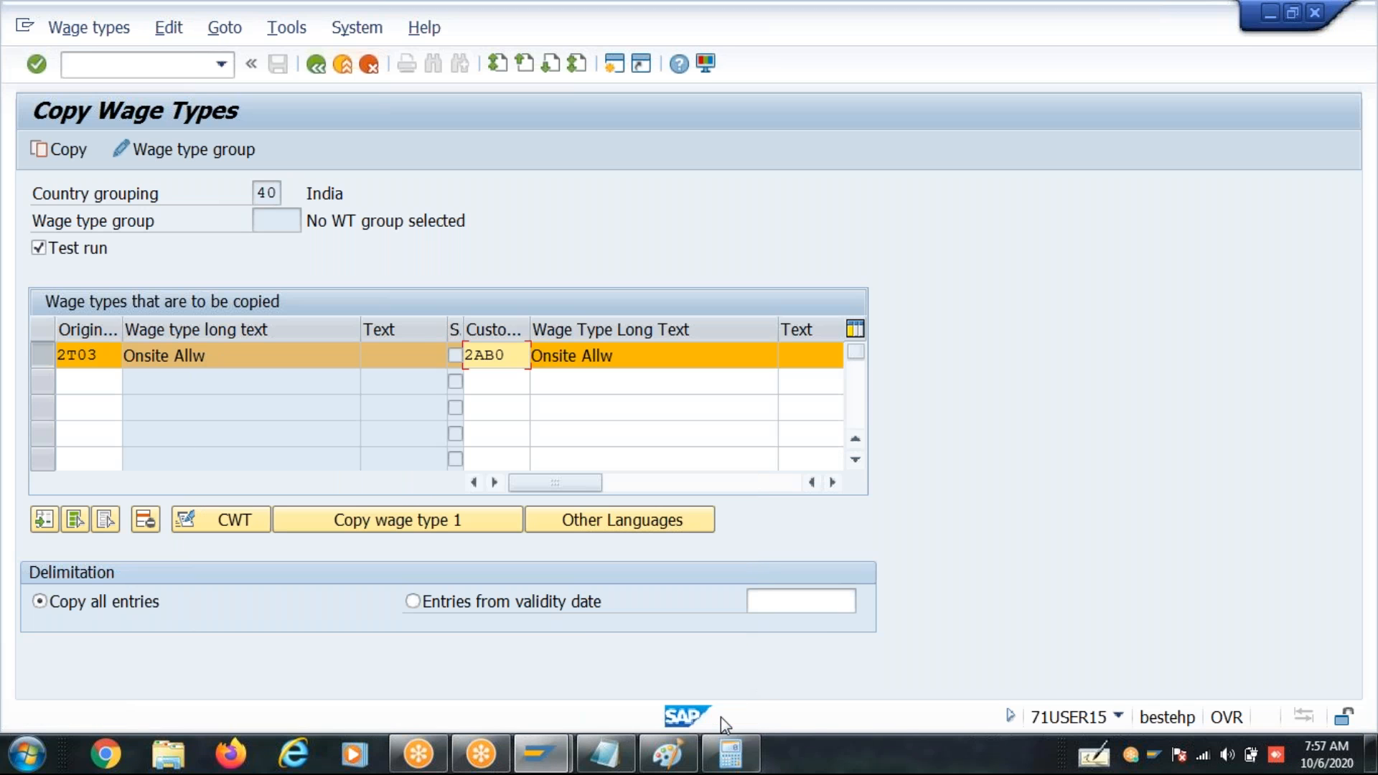
# - Replace the long text of customer wage type 2AB0 with "CL Days"
pyautogui.moveTo(649, 359); pyautogui.dragTo(476, 371)
pyautogui.write('CL')
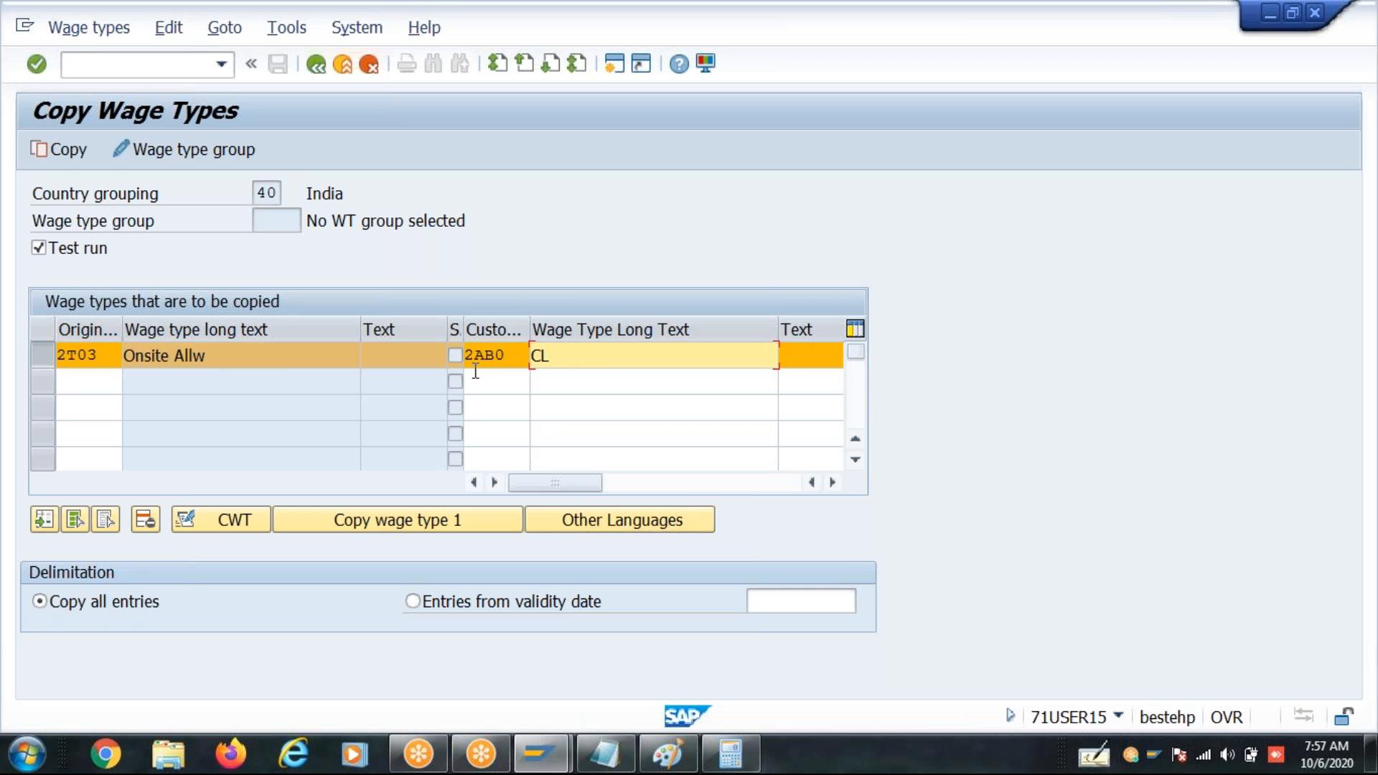
pyautogui.write(' Days')
pyautogui.click(508, 356)
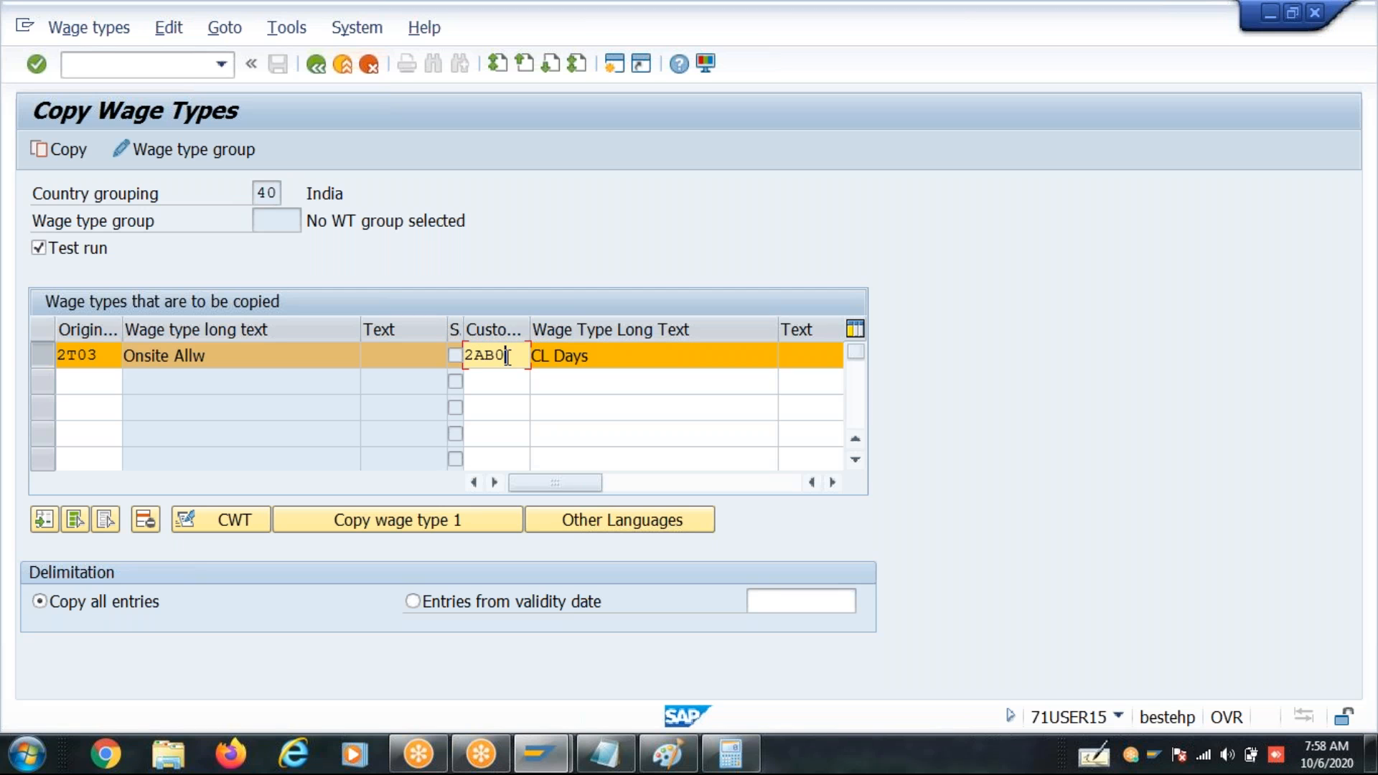
# - Turn off the test run and copy the wage type, accepting the proposed customizing request
pyautogui.click(90, 251)
pyautogui.click(69, 151)
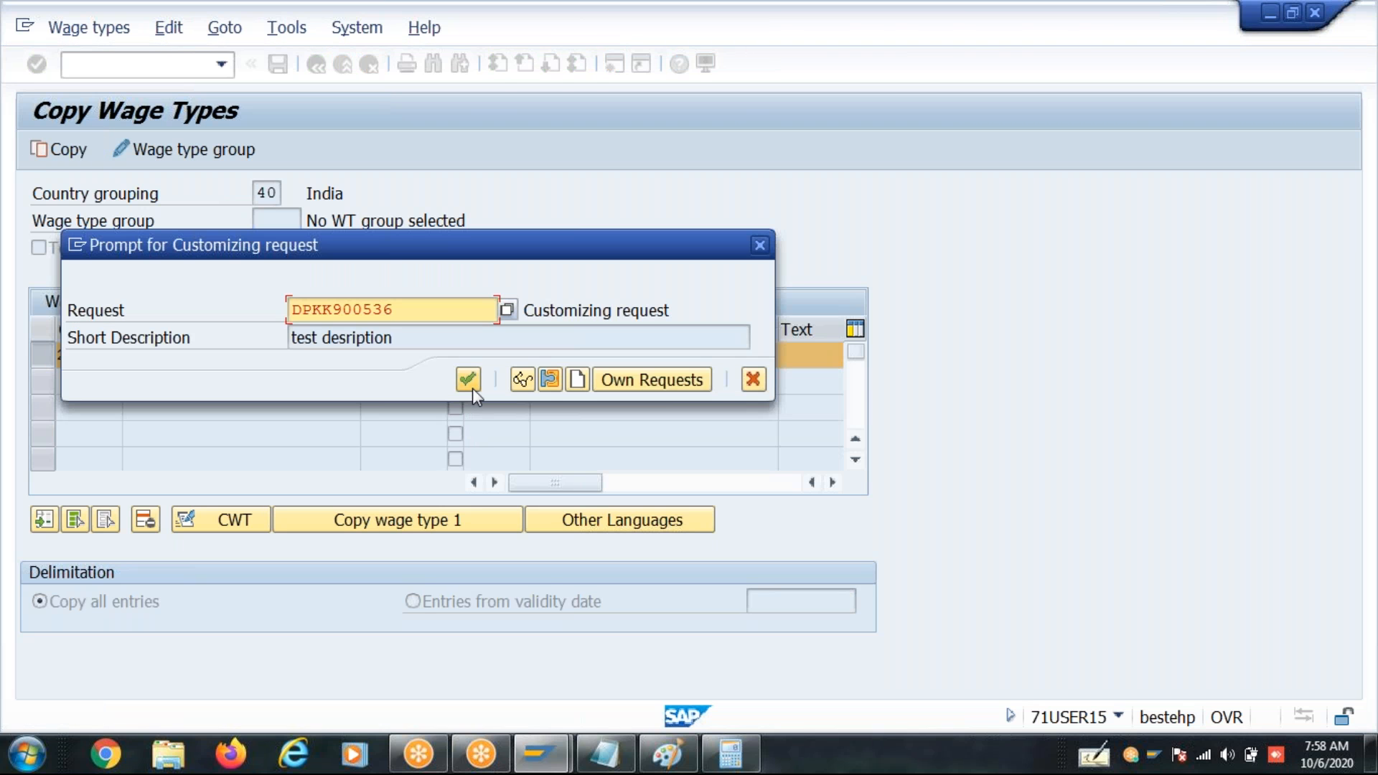
pyautogui.click(468, 379)
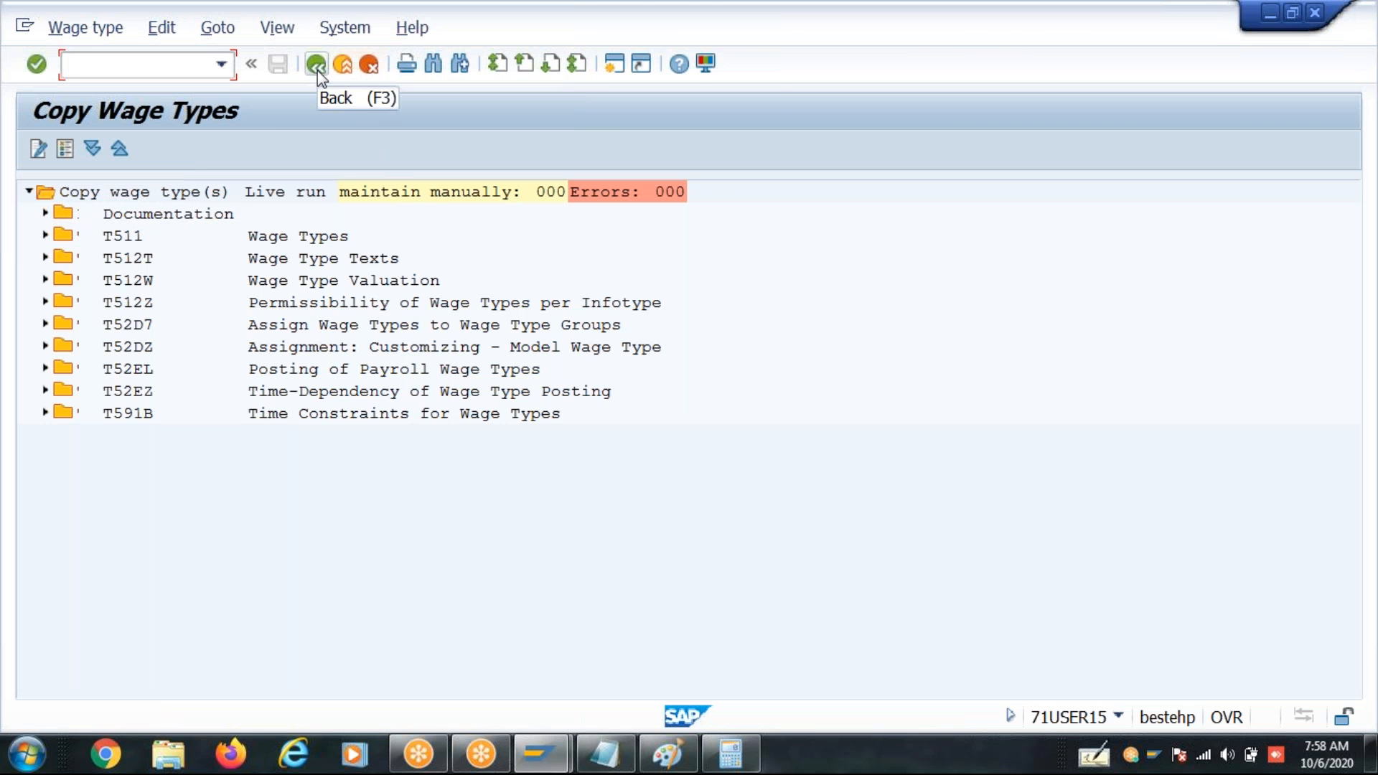
# - Expand the T512Z entries in the copy log, and exit wage type maintenance
pyautogui.click(46, 303)
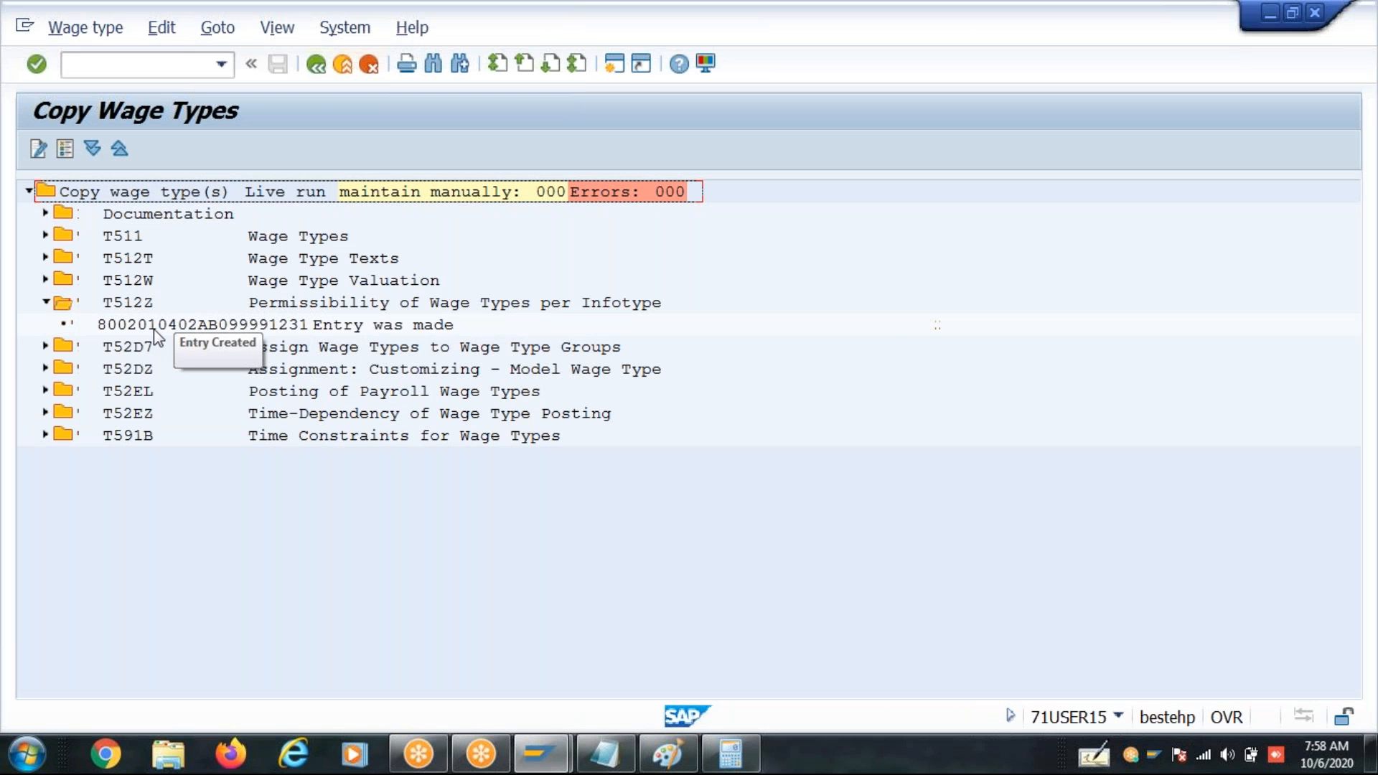
pyautogui.click(317, 66)
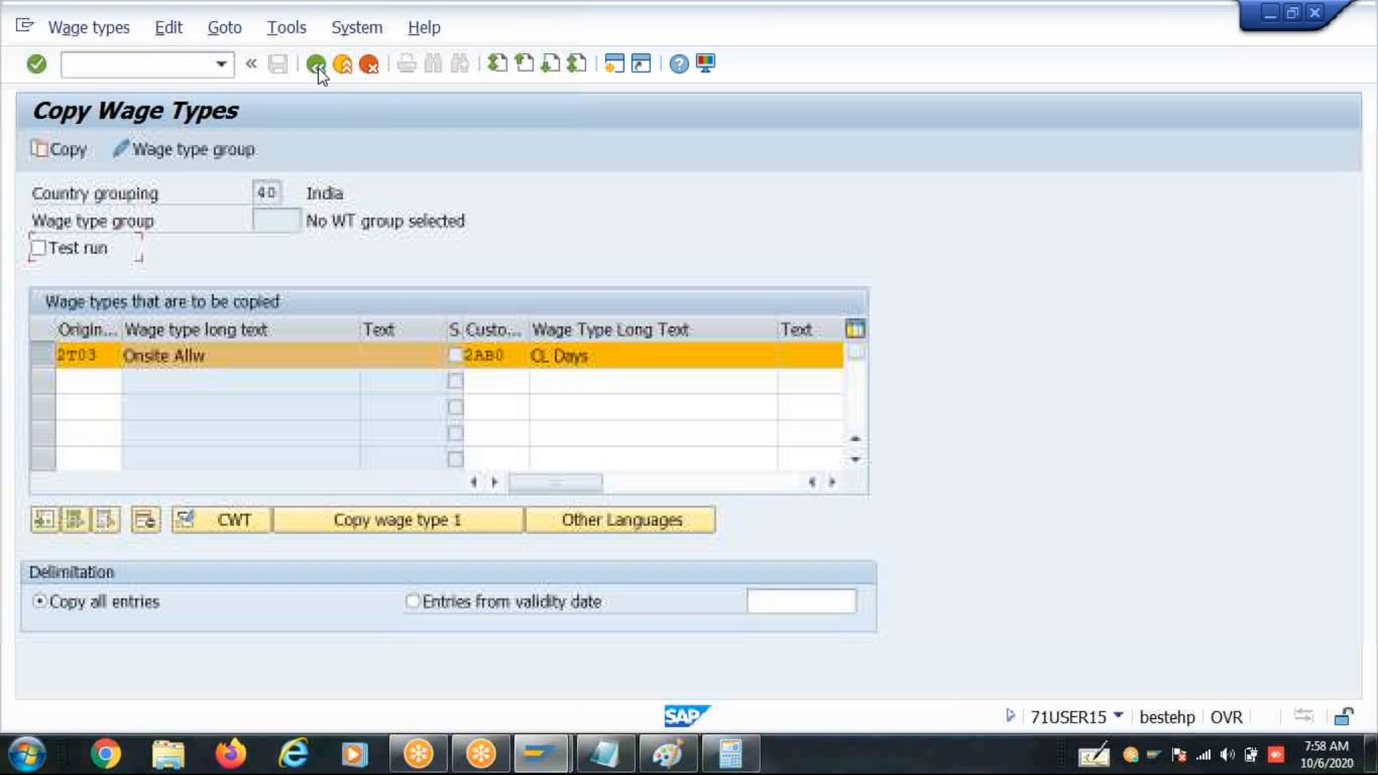
pyautogui.click(316, 66)
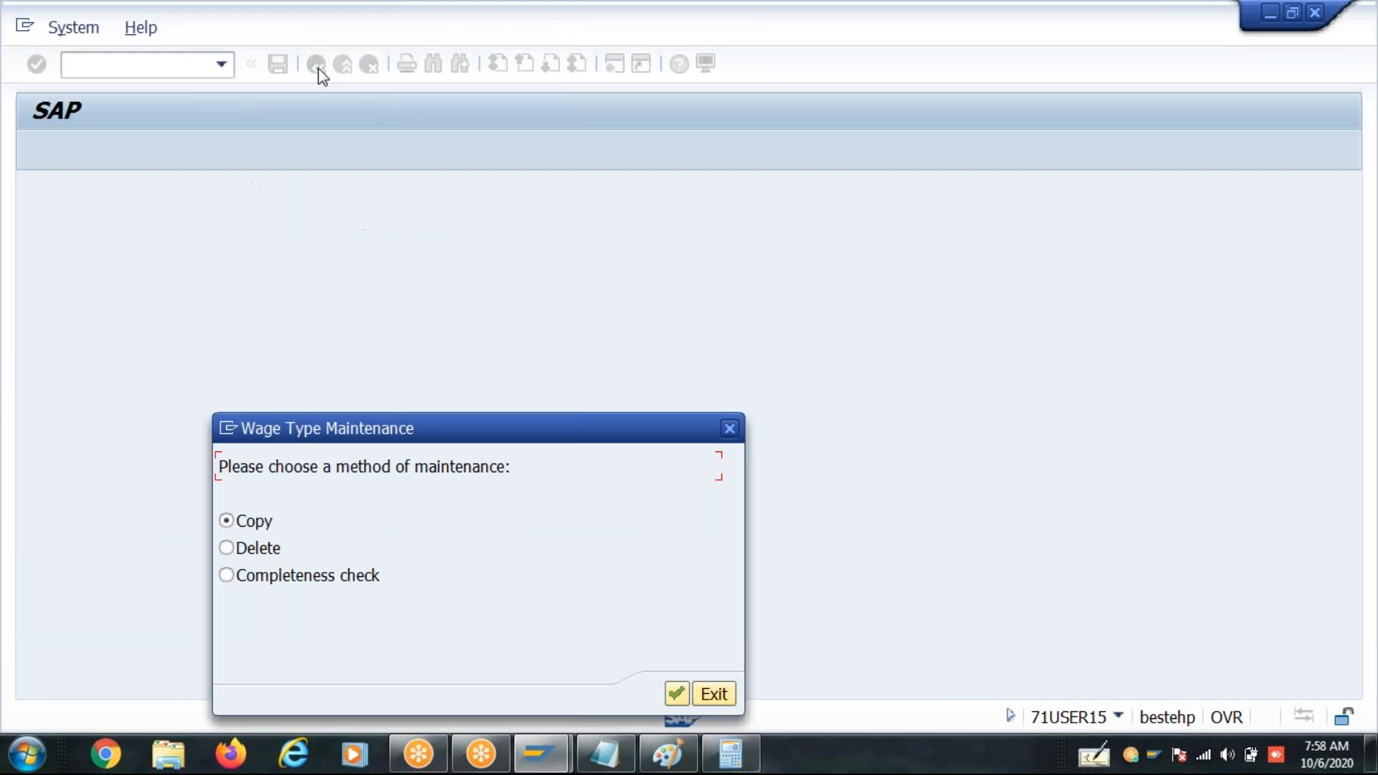
pyautogui.click(714, 694)
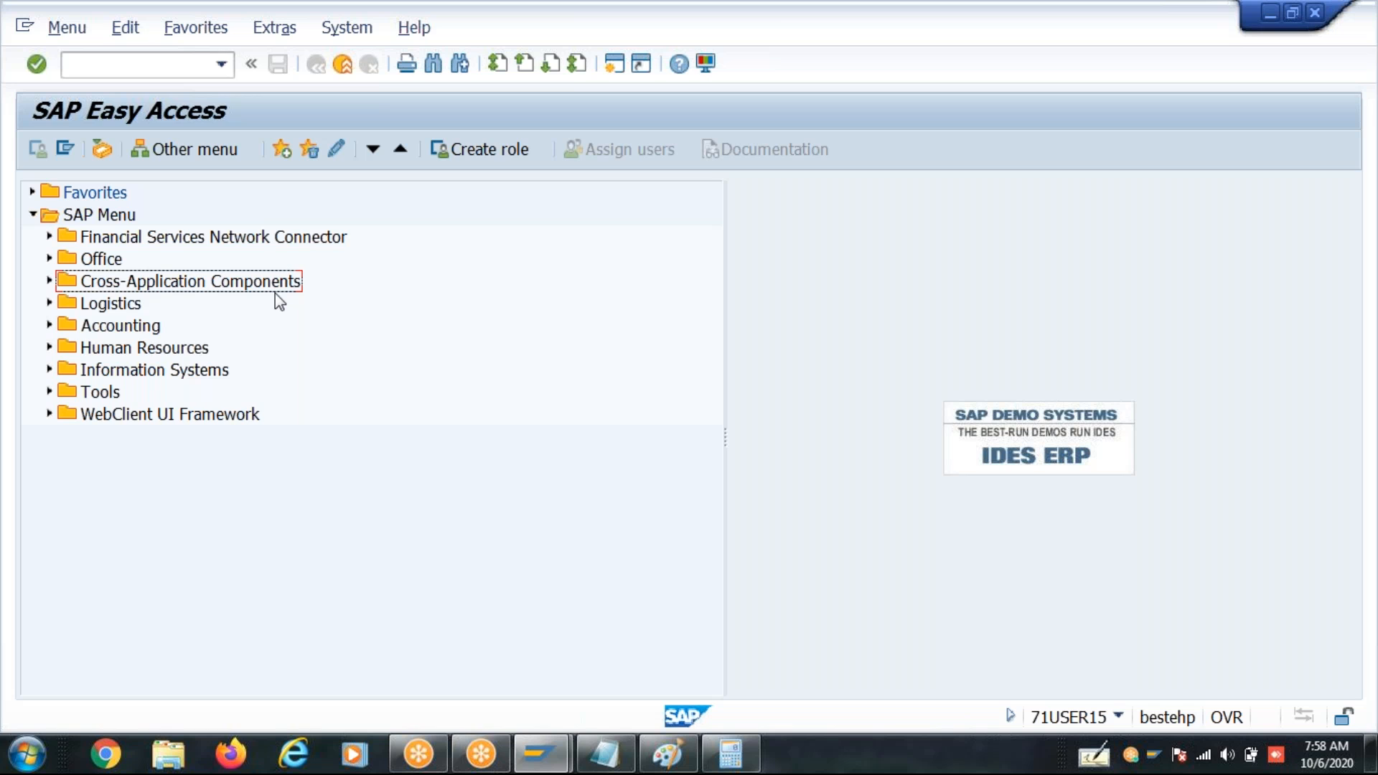
# - Run transaction SM30 and open view V_512W_D for maintenance
pyautogui.click(143, 67)
pyautogui.write('sm30')
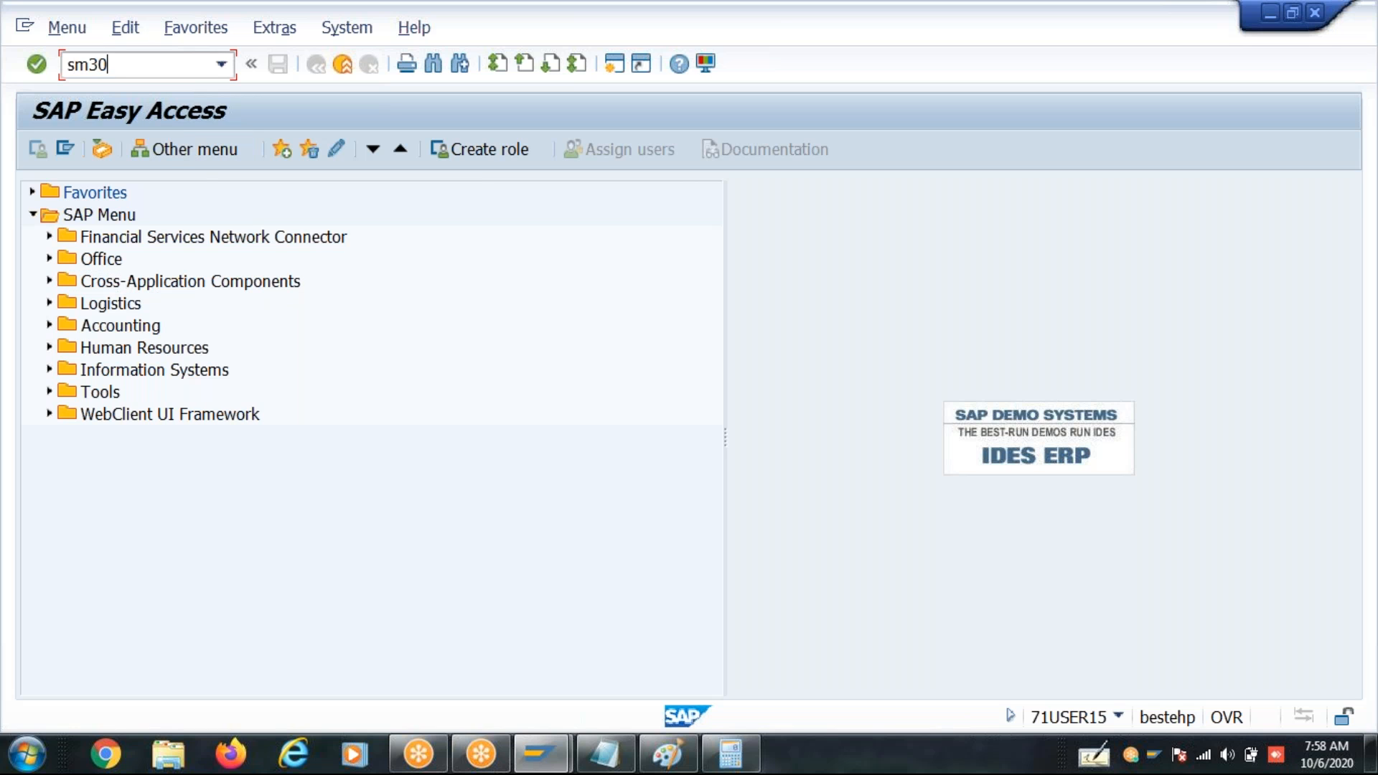
pyautogui.press('Return')
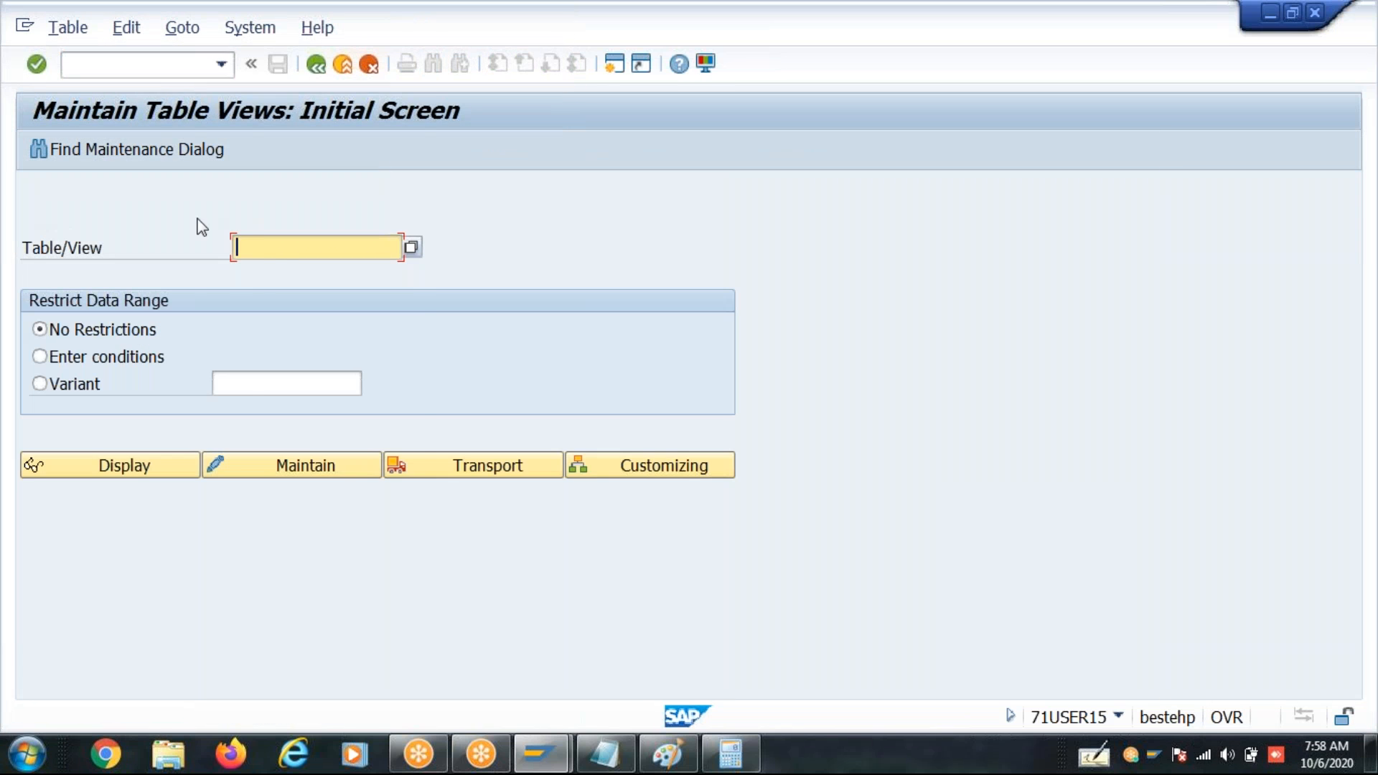
pyautogui.write('v_')
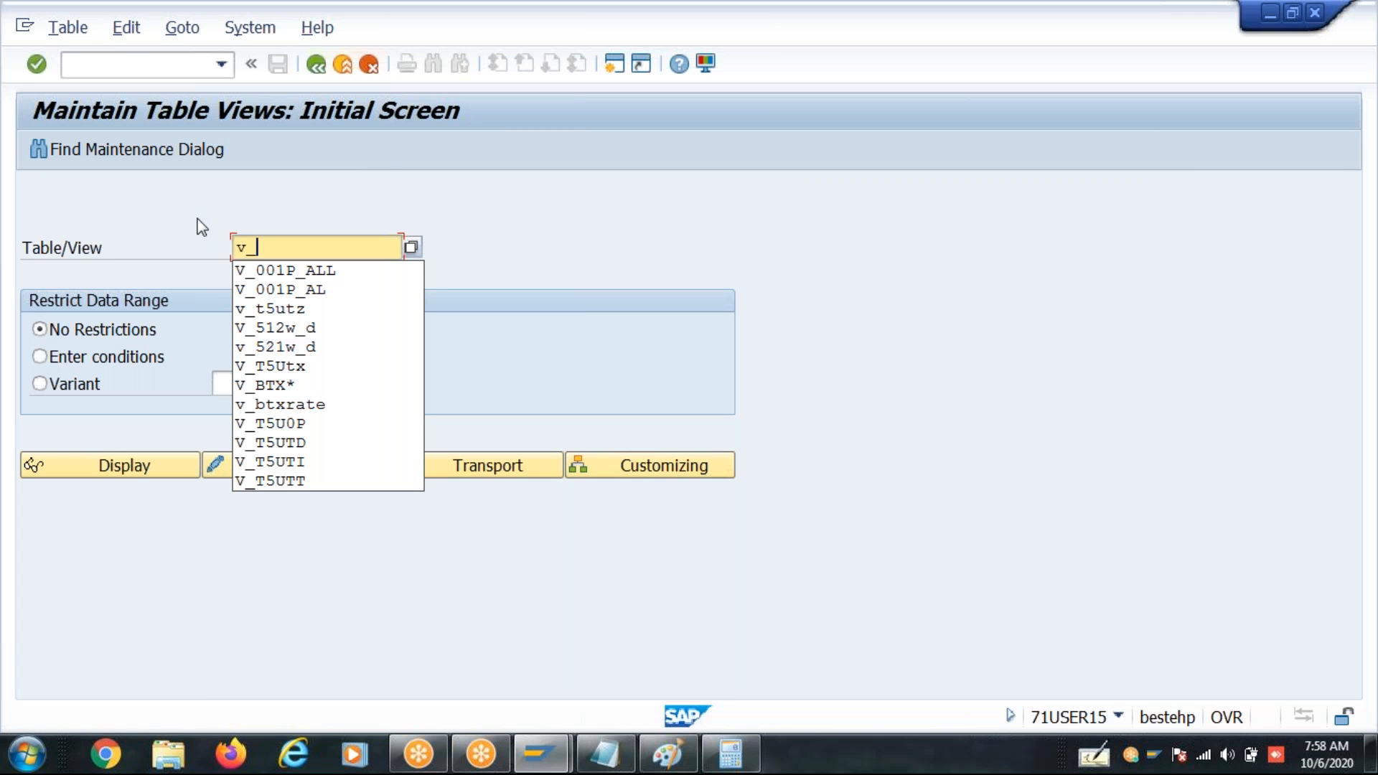
pyautogui.write('512w_d')
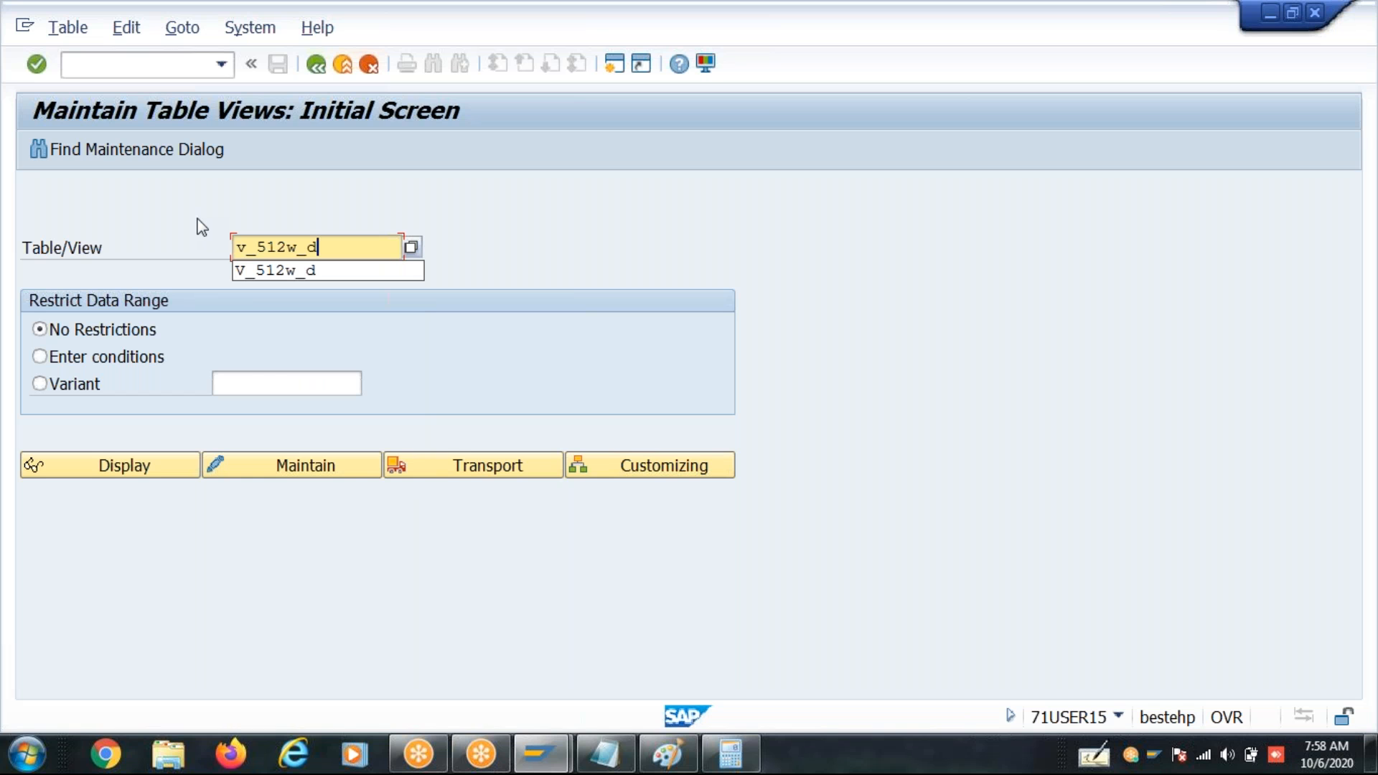
pyautogui.click(291, 453)
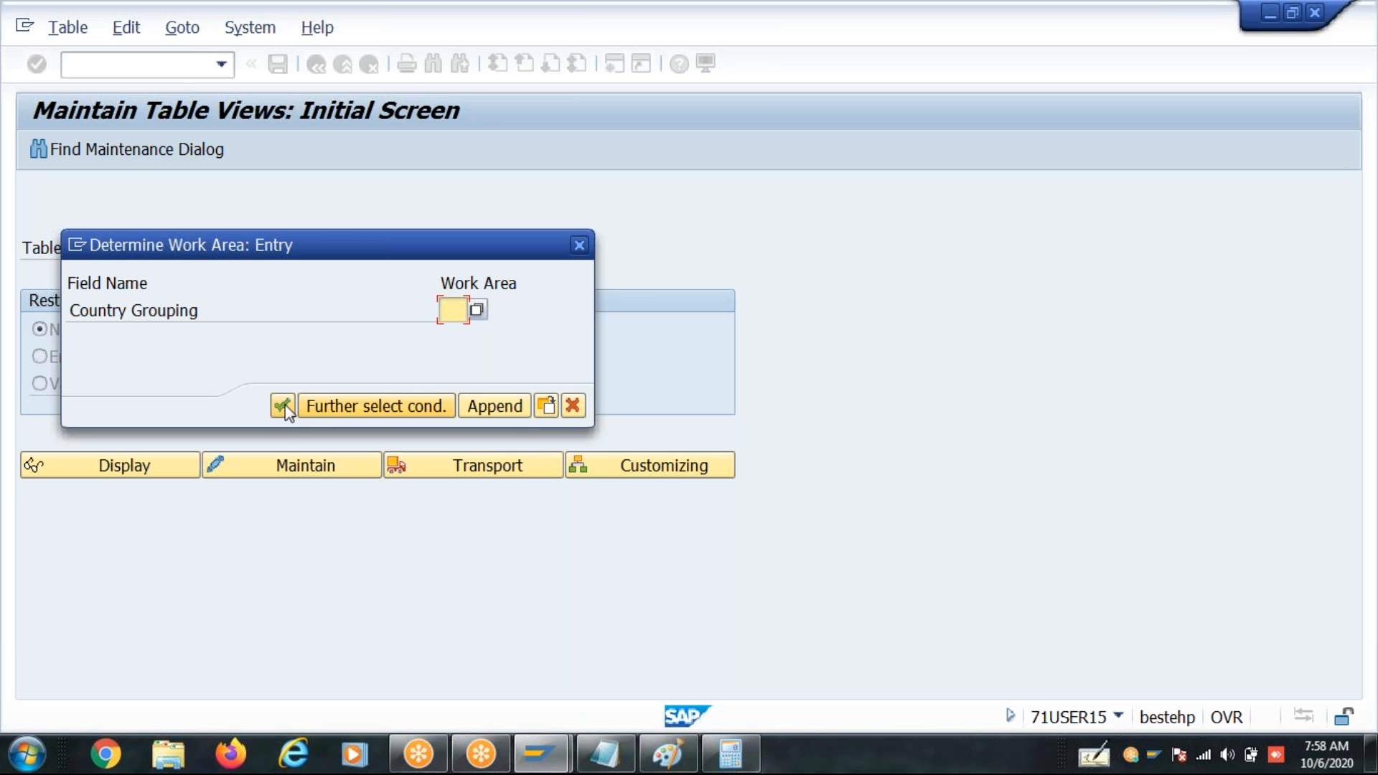
# - Set the work area's country grouping to 40 and choose to edit everything
pyautogui.write('40')
pyautogui.press('Return')
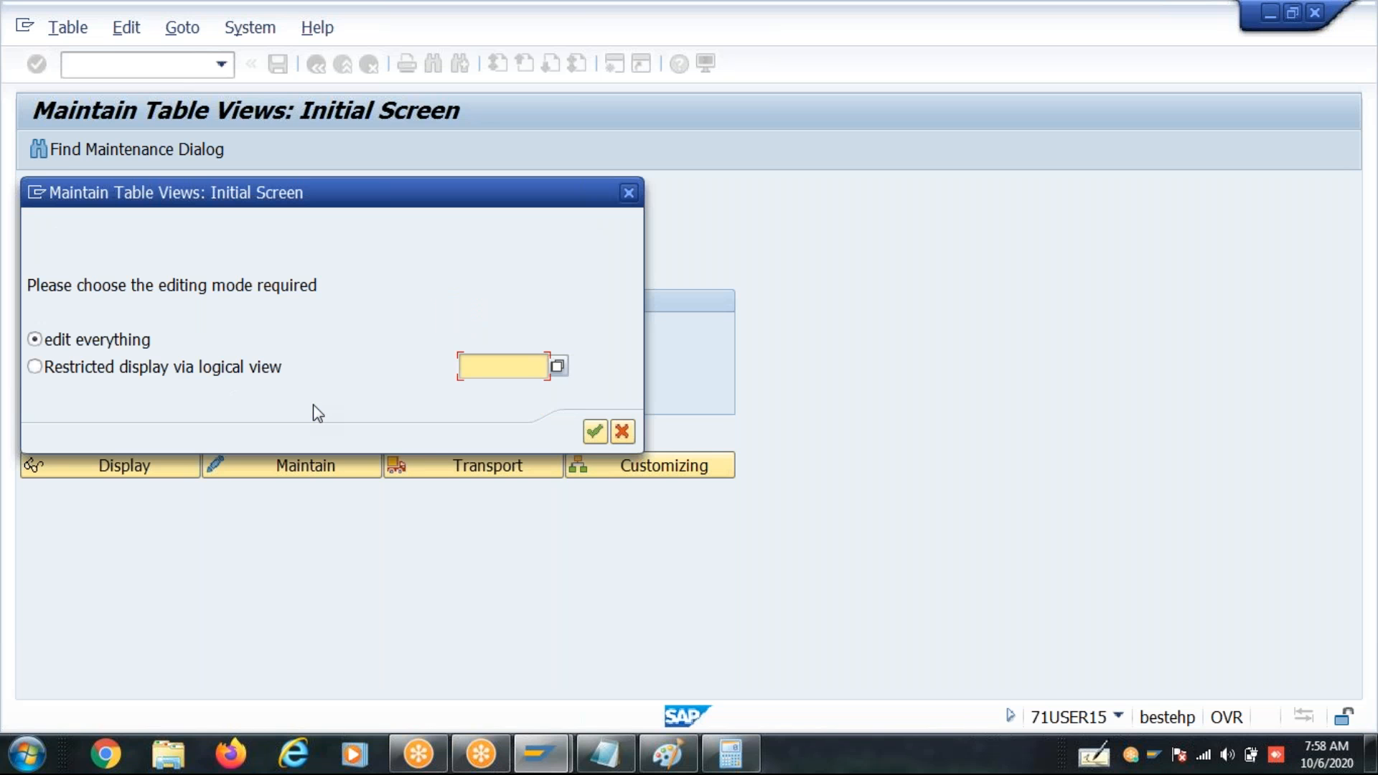
pyautogui.click(595, 432)
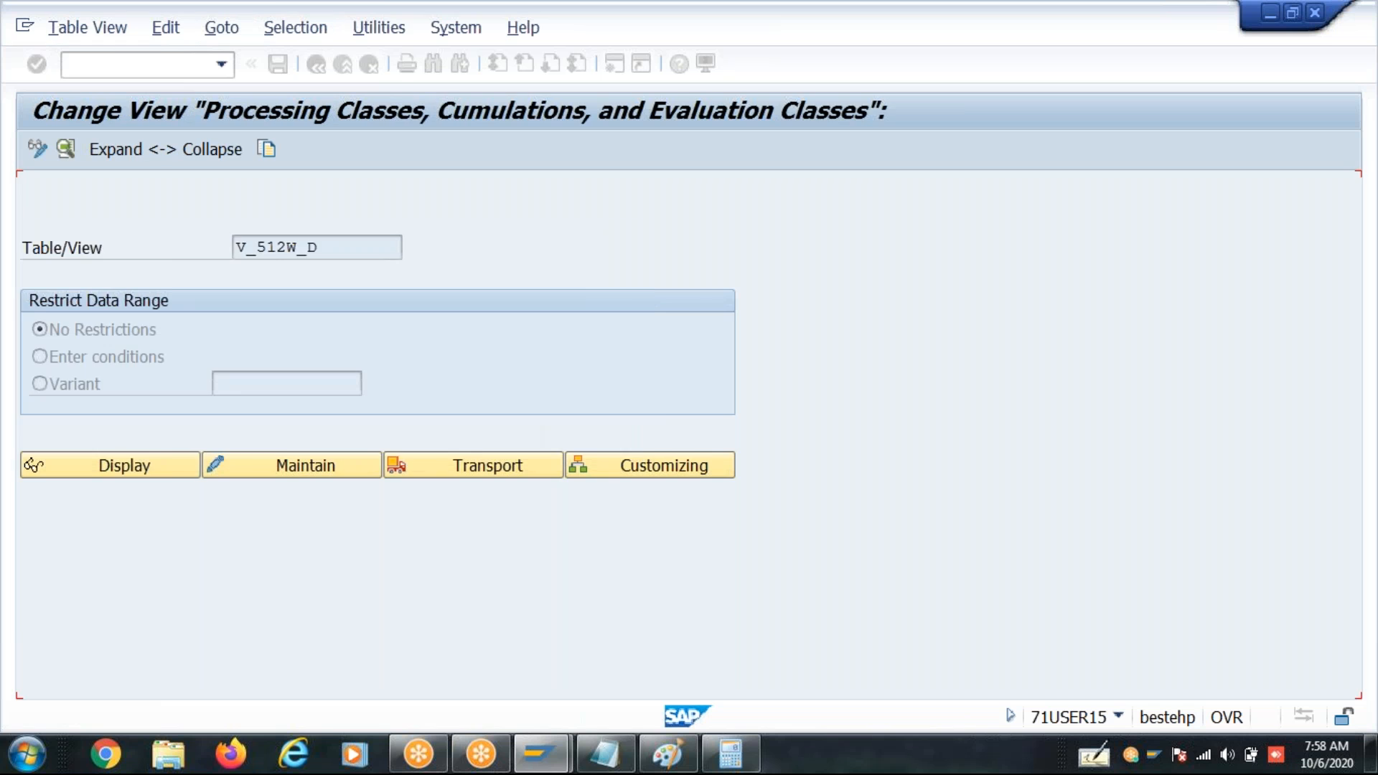
# - Position the wage type list at 2AB0 and open the details of CL Days
pyautogui.click(409, 679)
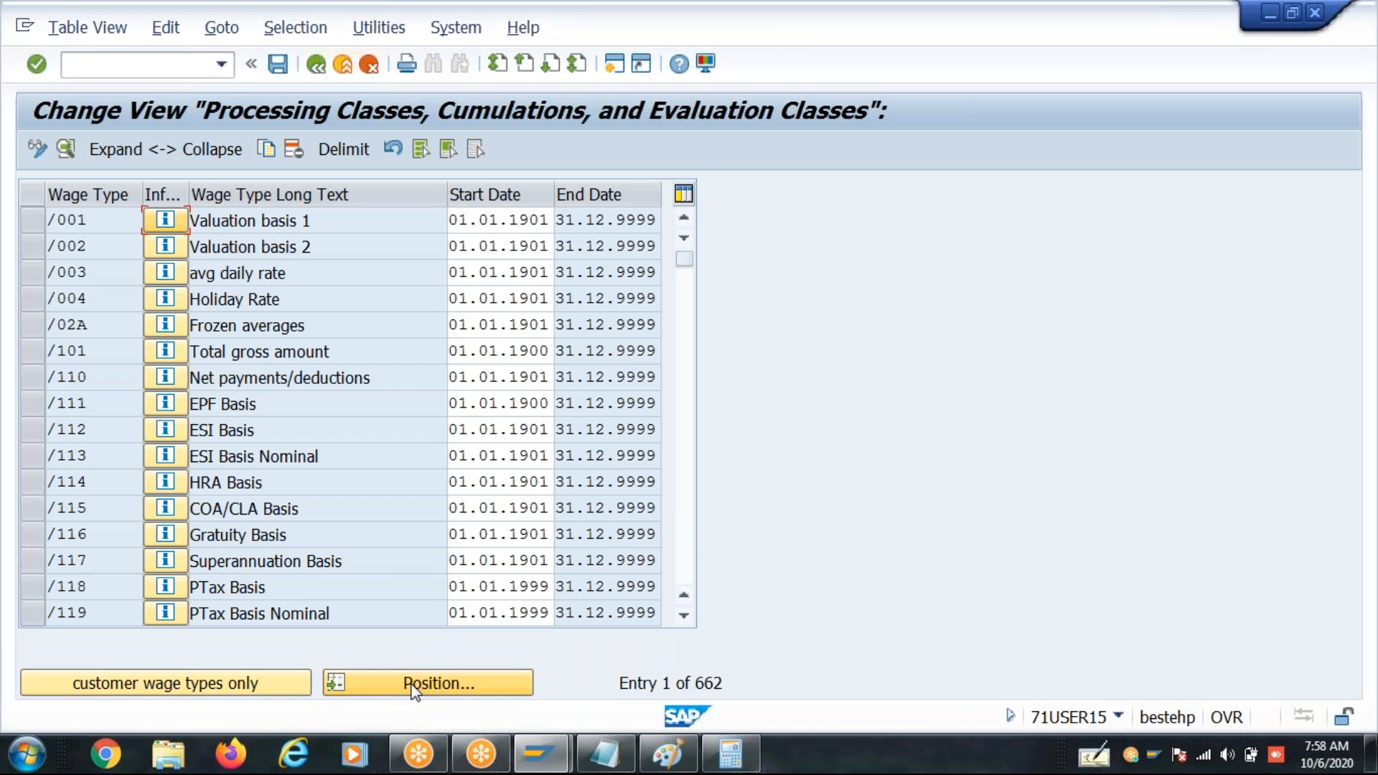
pyautogui.write('2ab0')
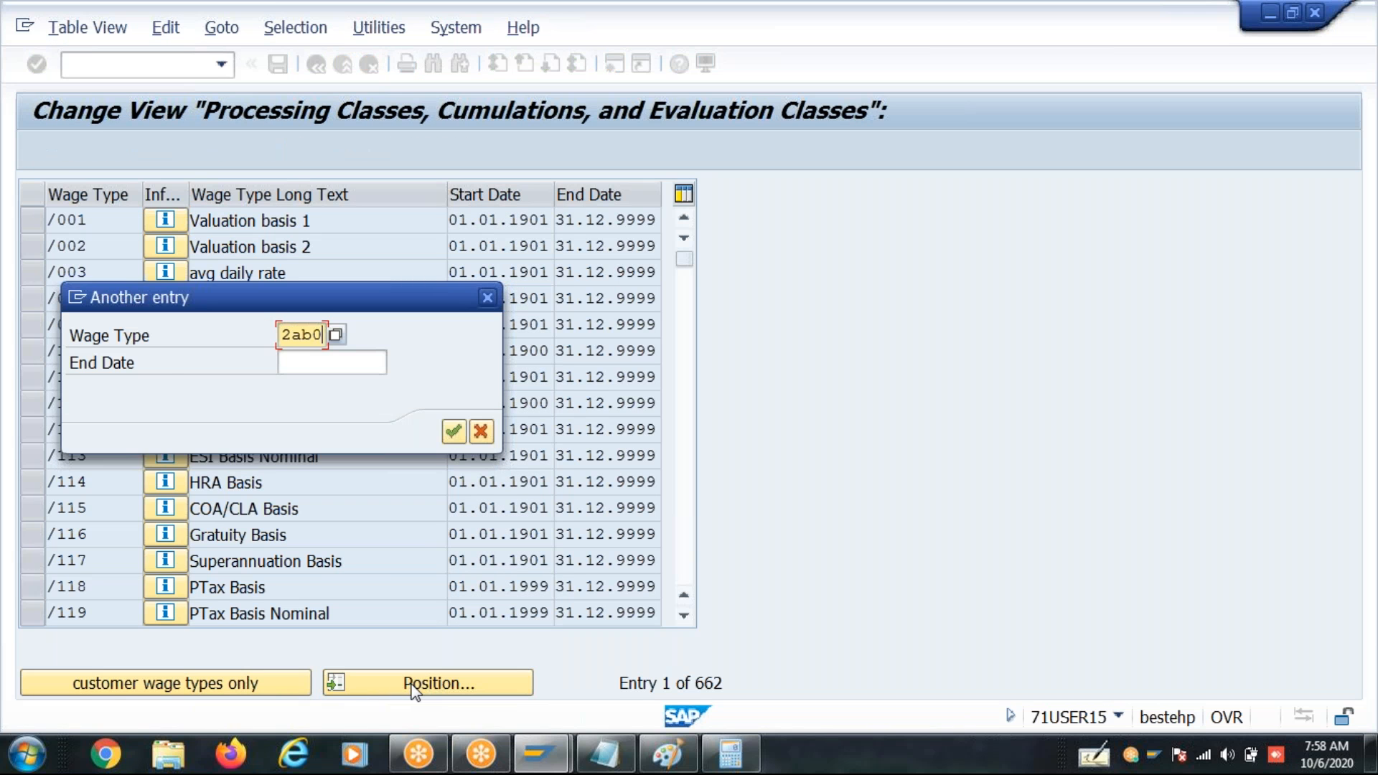
pyautogui.press('Return')
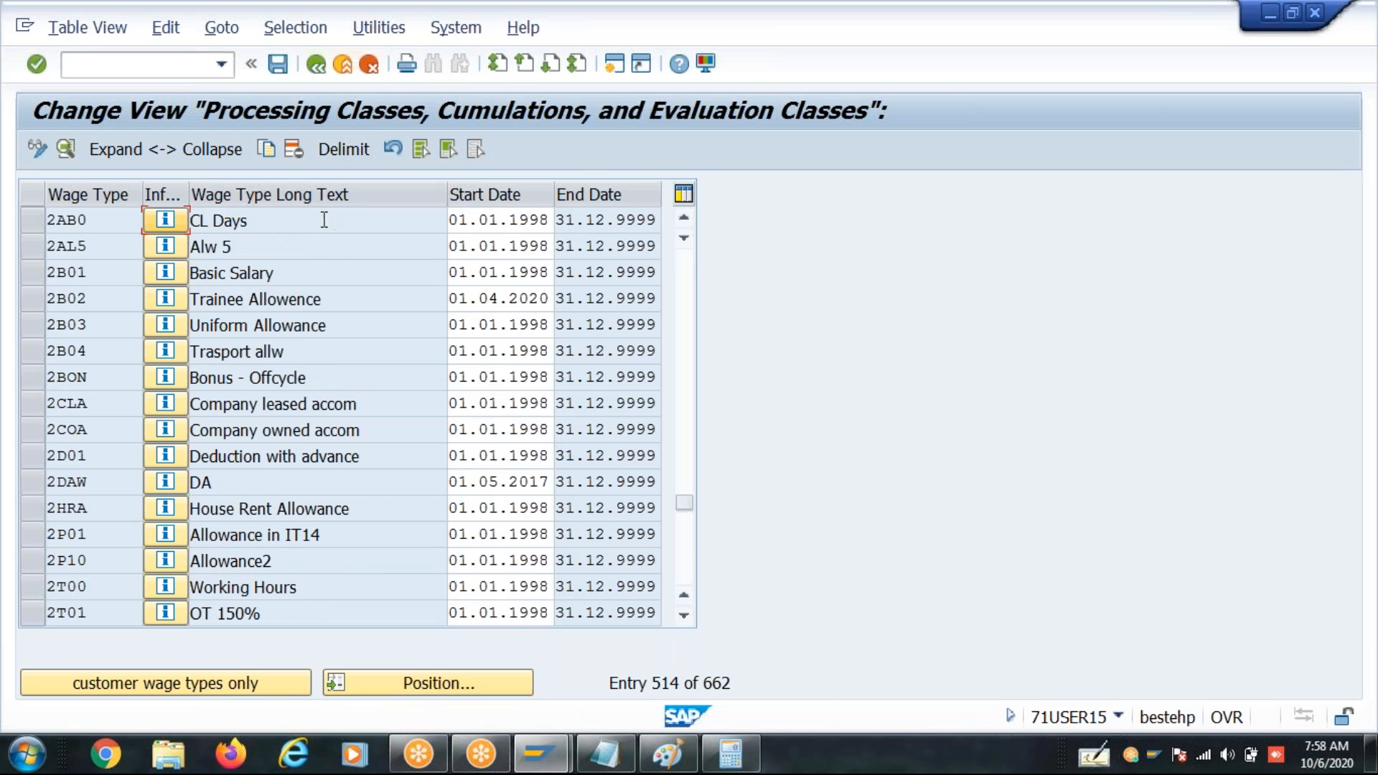
pyautogui.doubleClick(323, 219)
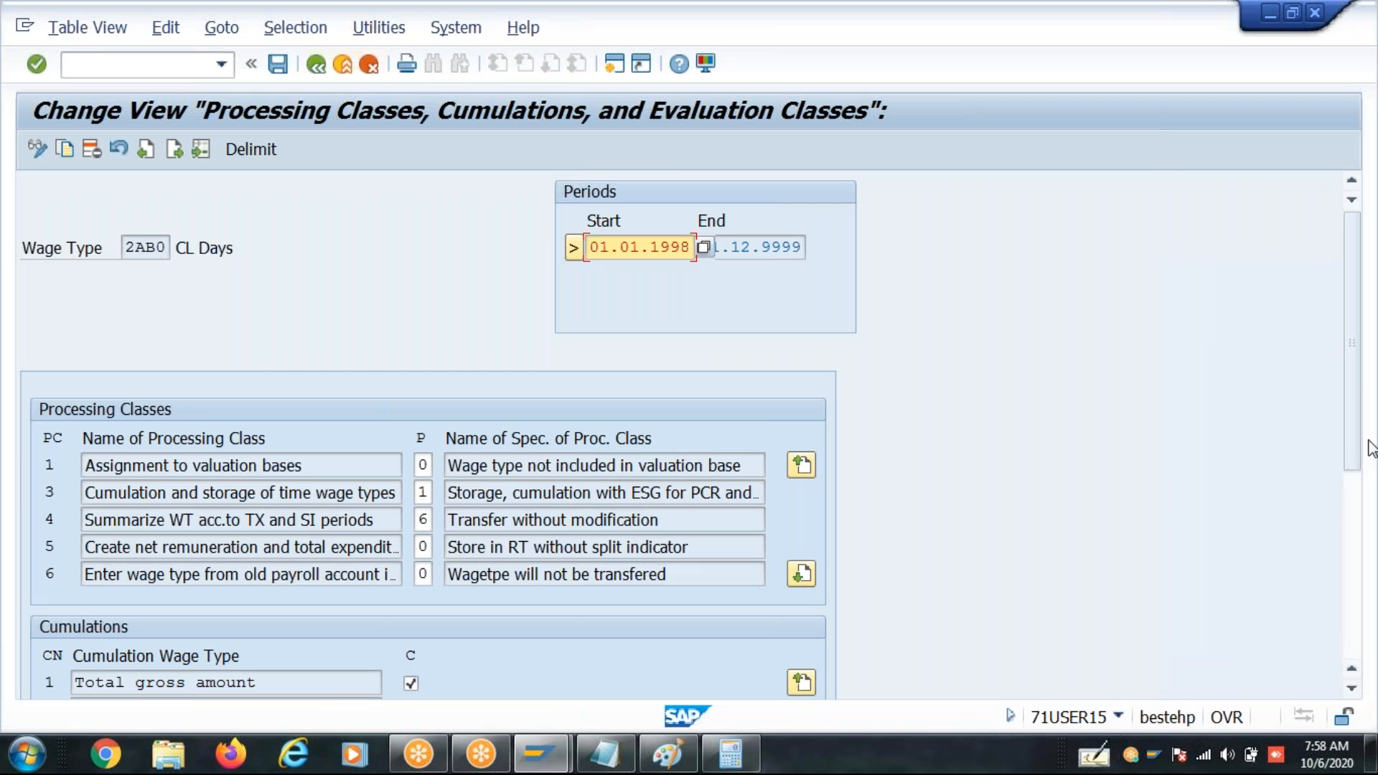
# - Clear the Total gross amount and Mon Irr Income cumulations for 2AB0 and check its remaining cumulation wage types
pyautogui.moveTo(1354, 440); pyautogui.dragTo(1360, 585)
pyautogui.click(411, 381)
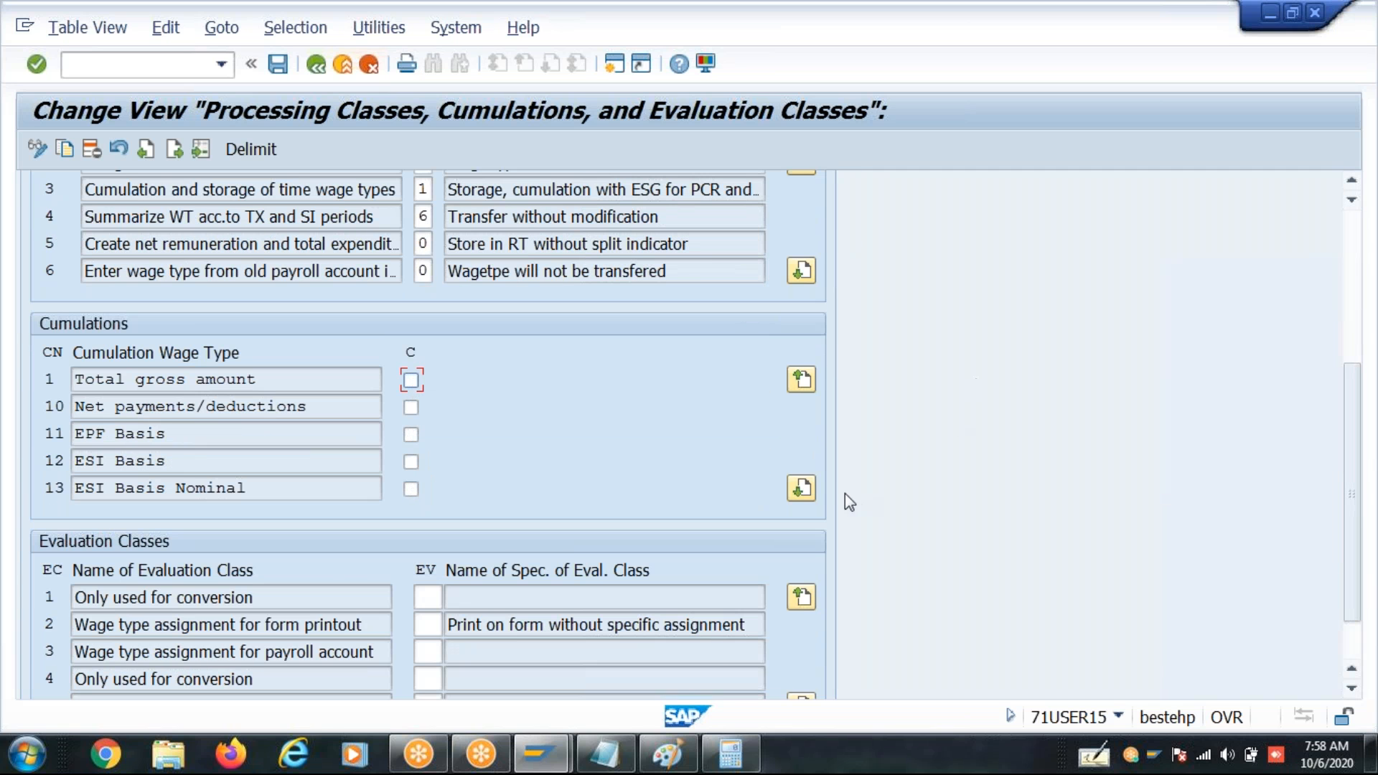
pyautogui.click(811, 492)
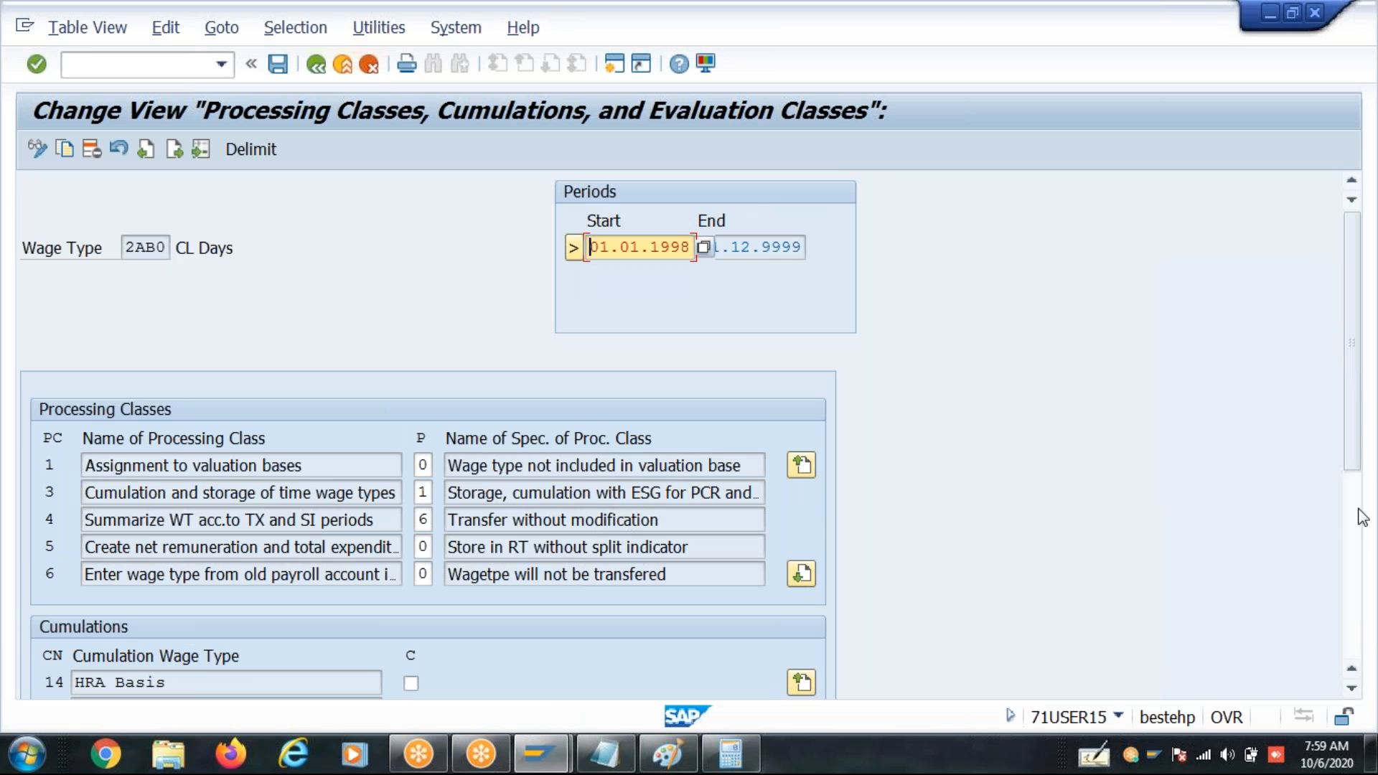
pyautogui.scroll(-5, 1349, 575)
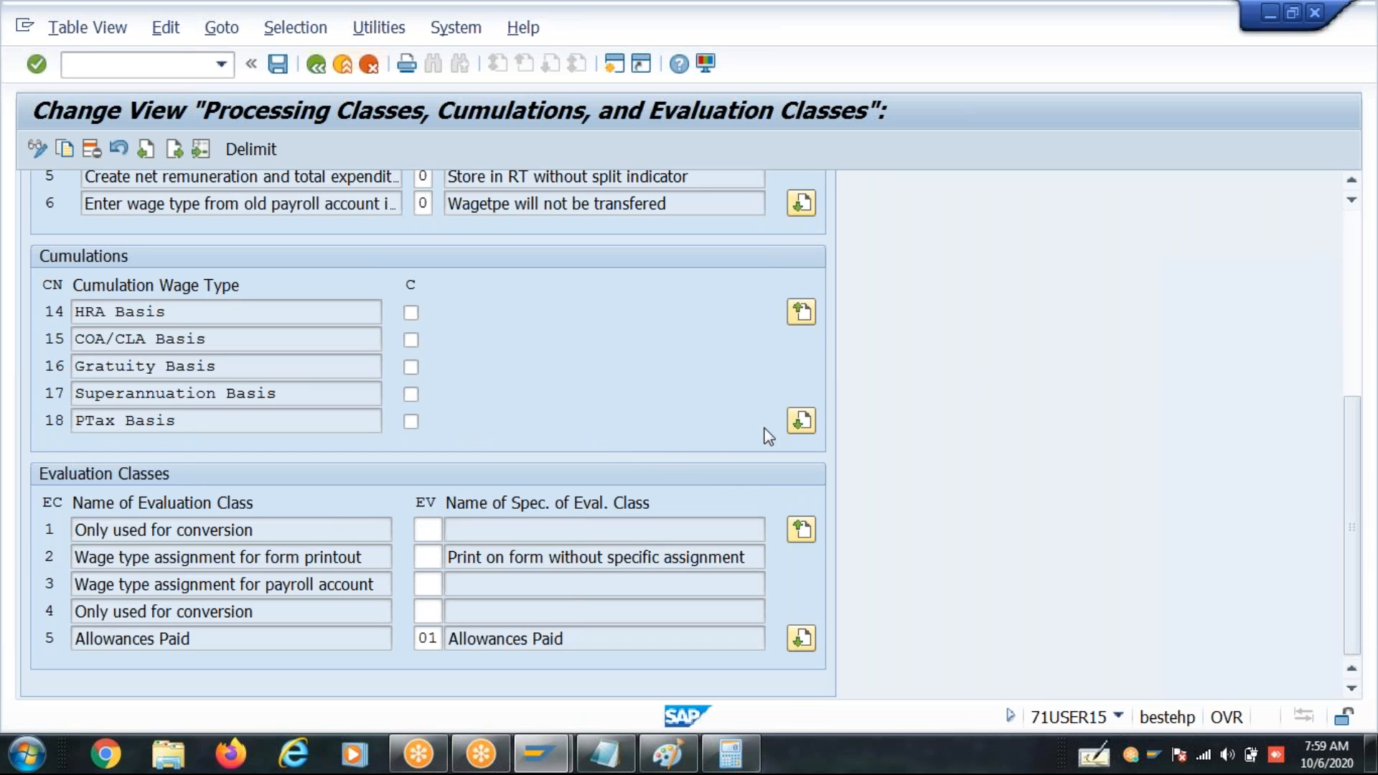
pyautogui.click(799, 425)
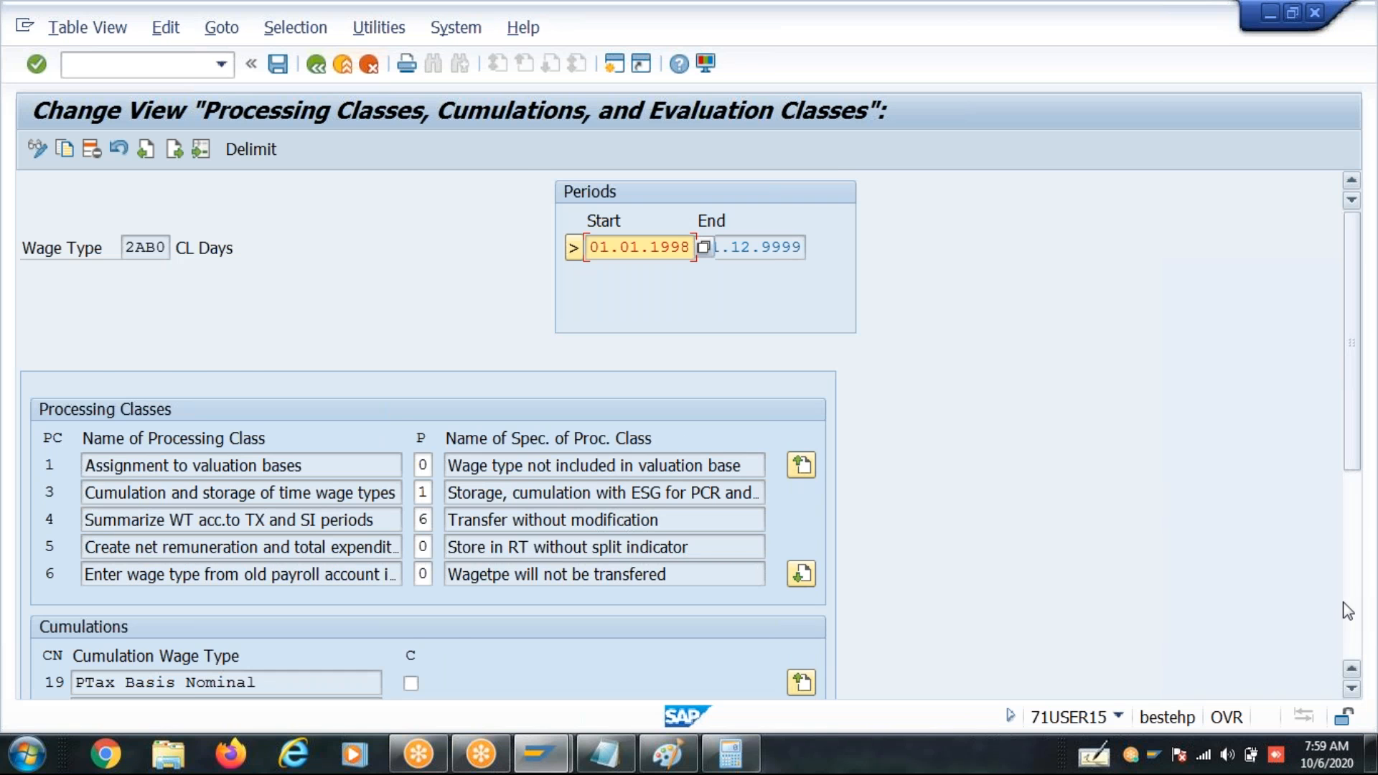
pyautogui.scroll(-5, 1349, 611)
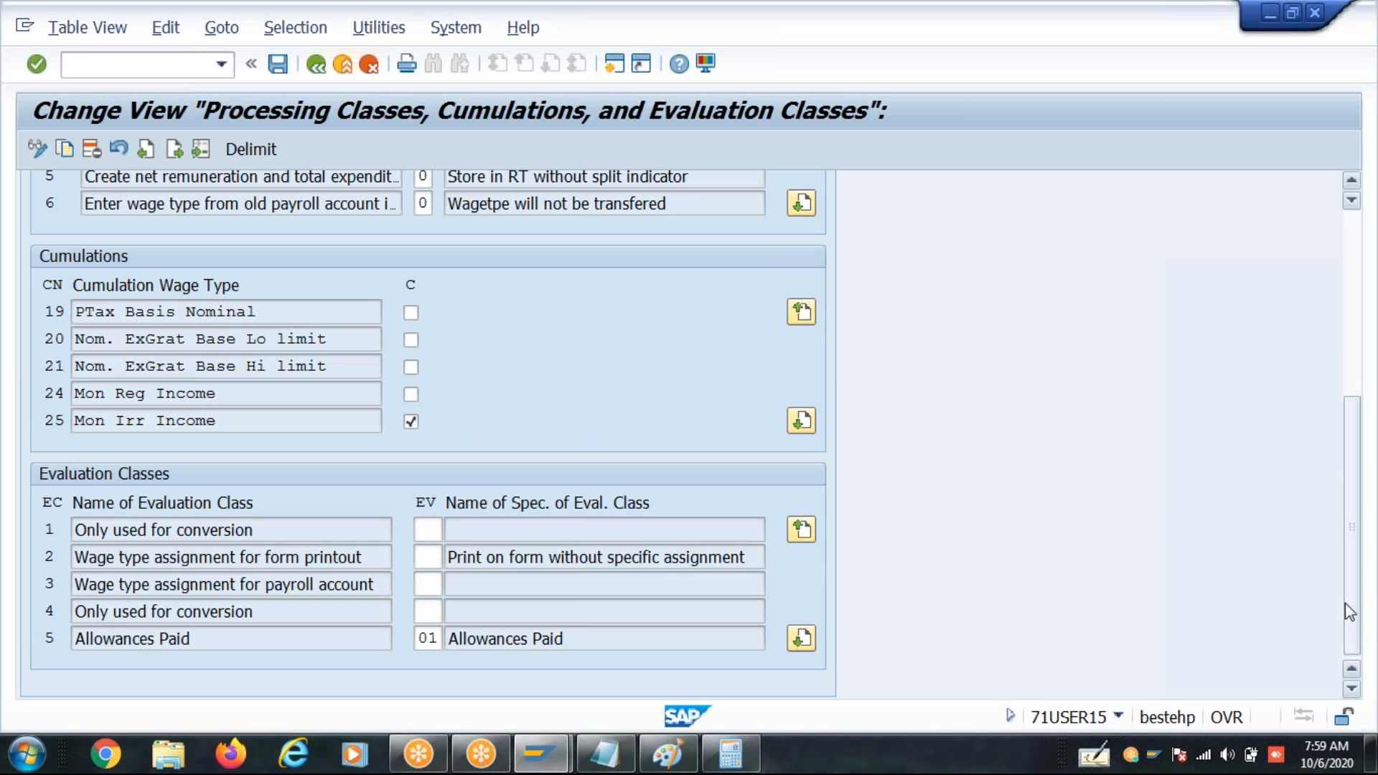
pyautogui.click(414, 427)
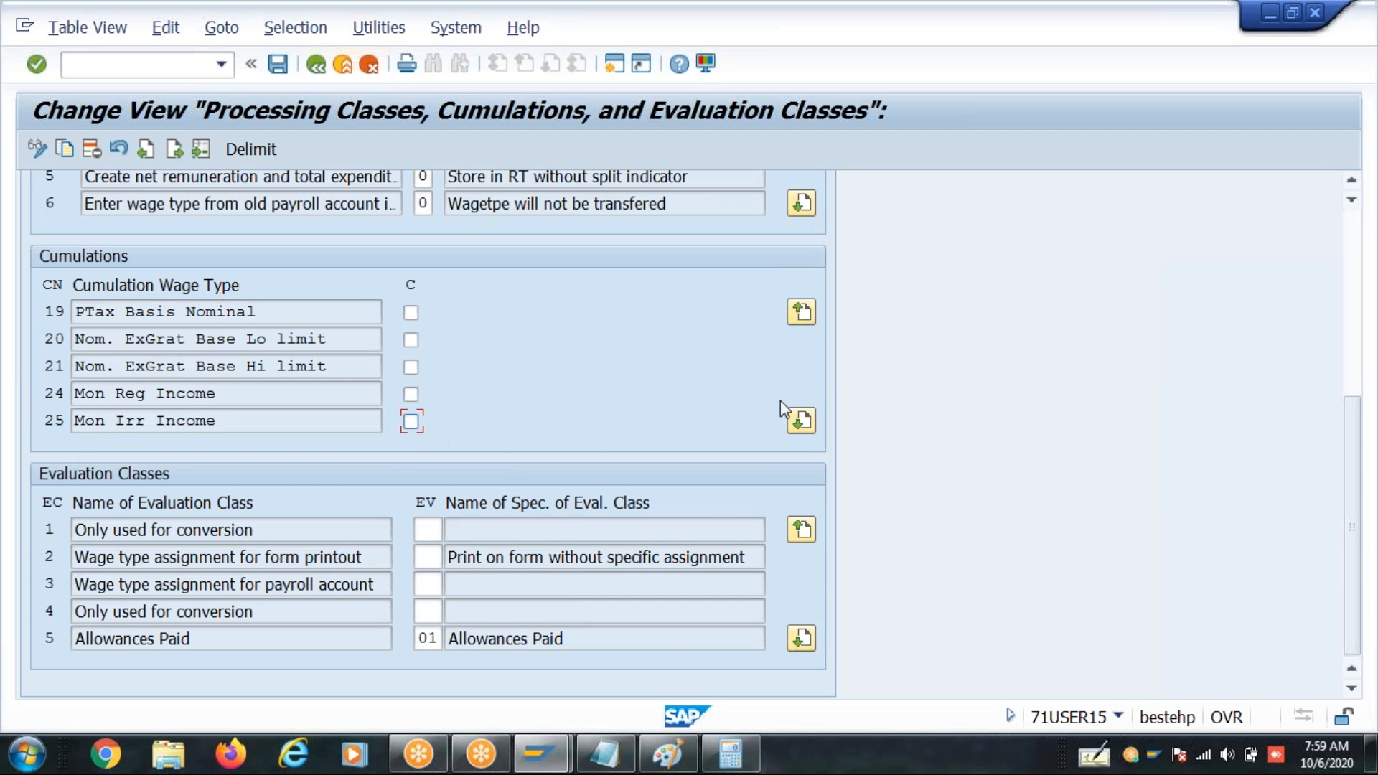
pyautogui.click(802, 422)
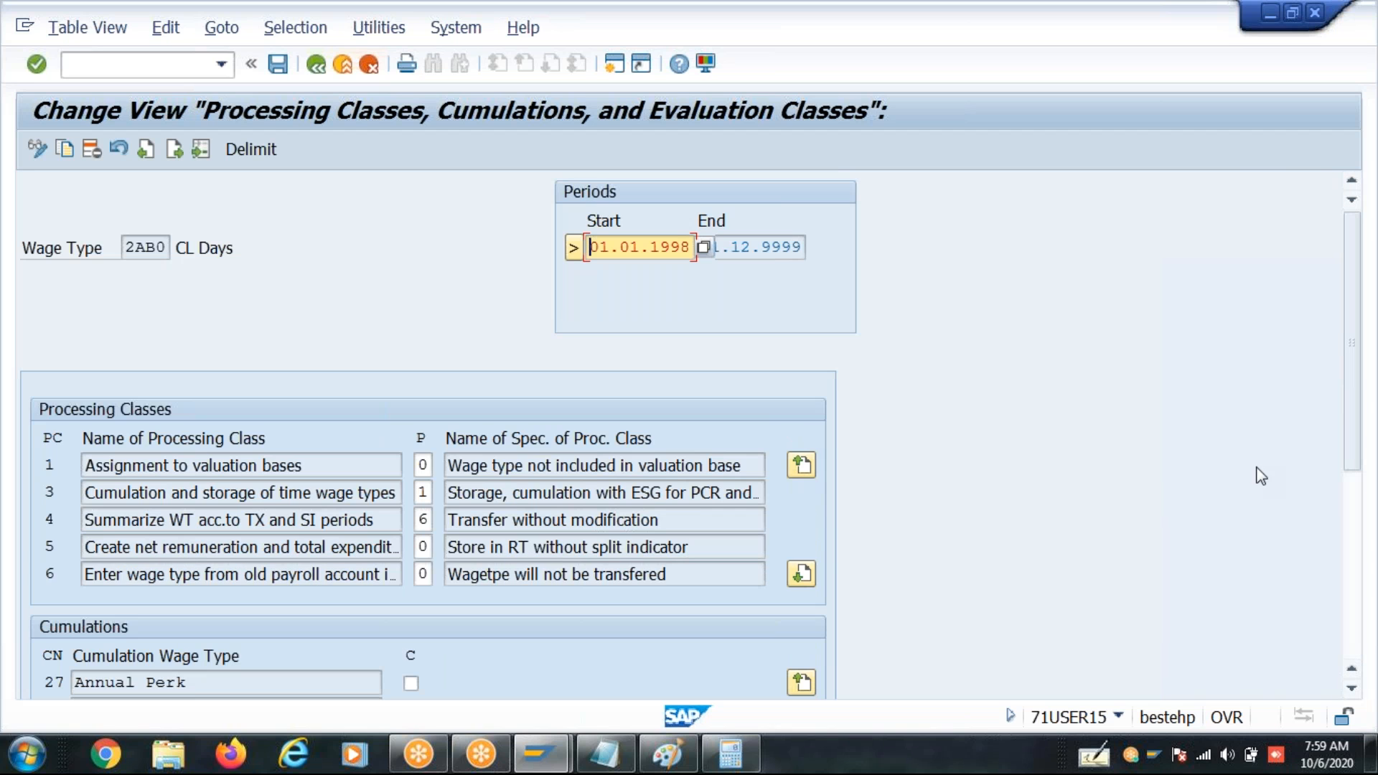
pyautogui.scroll(-5, 1351, 559)
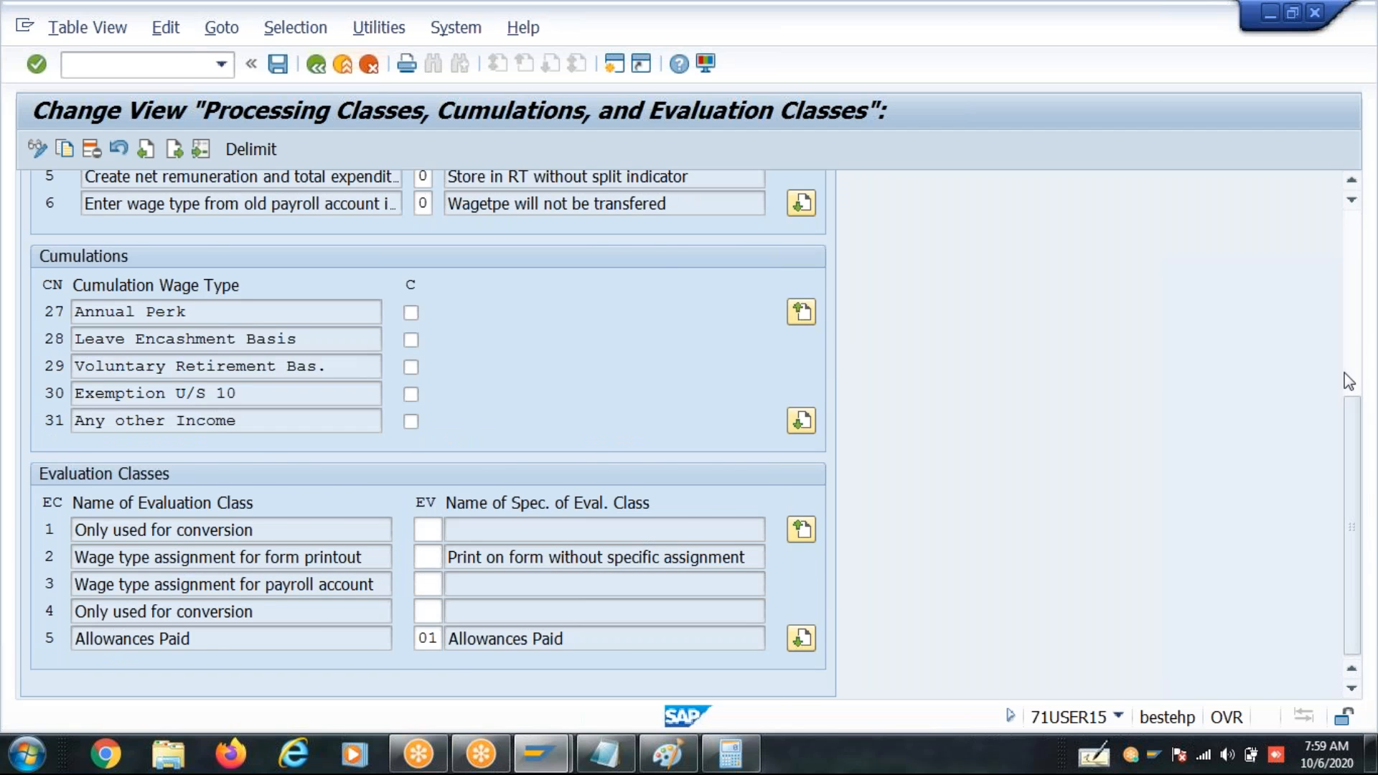
# - Set processing class 3, Cumulation and storage of time wage types, to 0 for wage type 2AB0
pyautogui.scroll(5, 1356, 351)
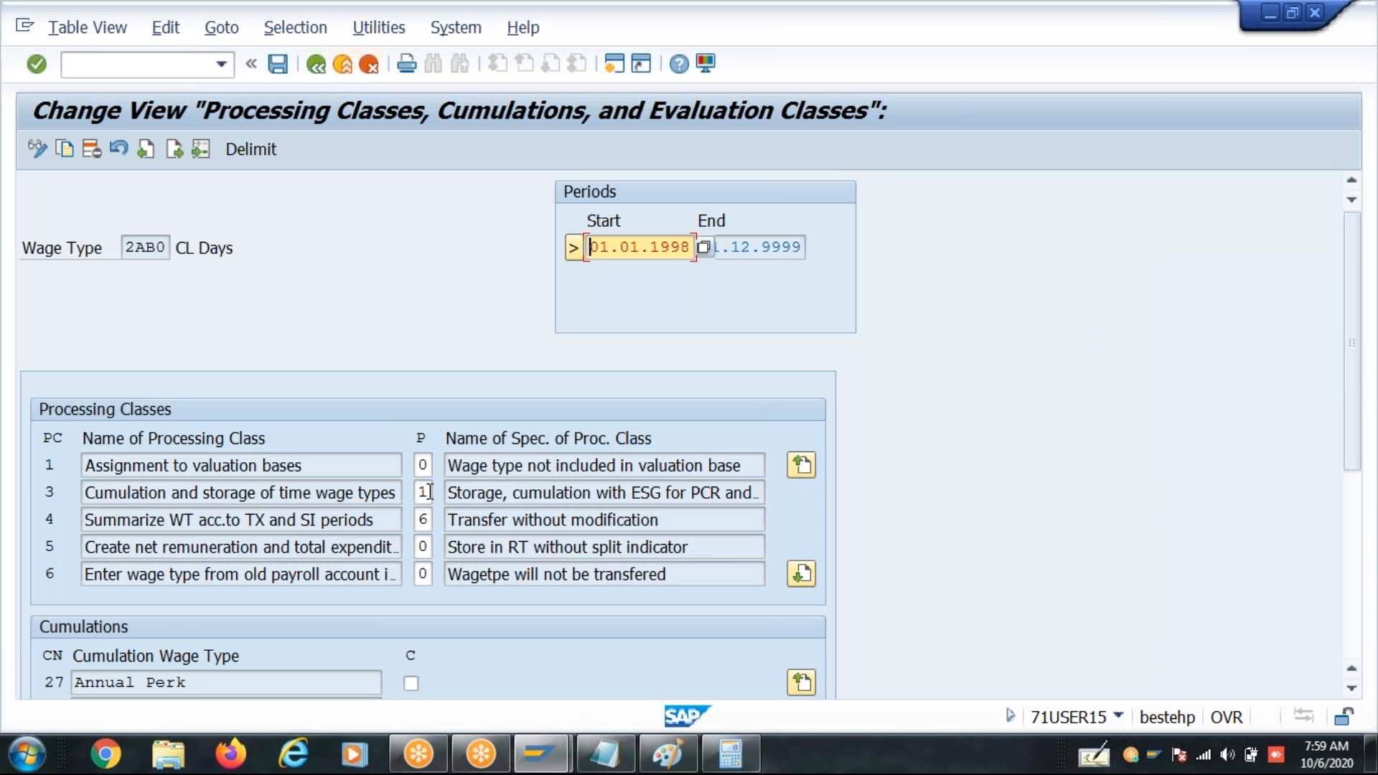
pyautogui.click(810, 580)
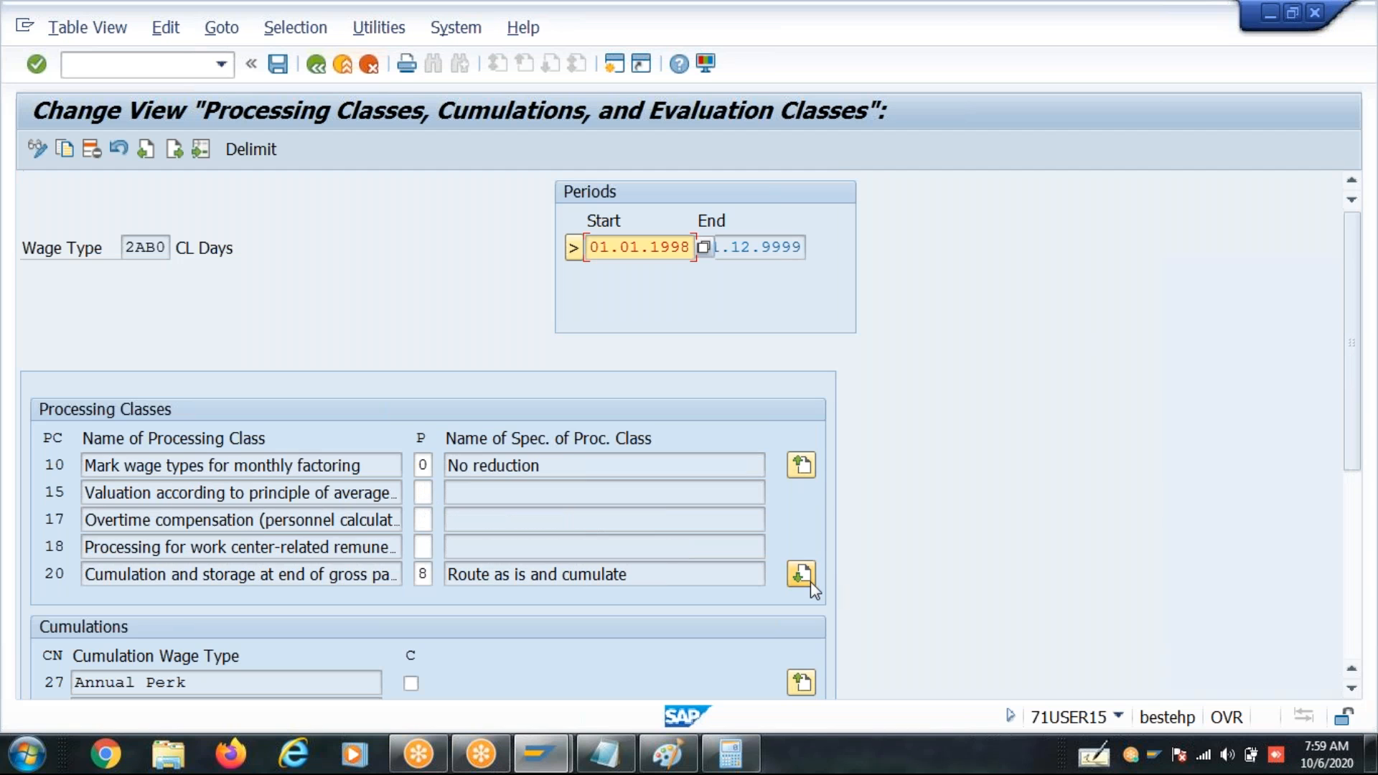
pyautogui.click(807, 475)
pyautogui.click(423, 488)
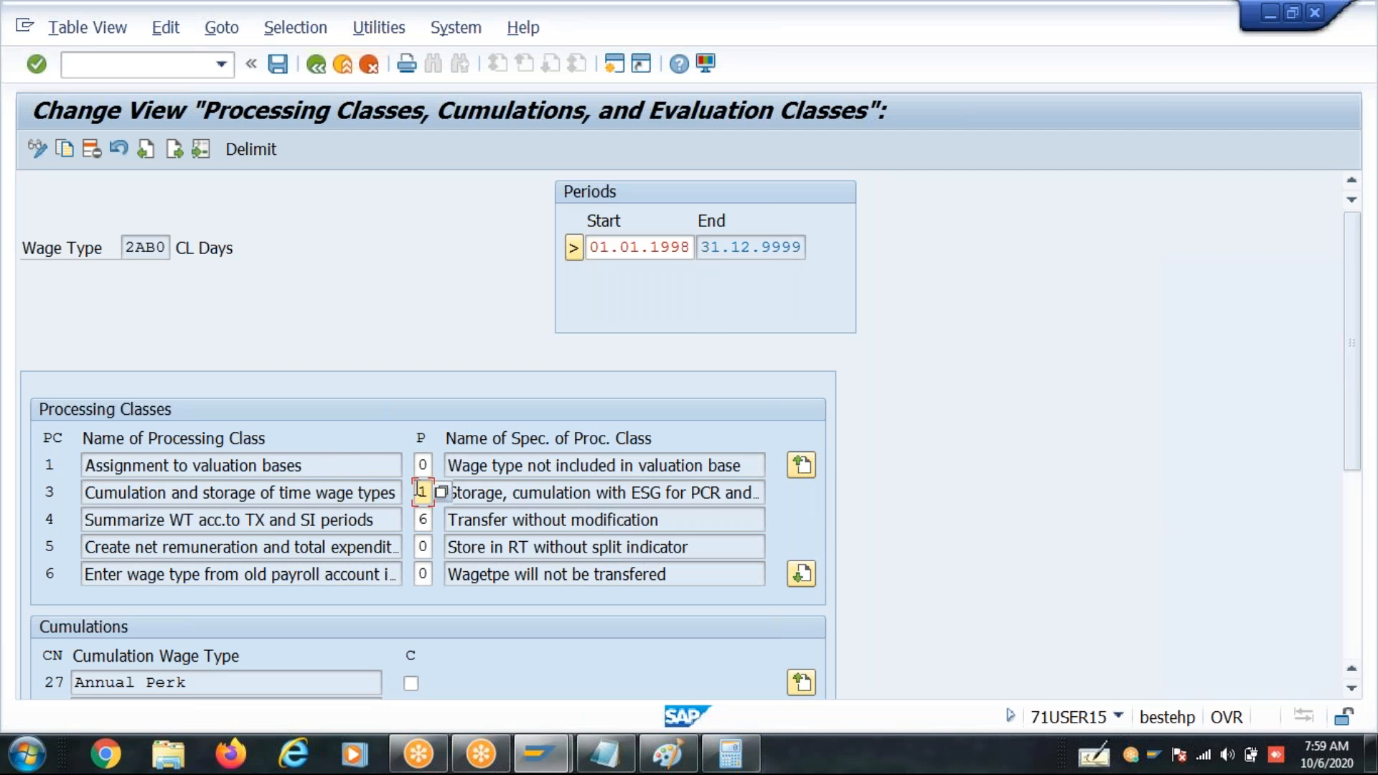
pyautogui.write('0')
pyautogui.press('Return')
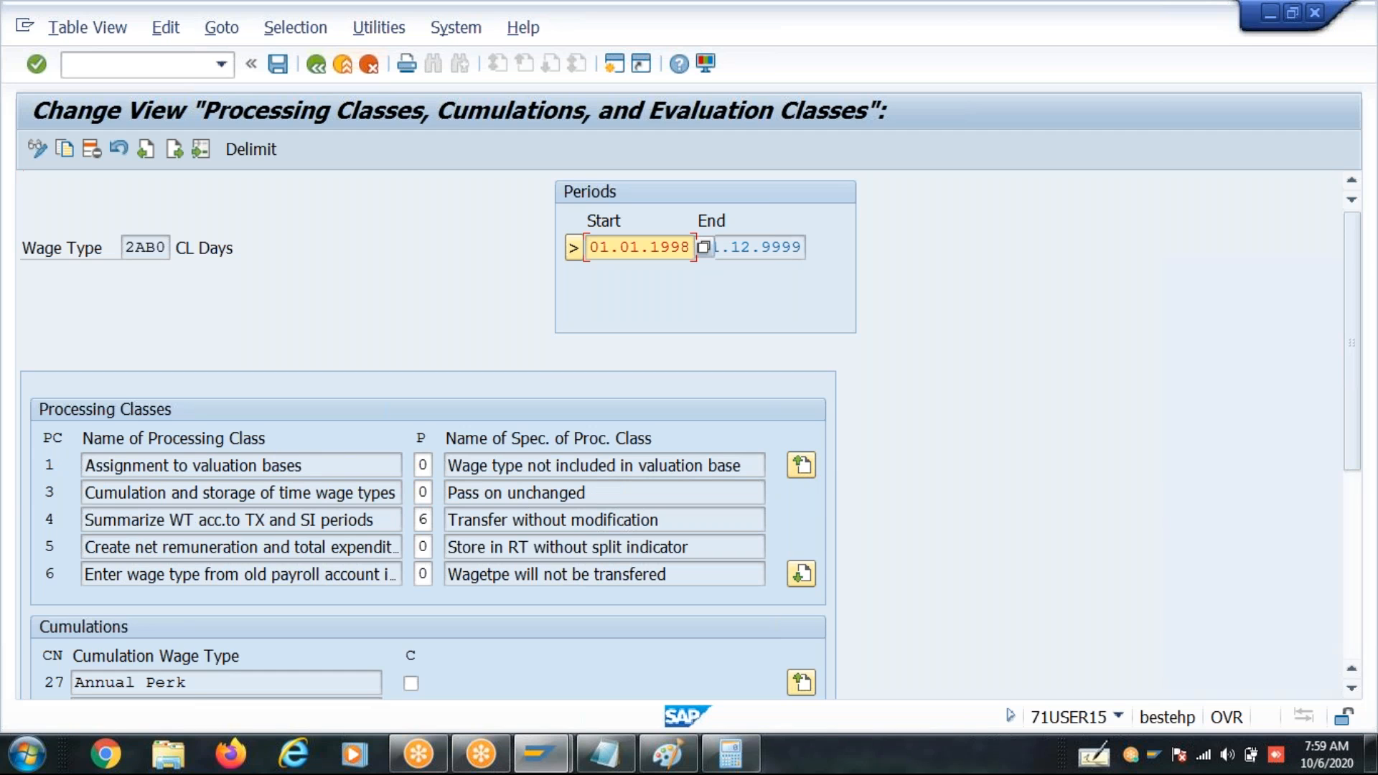
# - Set processing class 3, Cumulation and storage of time wage types, to 3 for wage type 2AB0 and save
pyautogui.click(424, 492)
pyautogui.write('3')
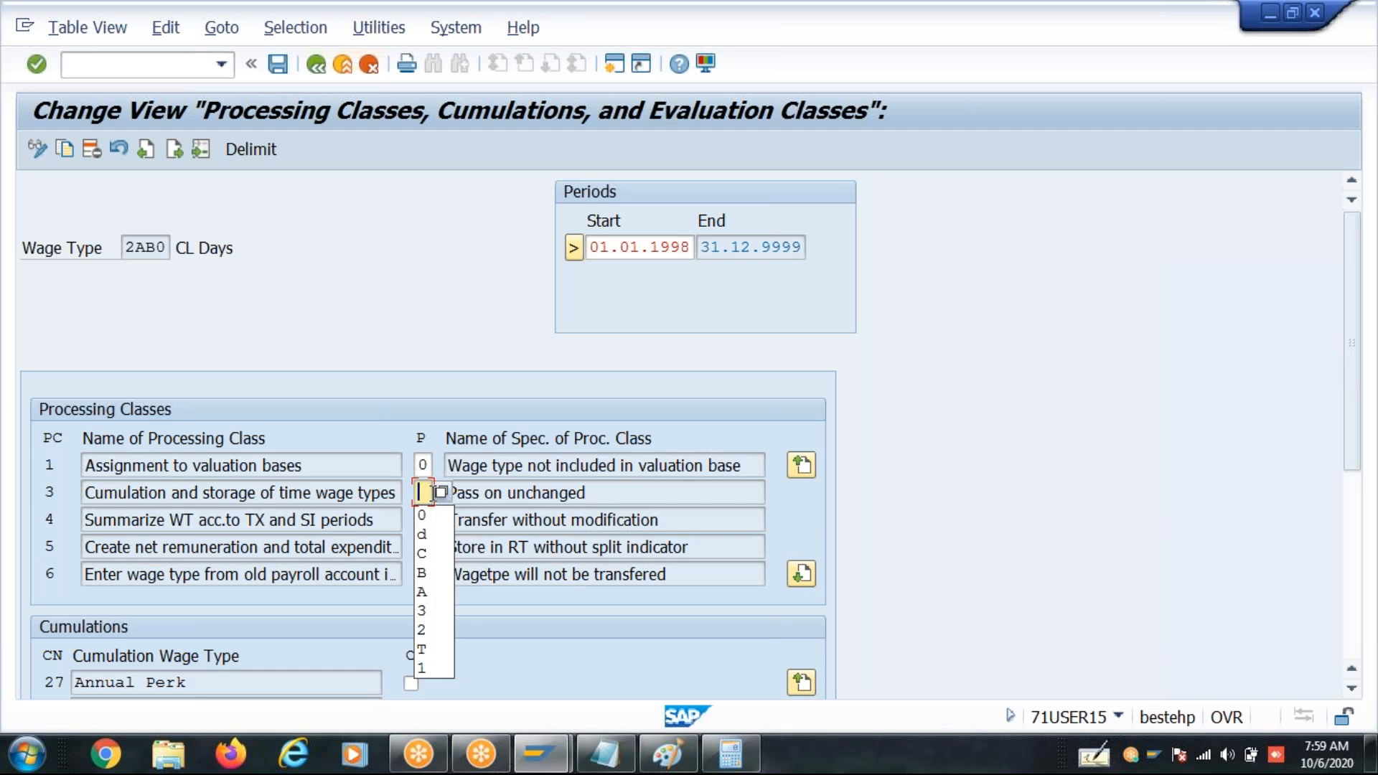
pyautogui.press('Return')
pyautogui.hotkey('ctrl', 's')
pyautogui.press('Return')
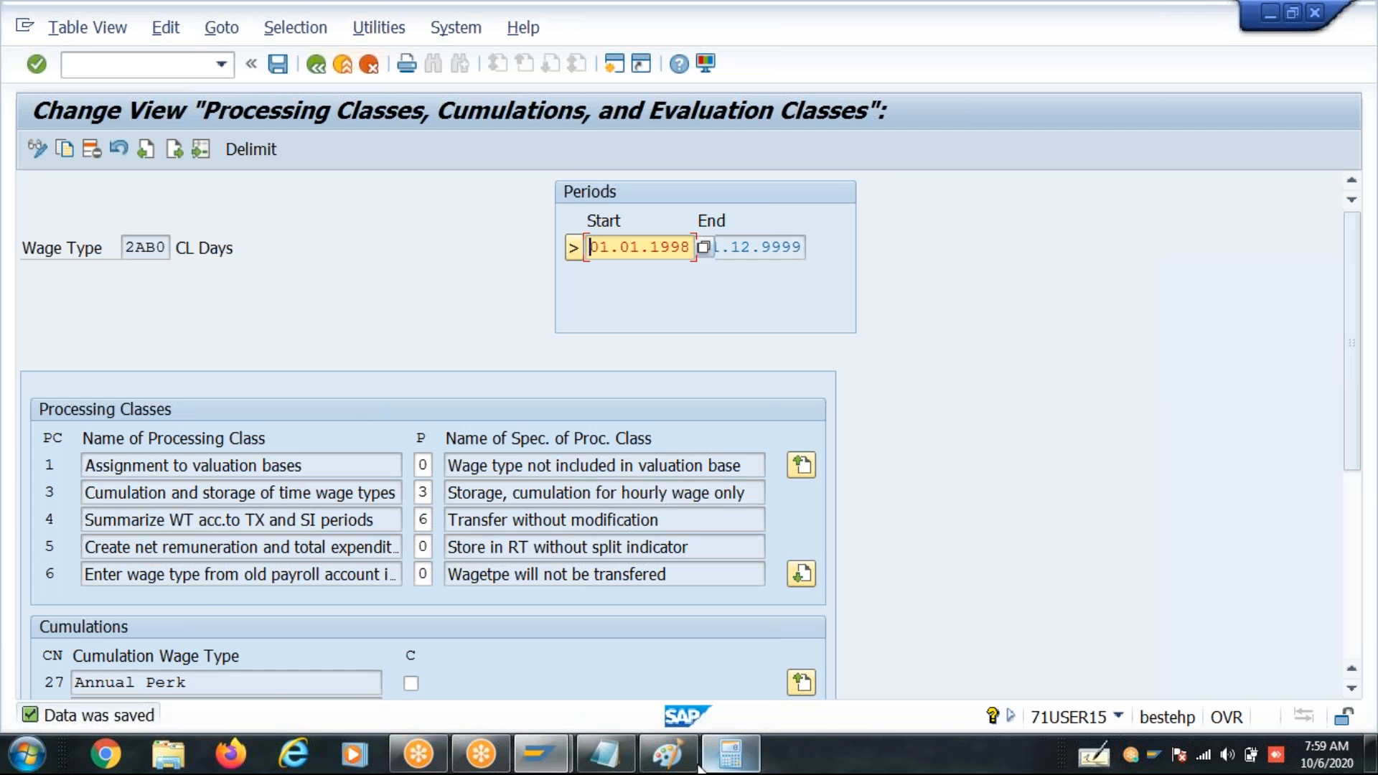
# - Switch to Paint to review the paid and unpaid absence pay examples, and return to the processing classes in SAP
pyautogui.click(669, 754)
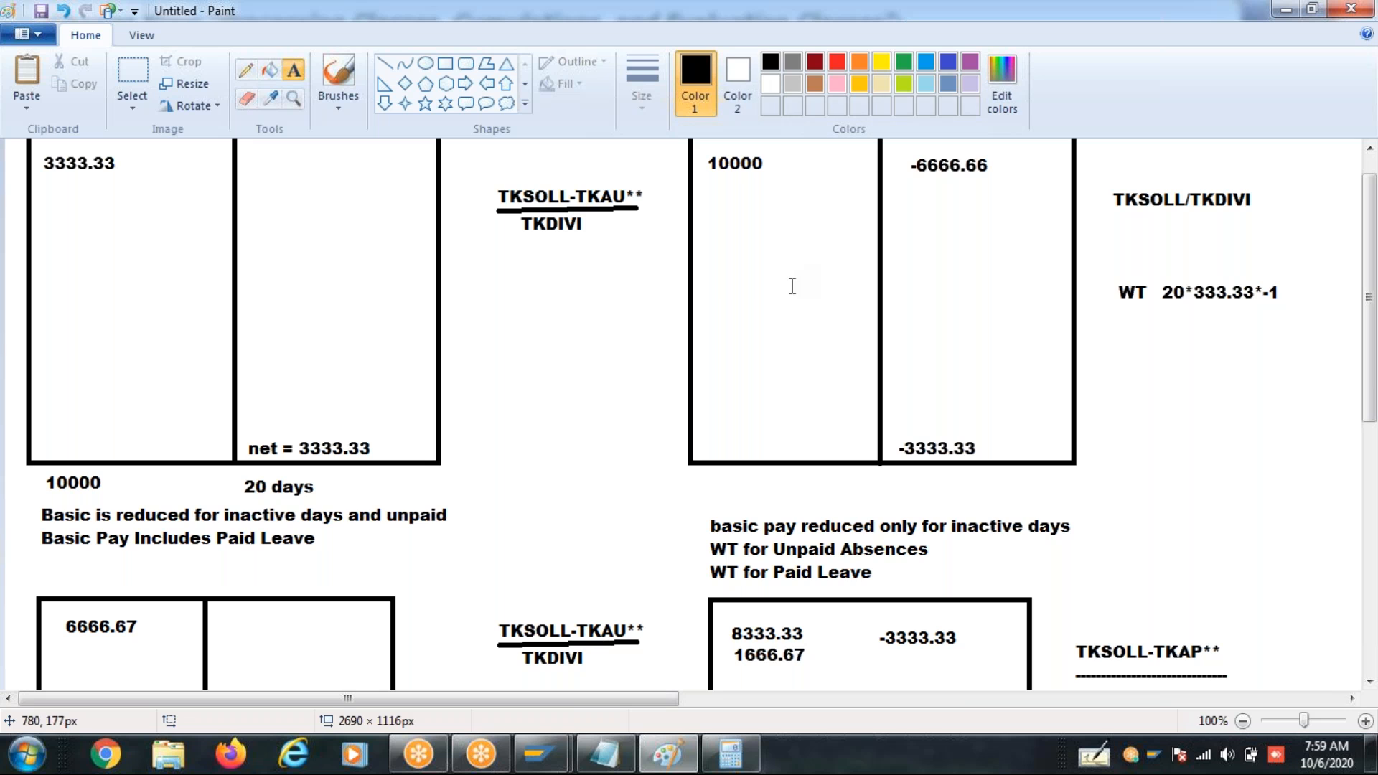
pyautogui.click(845, 294)
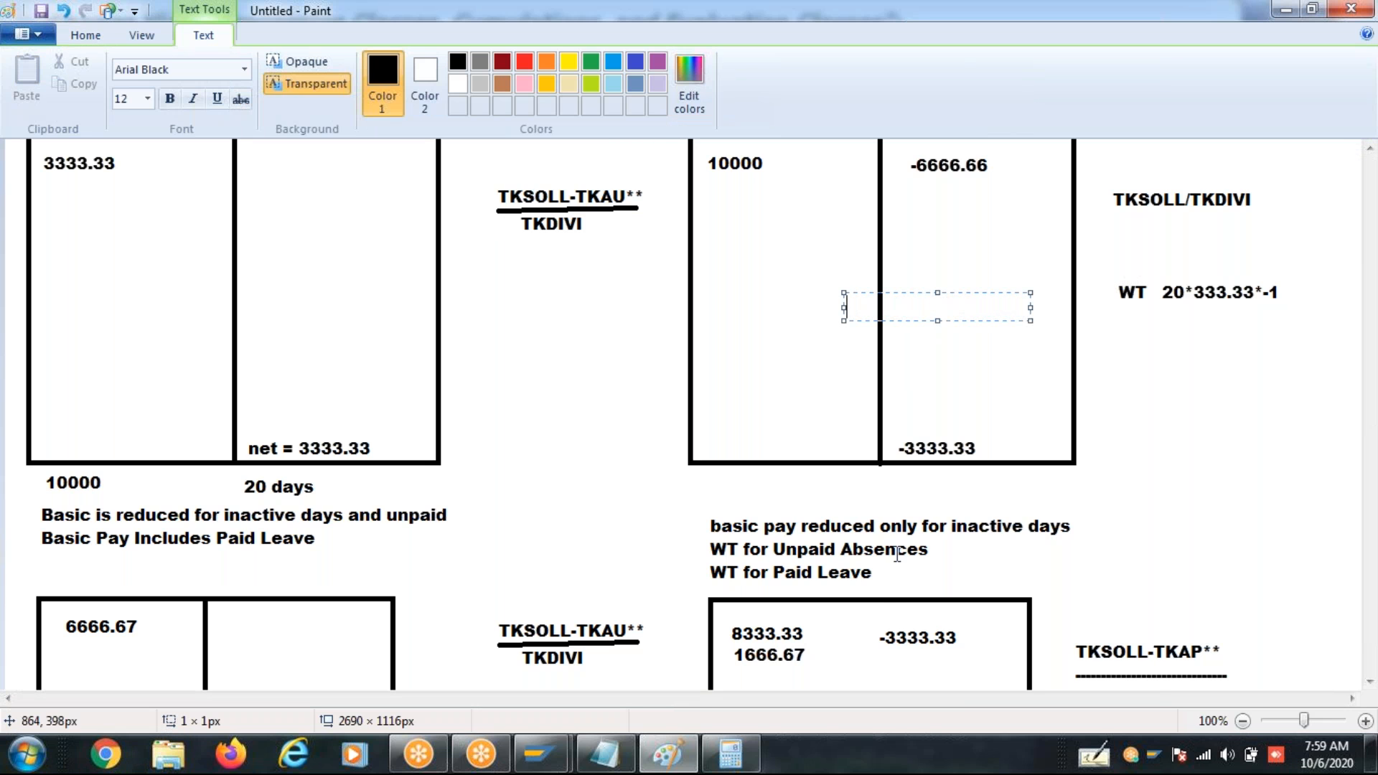
pyautogui.click(872, 639)
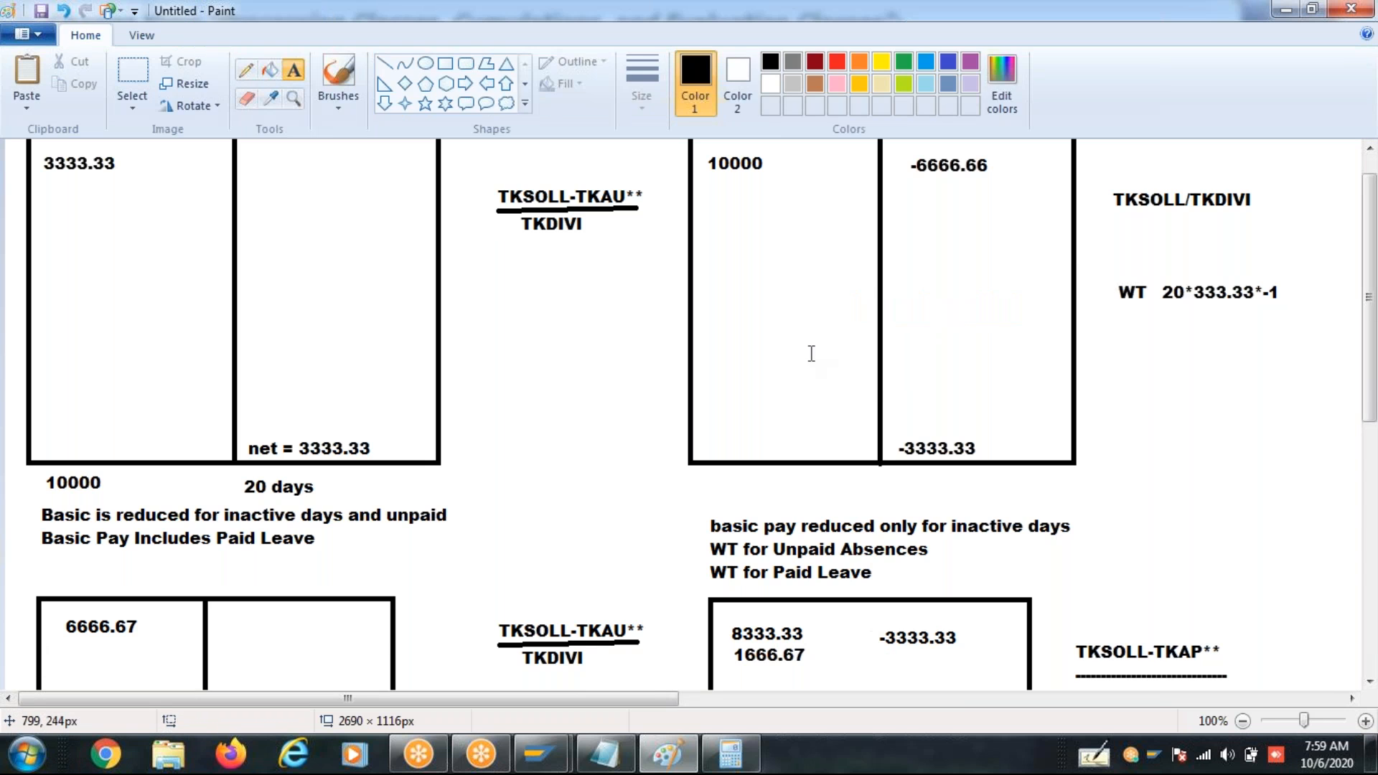
pyautogui.click(804, 337)
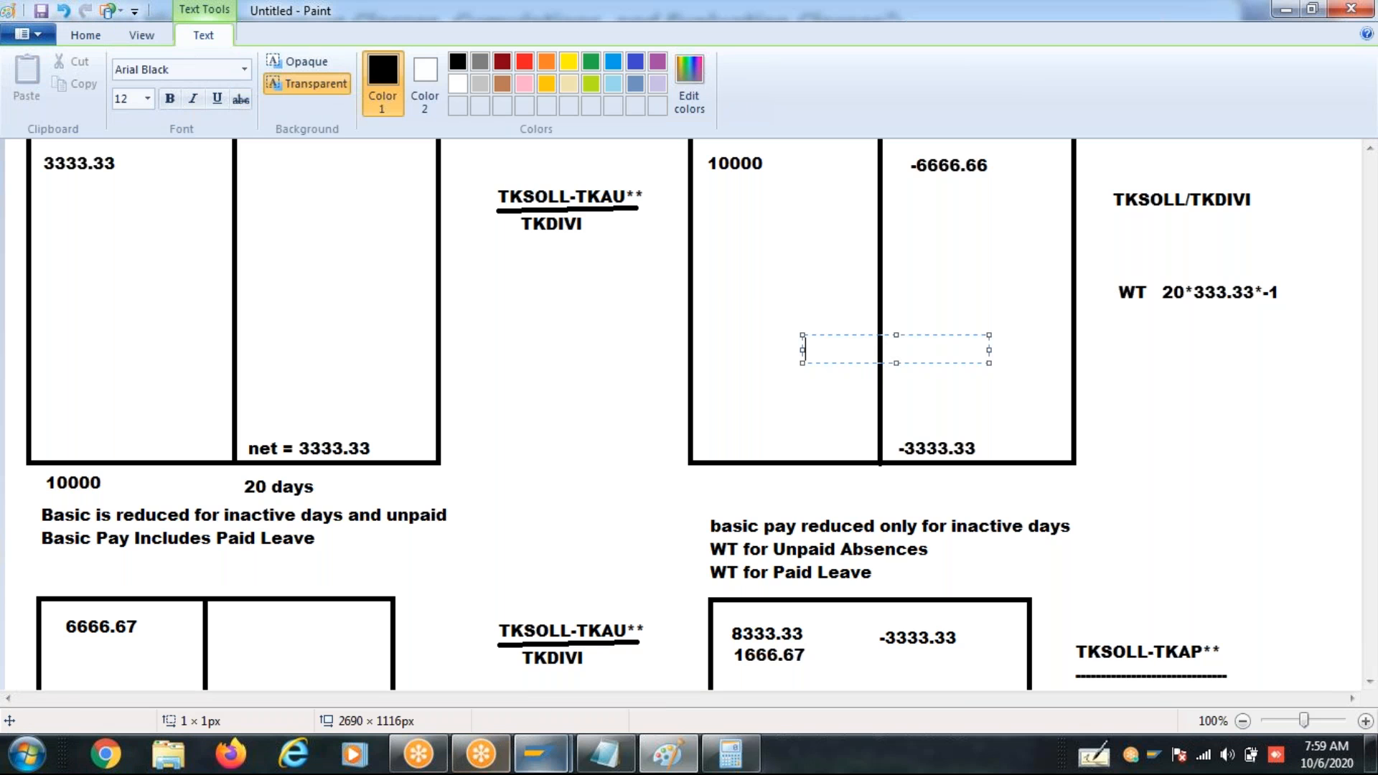
pyautogui.moveTo(542, 768)
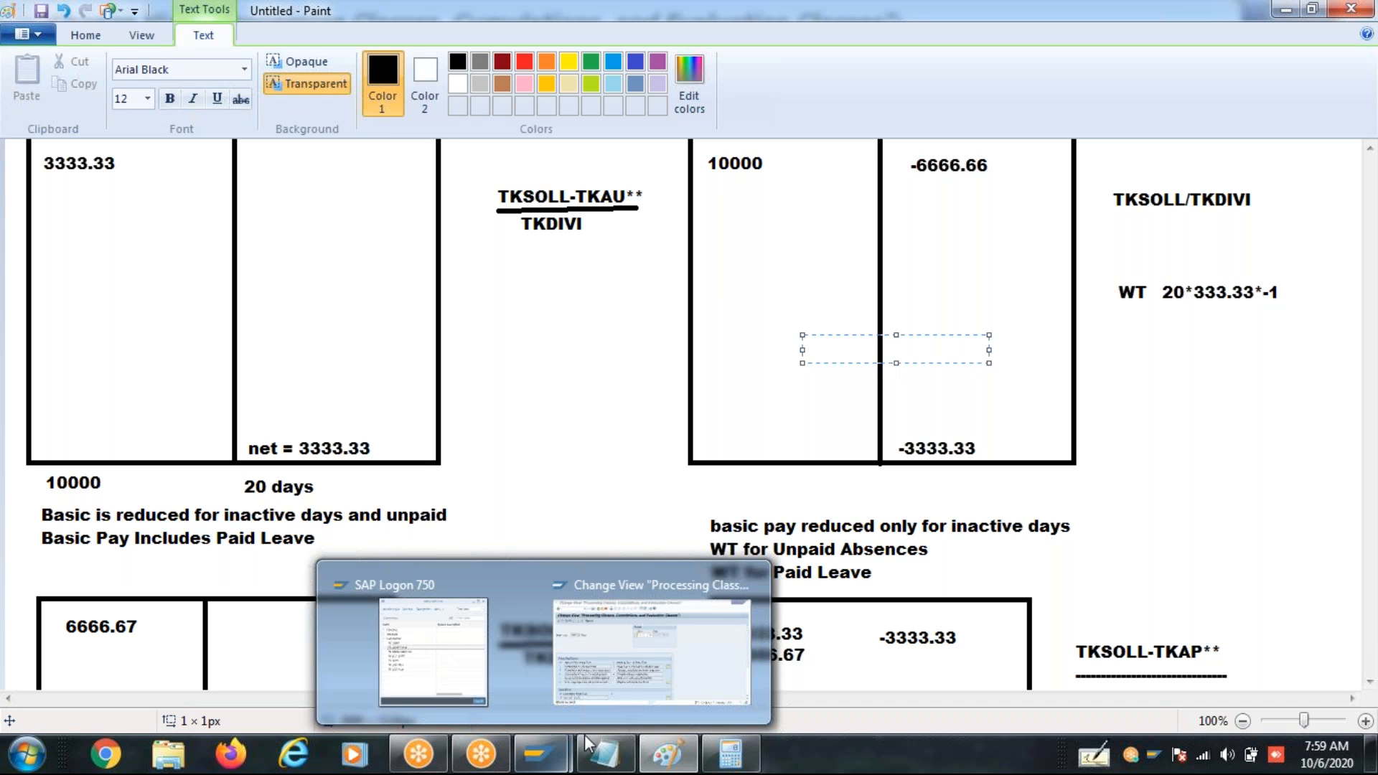
pyautogui.moveTo(718, 688)
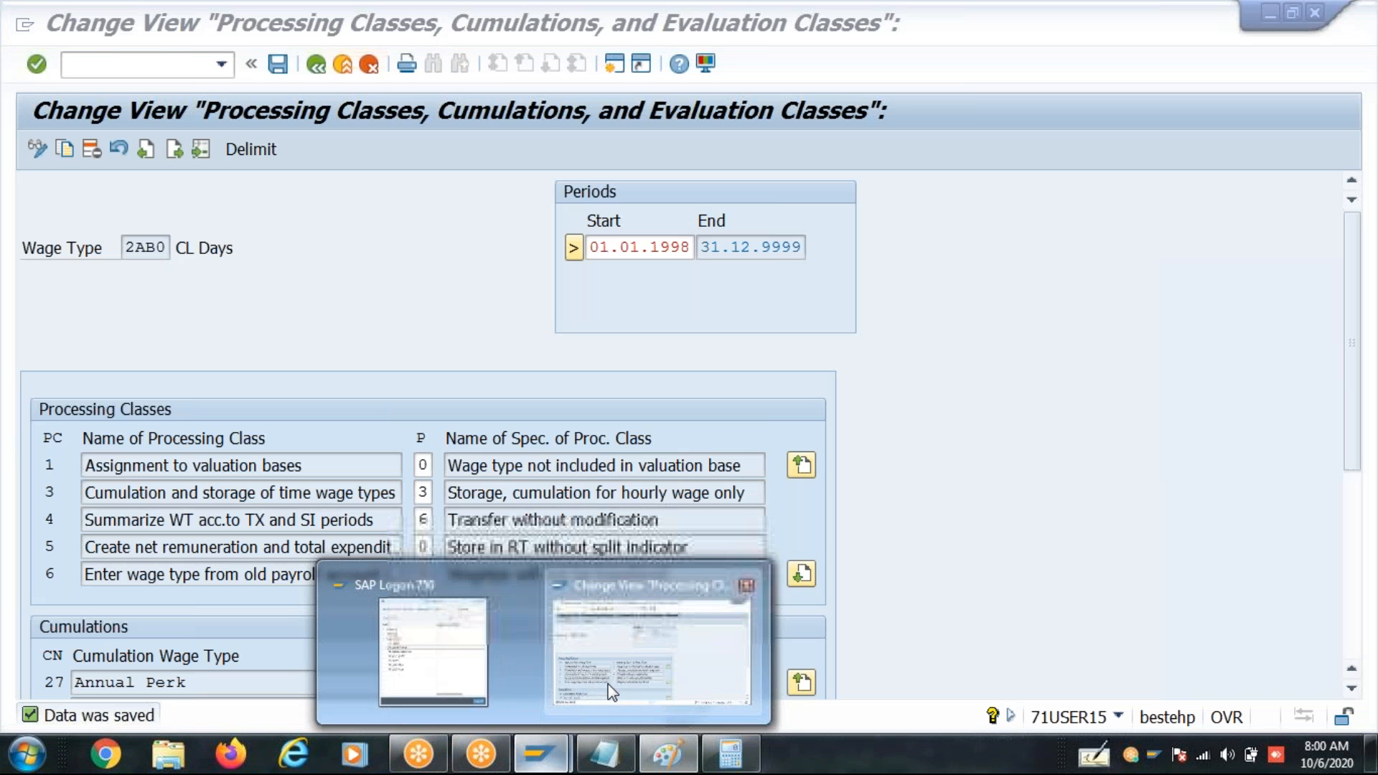
pyautogui.click(610, 691)
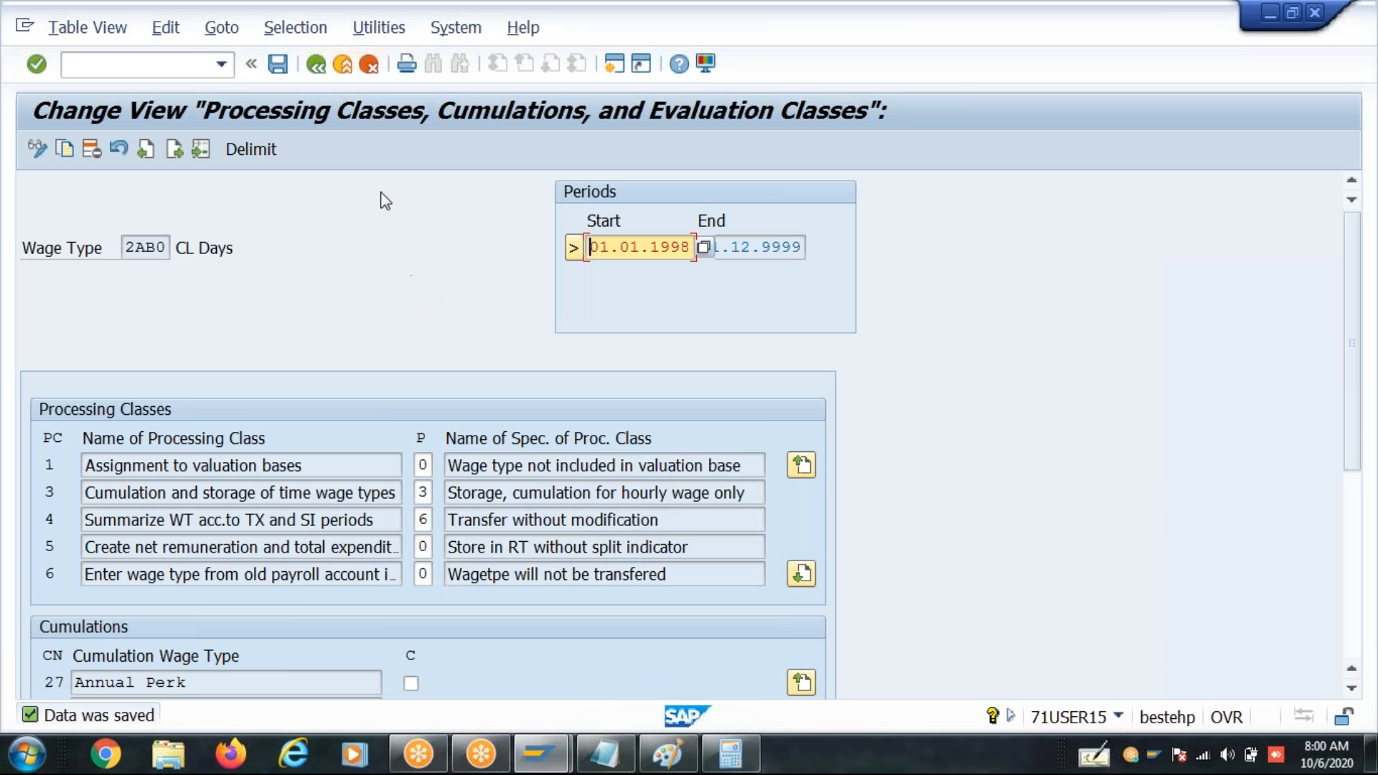
# - Leave the processing class view and start transaction PU30 with Copy as the maintenance method
pyautogui.click(317, 70)
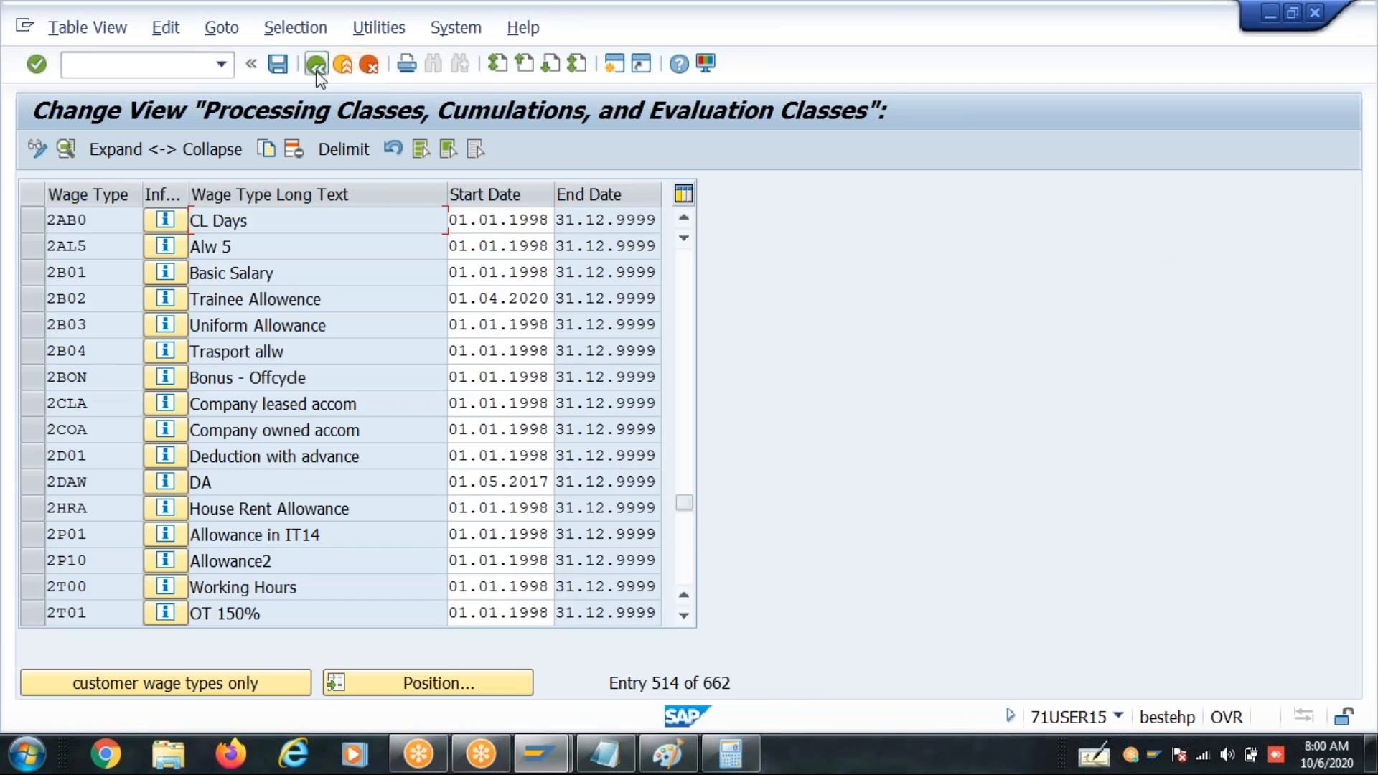
pyautogui.click(315, 70)
pyautogui.click(314, 66)
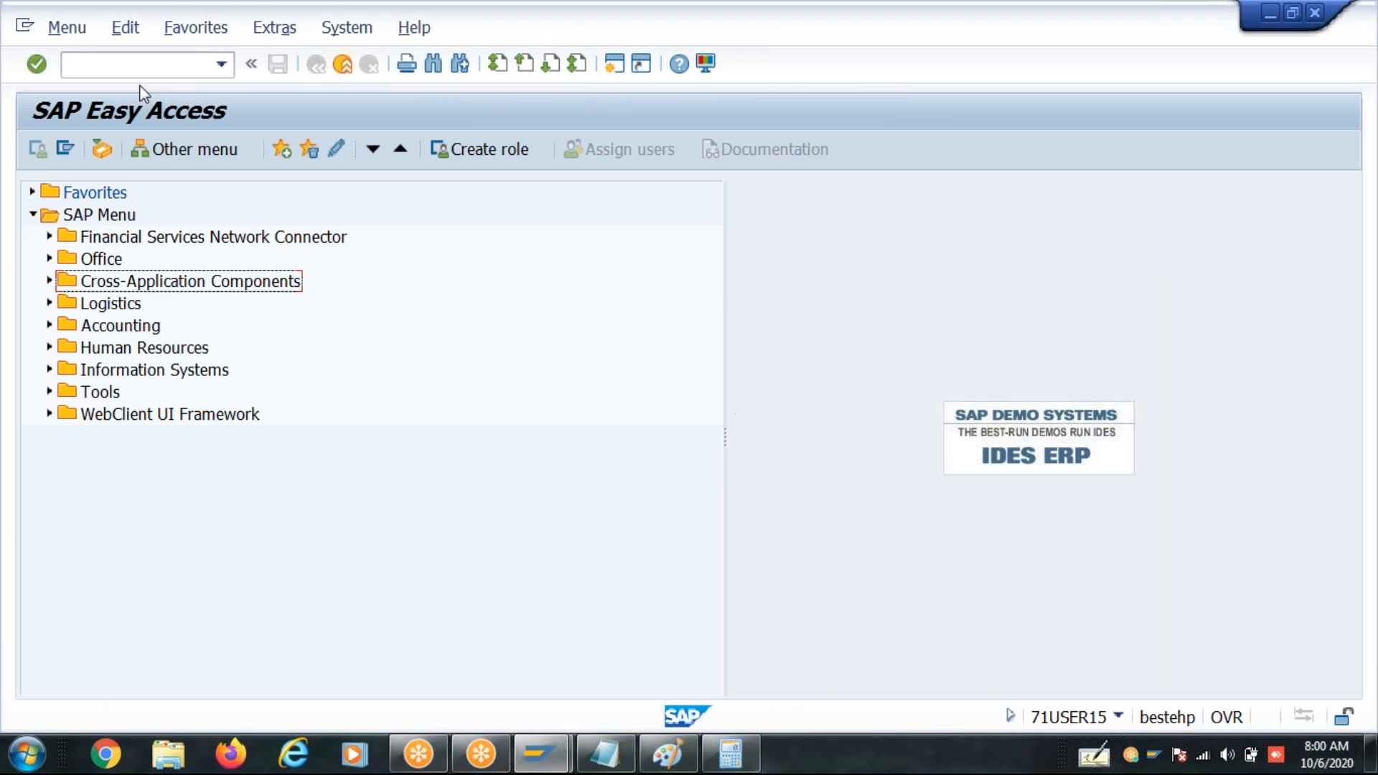
pyautogui.write('pu2')
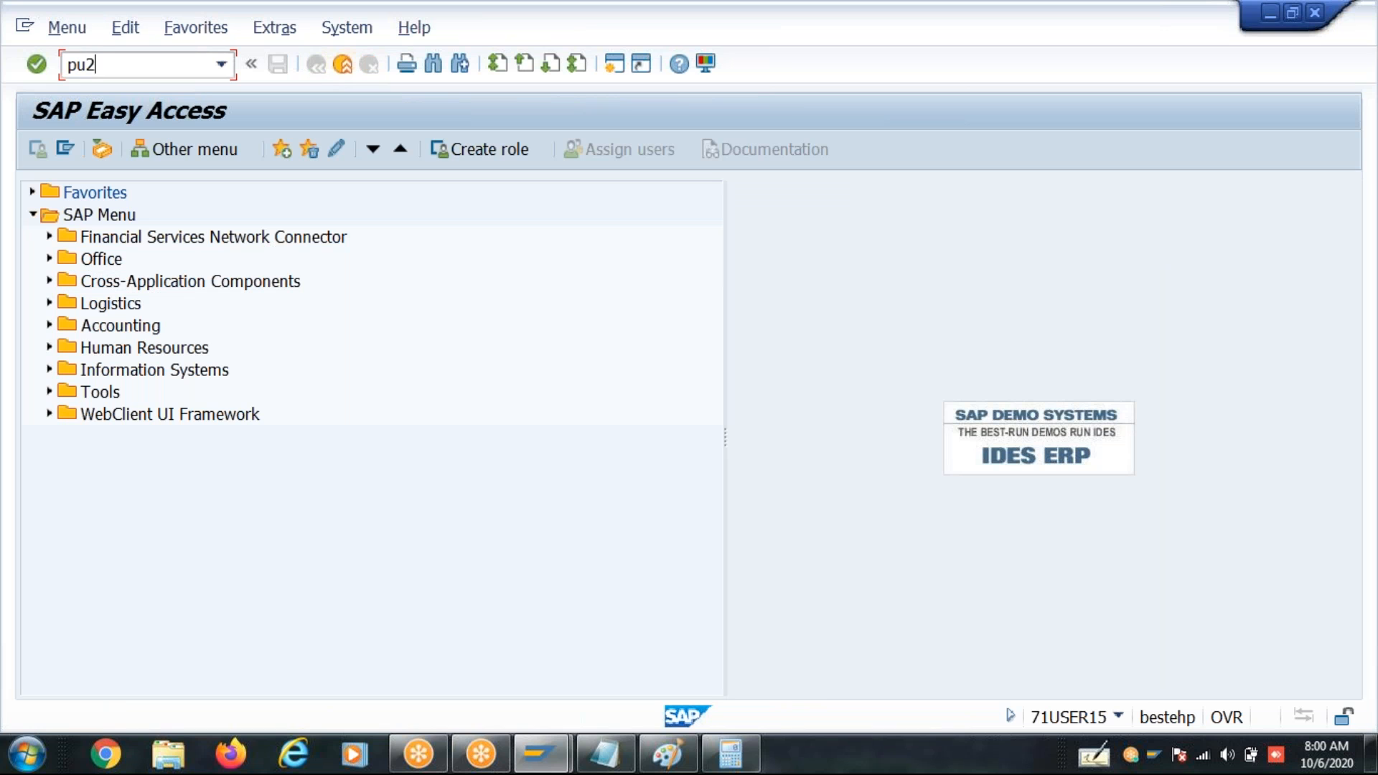
pyautogui.press('BackSpace')
pyautogui.write('30')
pyautogui.press('Return')
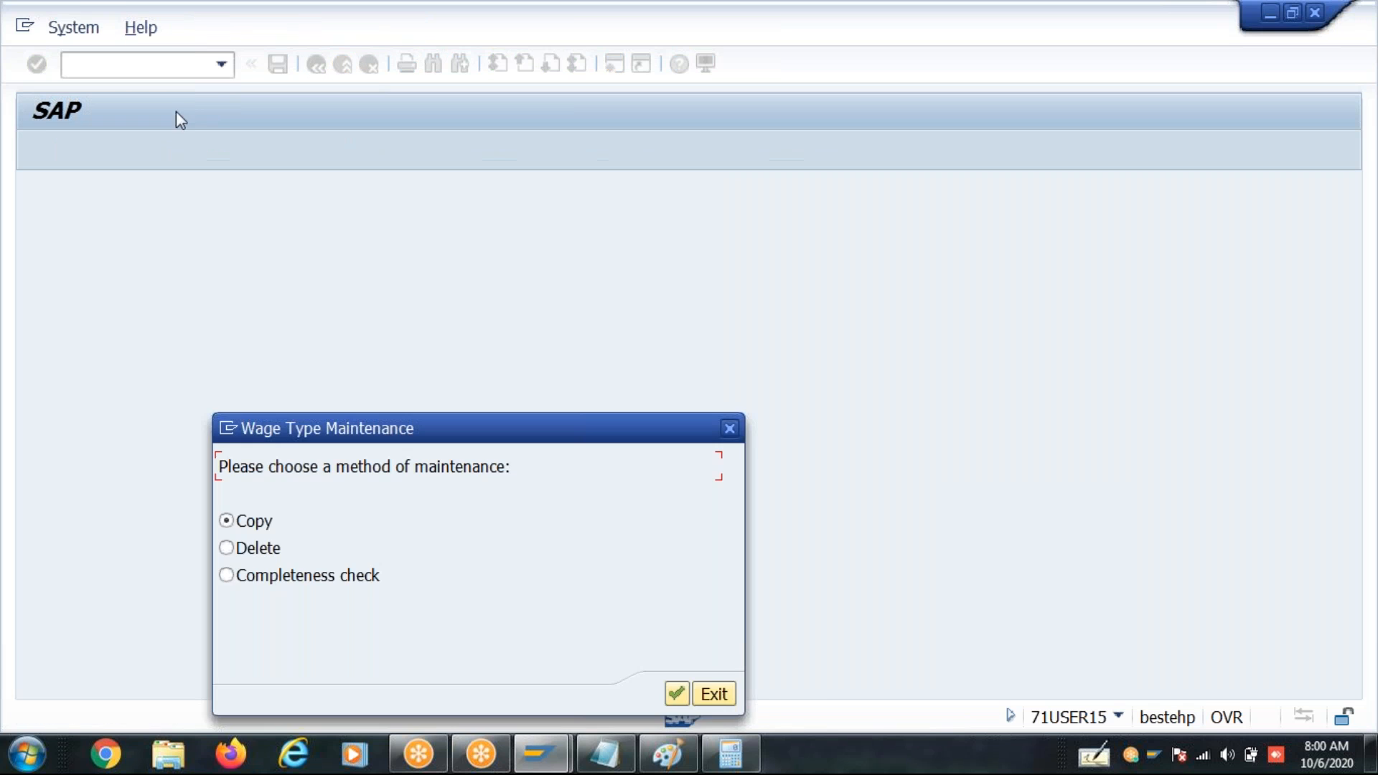
pyautogui.click(676, 693)
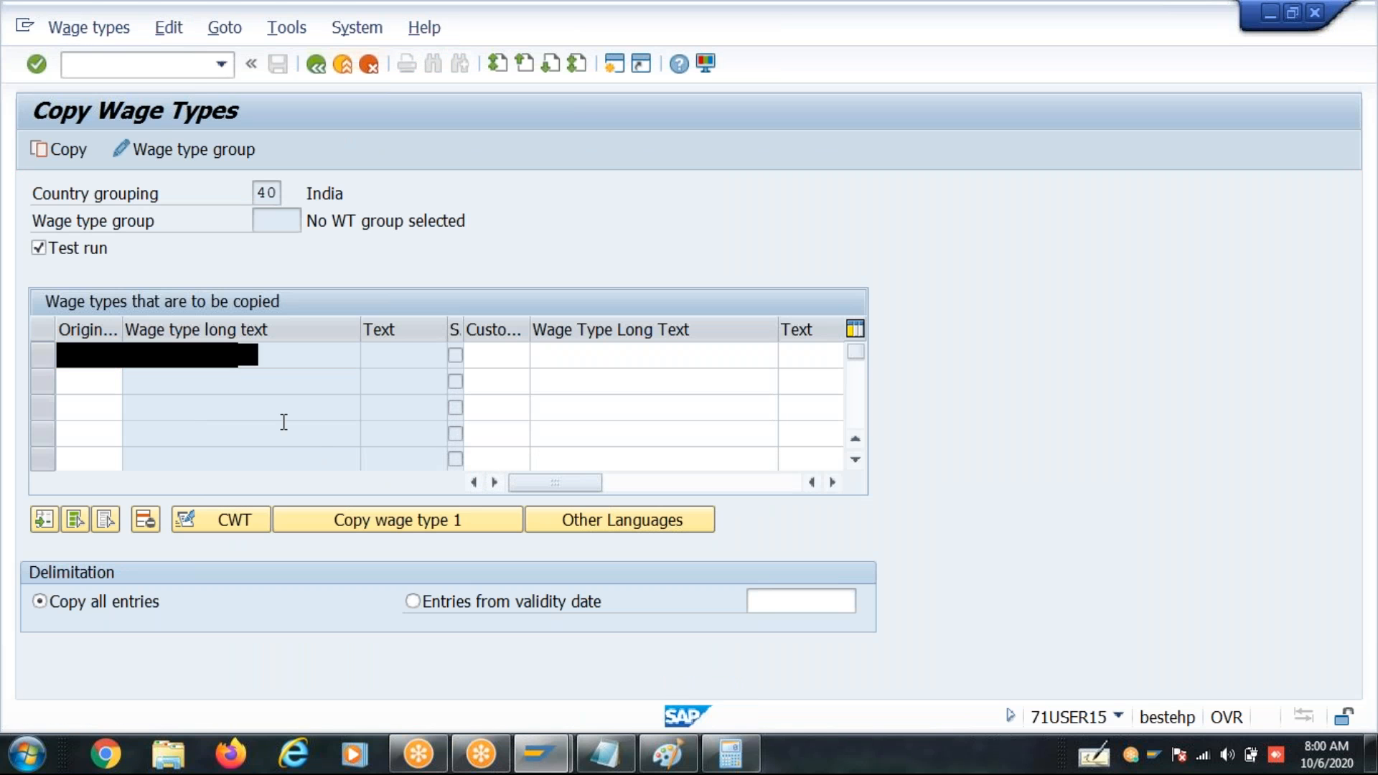
# - Enter 2AB0 as the original wage type and 2AB1 as the customer wage type
pyautogui.write('2ab0')
pyautogui.press('Return')
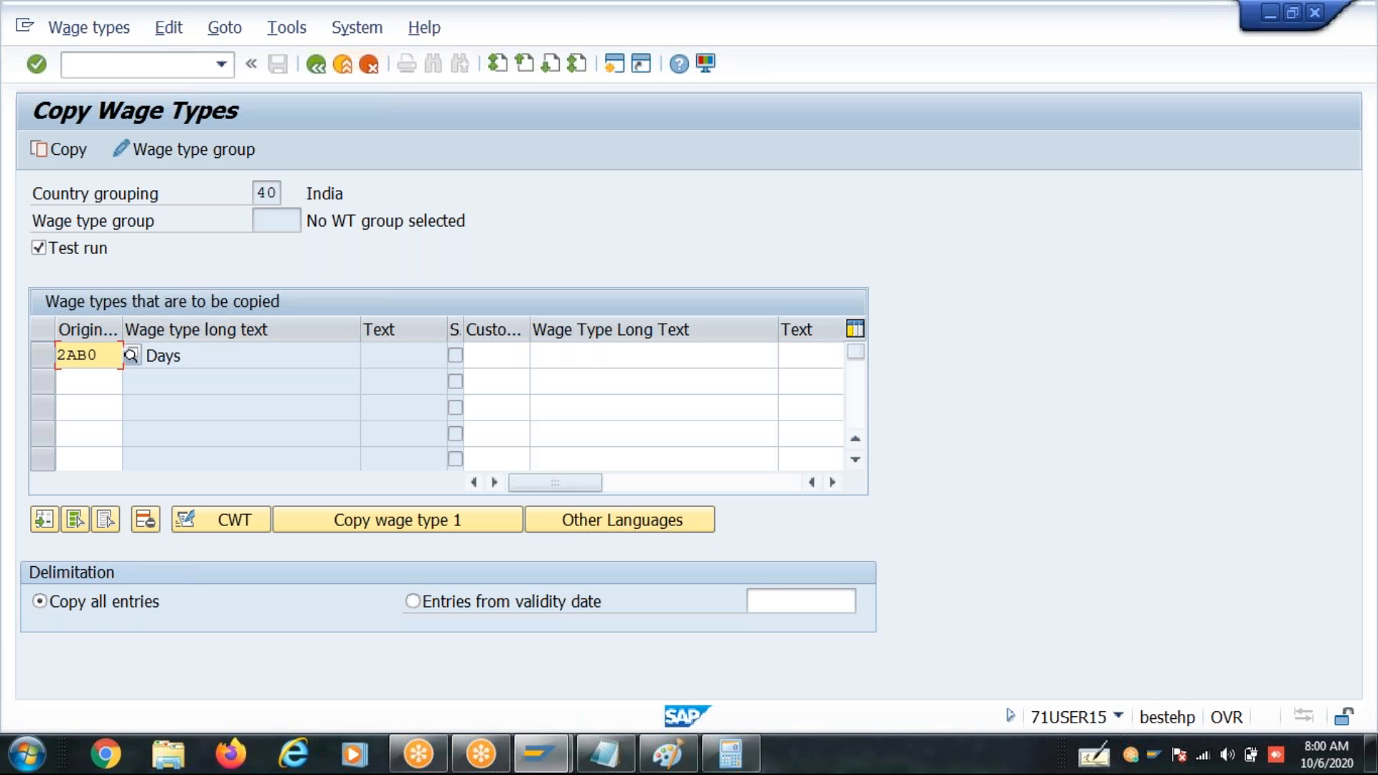
pyautogui.click(488, 364)
pyautogui.write('2')
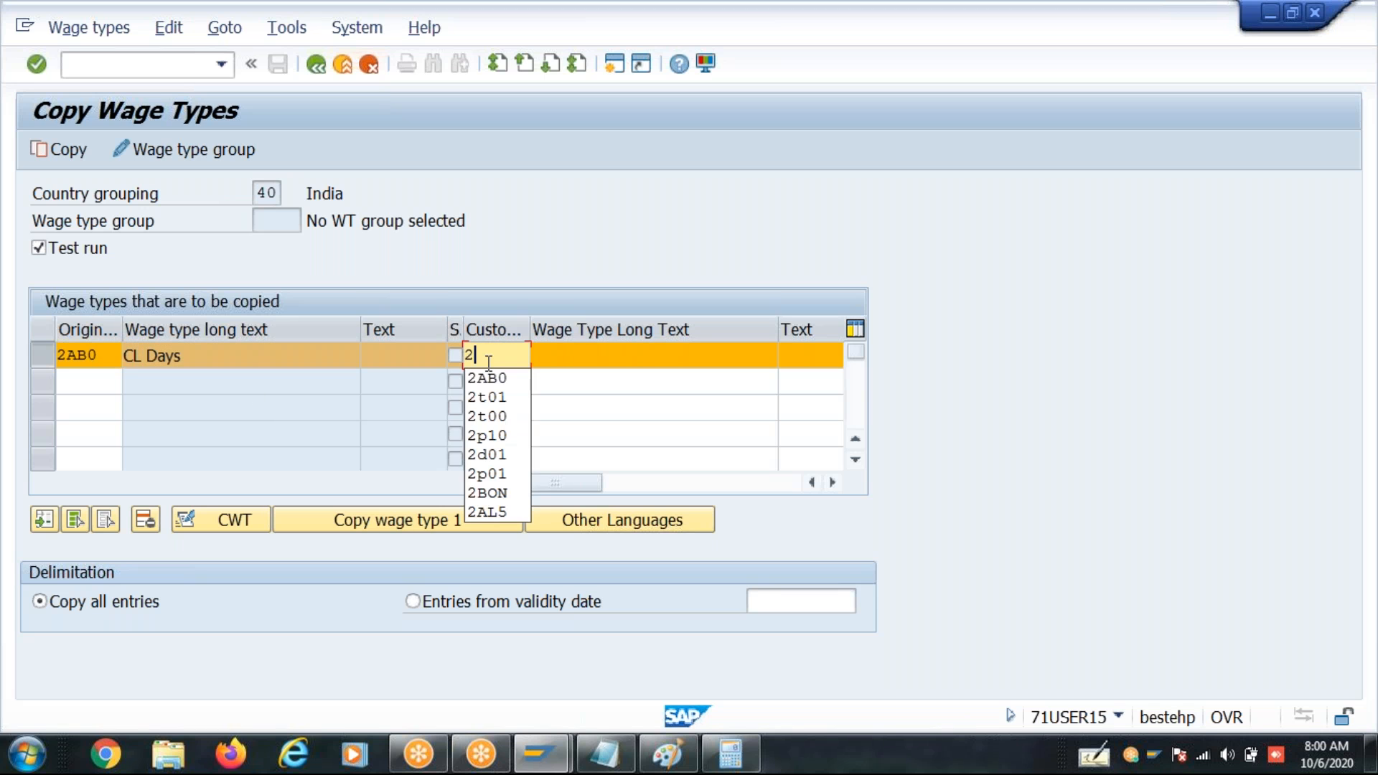
pyautogui.write('AB1')
pyautogui.press('Return')
# - Create multiple copies of 2AB0 starting at 2AB1, with 5 wage types and an increase of 1 each step
pyautogui.click(471, 527)
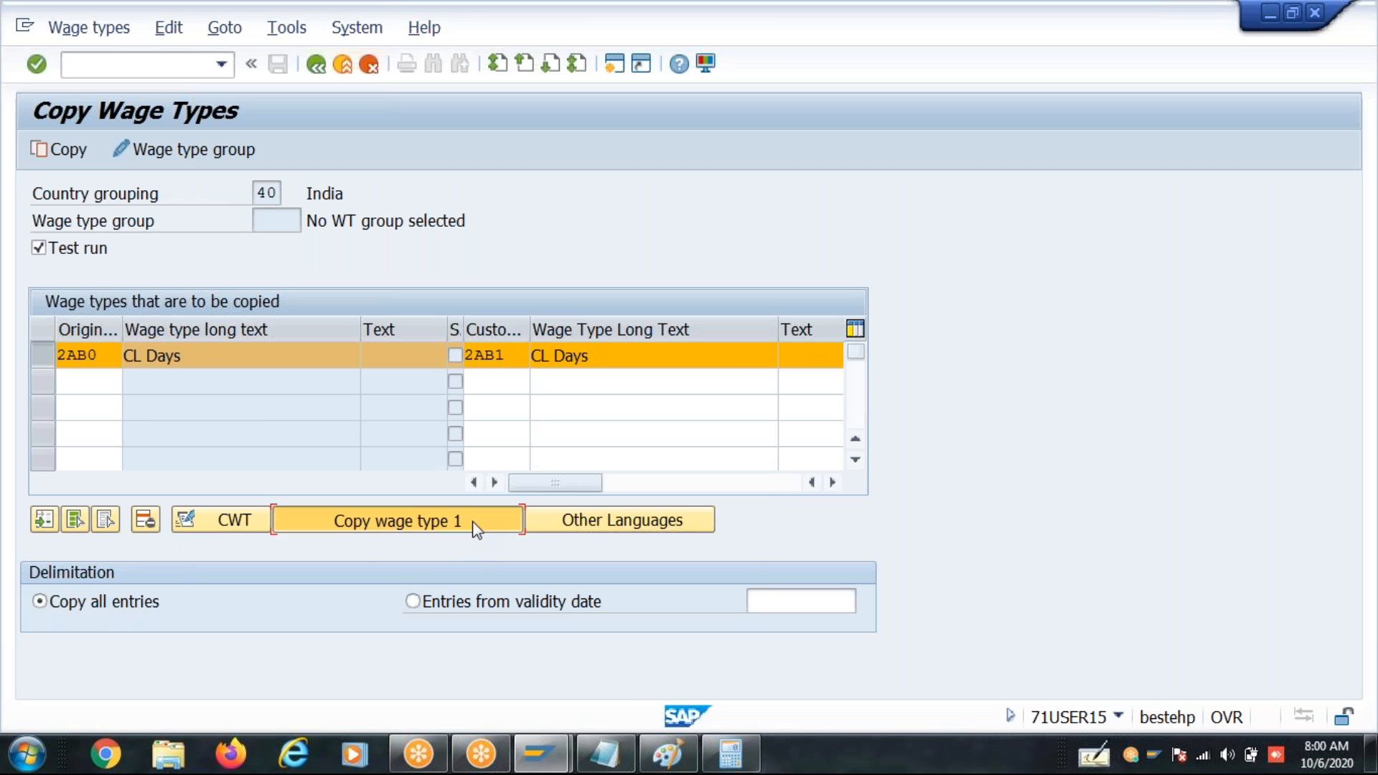
pyautogui.press('Tab')
pyautogui.write('5')
pyautogui.press('Tab')
pyautogui.write('1')
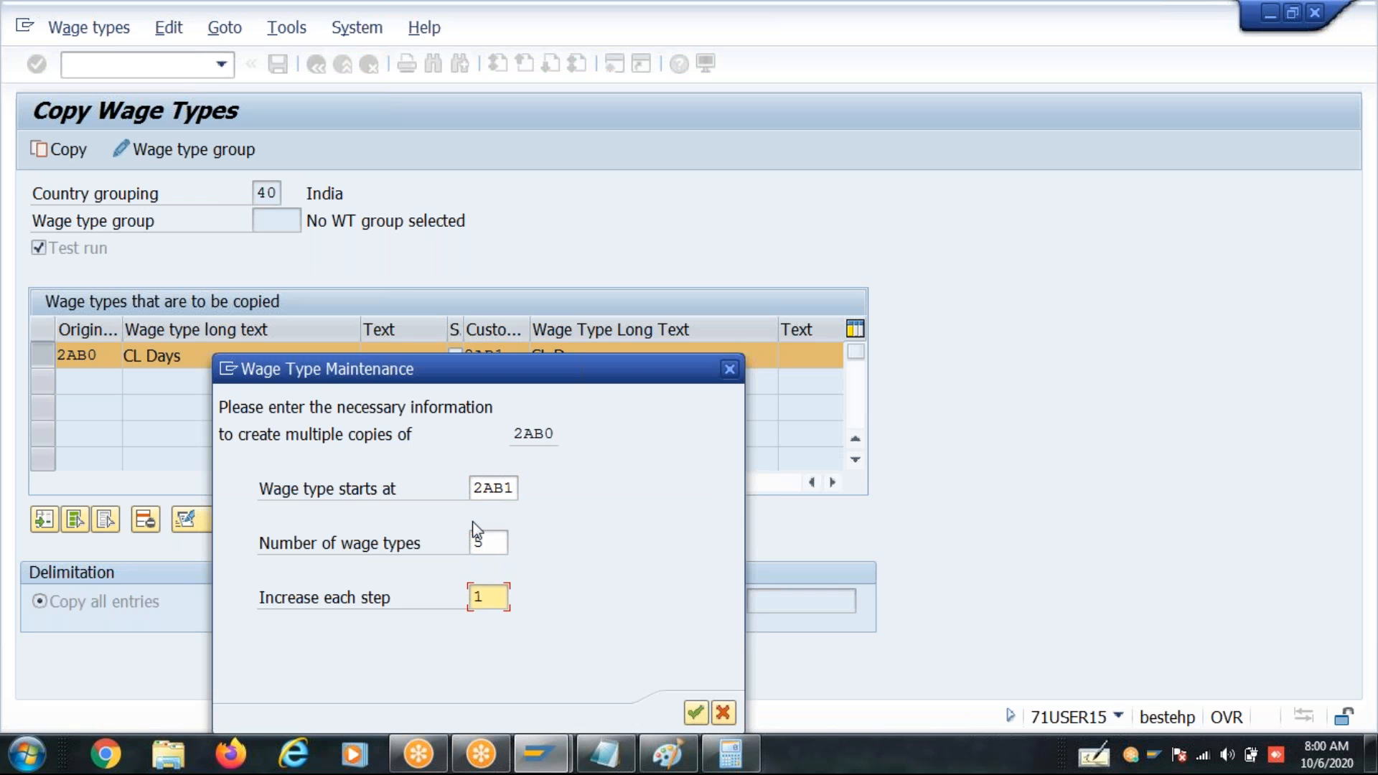
pyautogui.press('Return')
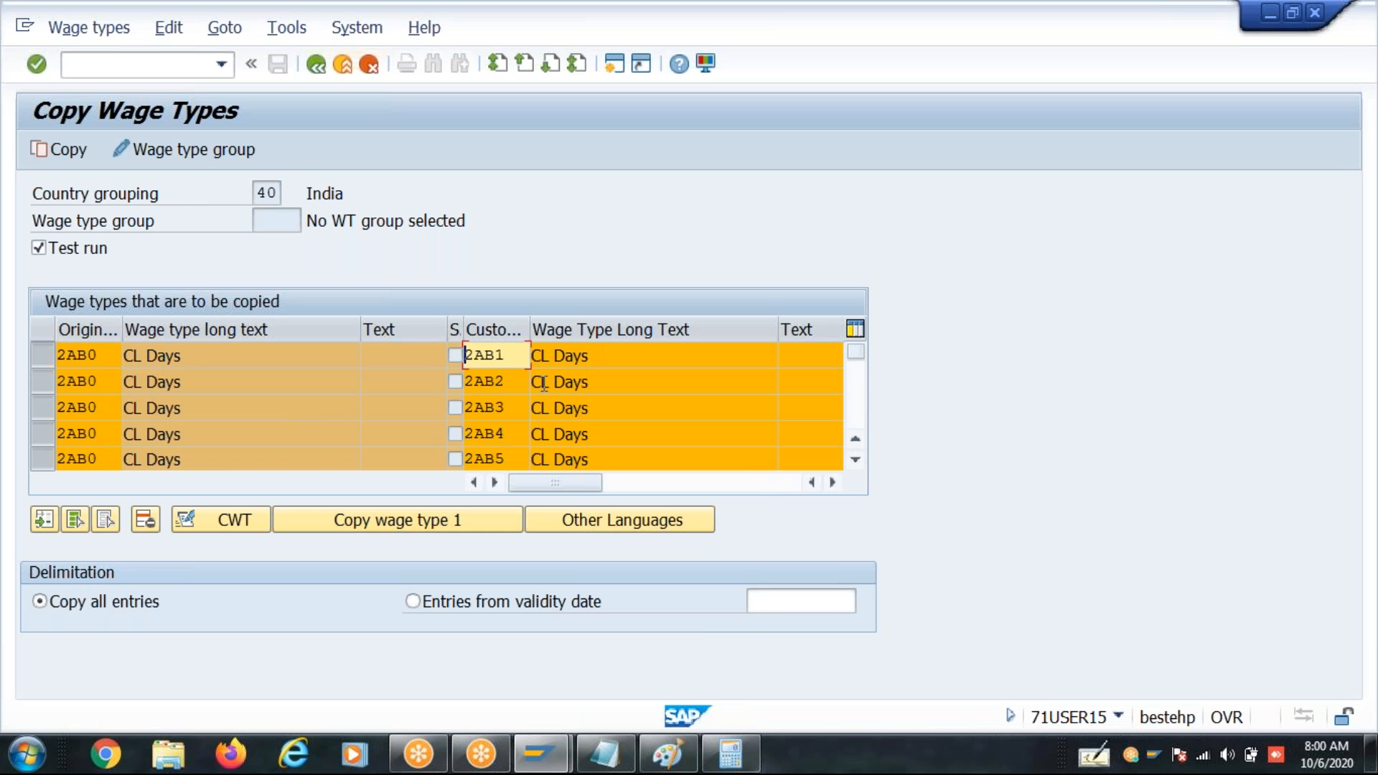
# - Change the long text of customer wage type 2AB2 to "EL days"
pyautogui.click(543, 382)
pyautogui.press('BackSpace')
pyautogui.press('BackSpace')
pyautogui.write('E')
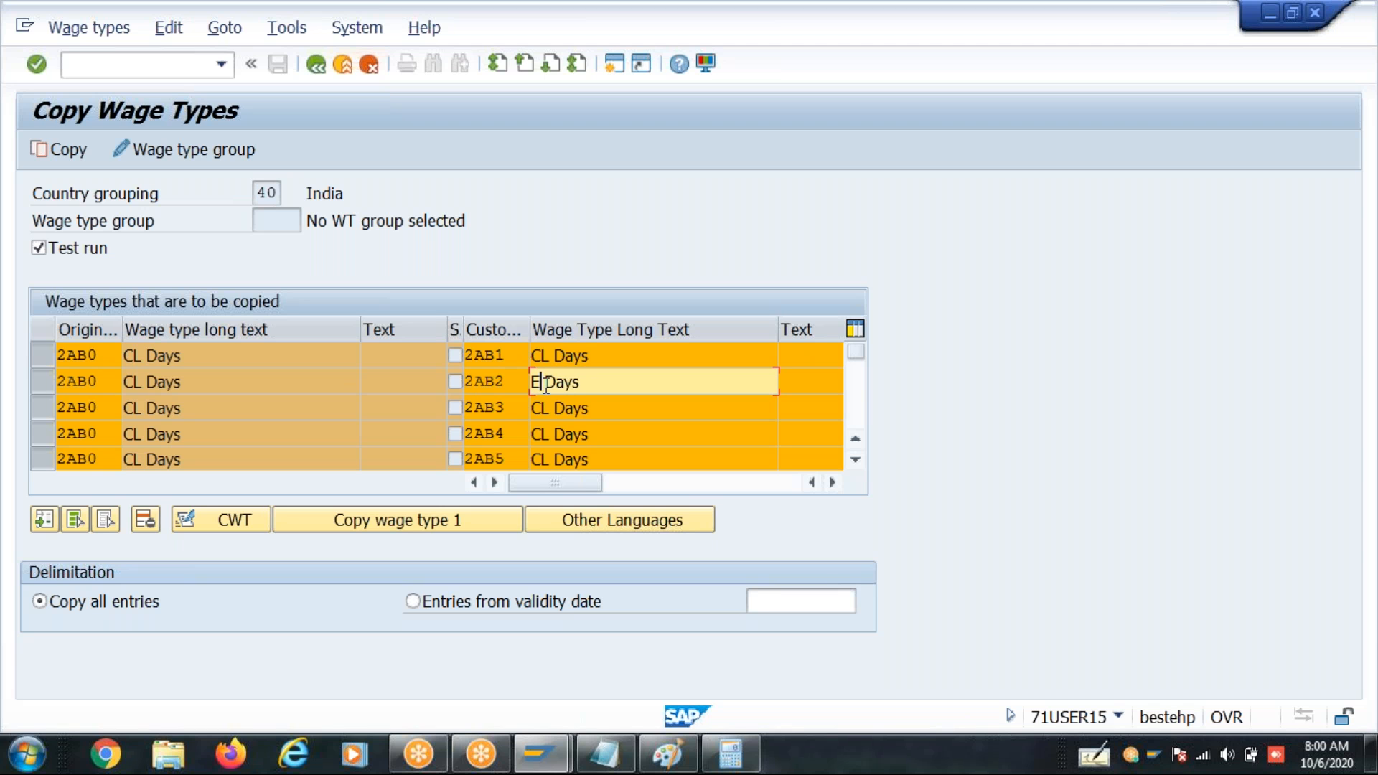
pyautogui.write('L')
pyautogui.write('days')
# - Change the long text of customer wage type 2AB3 to "LWOP Days"
pyautogui.click(599, 408)
pyautogui.press('BackSpace')
pyautogui.press('BackSpace')
pyautogui.press('BackSpace')
pyautogui.press('BackSpace')
pyautogui.press('BackSpace')
pyautogui.press('BackSpace')
pyautogui.press('BackSpace')
pyautogui.write('WOR')
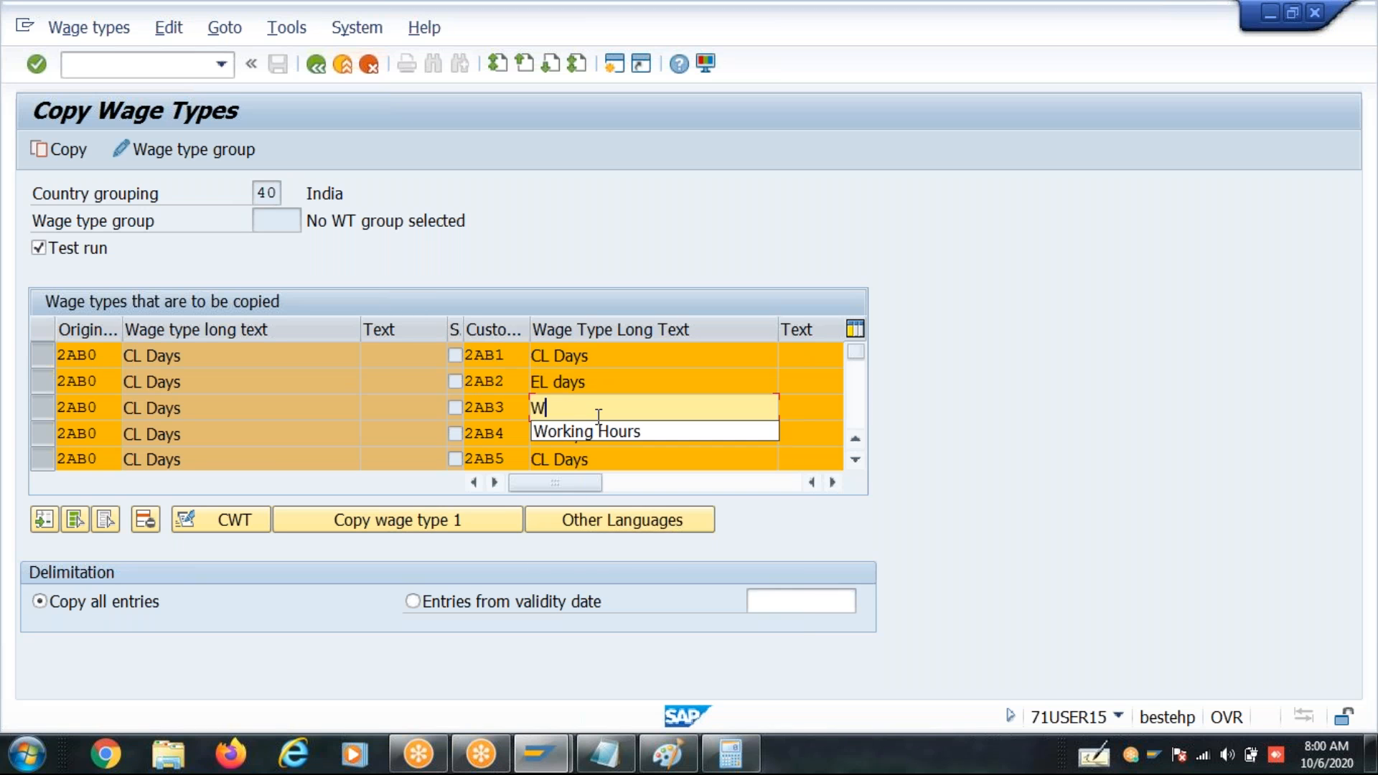
pyautogui.press('BackSpace')
pyautogui.press('BackSpace')
pyautogui.press('BackSpace')
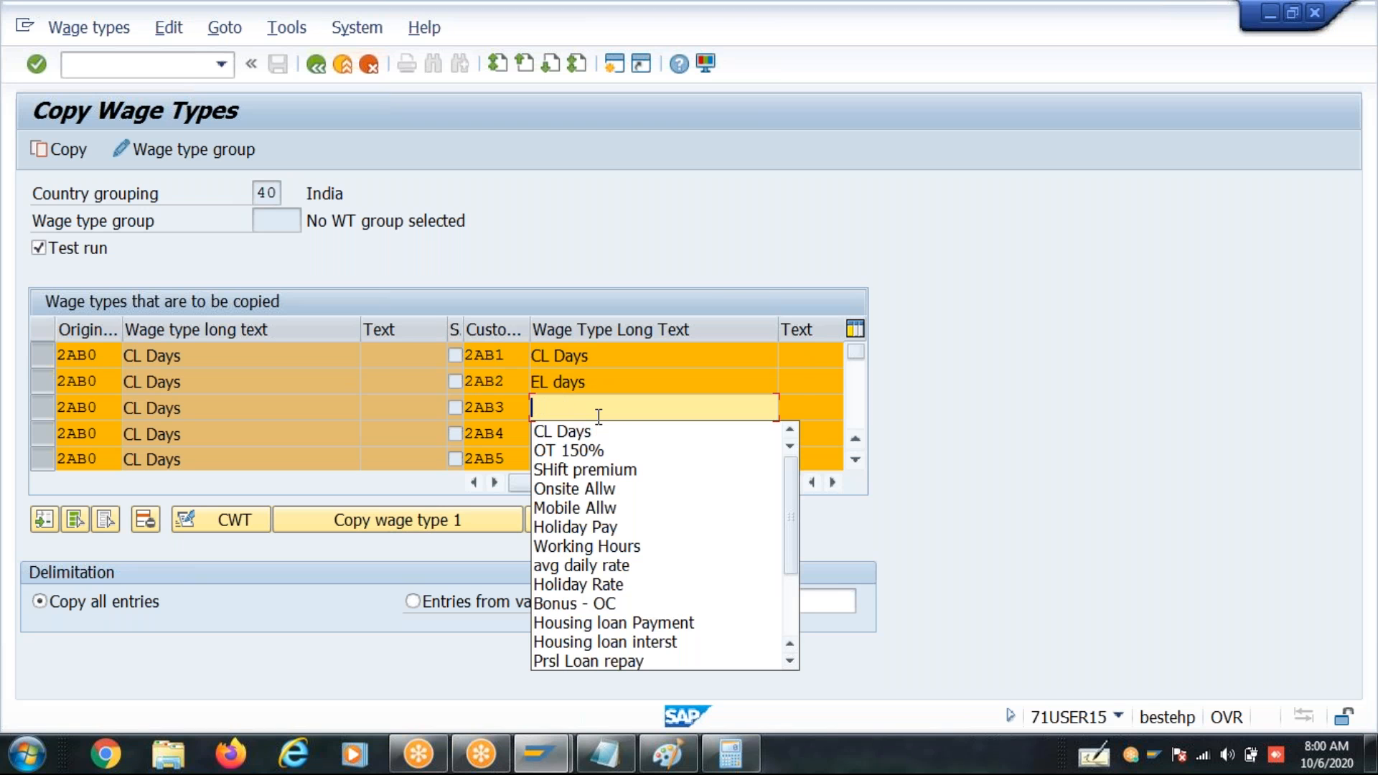
pyautogui.write('LWOP Days')
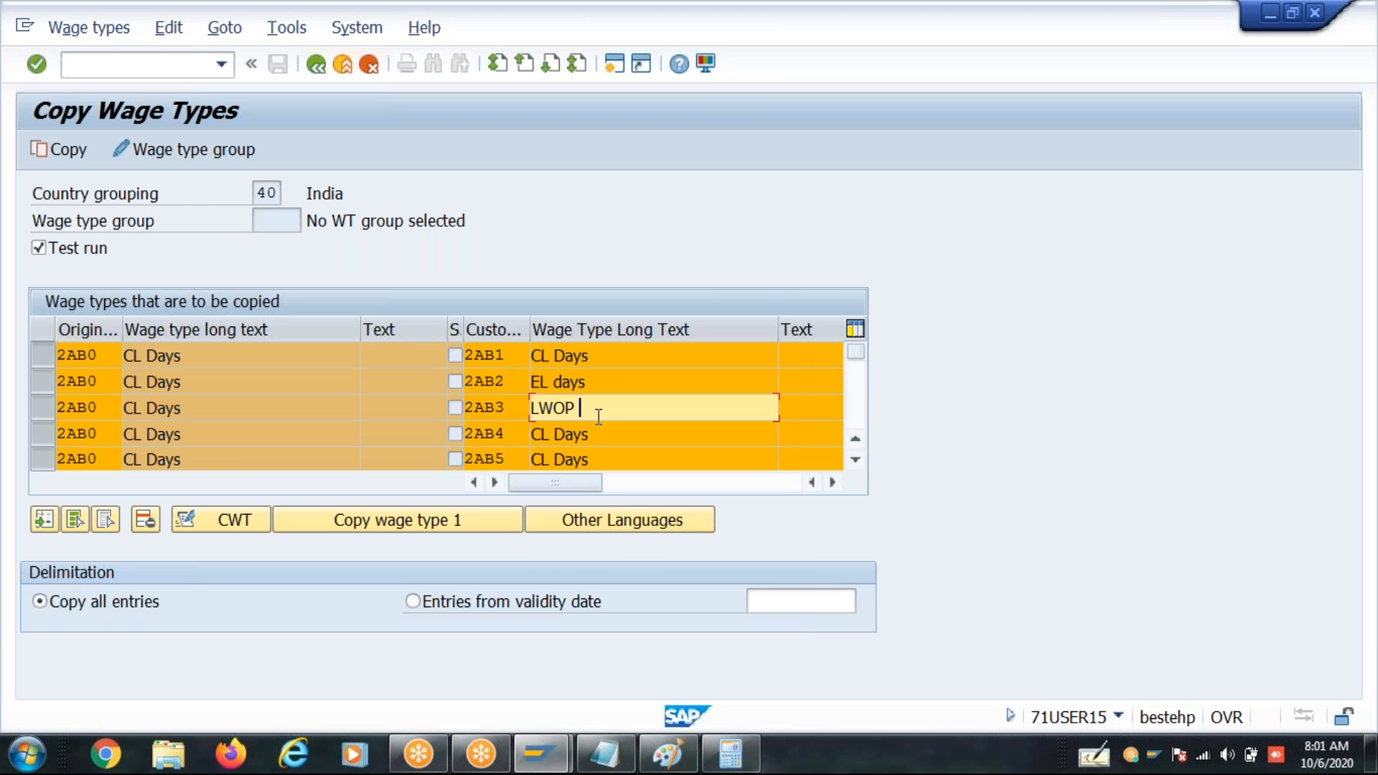
# - Change the long text of customer wage type 2AB4 to "SL Days"
pyautogui.click(606, 436)
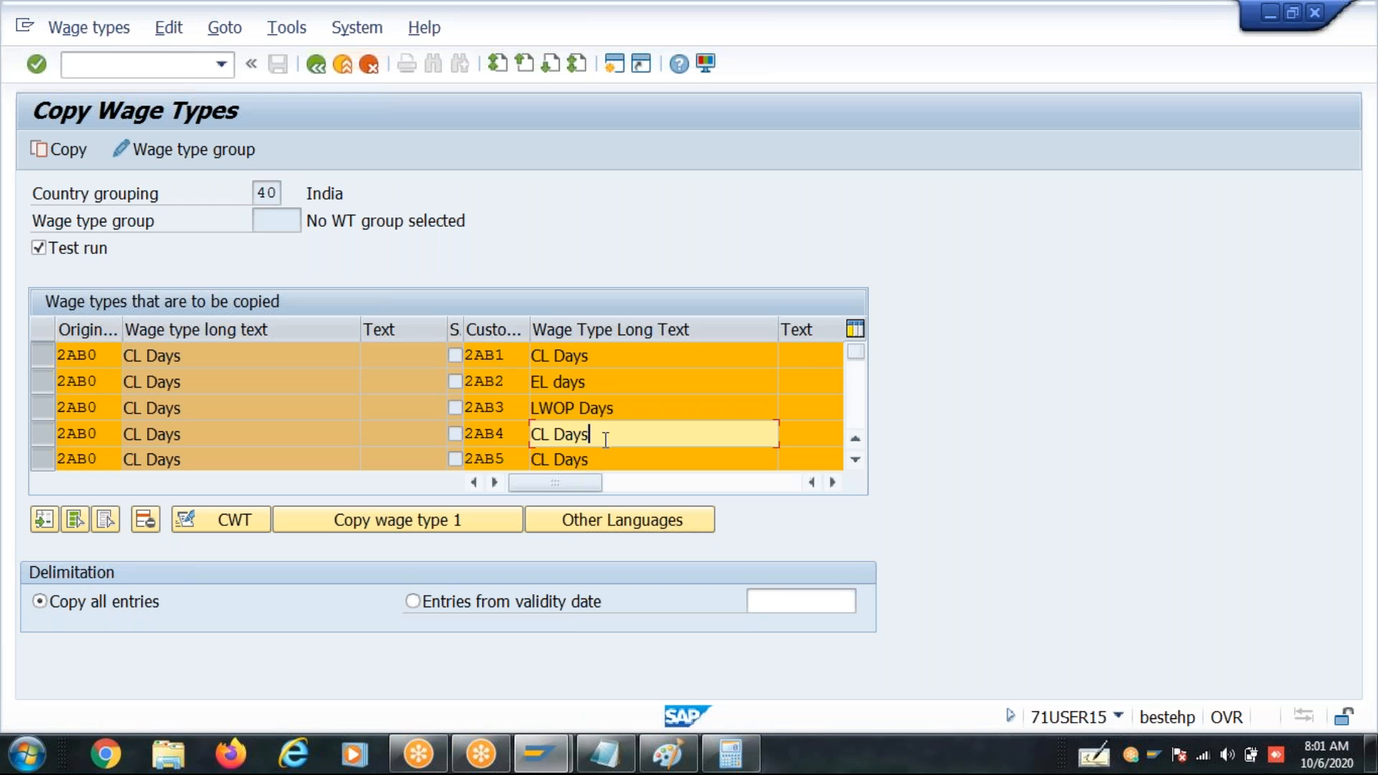
pyautogui.press('BackSpace')
pyautogui.press('BackSpace')
pyautogui.press('BackSpace')
pyautogui.press('BackSpace')
pyautogui.press('BackSpace')
pyautogui.press('BackSpace')
pyautogui.press('BackSpace')
pyautogui.write('SL Days')
# - Change the long text of customer wage type 2AB5 to "SL unpaid Days"
pyautogui.click(606, 463)
pyautogui.press('BackSpace')
pyautogui.press('BackSpace')
pyautogui.press('BackSpace')
pyautogui.press('BackSpace')
pyautogui.press('BackSpace')
pyautogui.press('BackSpace')
pyautogui.press('BackSpace')
pyautogui.write('SL unpaid Days')
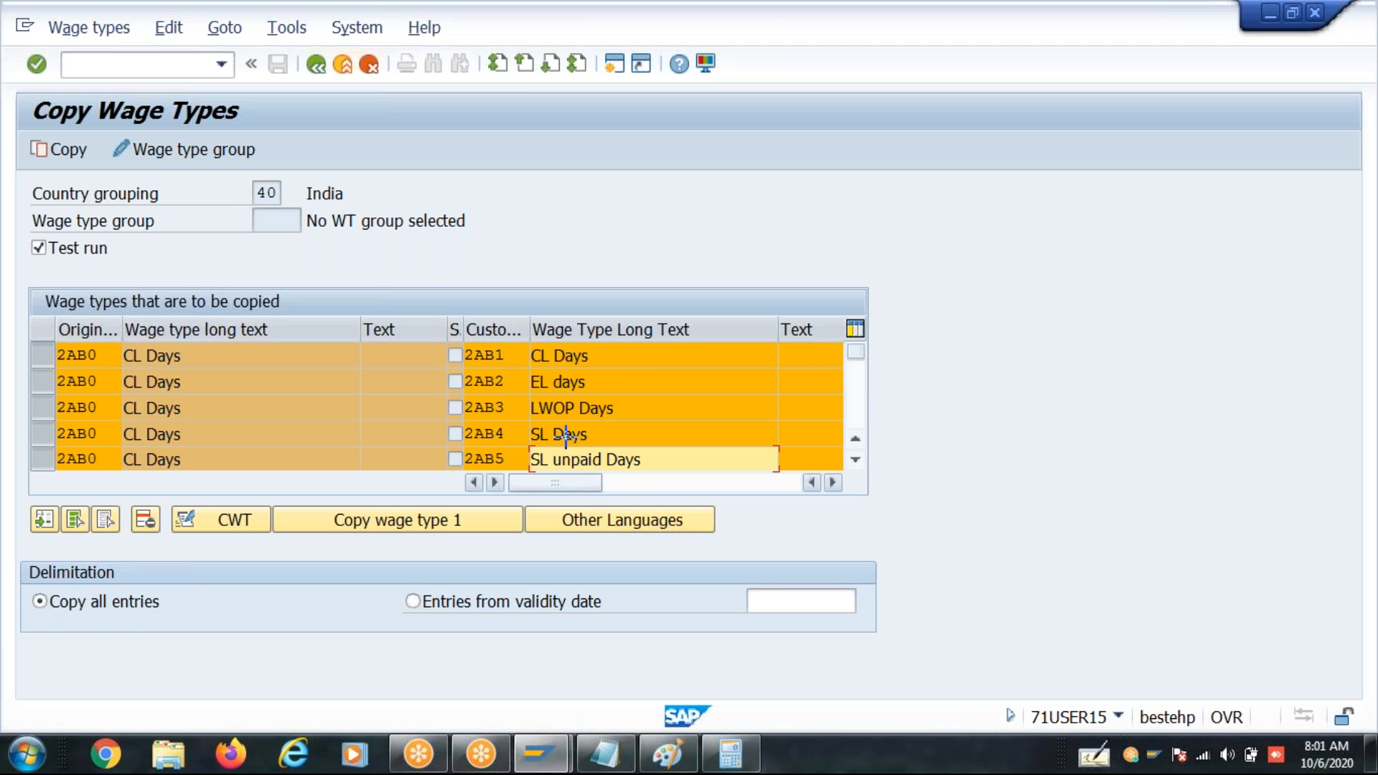
# - Move the long texts of 2AB2 to 2AB5 up one row as a block, replacing CL Days at 2AB1
pyautogui.hotkey('ctrl', 'y')
pyautogui.moveTo(540, 379); pyautogui.dragTo(596, 459)
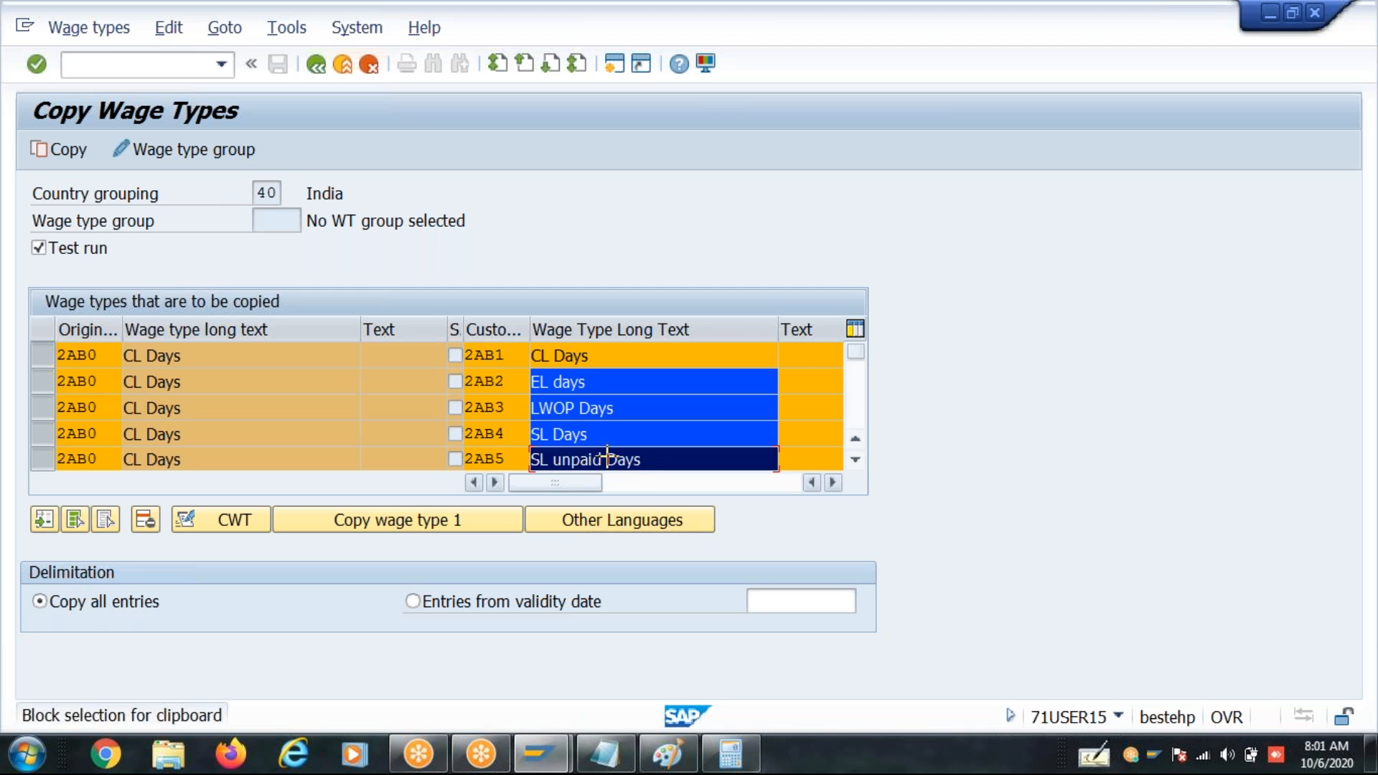
pyautogui.hotkey('ctrl', 'x')
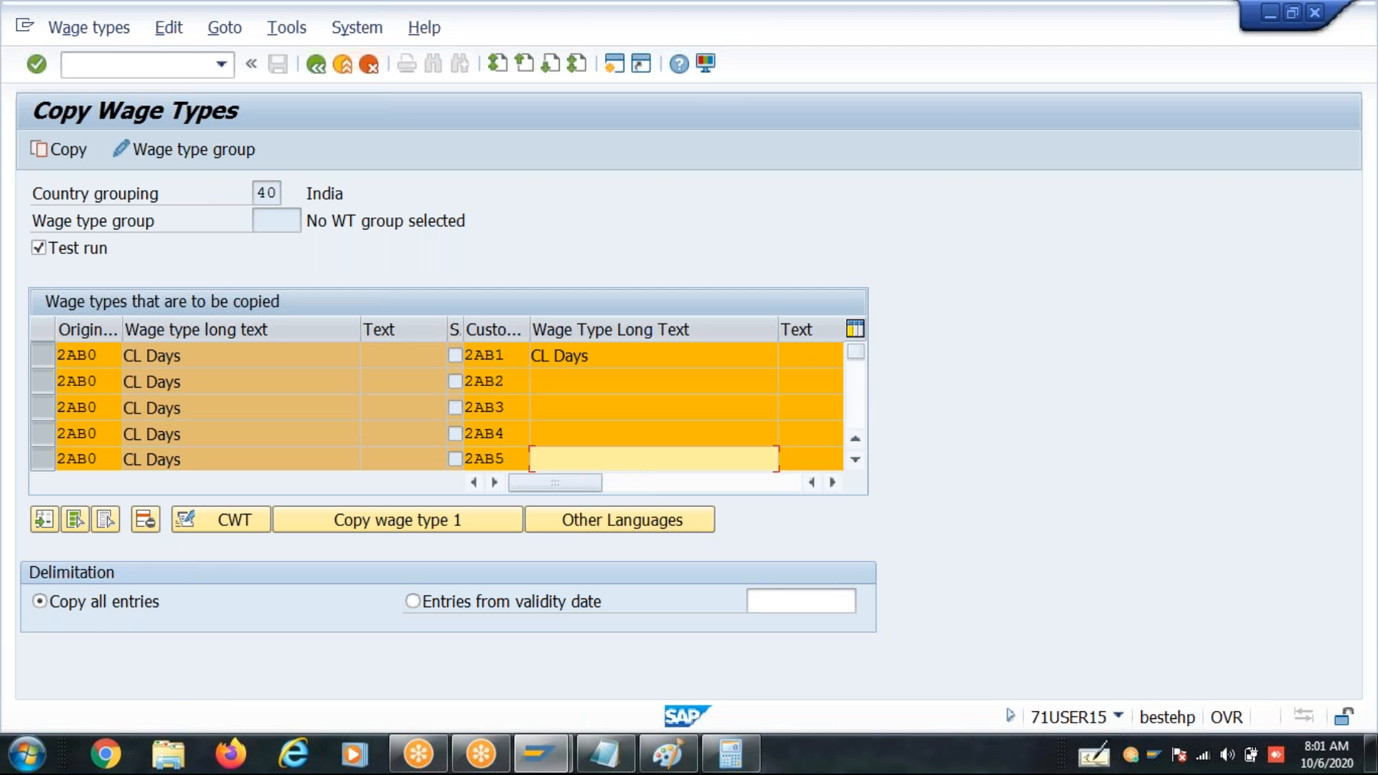
pyautogui.click(538, 356)
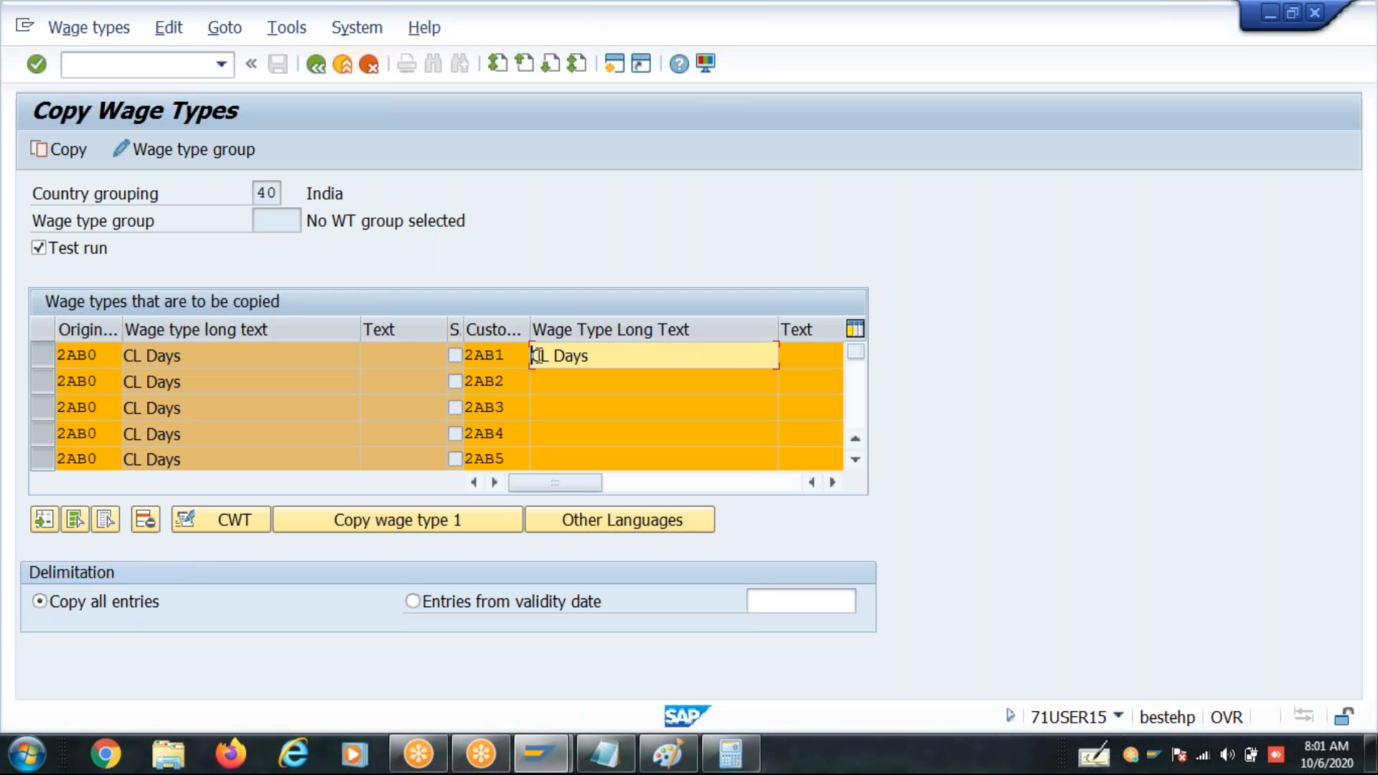
pyautogui.hotkey('ctrl', 'v')
# - Enter "VL days" as the long text of the emptied customer wage type 2AB5
pyautogui.click(537, 458)
pyautogui.write('W')
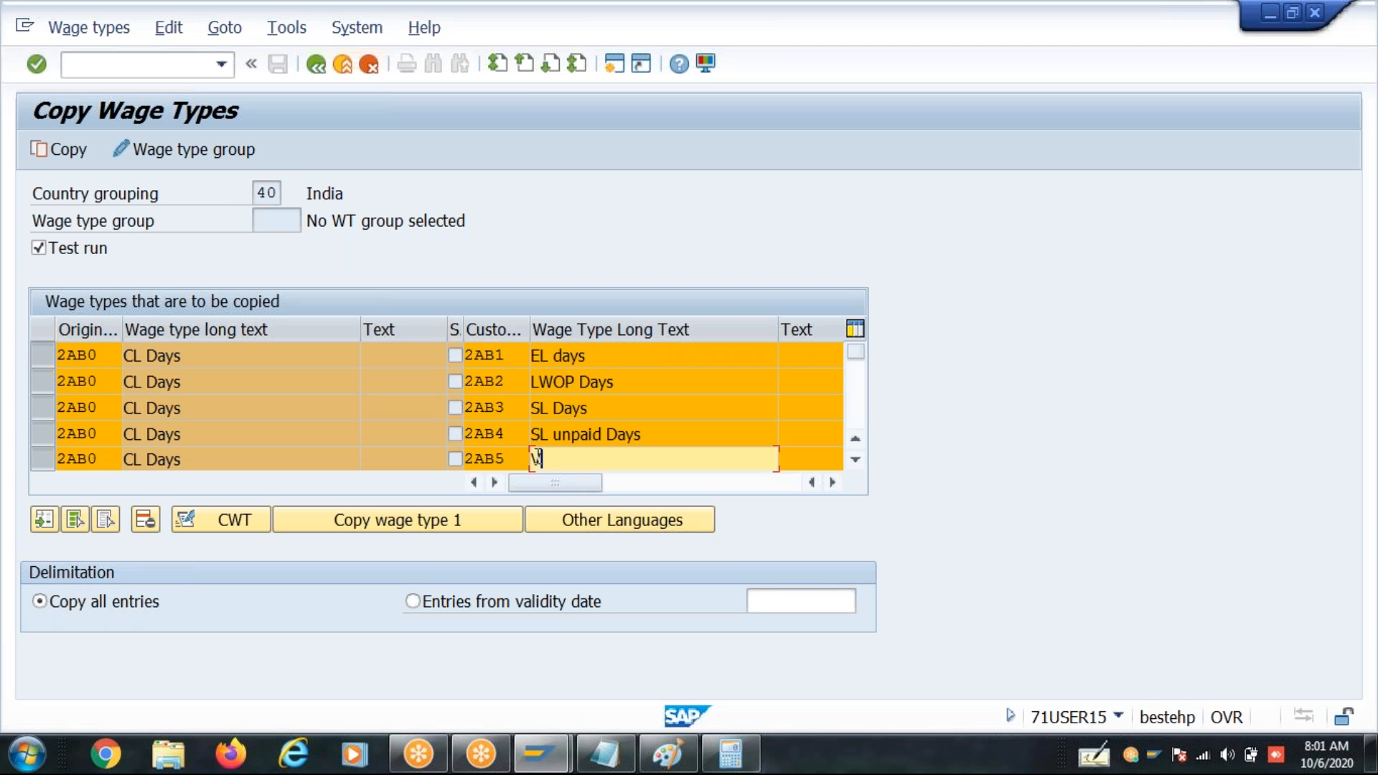
pyautogui.write('L days')
pyautogui.click(538, 457)
pyautogui.write('V')
# - Turn off the test run and copy the five wage types using the proposed customizing request
pyautogui.click(74, 236)
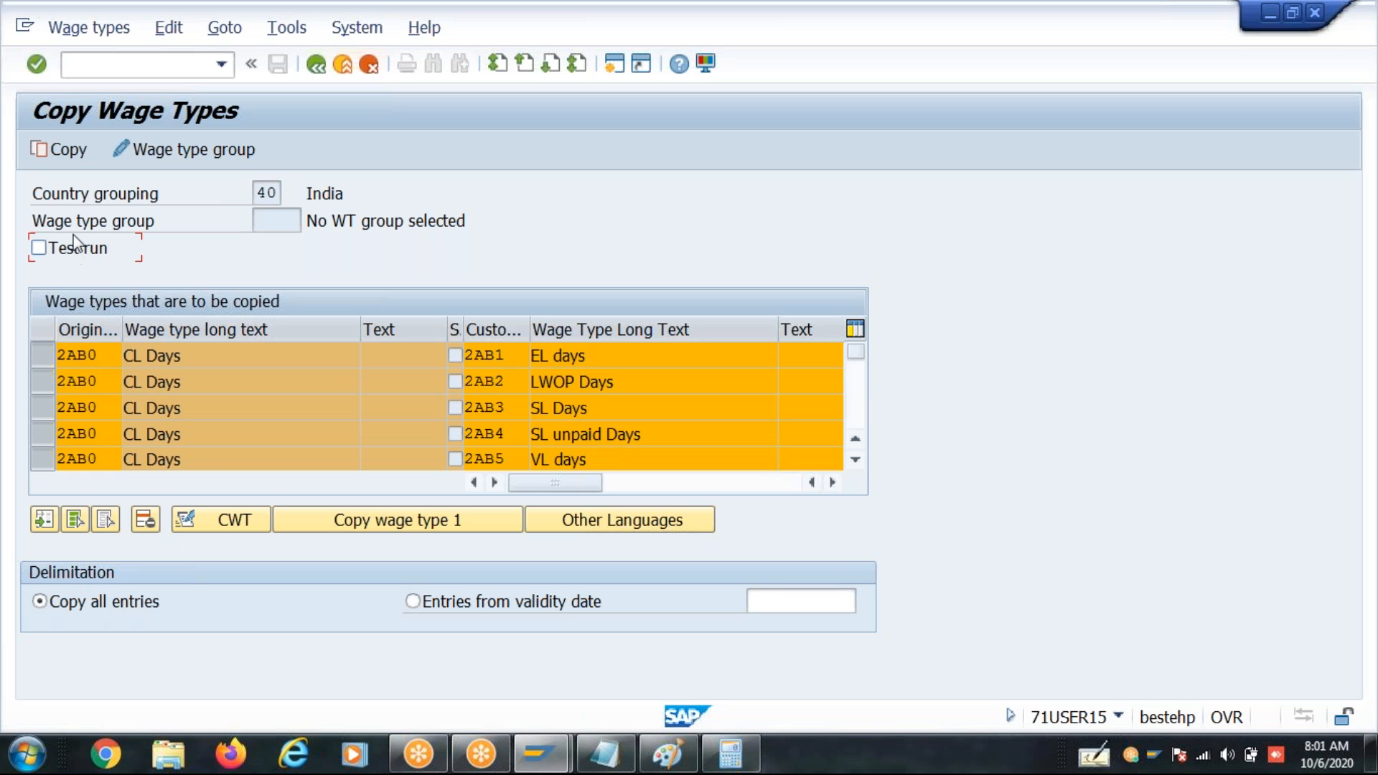
pyautogui.click(69, 150)
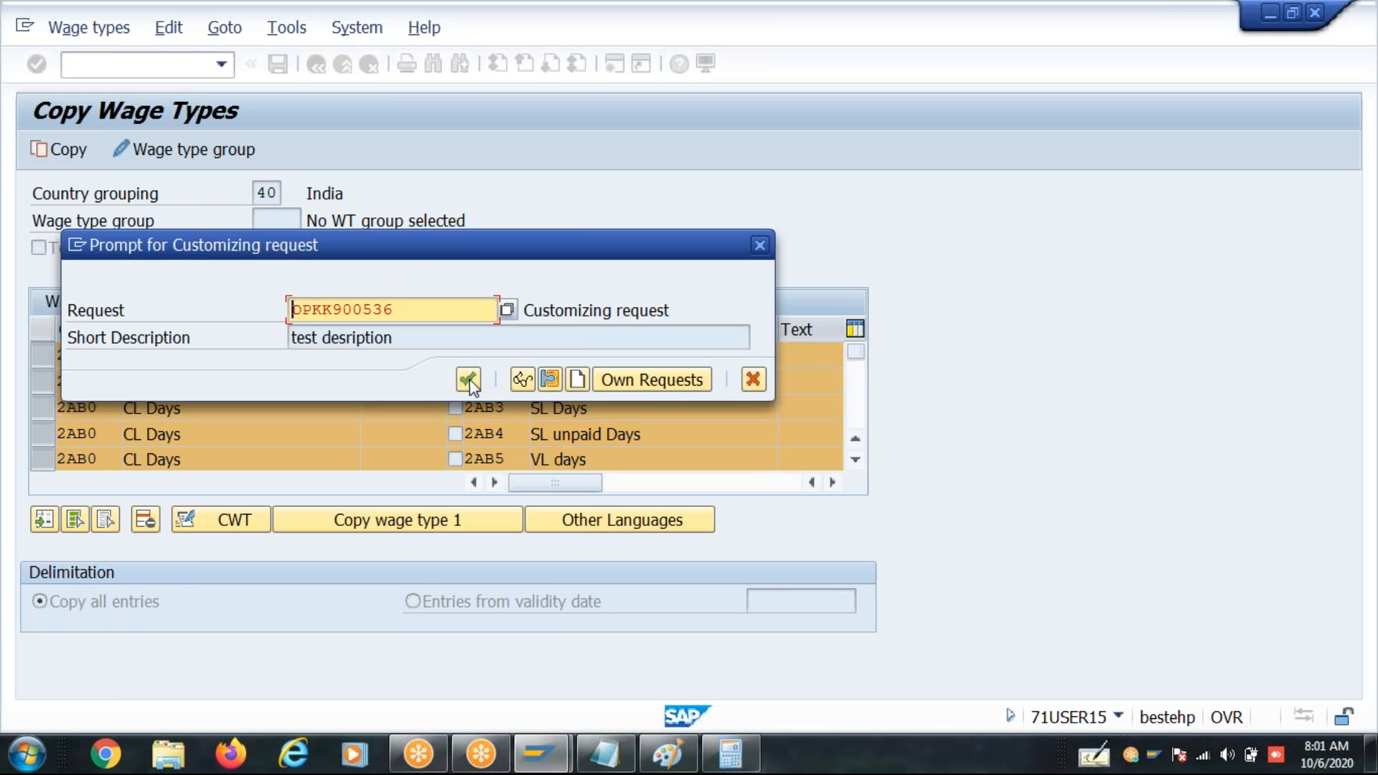
pyautogui.click(468, 379)
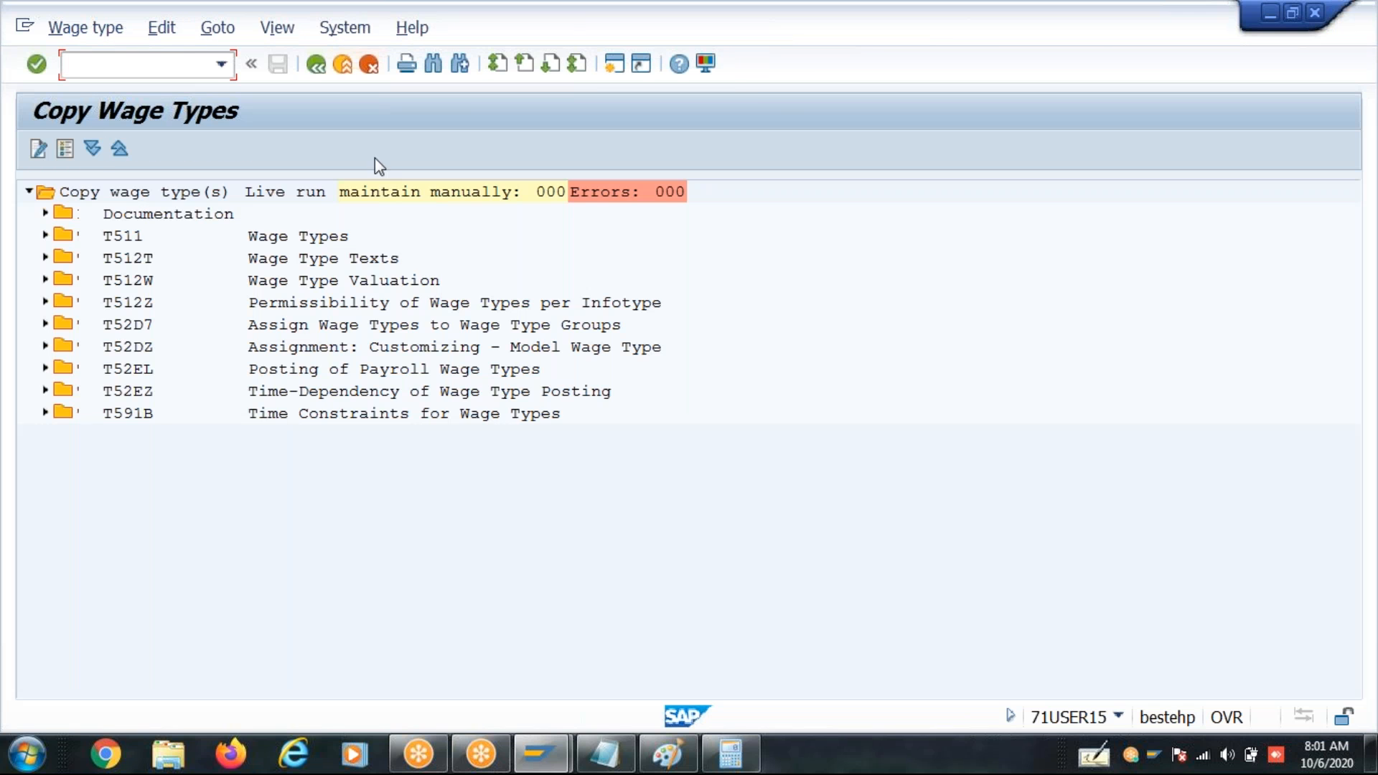
# - Exit the copy log and wage type maintenance to SAP Easy Access, ready to enter another transaction
pyautogui.click(316, 66)
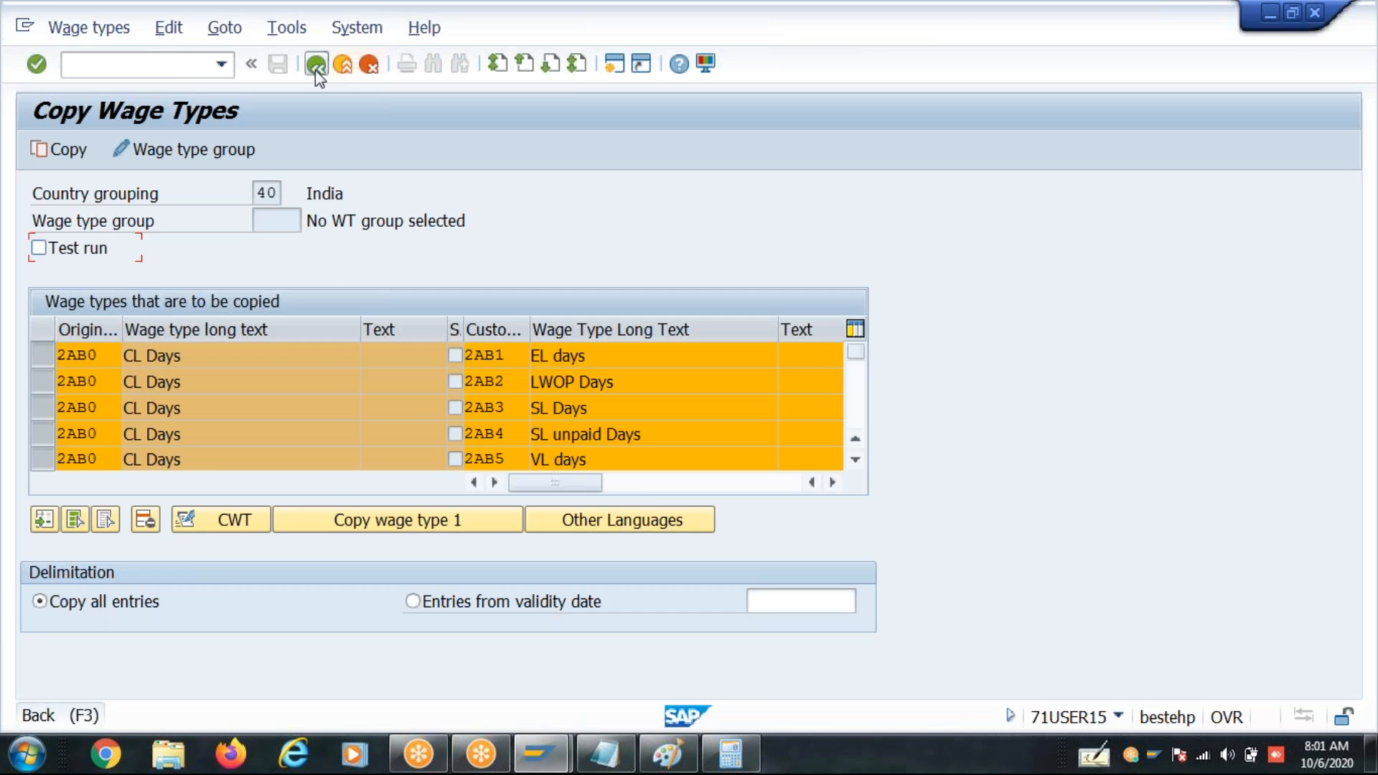
pyautogui.click(316, 70)
pyautogui.click(715, 694)
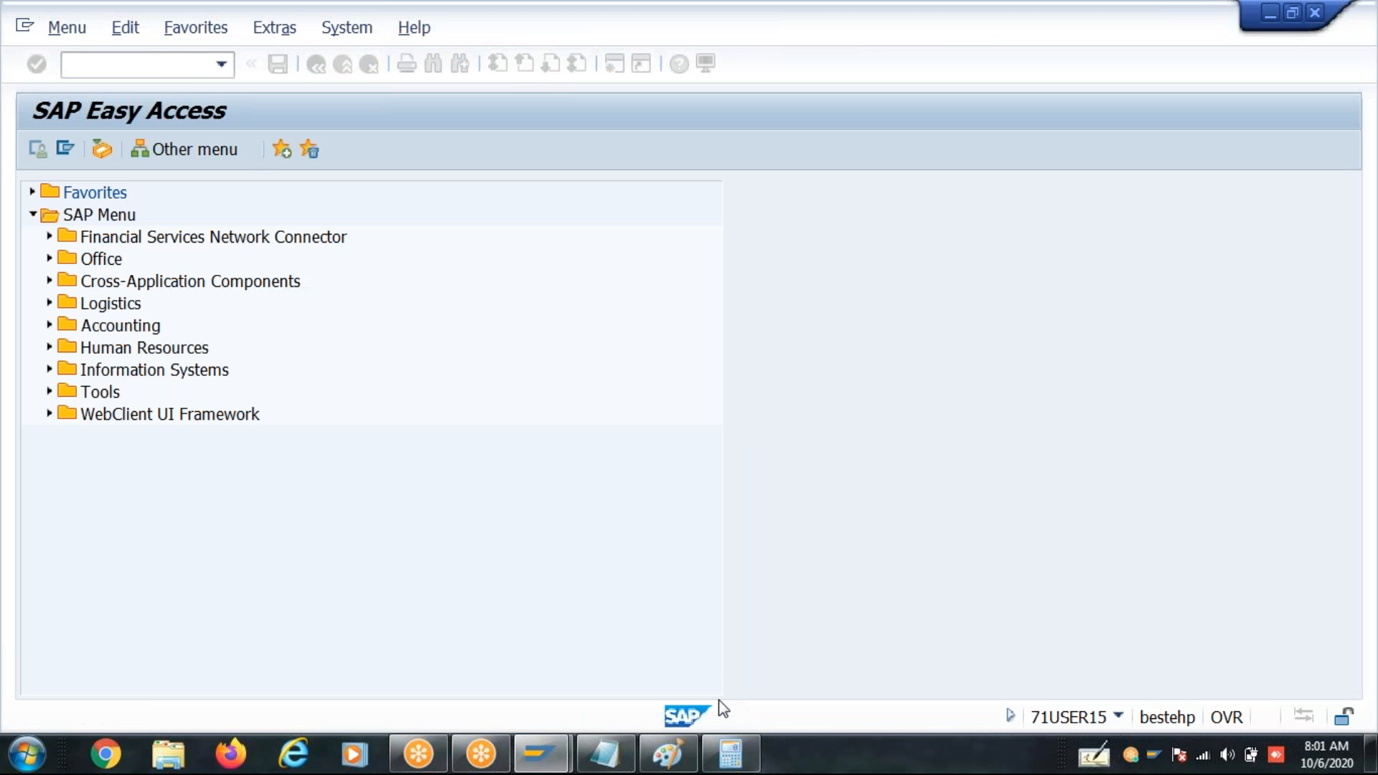
pyautogui.click(159, 66)
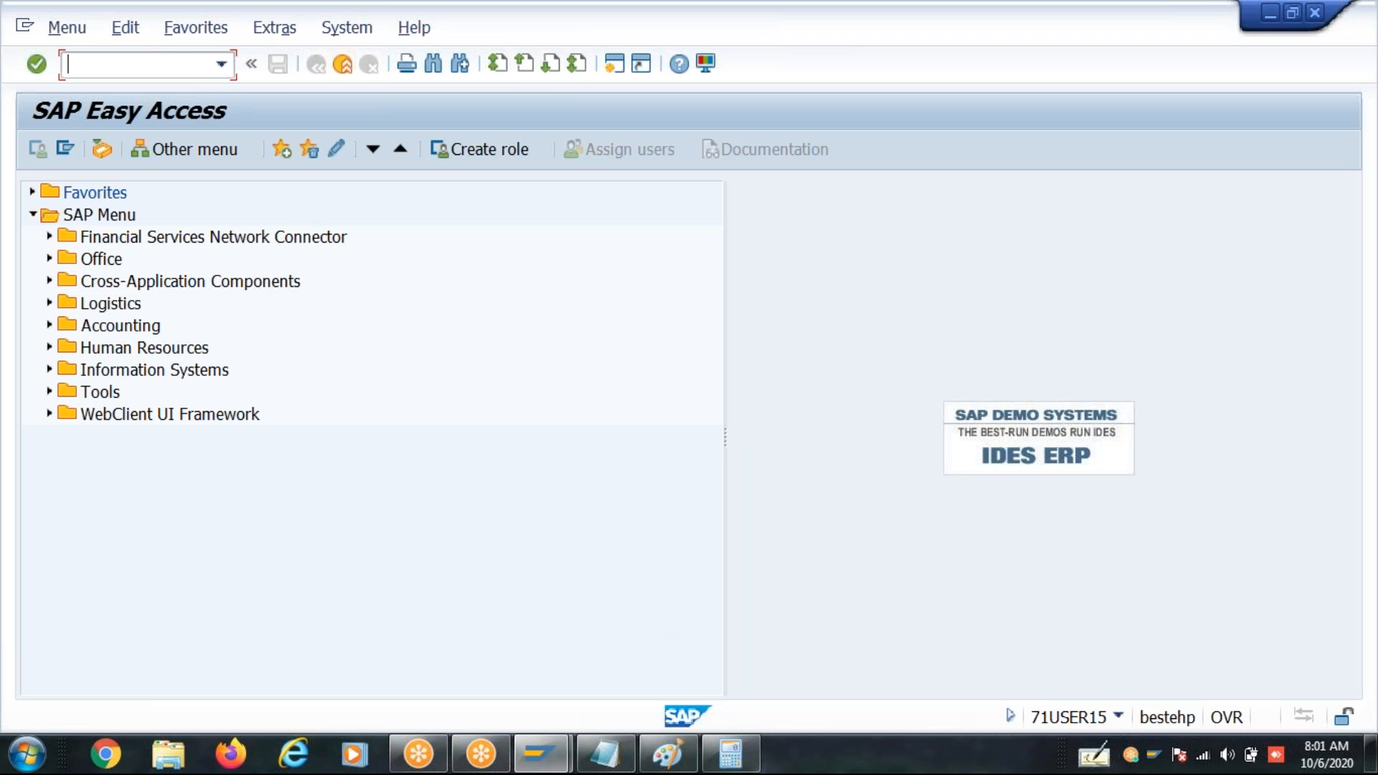
# - Open transaction PE02 and start creating personnel calculation rule Z2T3
pyautogui.write('pe02')
pyautogui.press('Return')
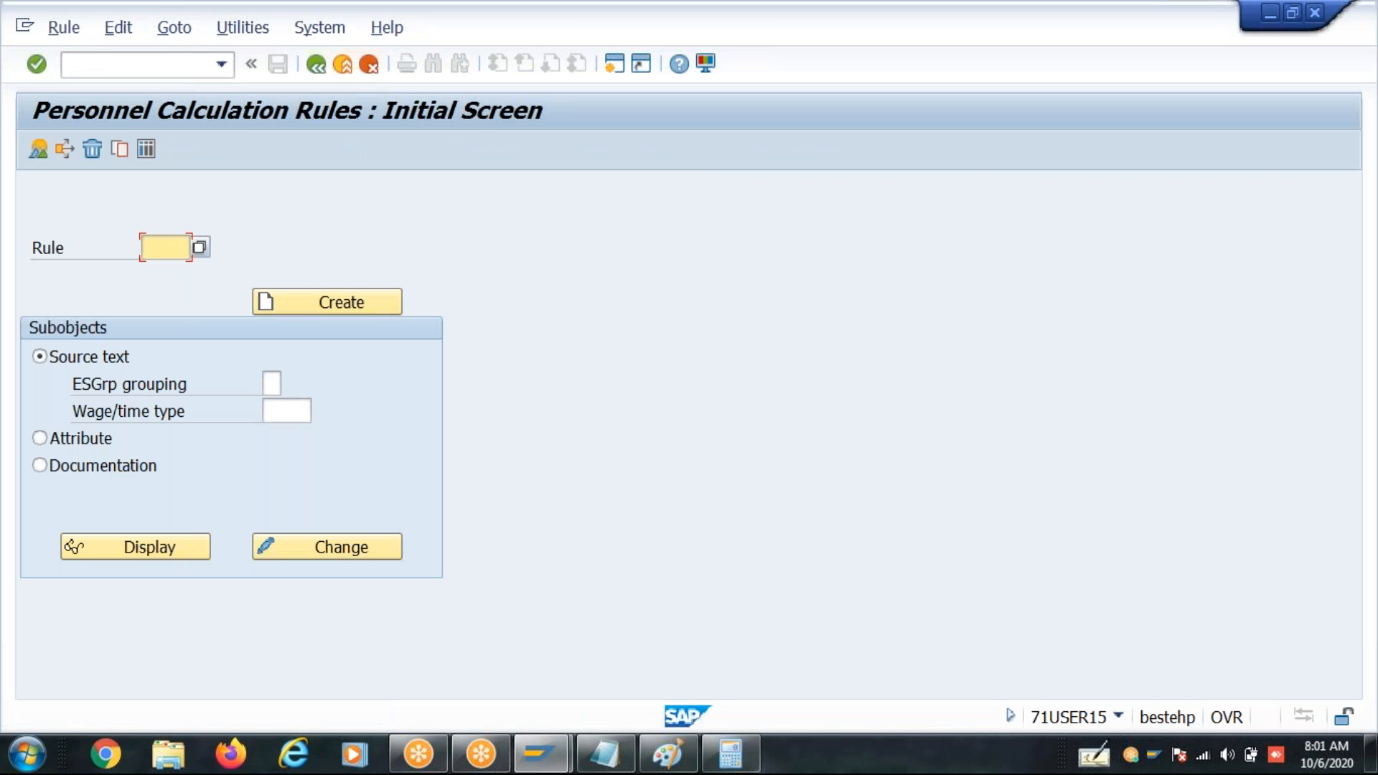
pyautogui.write('z')
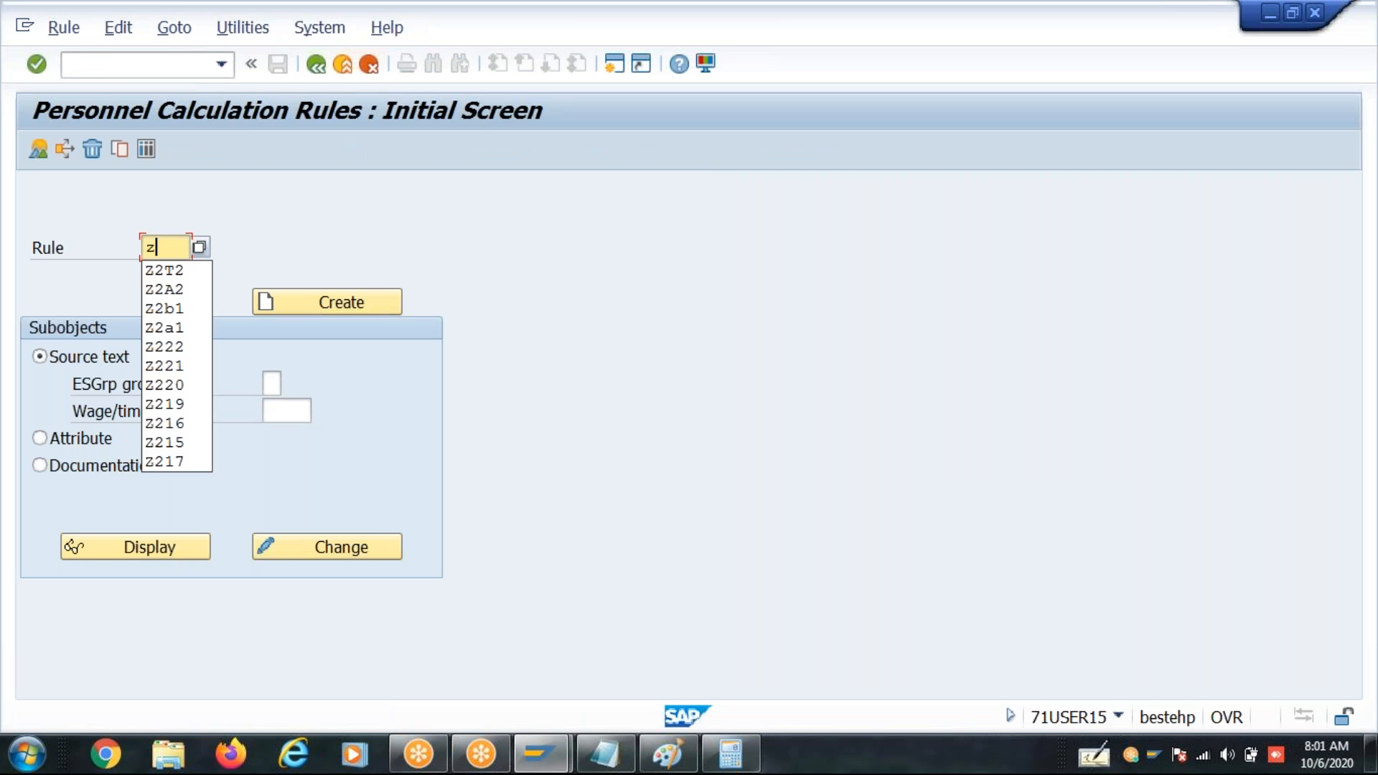
pyautogui.click(178, 267)
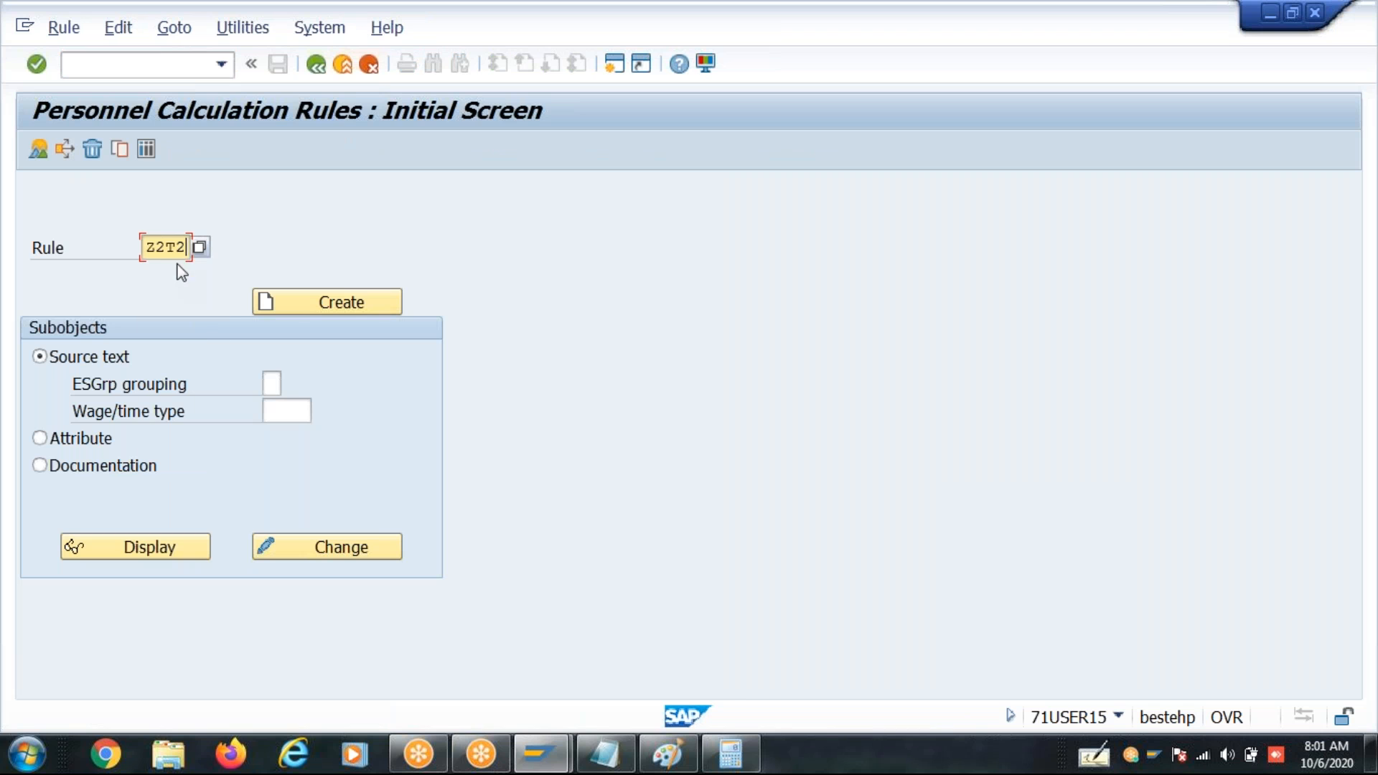
pyautogui.press('BackSpace')
pyautogui.write('3')
pyautogui.press('Return')
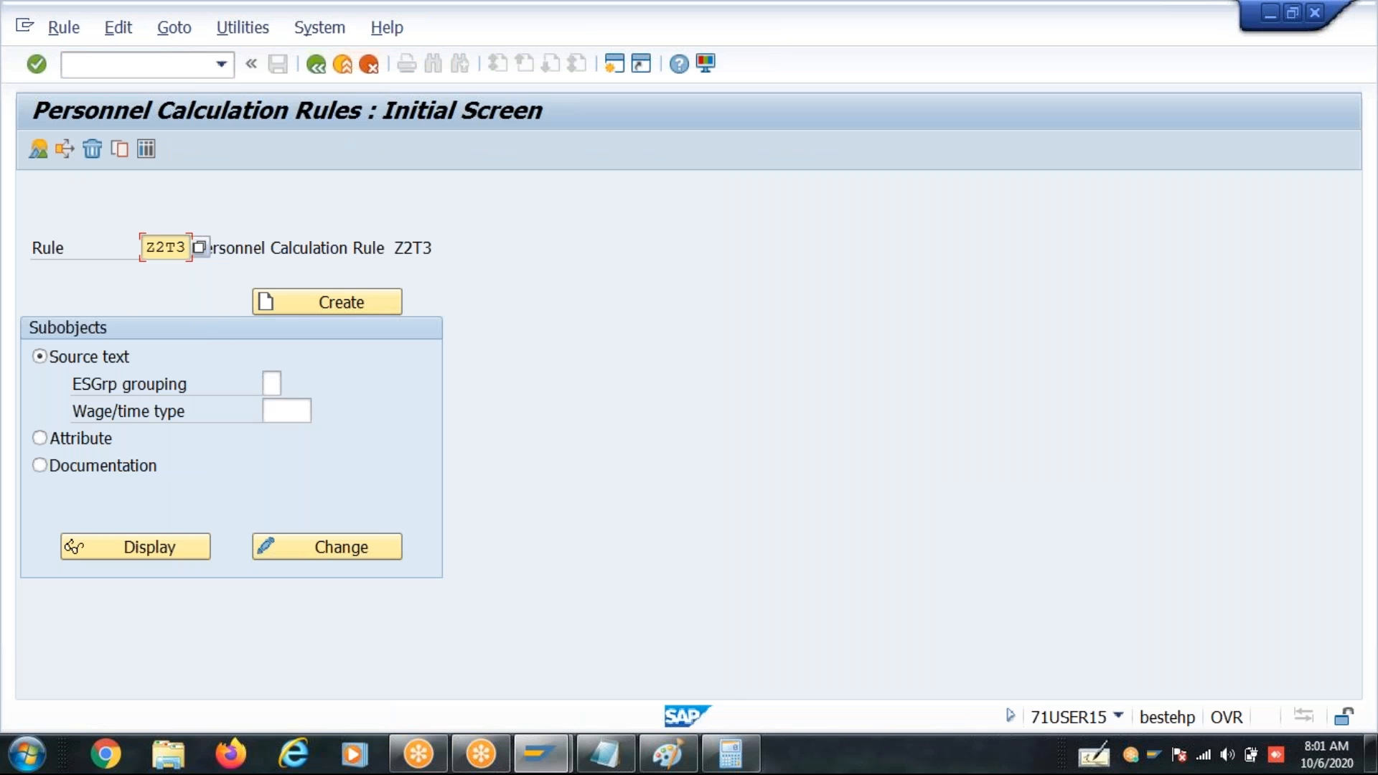
pyautogui.click(310, 305)
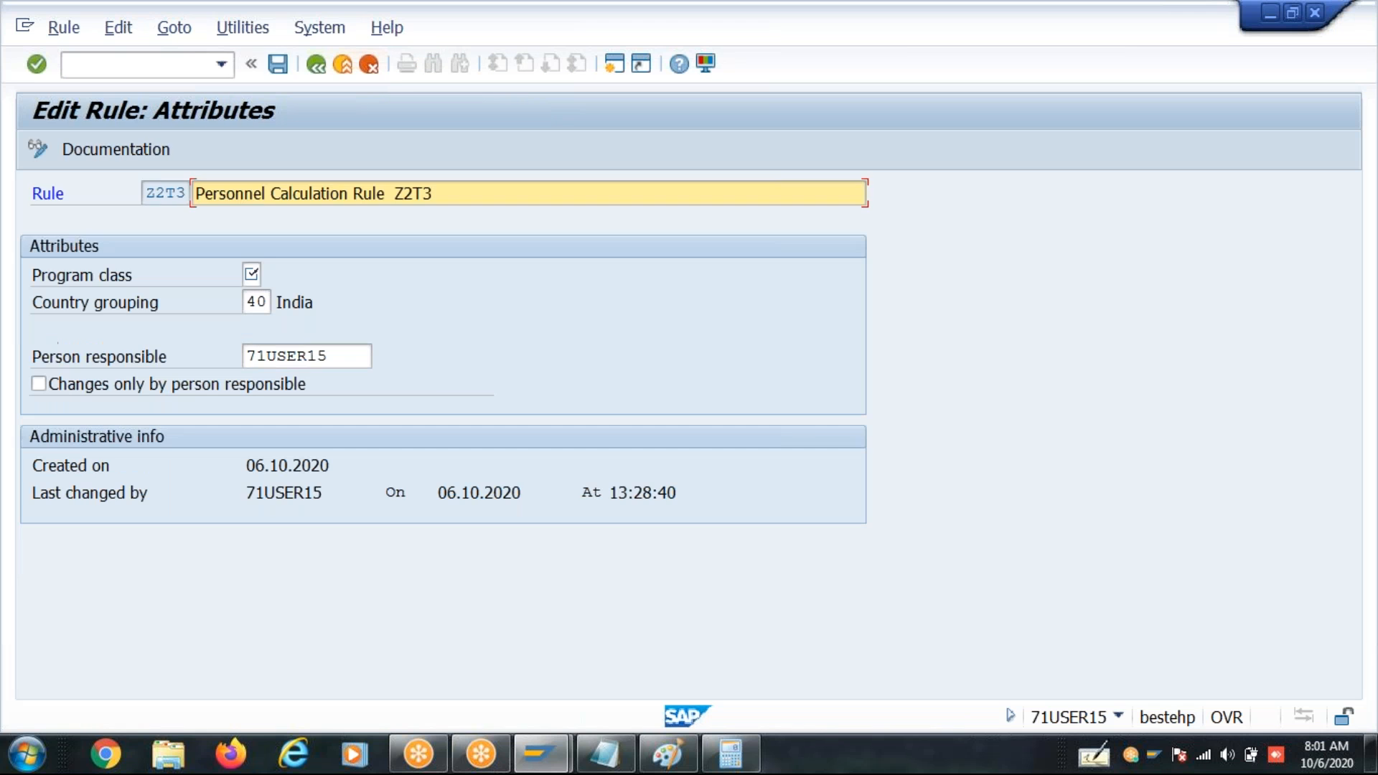
# - Replace the default description of rule Z2T3 with "gen. WT for Absences"
pyautogui.press('Delete')
pyautogui.press('Delete')
pyautogui.press('Delete')
pyautogui.press('Delete')
pyautogui.press('Delete')
pyautogui.press('Delete')
pyautogui.press('Delete')
pyautogui.press('Delete')
pyautogui.press('Delete')
pyautogui.press('Delete')
pyautogui.press('Delete')
pyautogui.press('Delete')
pyautogui.press('Delete')
pyautogui.press('Delete')
pyautogui.press('Delete')
pyautogui.press('Delete')
pyautogui.press('Delete')
pyautogui.press('Delete')
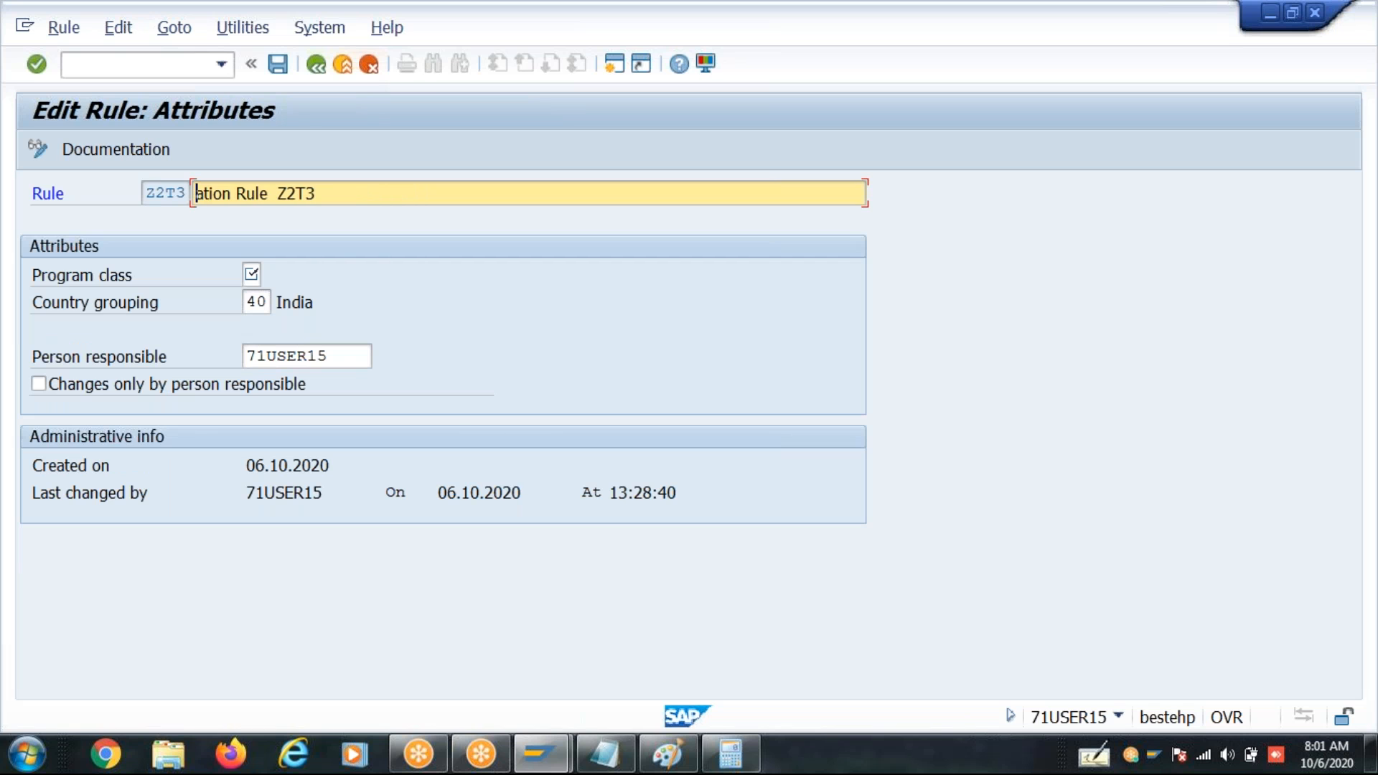
pyautogui.press('Delete')
pyautogui.press('Delete')
pyautogui.press('Delete')
pyautogui.press('Delete')
pyautogui.press('Delete')
pyautogui.press('Delete')
pyautogui.press('Delete')
pyautogui.press('Delete')
pyautogui.press('Delete')
pyautogui.press('Delete')
pyautogui.press('Delete')
pyautogui.press('Delete')
pyautogui.press('Delete')
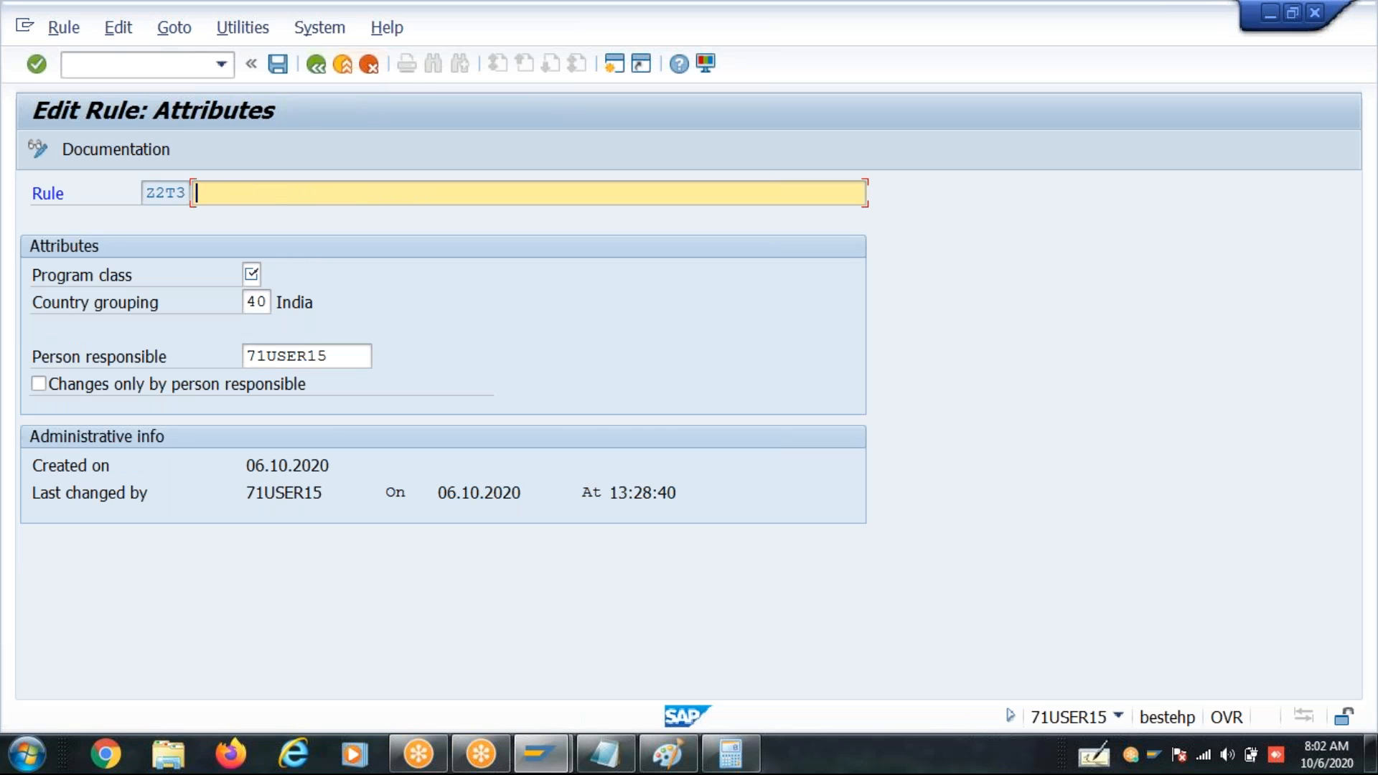
pyautogui.write('gen. WT for Absences')
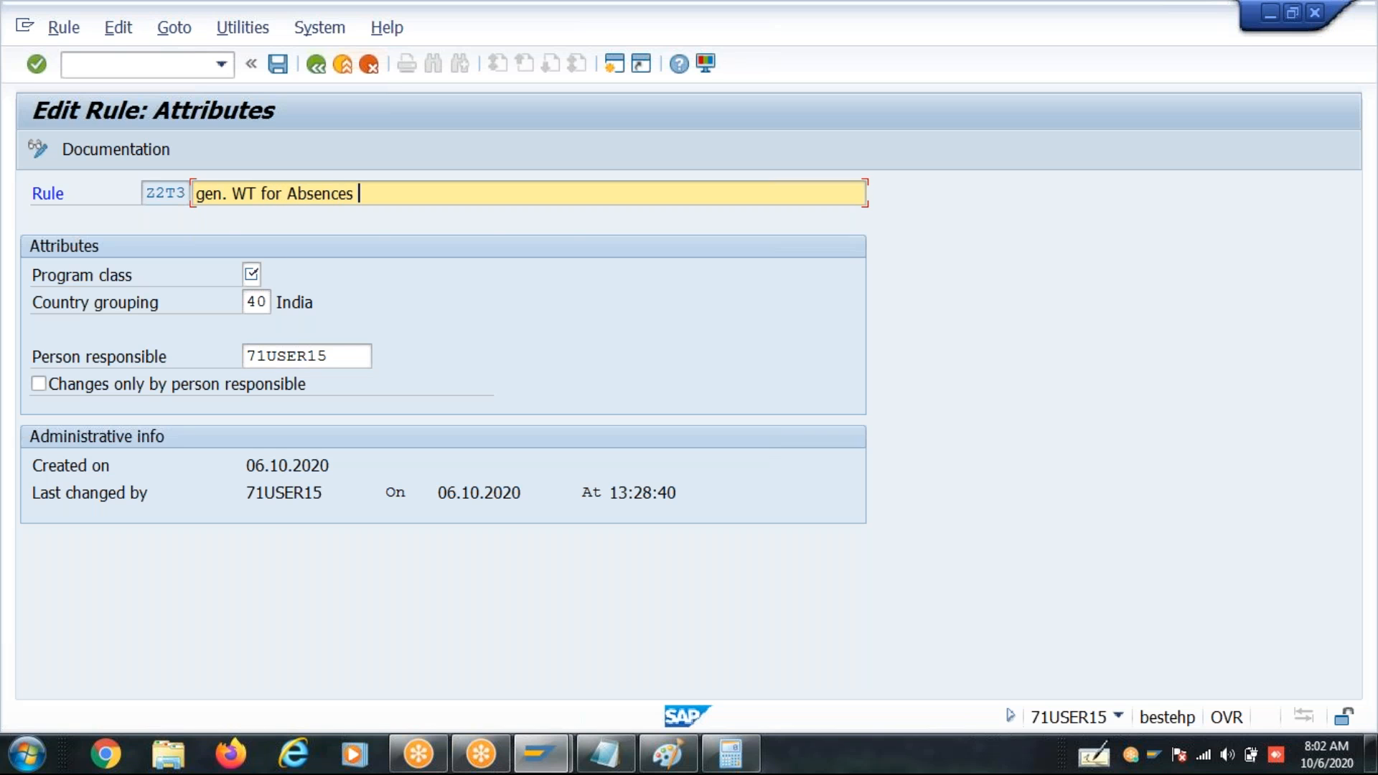
# - Set the program class to C (Payroll), save the rule attributes and return to the rules' initial screen
pyautogui.press('Tab')
pyautogui.write('c')
pyautogui.press('Return')
pyautogui.press('F3')
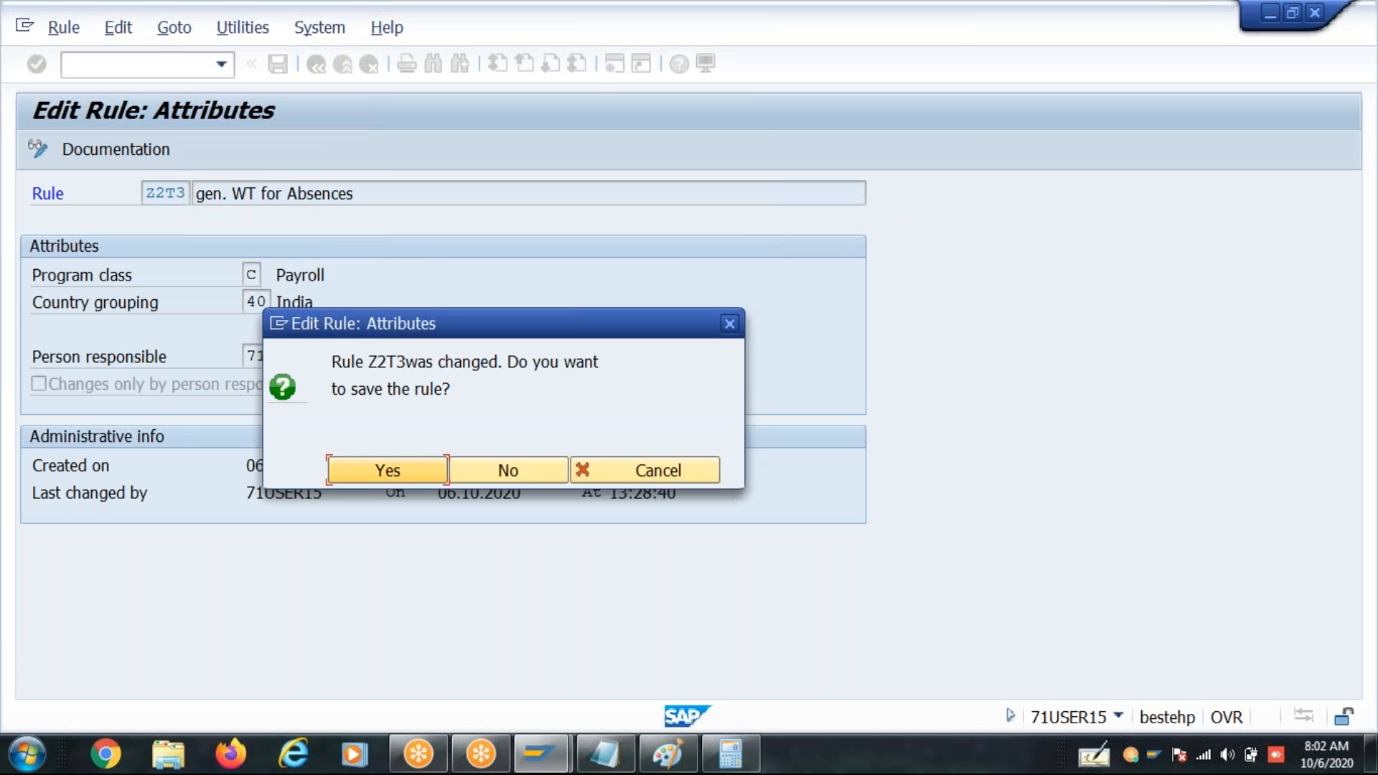
pyautogui.press('Return')
pyautogui.press('Return')
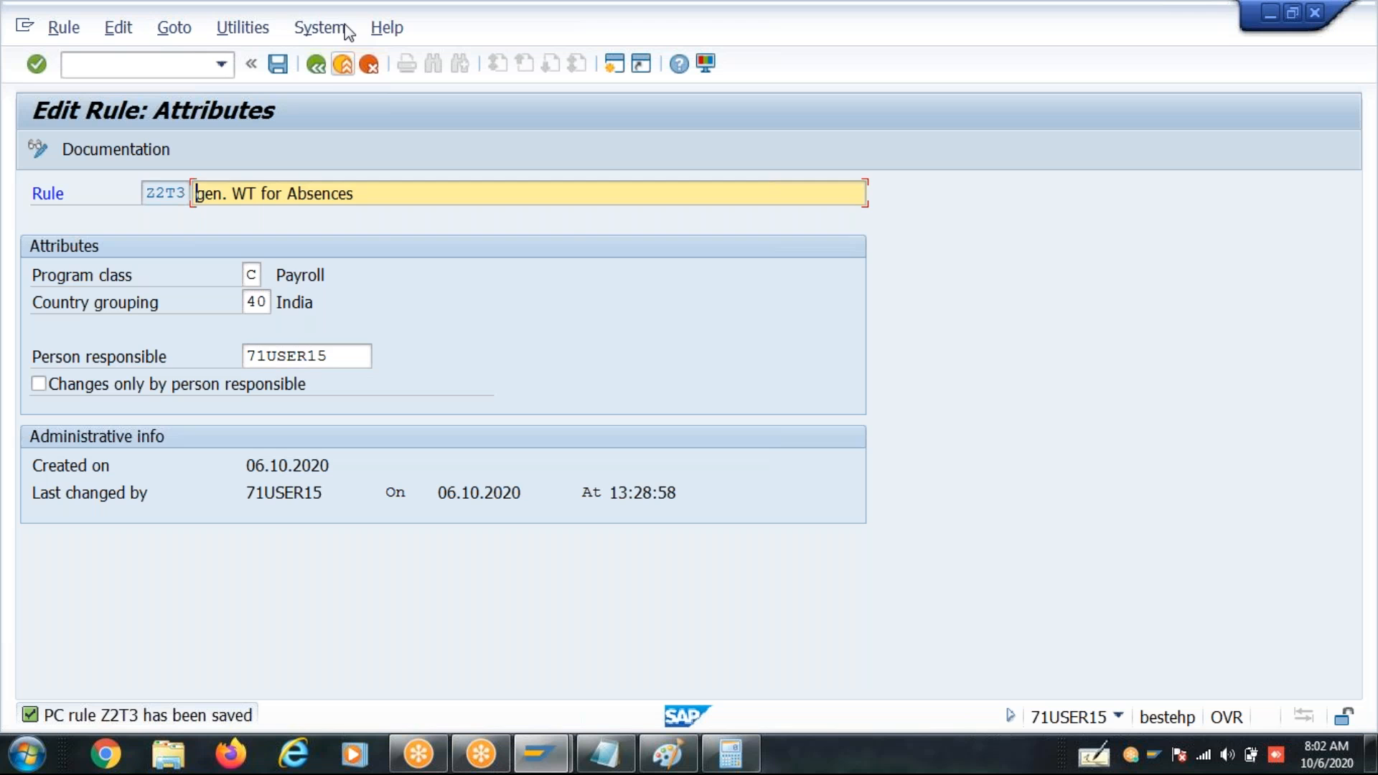
pyautogui.click(316, 65)
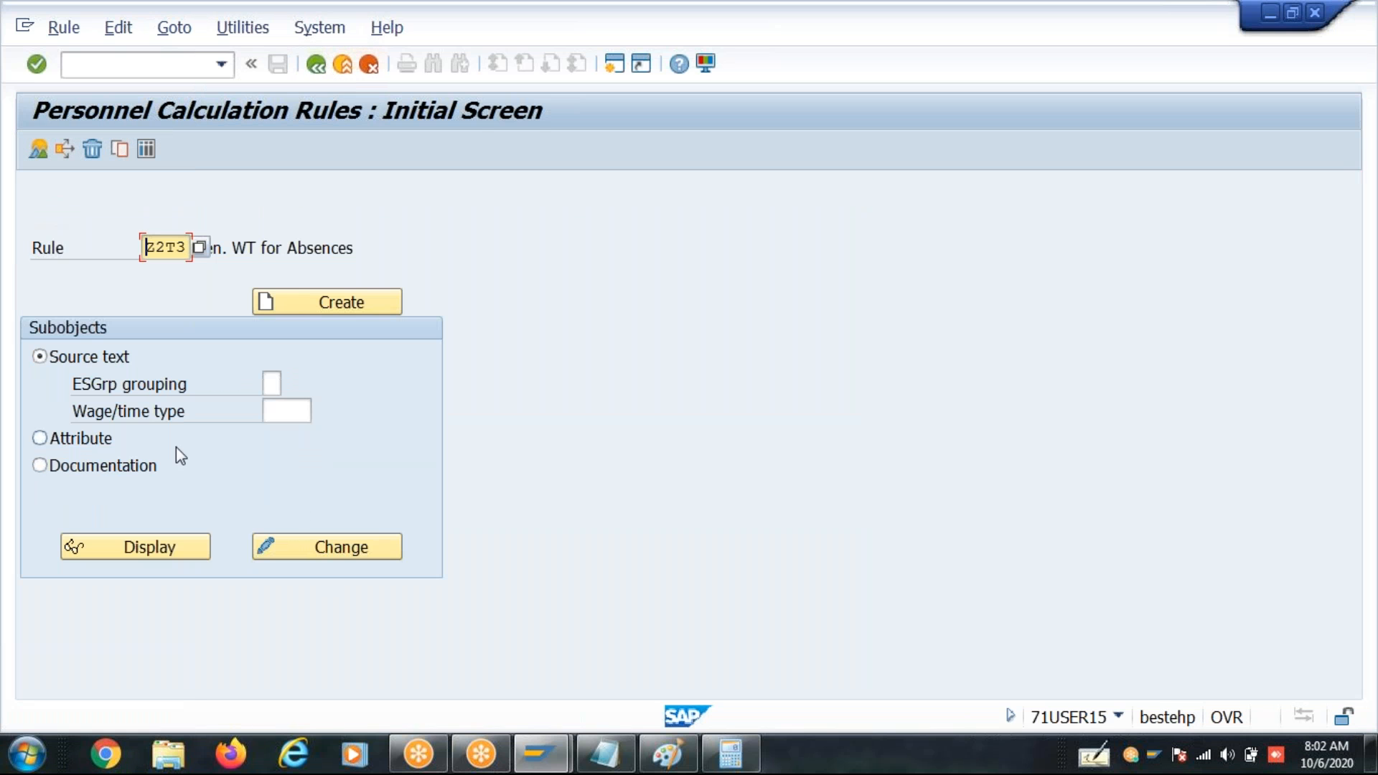
# - Open the source text of rule Z2T3 for changing and insert the employee subgroup grouping * beneath the rule
pyautogui.click(355, 558)
pyautogui.click(43, 191)
pyautogui.click(122, 146)
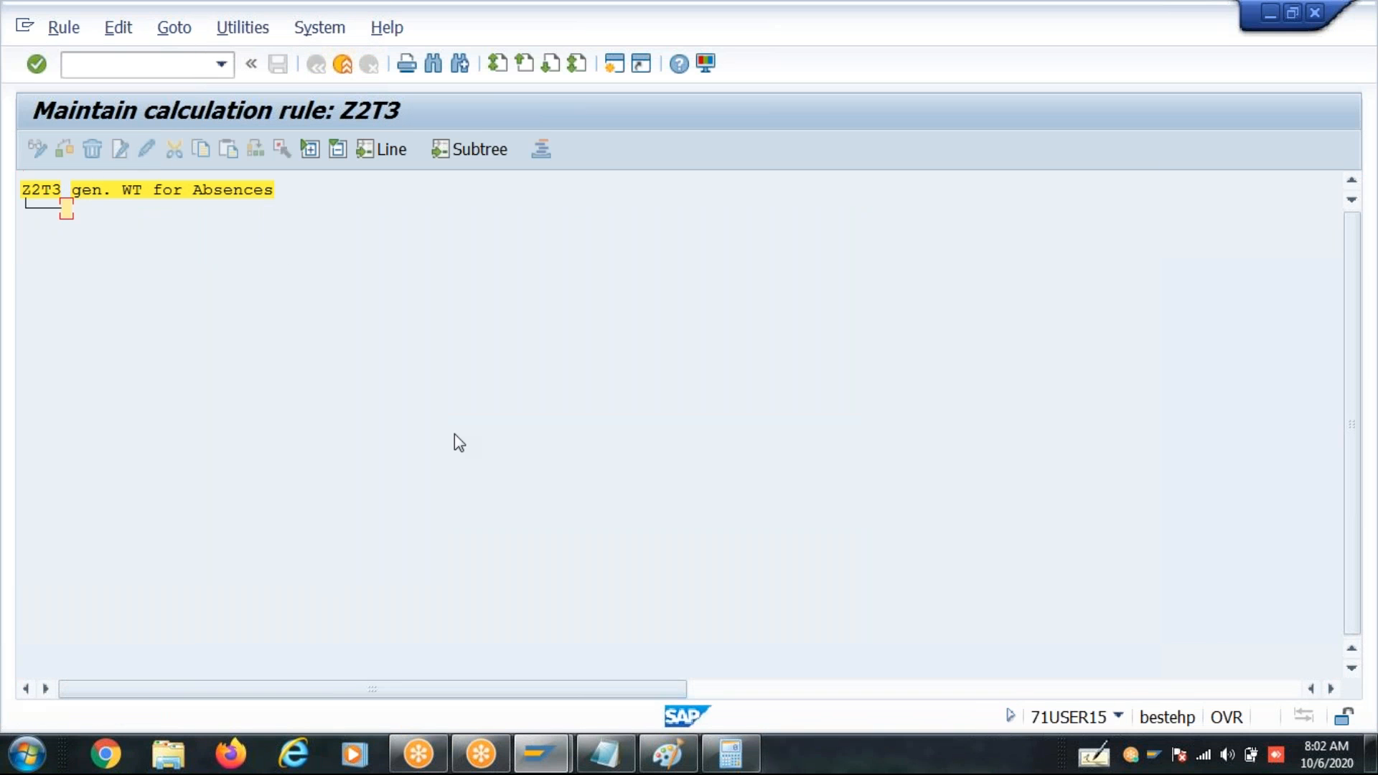
pyautogui.write('*')
pyautogui.press('Return')
pyautogui.press('Return')
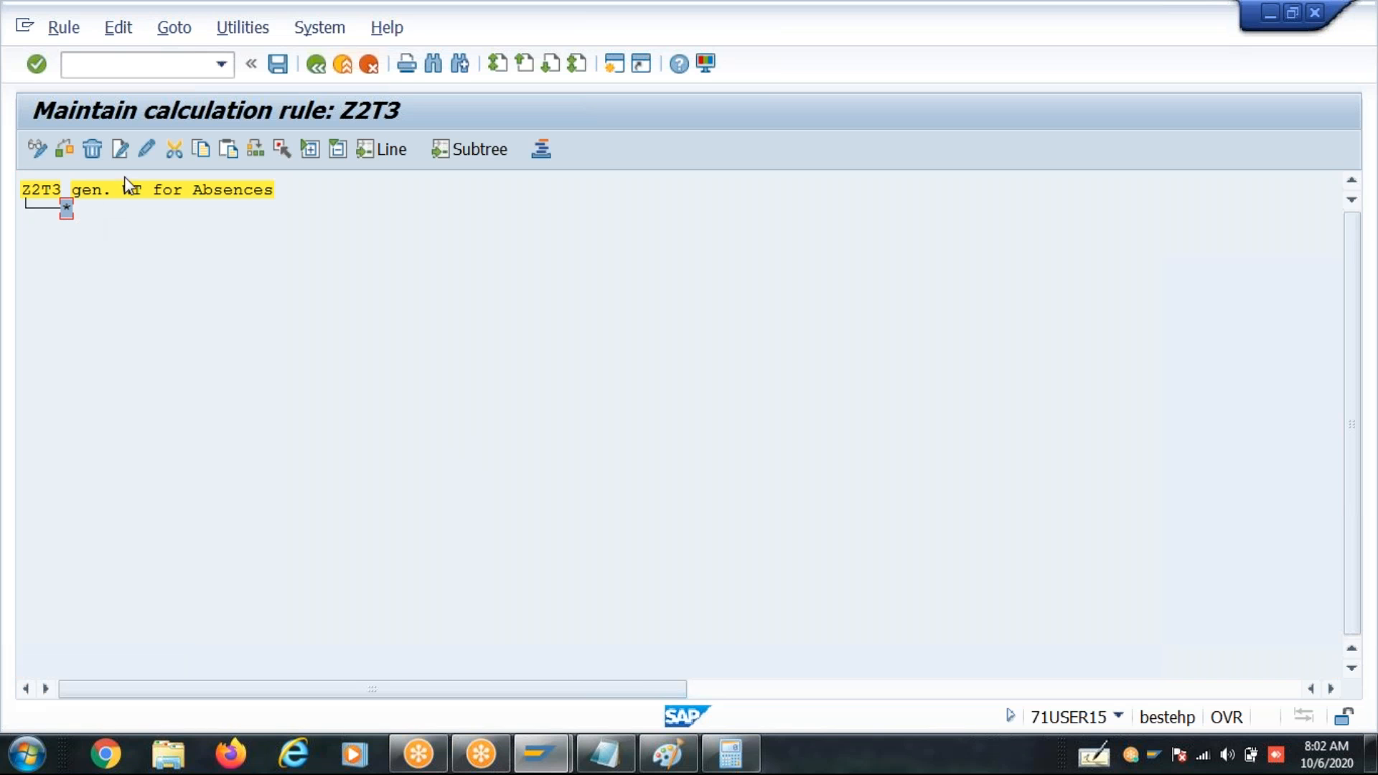
# - Insert wage type 2B01 as a sub-level of the * grouping
pyautogui.click(120, 148)
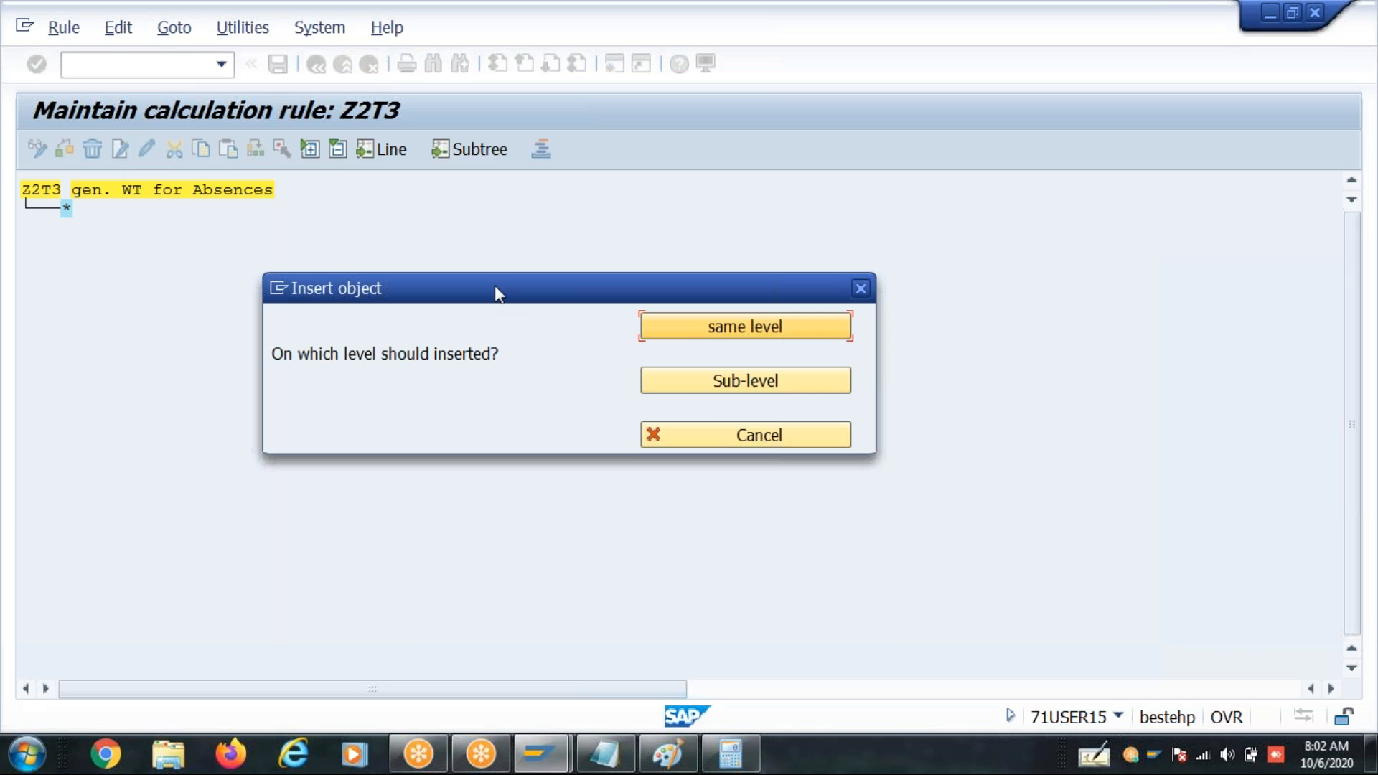
pyautogui.click(685, 392)
pyautogui.write('2b01')
pyautogui.press('Return')
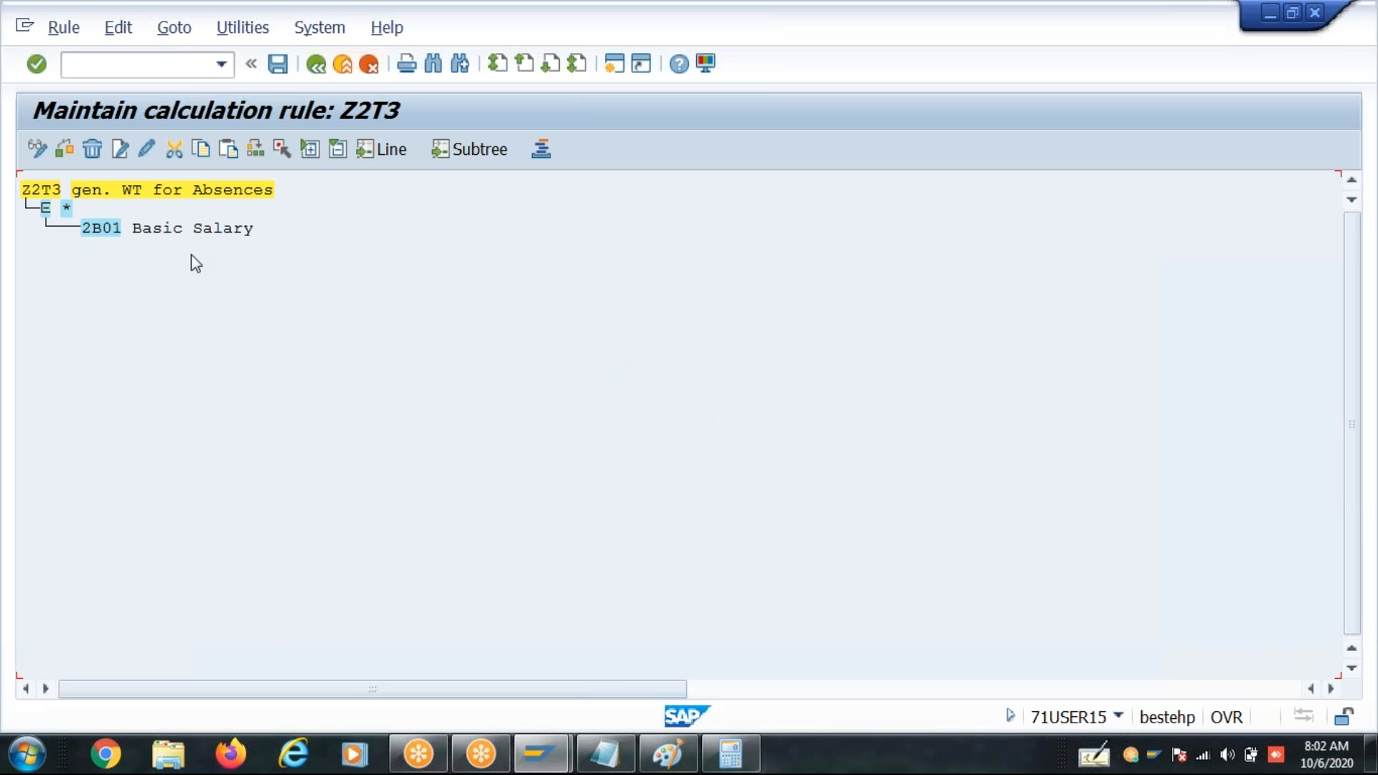
# - Add the operation lines ADDWT * and ZERO= ANR one level below wage type 2B01
pyautogui.click(121, 148)
pyautogui.click(740, 381)
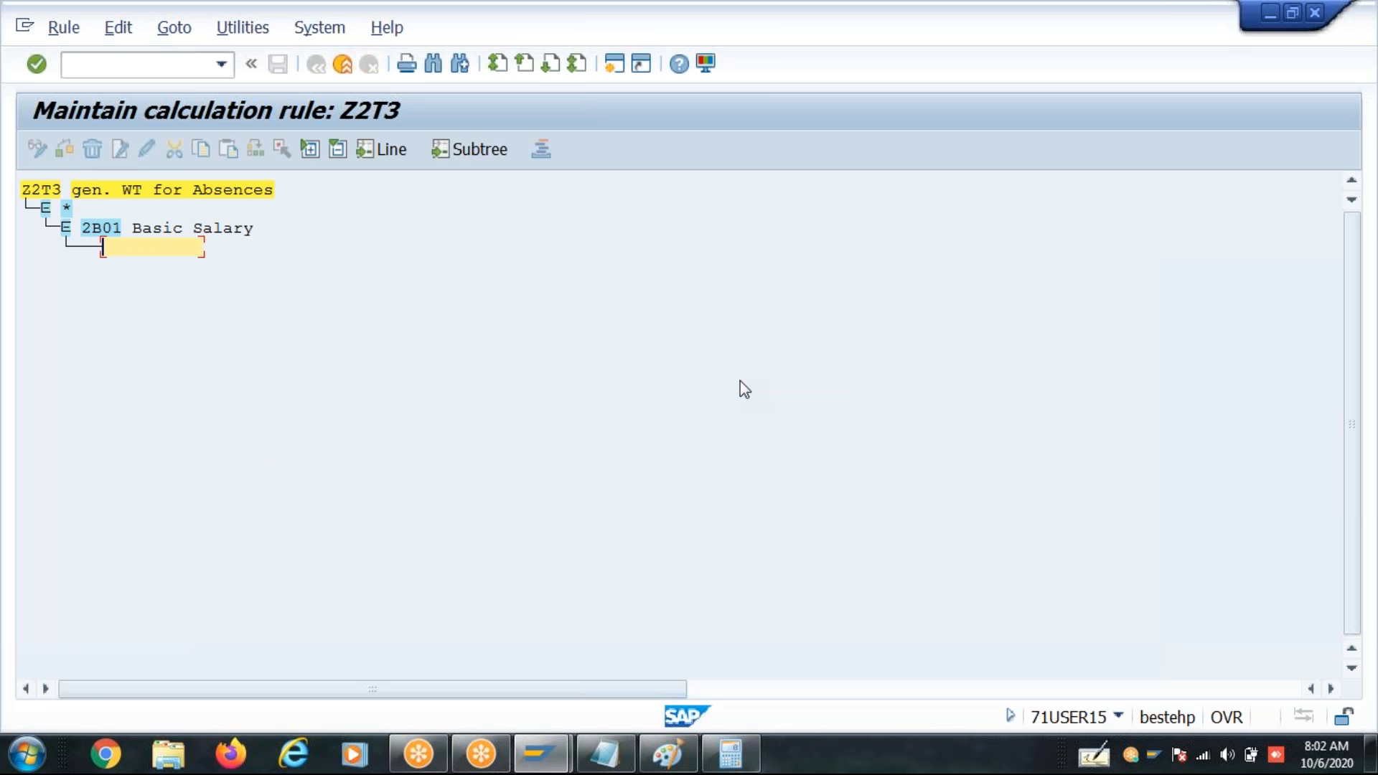
pyautogui.write('addwt *')
pyautogui.press('Return')
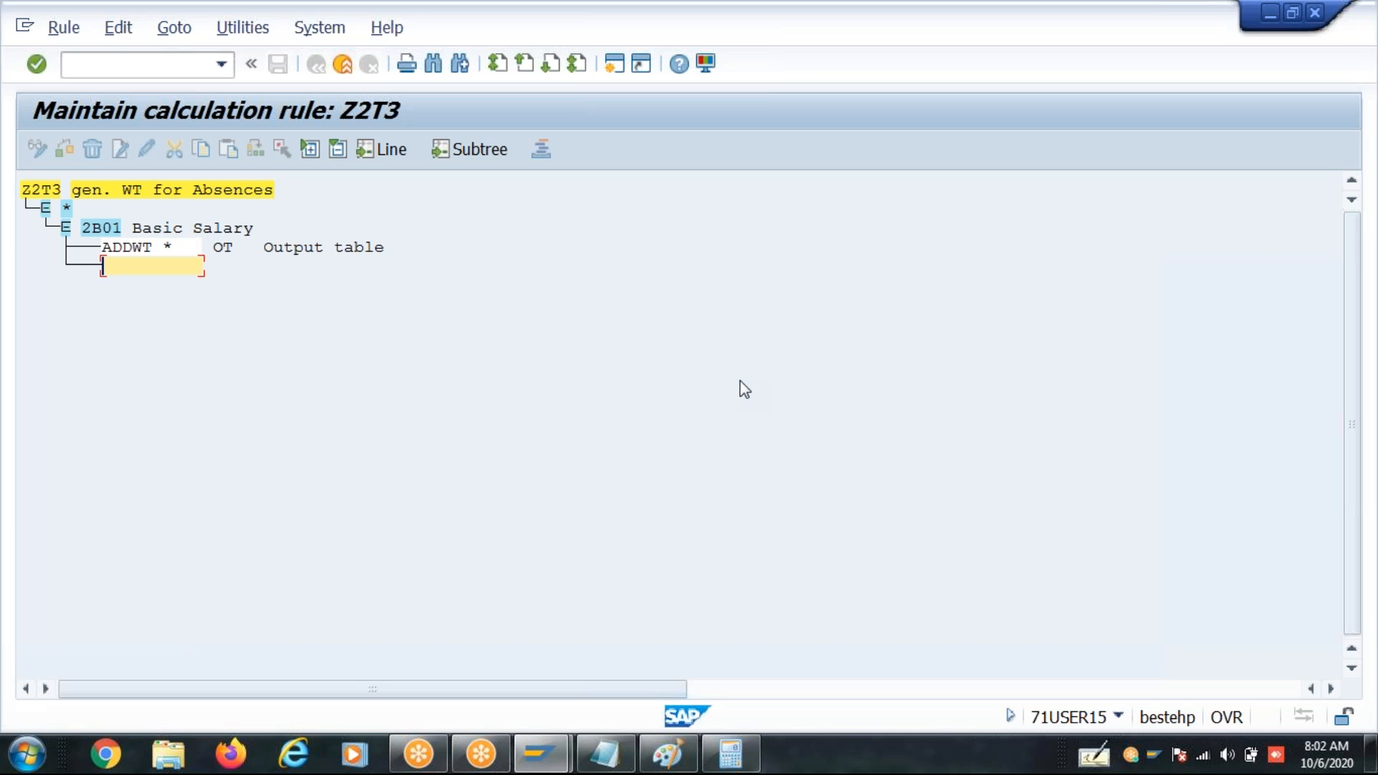
pyautogui.write('ZERO= ANR')
pyautogui.press('Return')
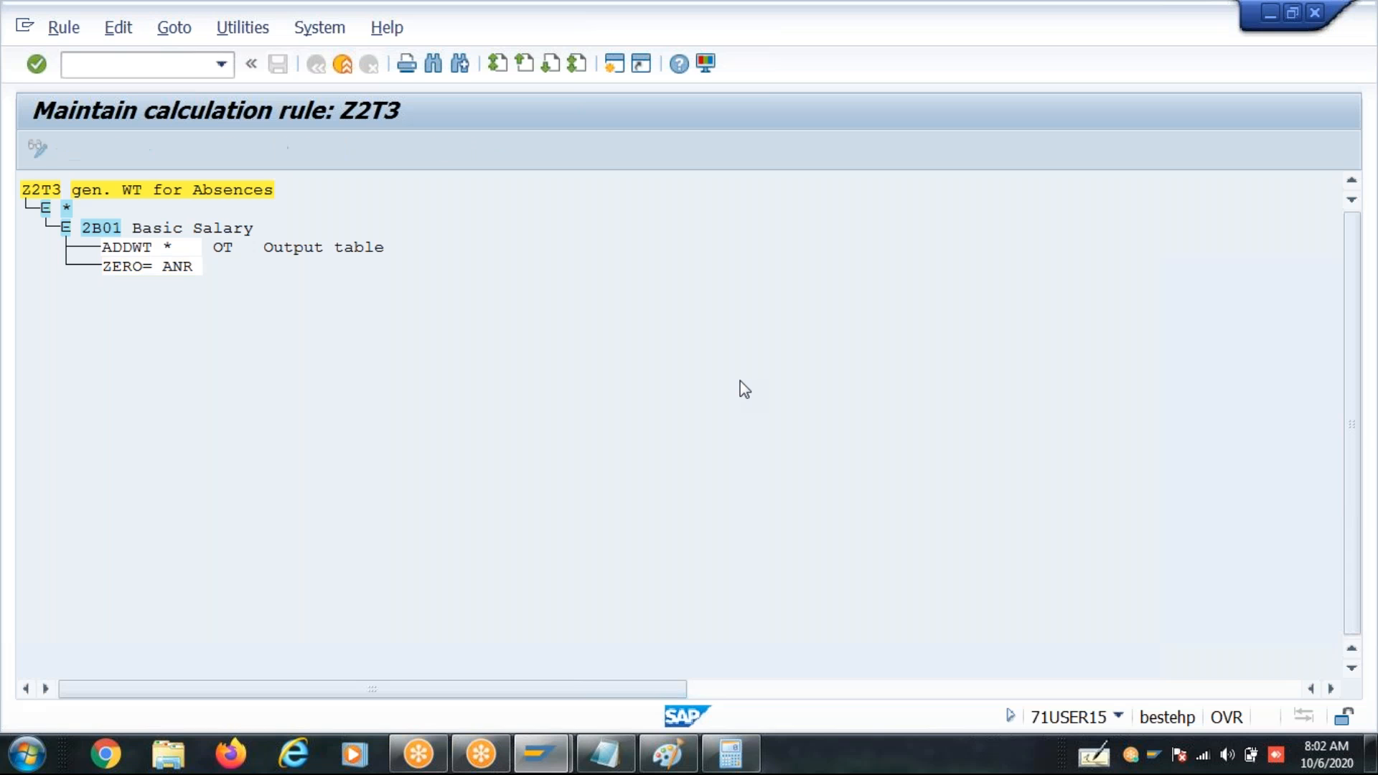
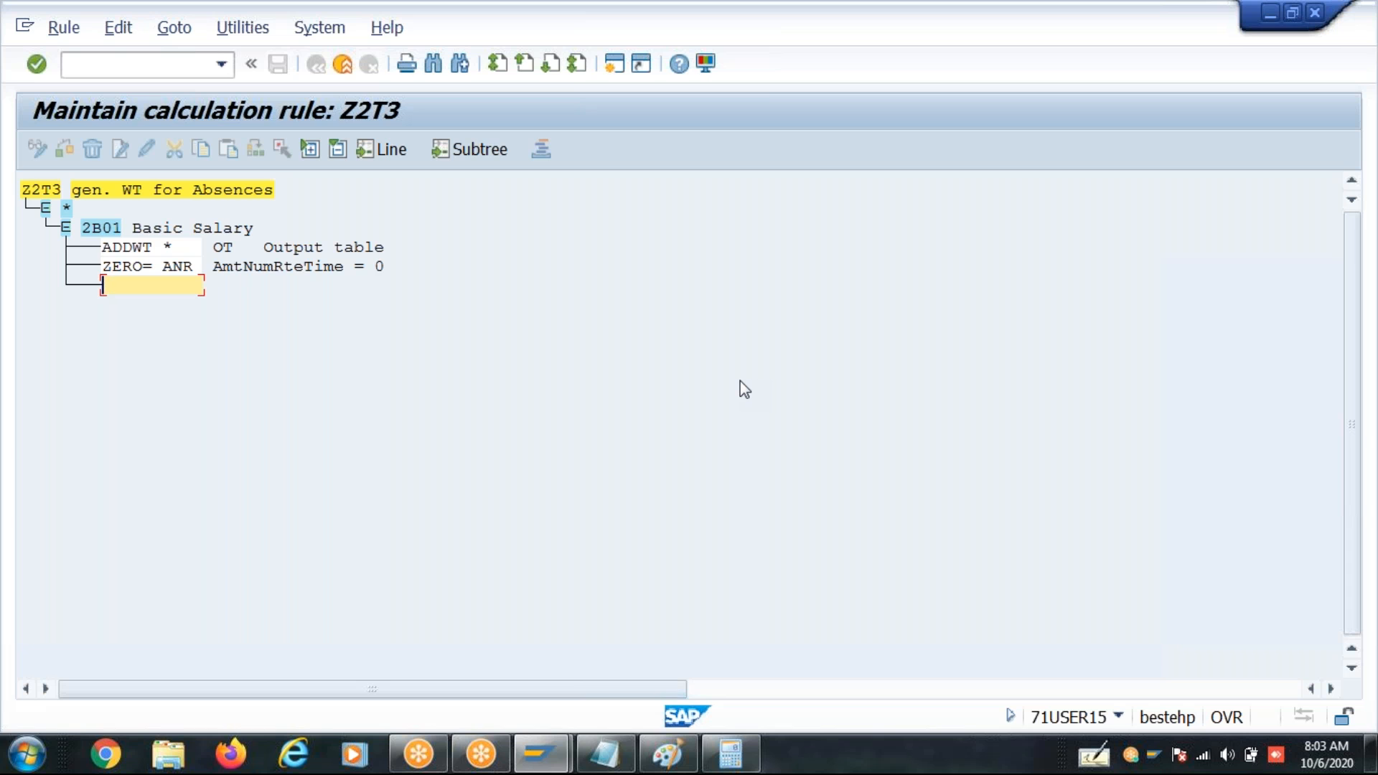
# - Add the operation line NUM=TKAP70 below ZERO= ANR under wage type 2B01
pyautogui.write('NU')
pyautogui.write('M+')
pyautogui.write('=TK')
pyautogui.write('AU')
pyautogui.press('BackSpace')
pyautogui.write('P')
pyautogui.write('70')
pyautogui.press('Return')
# - Add the operation line ADDWT 2AB0 below NUM=TKAP70
pyautogui.write('adddwwt')
pyautogui.press('BackSpace')
pyautogui.press('BackSpace')
pyautogui.press('BackSpace')
pyautogui.press('BackSpace')
pyautogui.write('wt ')
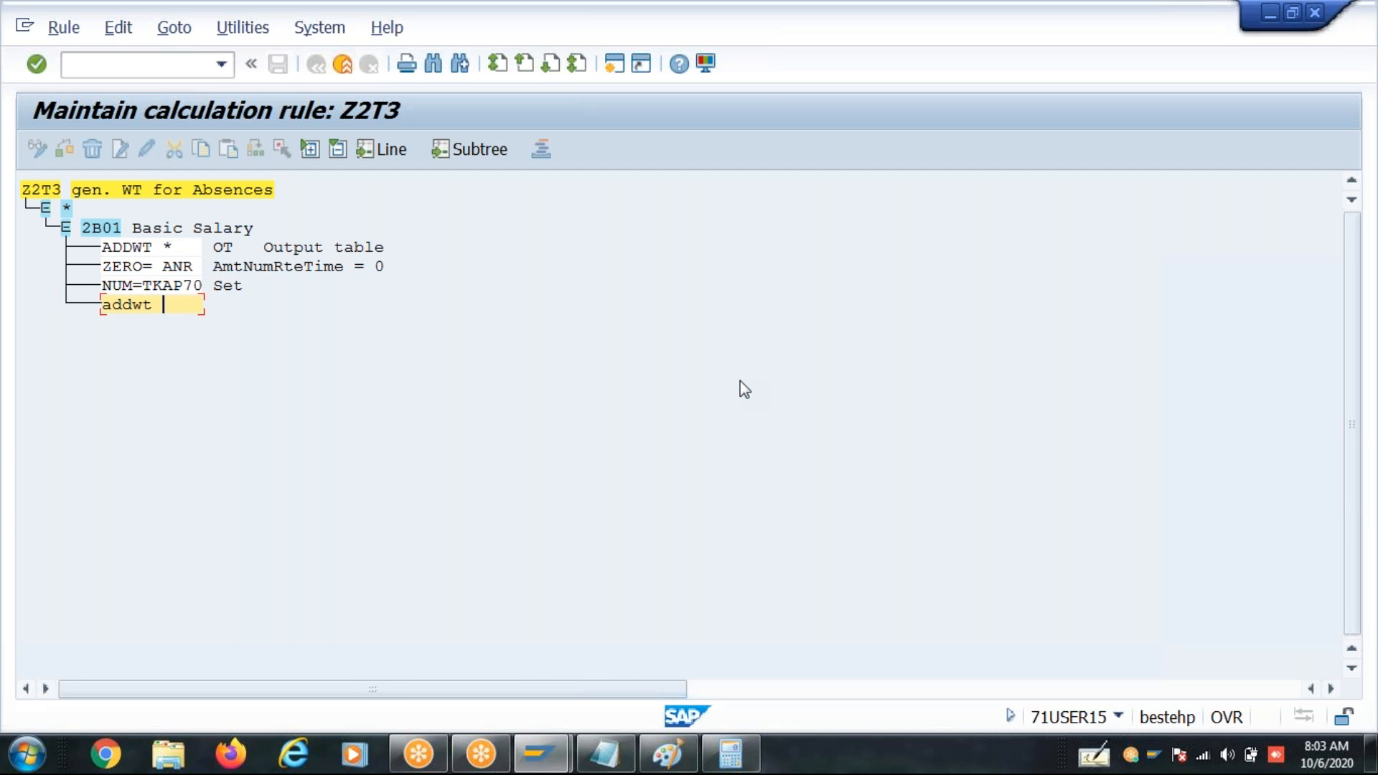
pyautogui.write('2AB0')
pyautogui.press('Return')
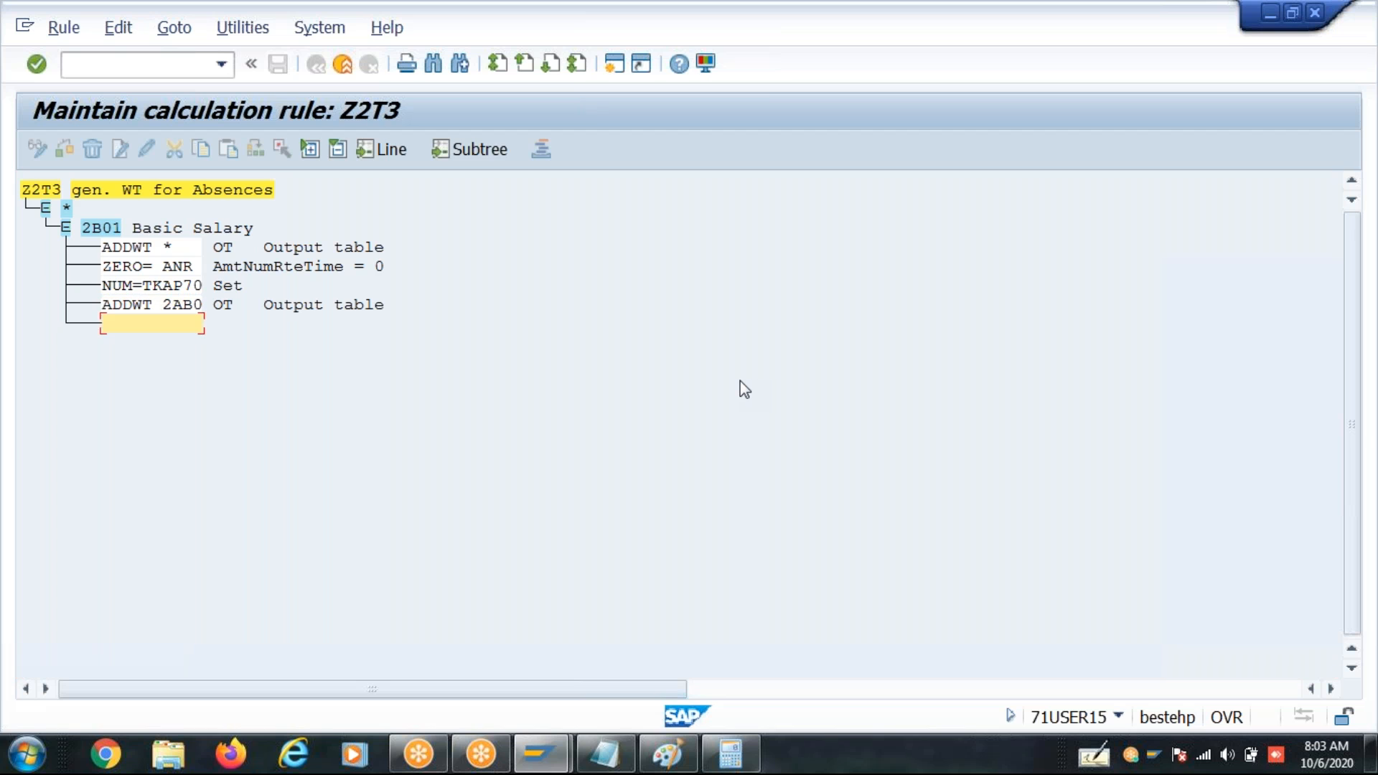
# - Add the operation lines NUM=TKAP71 and ADDWT 2AB1 below ADDWT 2AB0
pyautogui.write('NUM=TKAP71')
pyautogui.press('Return')
pyautogui.write('ADDWT ')
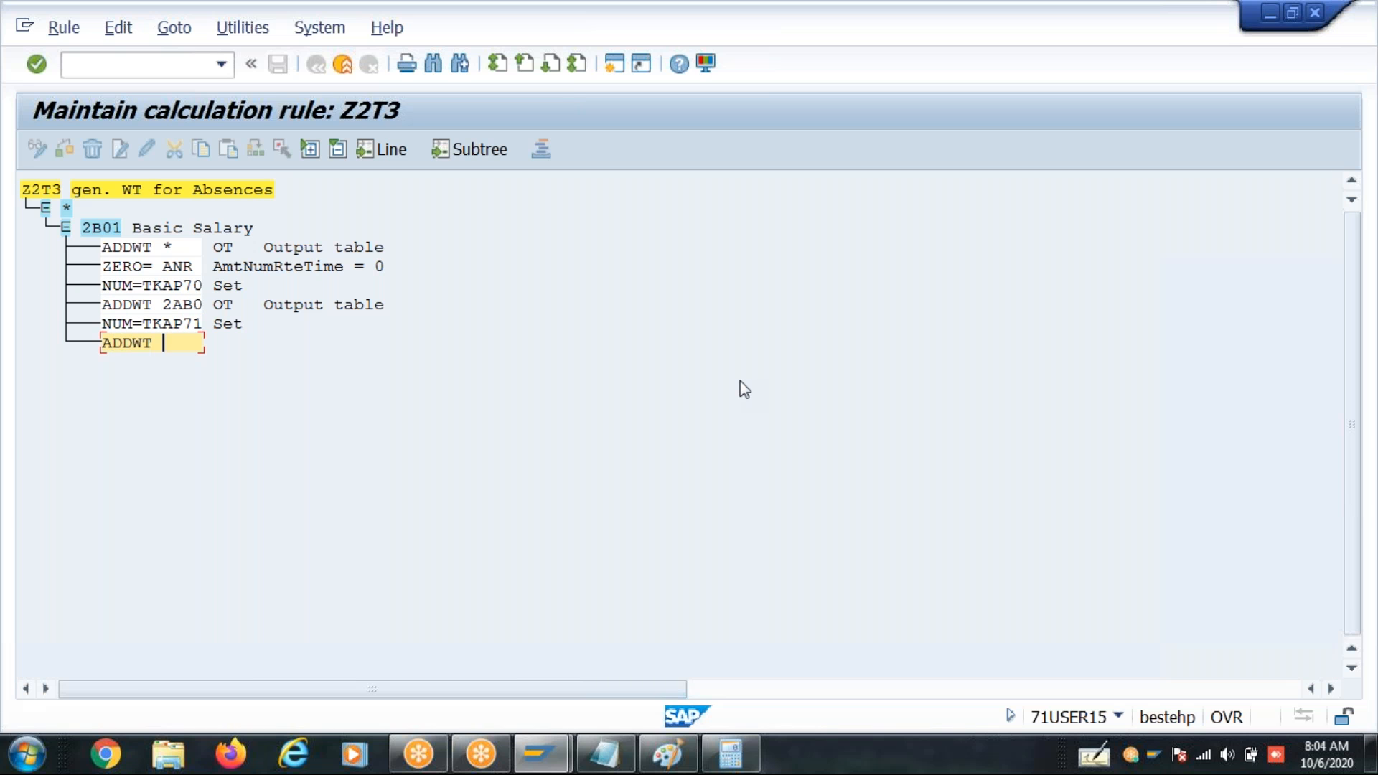
pyautogui.write('2AB1')
pyautogui.press('Return')
# - Add another NUM=TKAP71 line and the line ADDWT 2AB2 below ADDWT 2AB1, ending line entry
pyautogui.write('NUM')
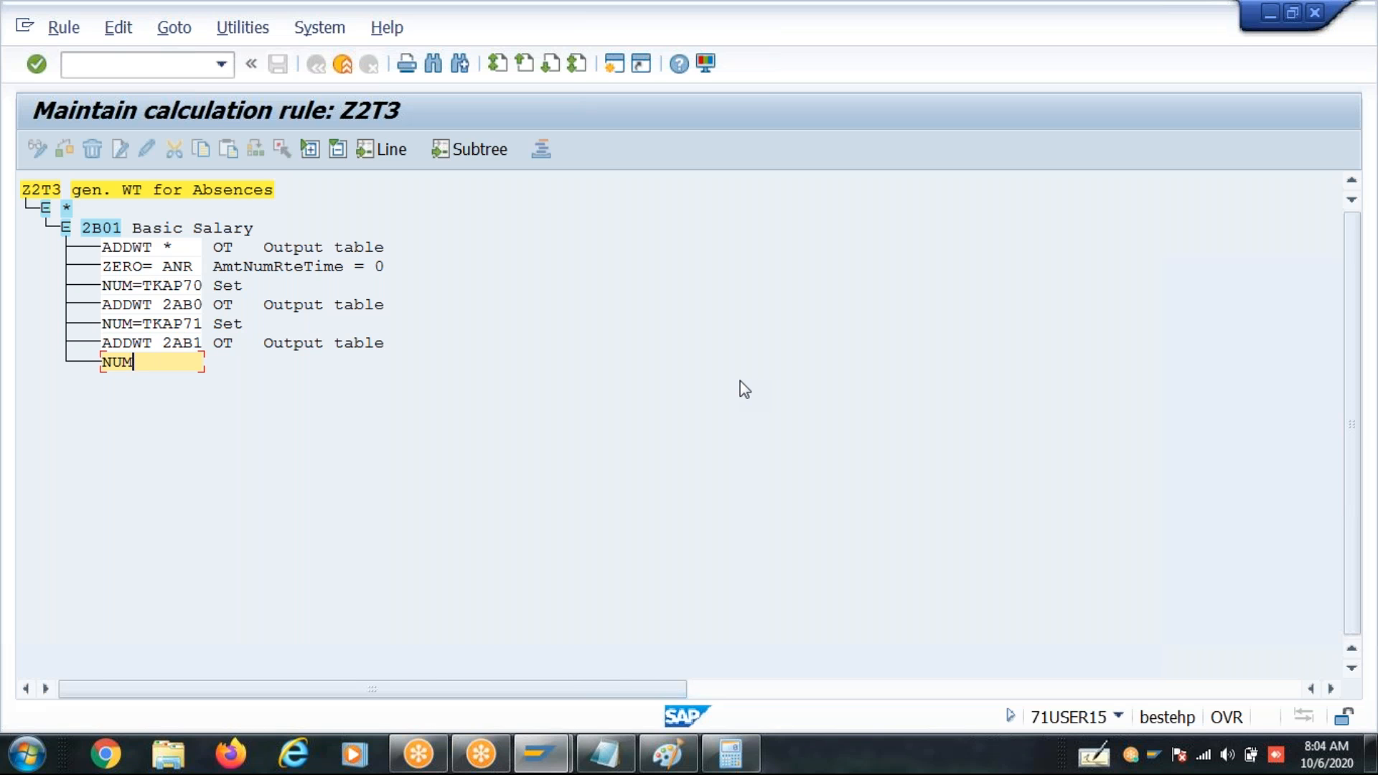
pyautogui.write('=TKAP71')
pyautogui.press('Return')
pyautogui.write('ADDWT ')
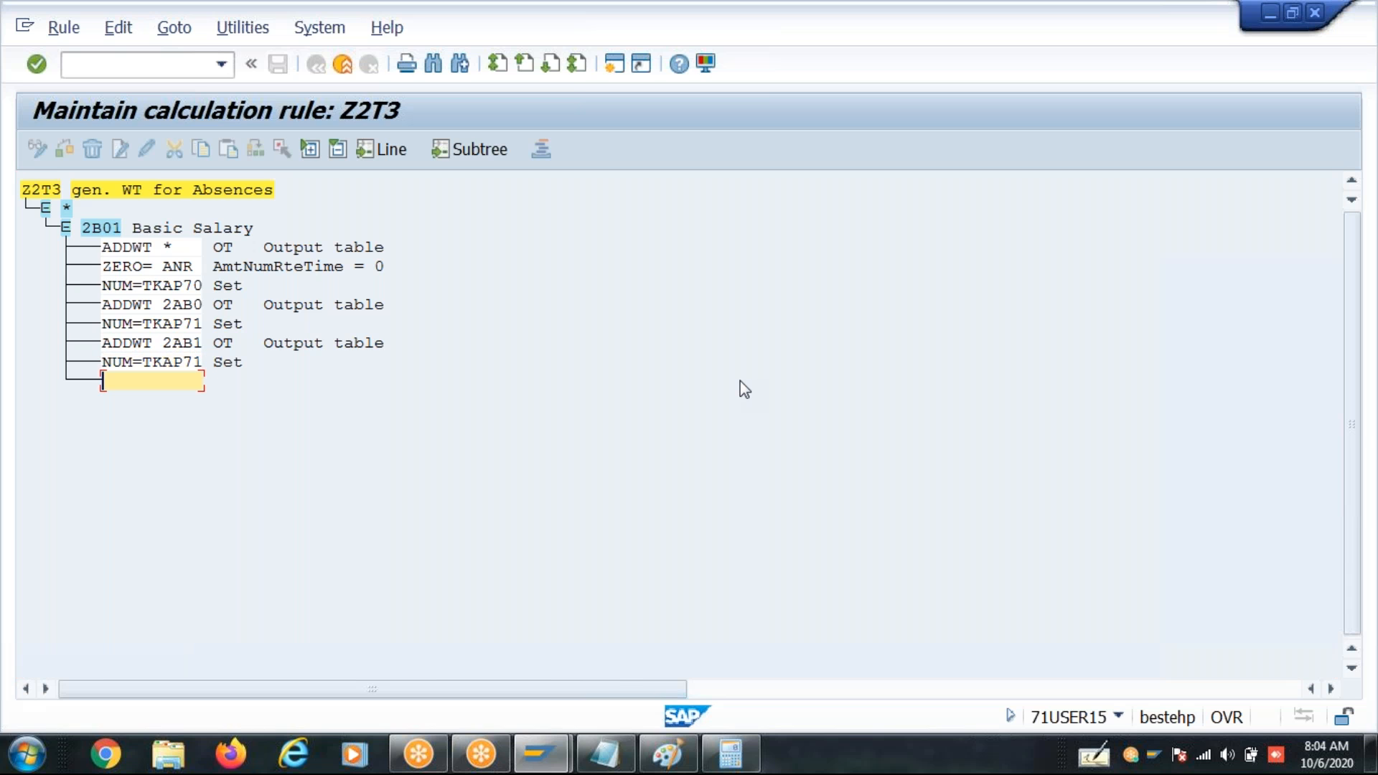
pyautogui.write('2AB2')
pyautogui.press('Return')
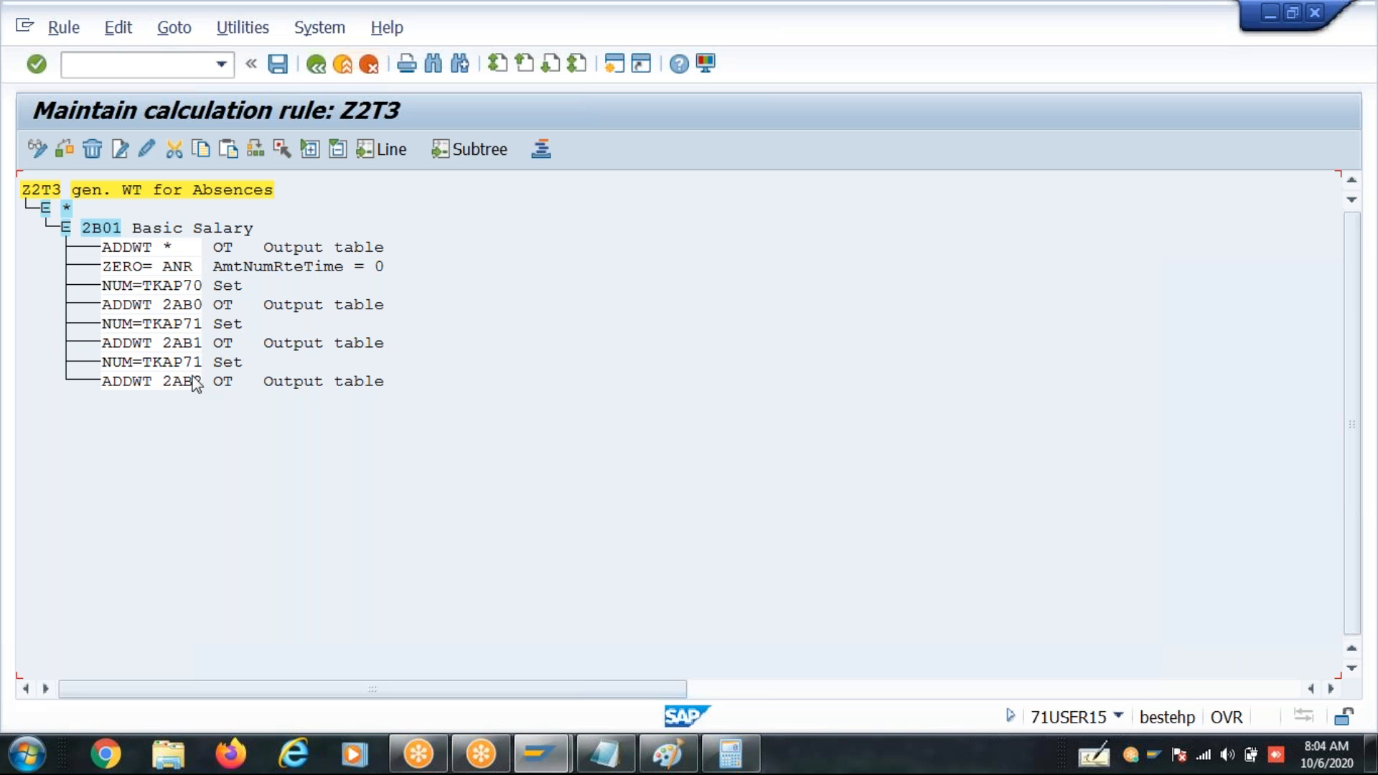
# - Change the NUM line directly above ADDWT 2AB2 to NUM=TKAU72
pyautogui.click(146, 149)
pyautogui.hotkey('shift', 'End')
pyautogui.write('u7')
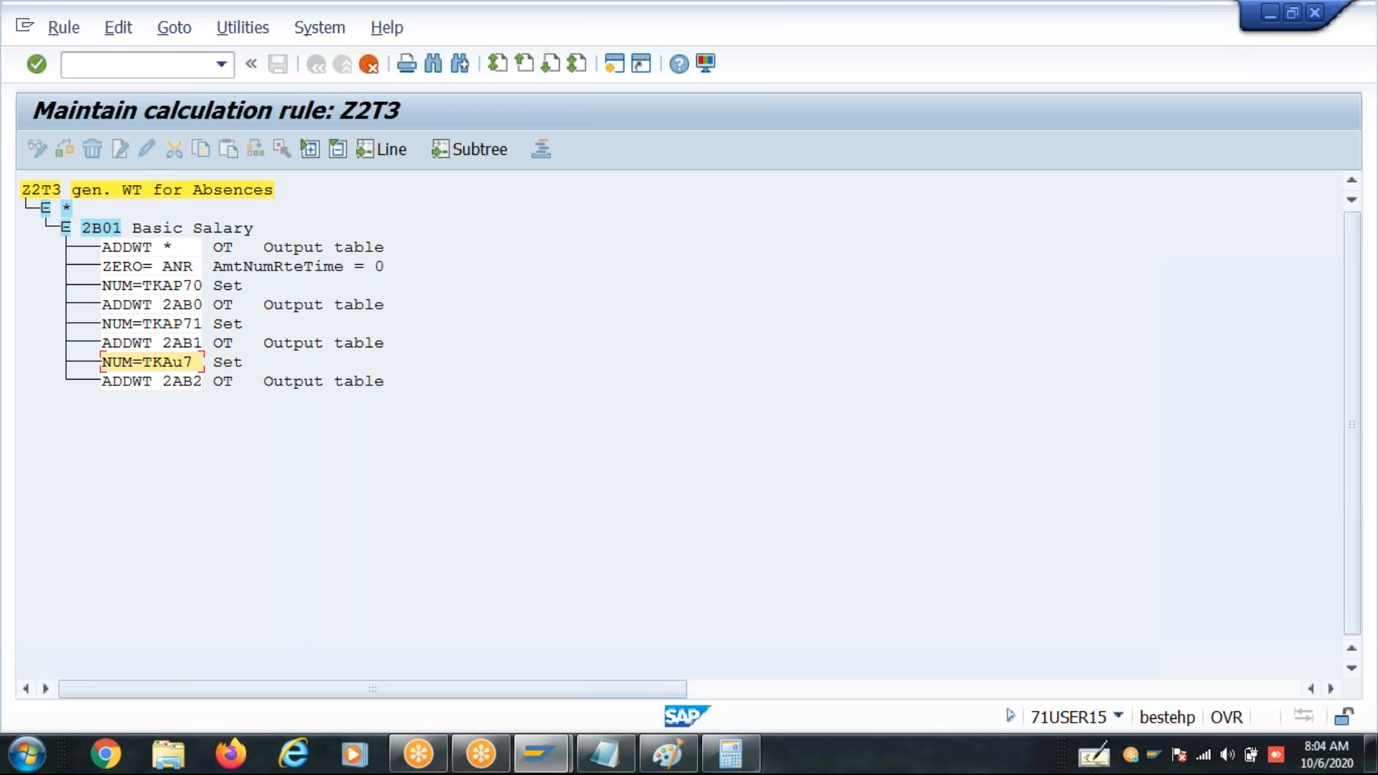
pyautogui.write('2')
pyautogui.press('Return')
# - Insert the operation lines NUM=TKAP73 and ADDWT 2AB3 below ADDWT 2AB2
pyautogui.click(149, 386)
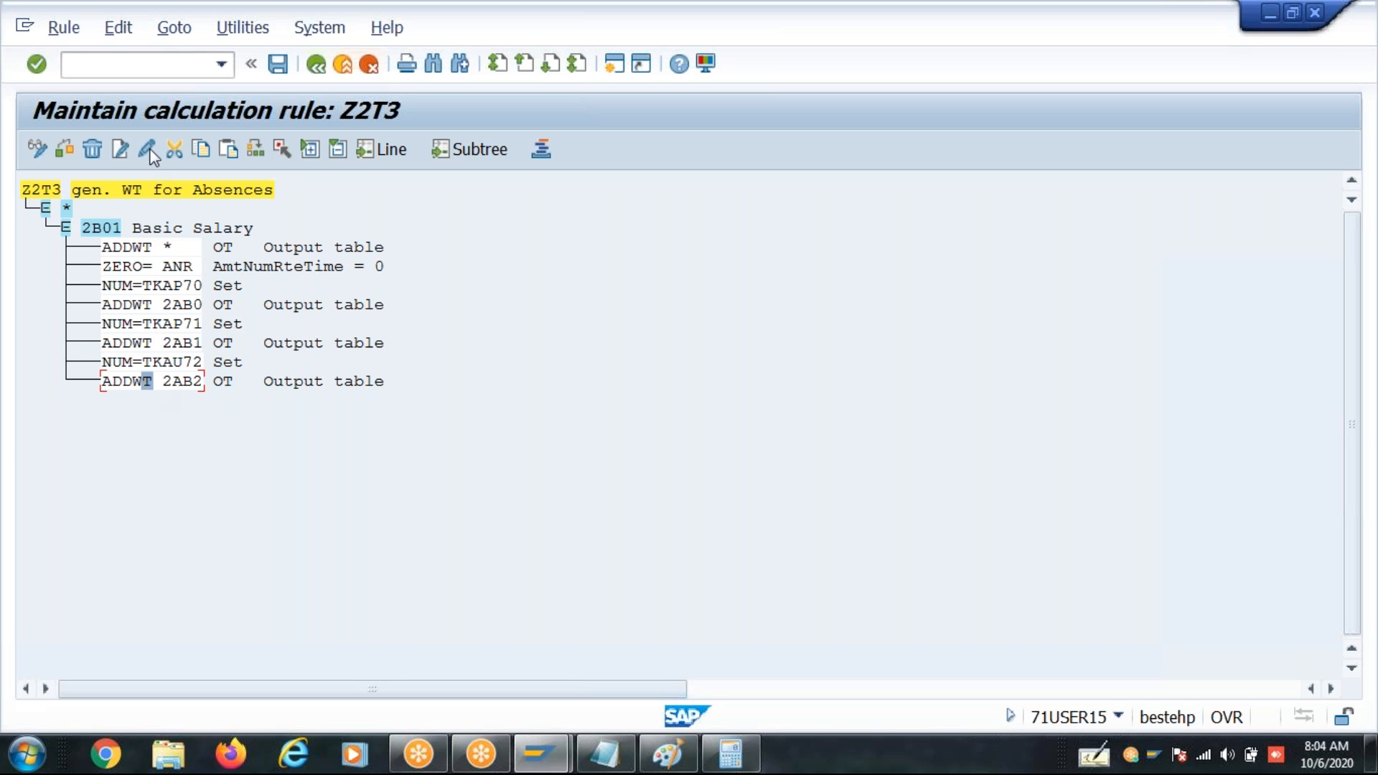
pyautogui.click(127, 148)
pyautogui.write('nUM=')
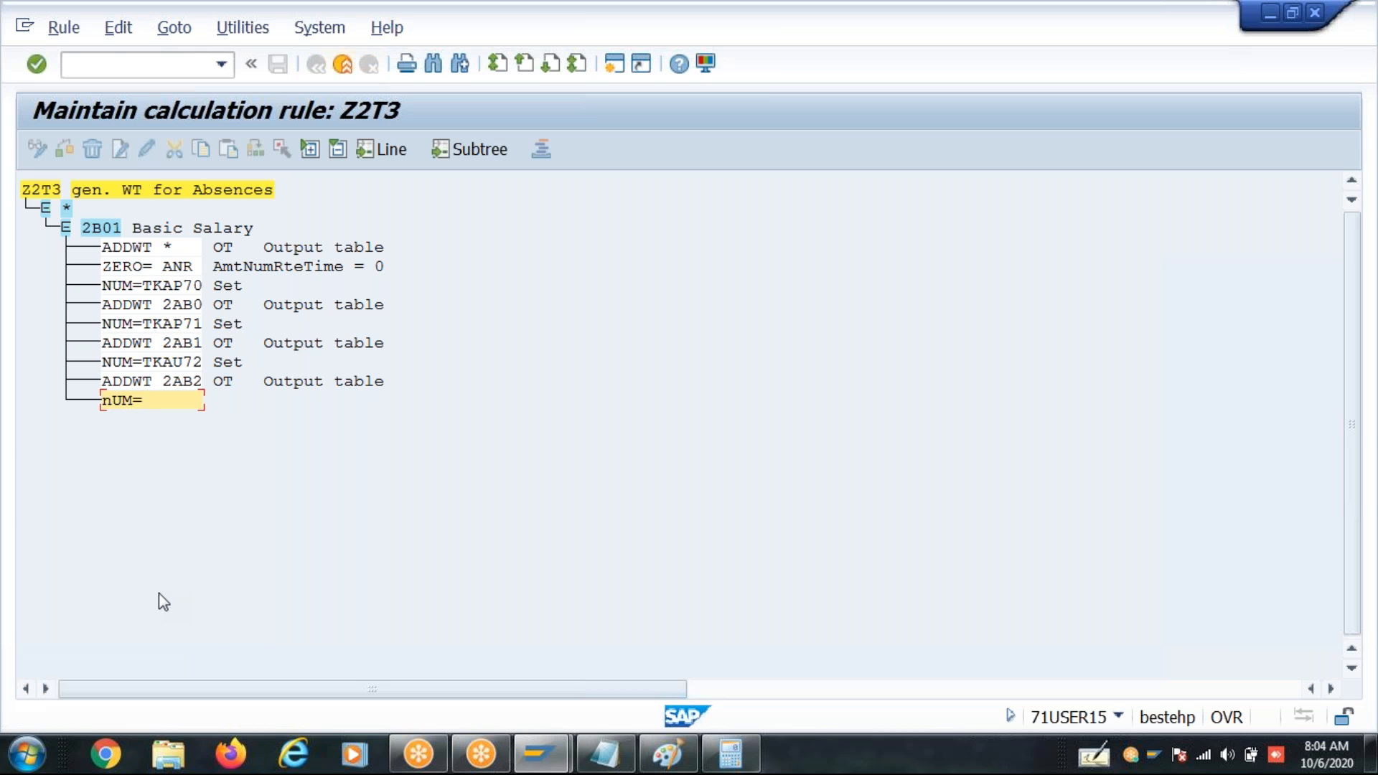
pyautogui.write('tkap73')
pyautogui.press('Return')
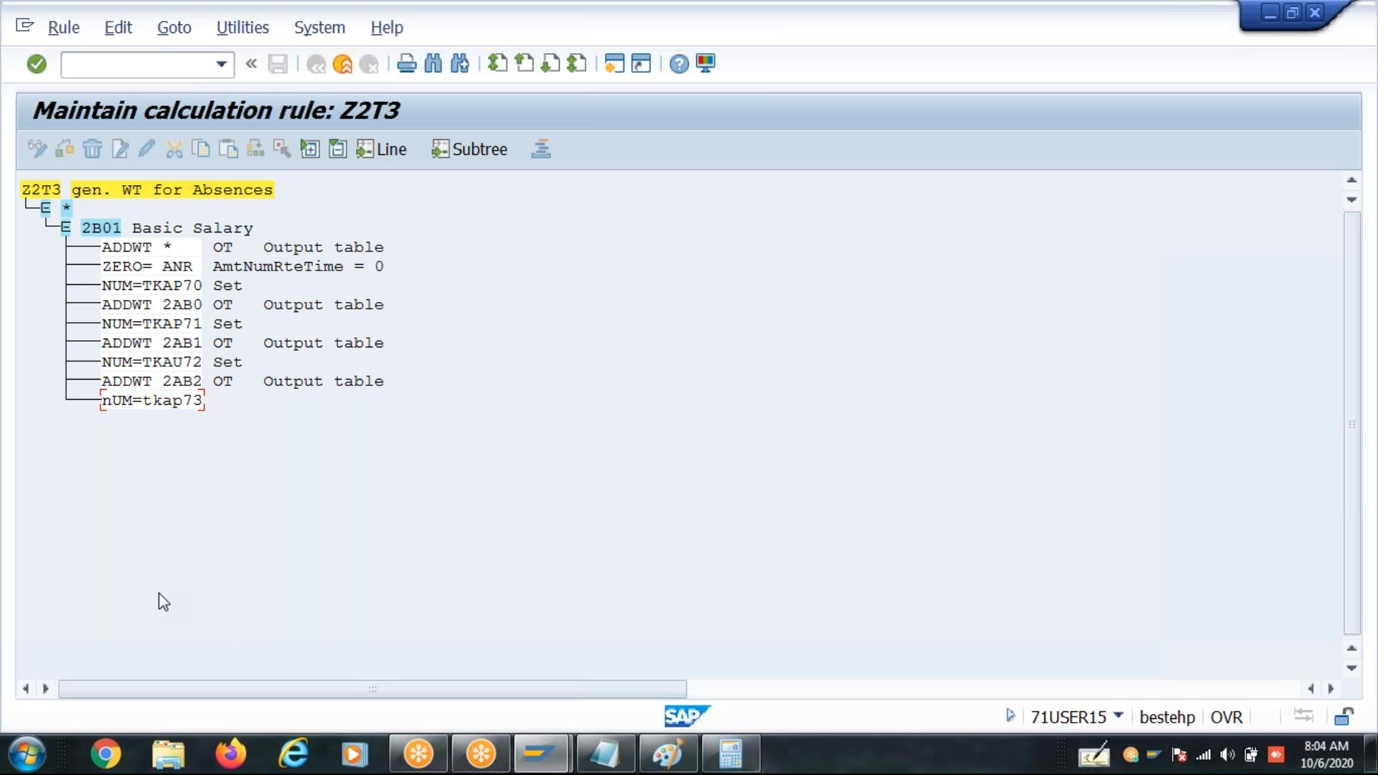
pyautogui.write('addwt ')
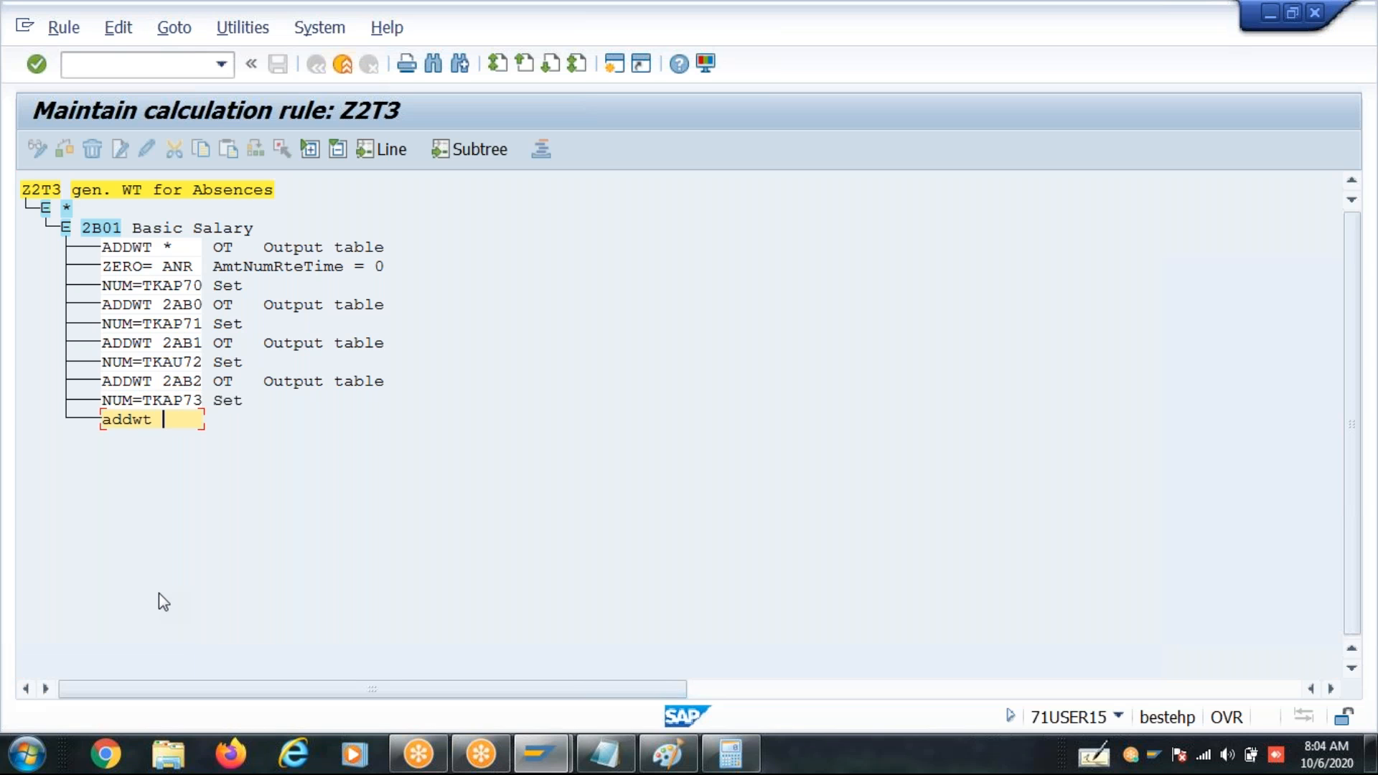
pyautogui.write('2B')
pyautogui.press('BackSpace')
pyautogui.write('AB3')
pyautogui.press('Return')
# - Add the operation line NUM=TKAU74 below ADDWT 2AB3
pyautogui.write('NUM')
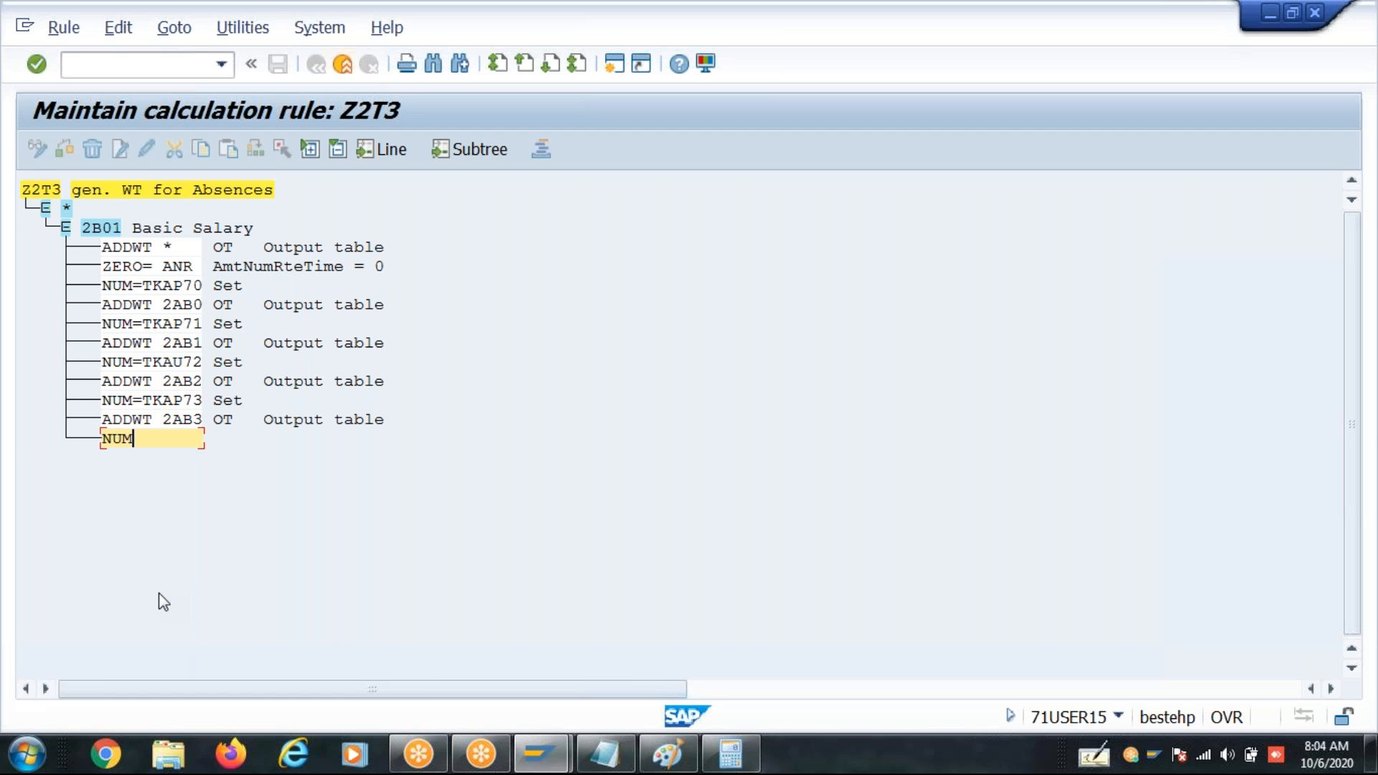
pyautogui.write('=T')
pyautogui.write('KAP')
pyautogui.write('74')
pyautogui.press('BackSpace')
pyautogui.press('BackSpace')
pyautogui.press('BackSpace')
pyautogui.write('u74')
pyautogui.press('Return')
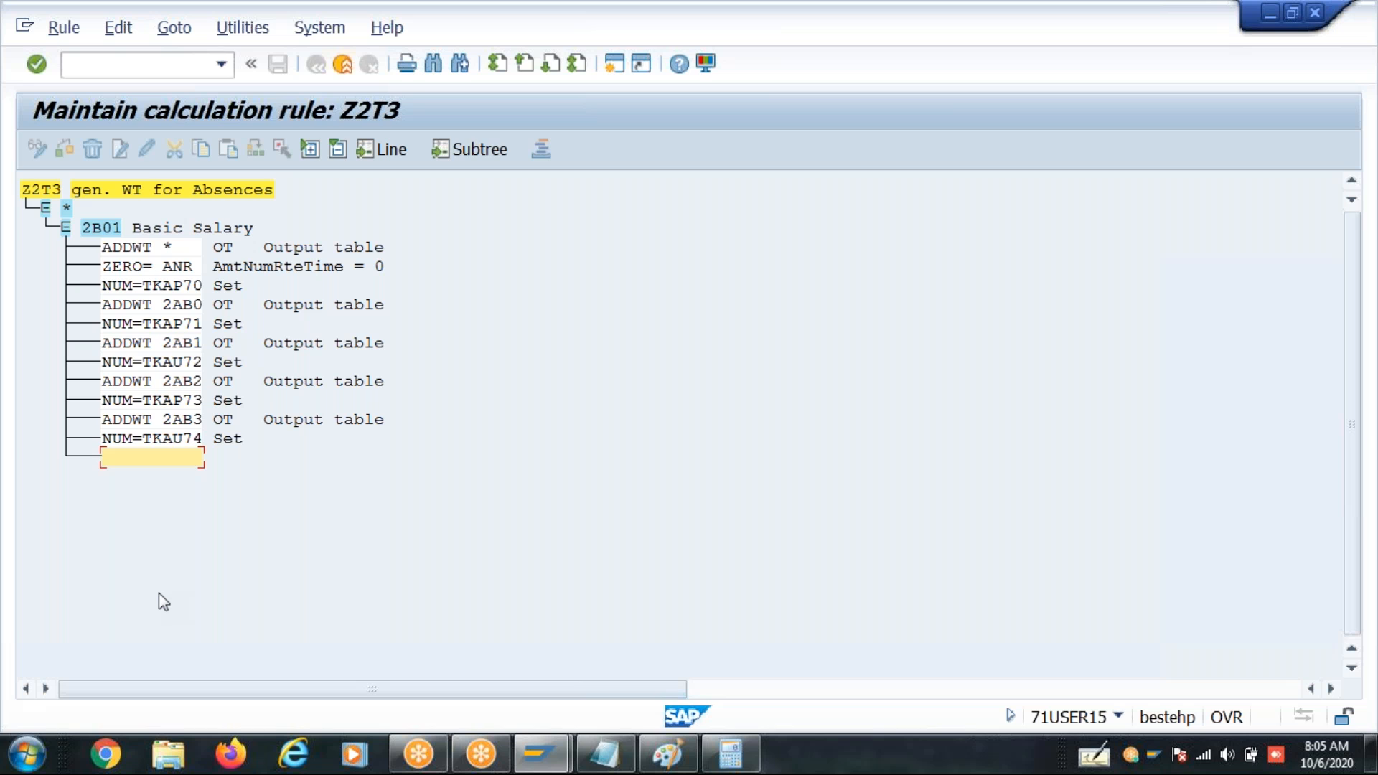
# - Add the operation line ADDWT 2AB4 below NUM=TKAU74
pyautogui.write('addwt 2AB4')
pyautogui.press('Return')
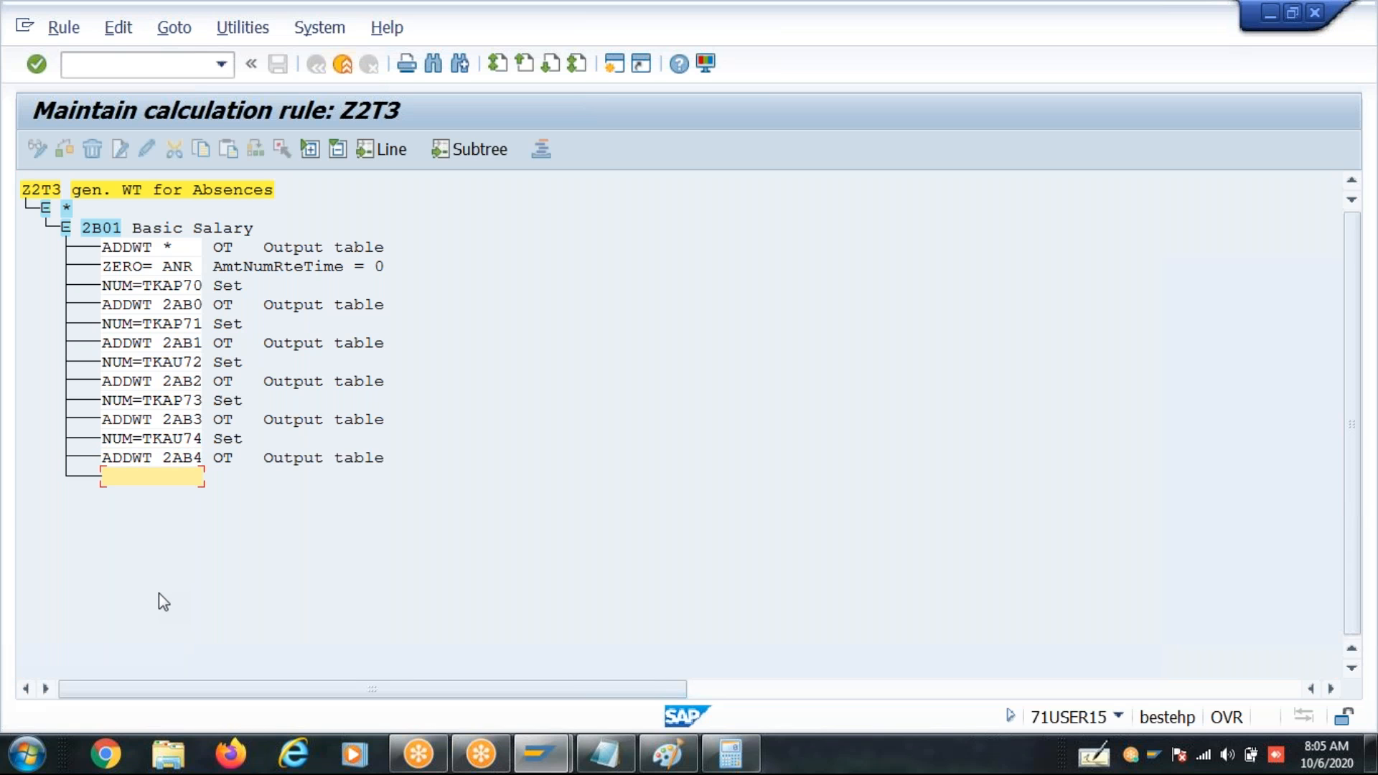
# - Add the operation lines NUM=TKAP75 and ADDWT 2AB5 at the end of the 2B01 branch
pyautogui.write('NUM=TKAP75')
pyautogui.press('Return')
pyautogui.write('addwt 2')
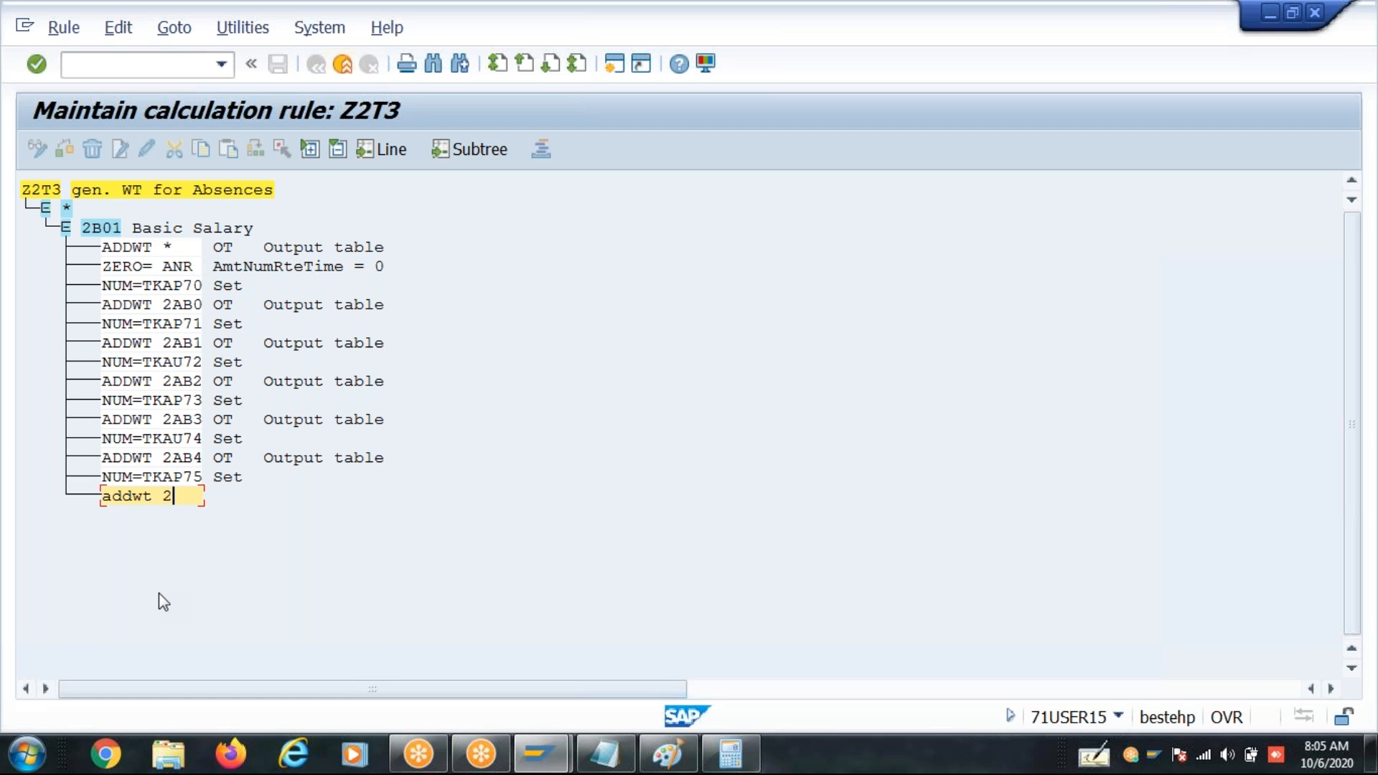
pyautogui.write('AB5')
pyautogui.press('Return')
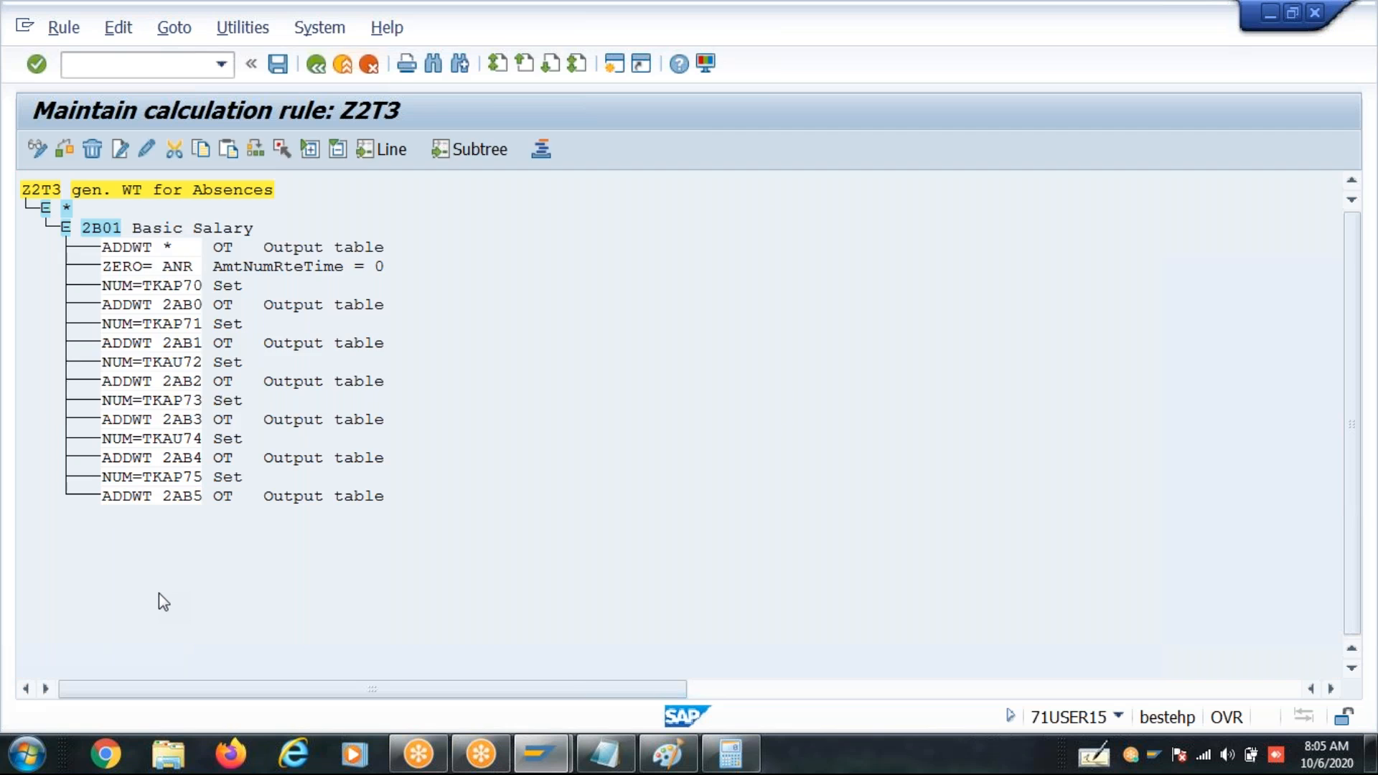
# - Save calculation rule Z2T3
pyautogui.hotkey('ctrl', 's')
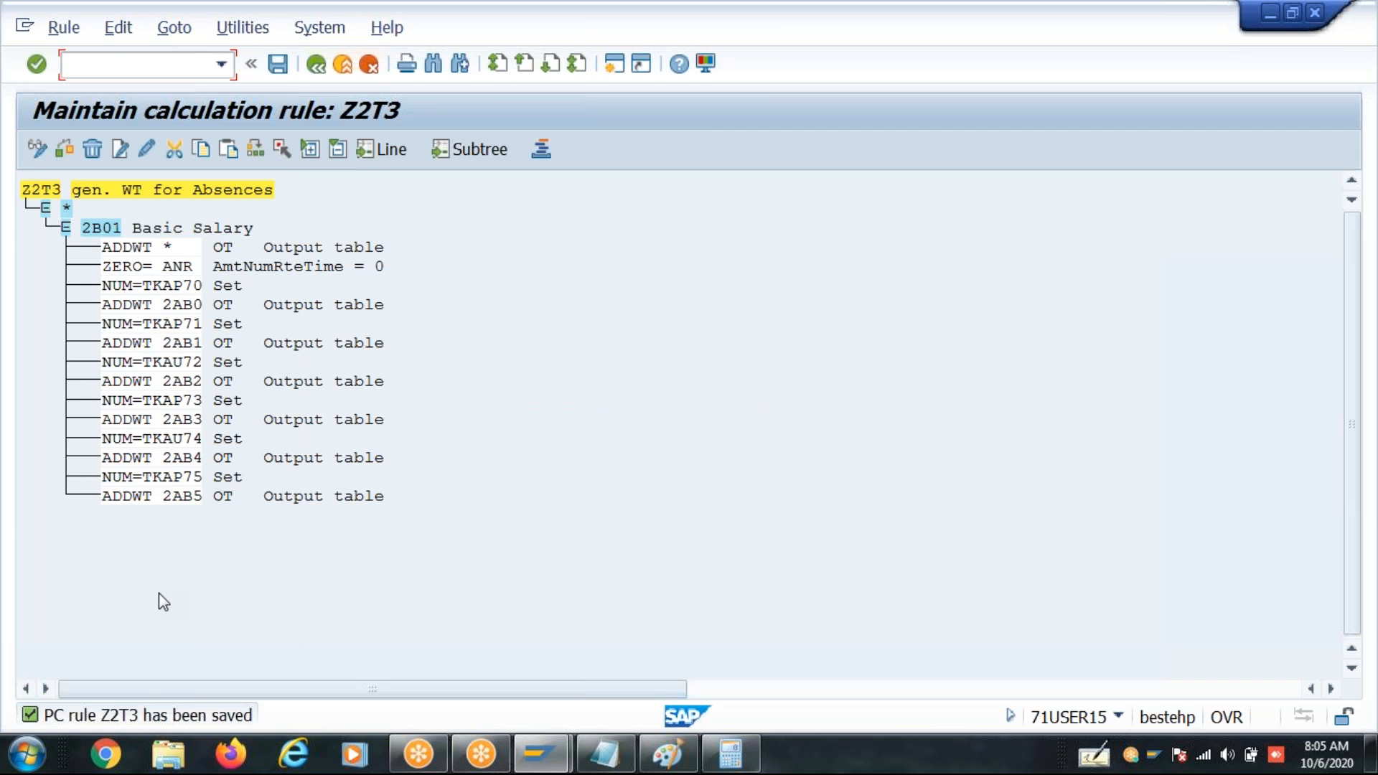
pyautogui.click(94, 234)
pyautogui.click(158, 286)
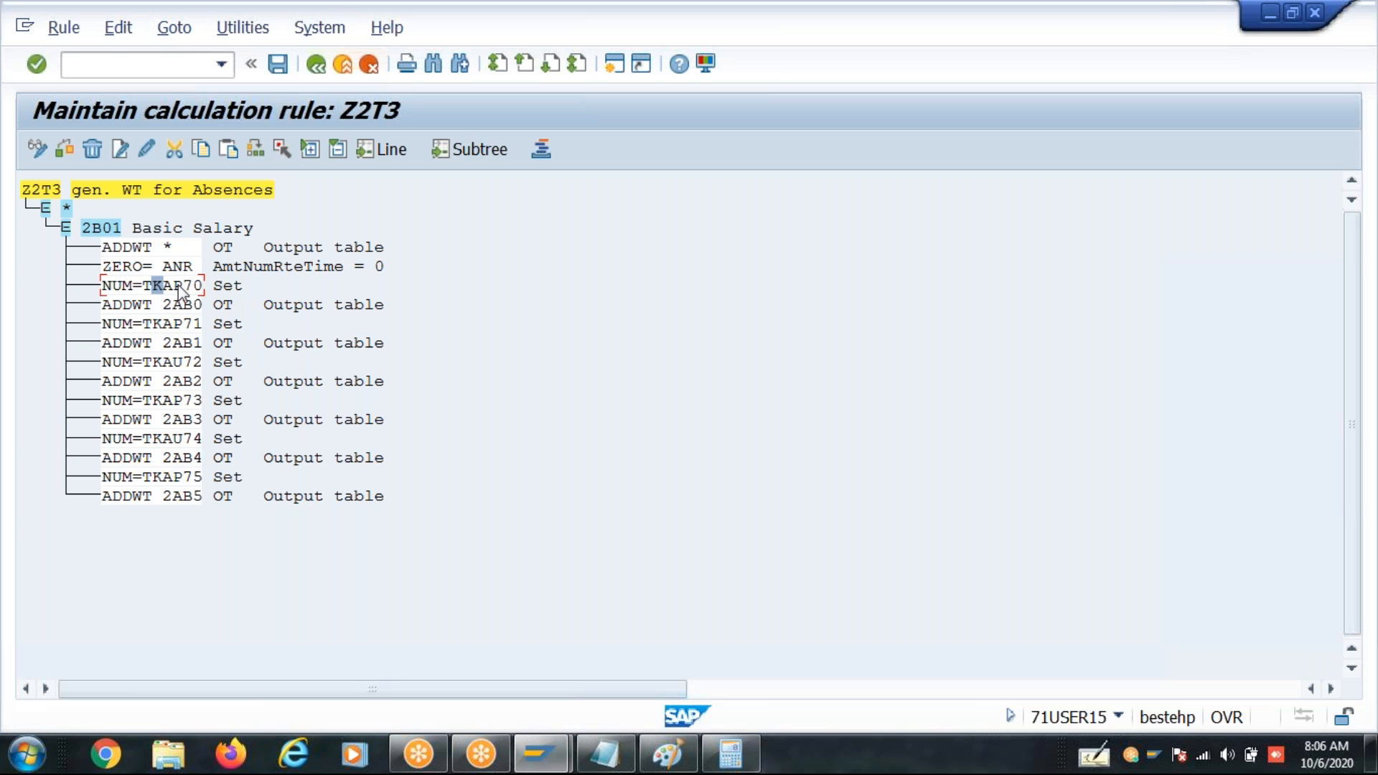
pyautogui.click(109, 227)
pyautogui.click(279, 66)
pyautogui.click(468, 392)
# - Start the India payroll program PC00_M40_CALC in a new SAP session
pyautogui.click(558, 758)
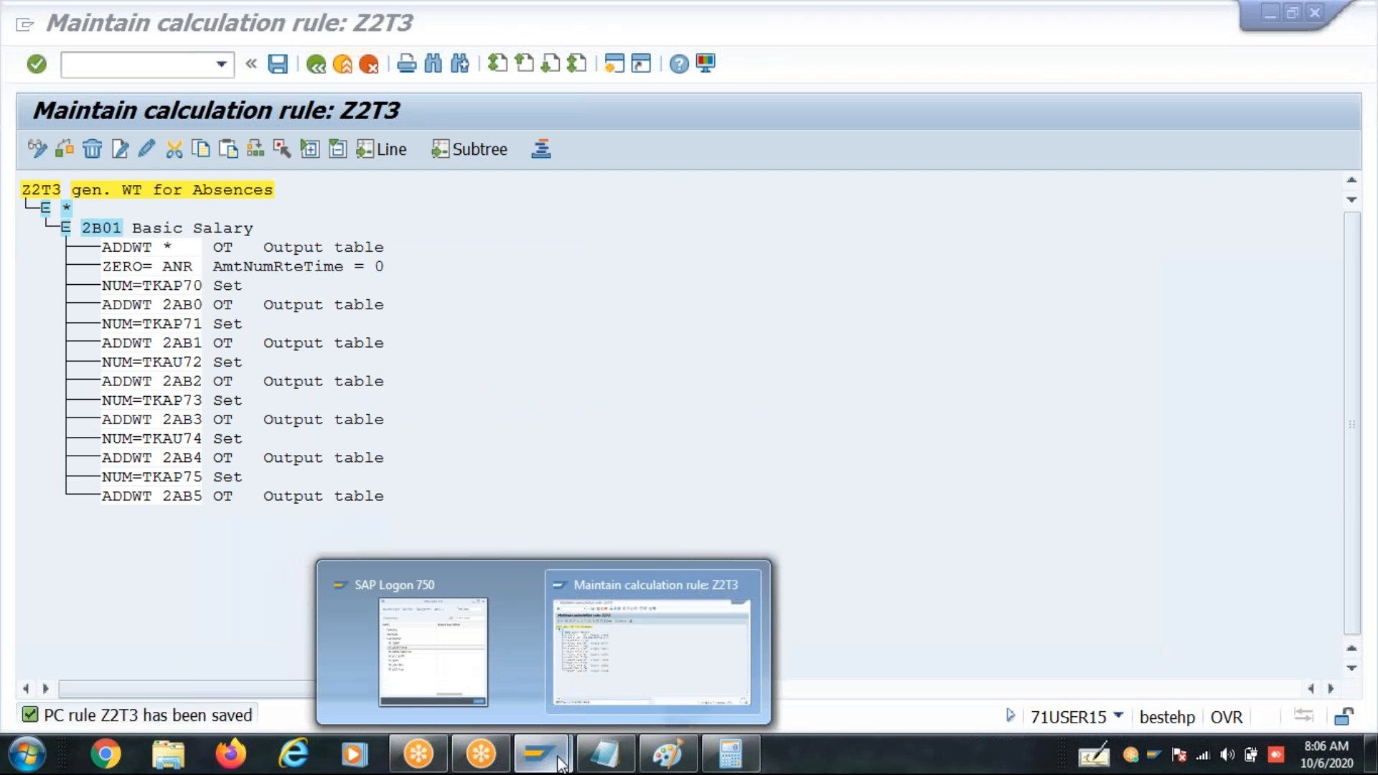
pyautogui.click(606, 645)
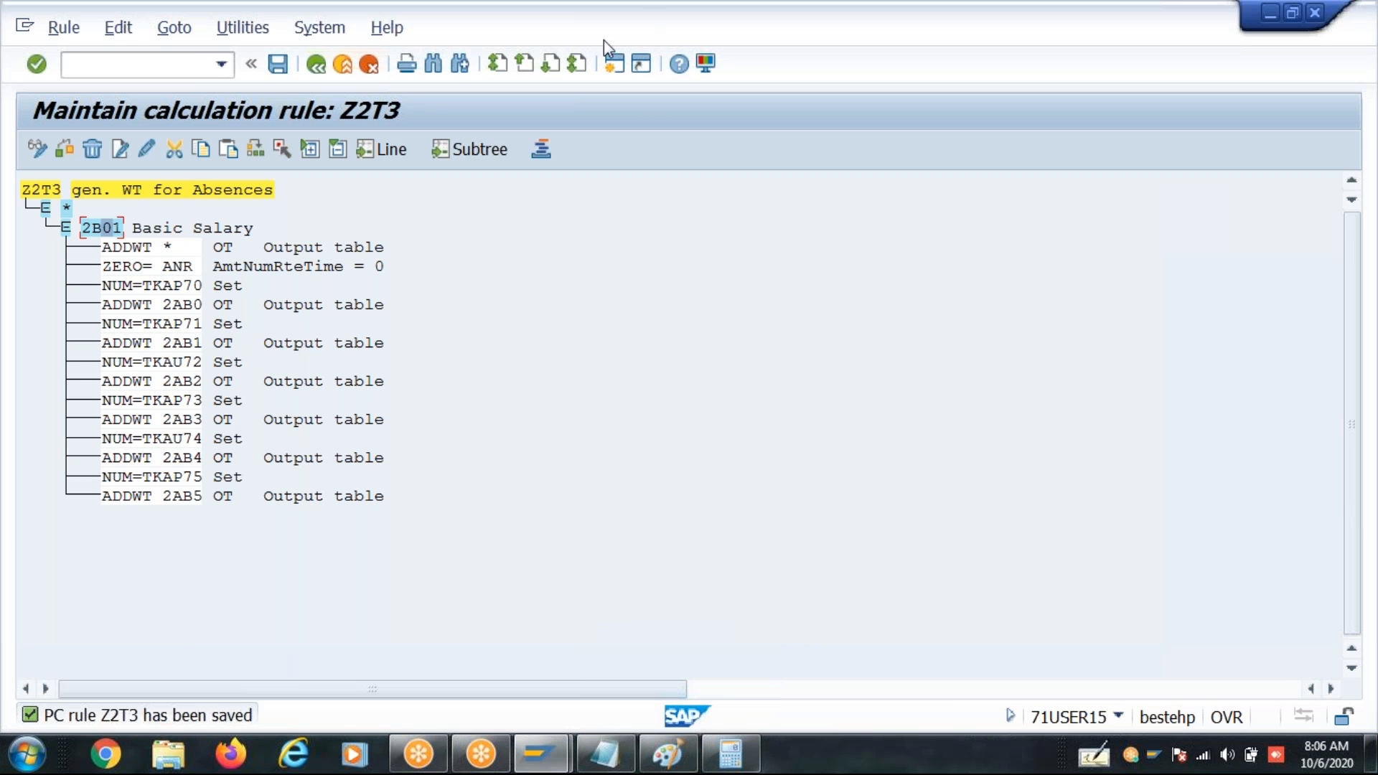
pyautogui.click(614, 66)
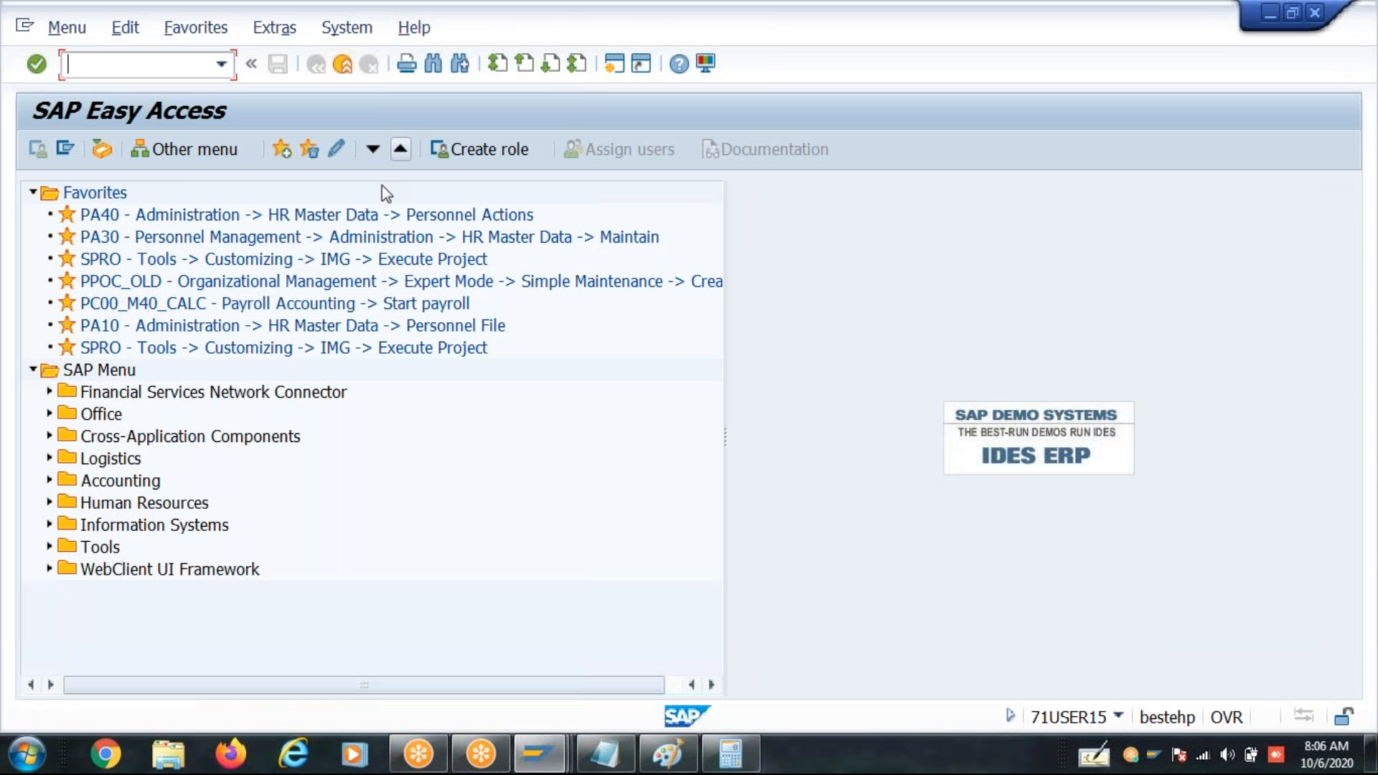
pyautogui.doubleClick(213, 303)
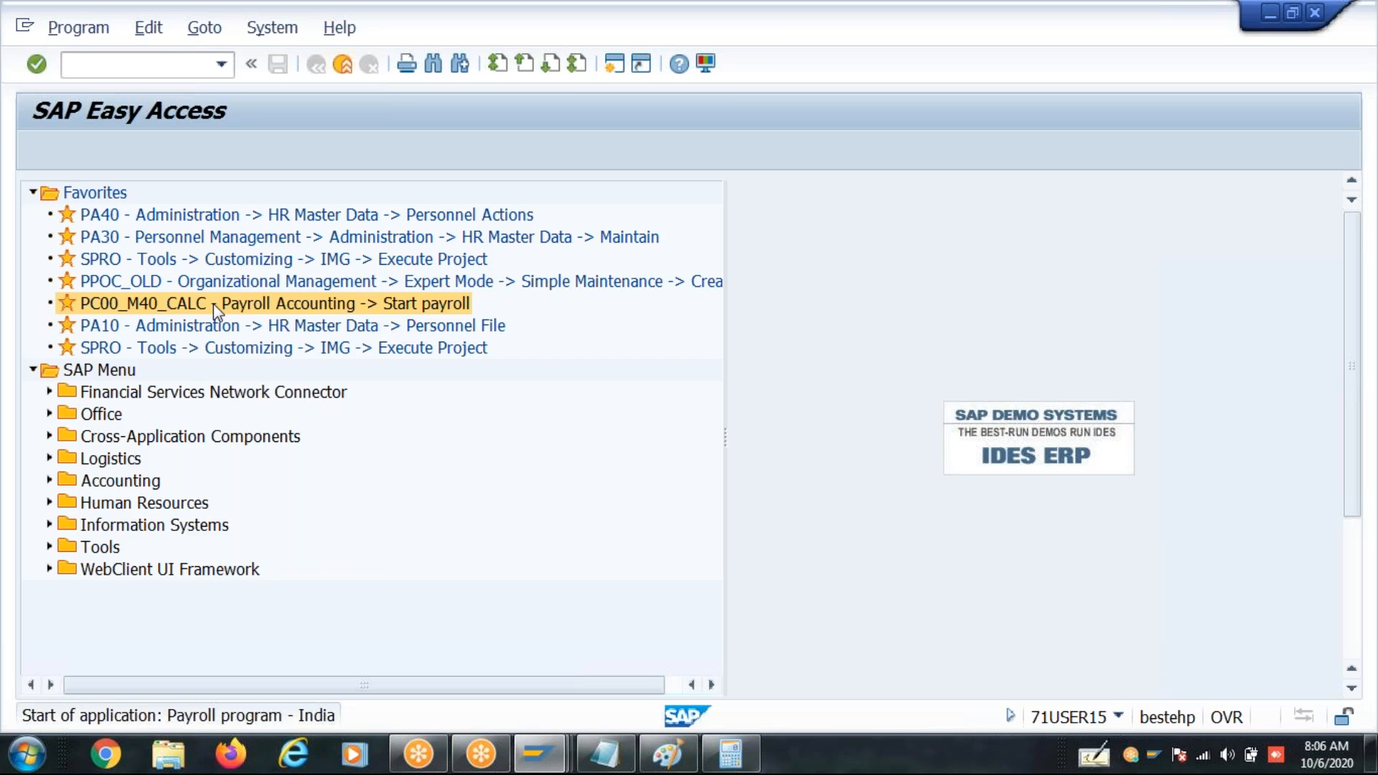
# - Enter the employee's personnel number and schema ZN40 as the selections for the payroll run
pyautogui.click(412, 388)
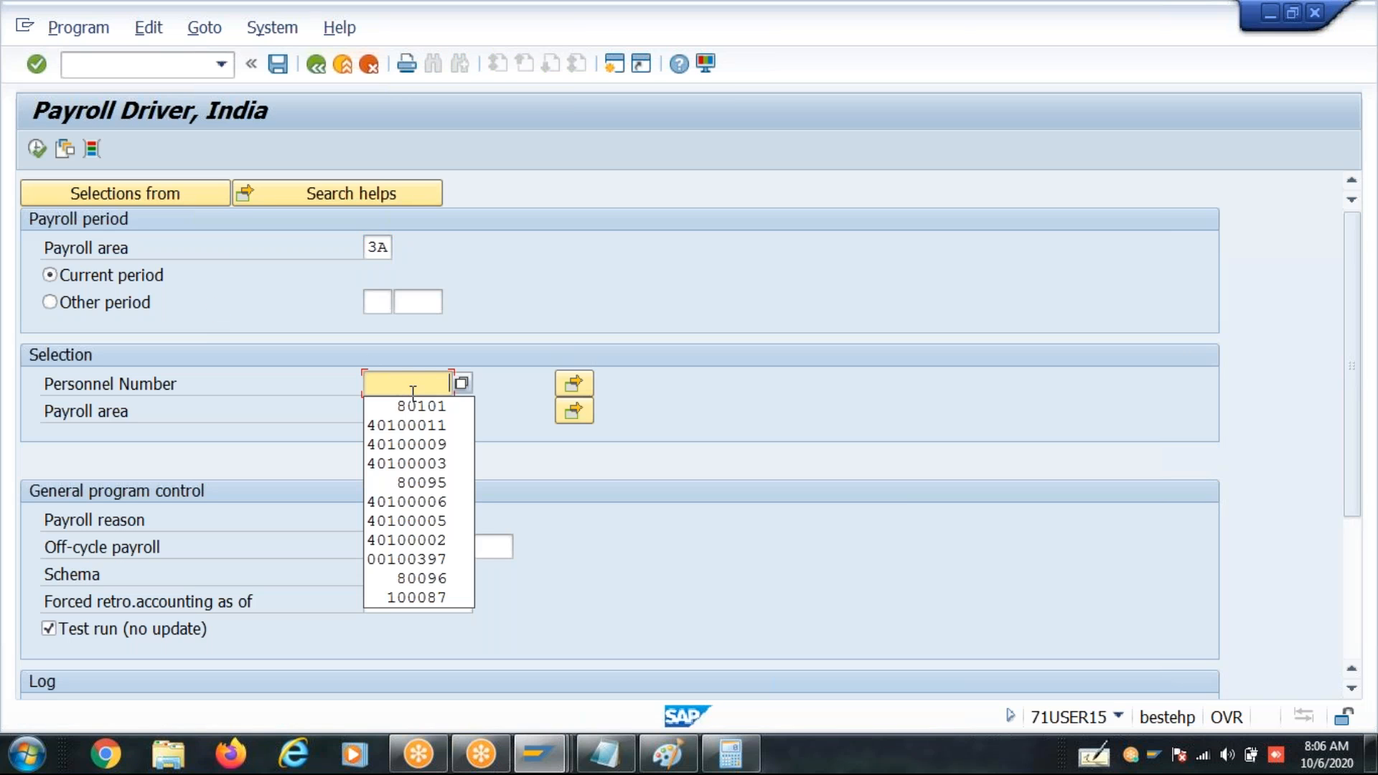
pyautogui.click(411, 402)
pyautogui.moveTo(367, 576); pyautogui.dragTo(420, 576)
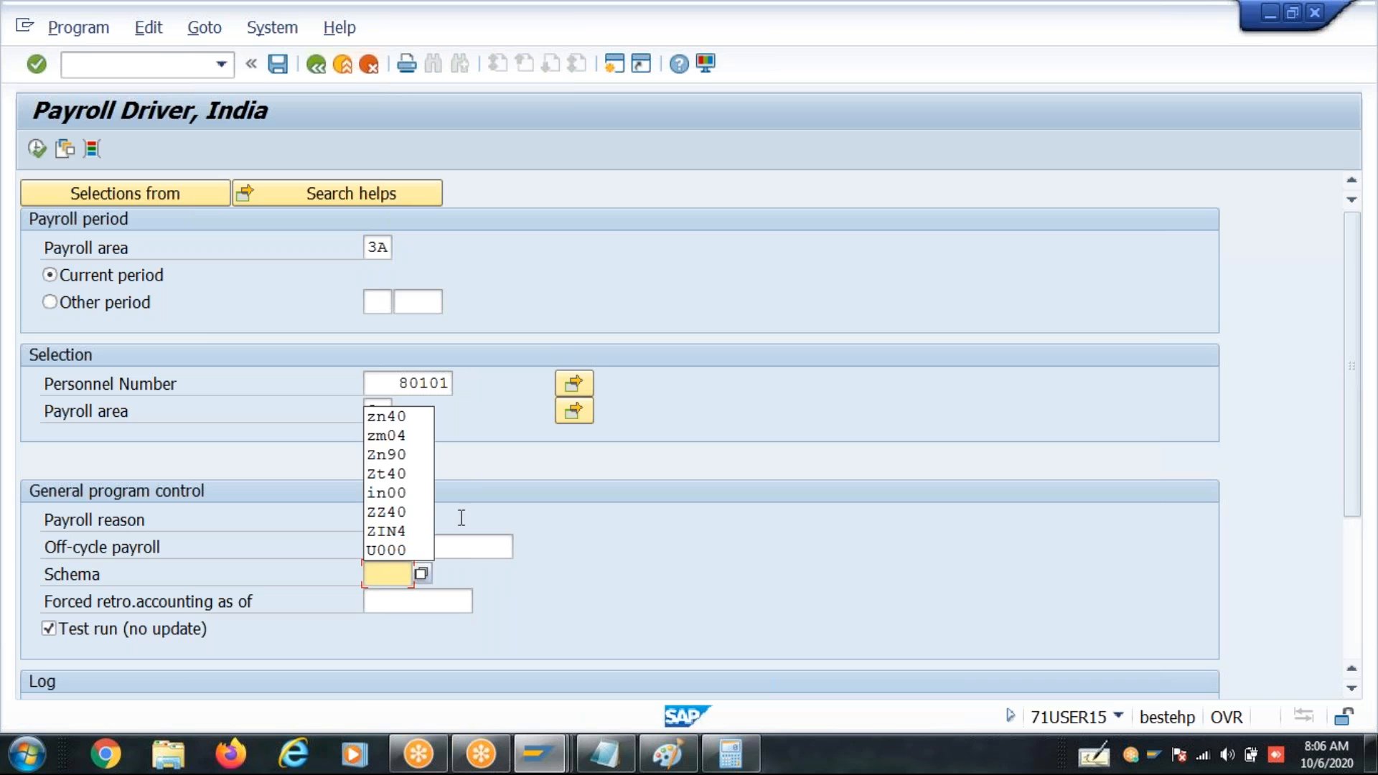
pyautogui.click(386, 416)
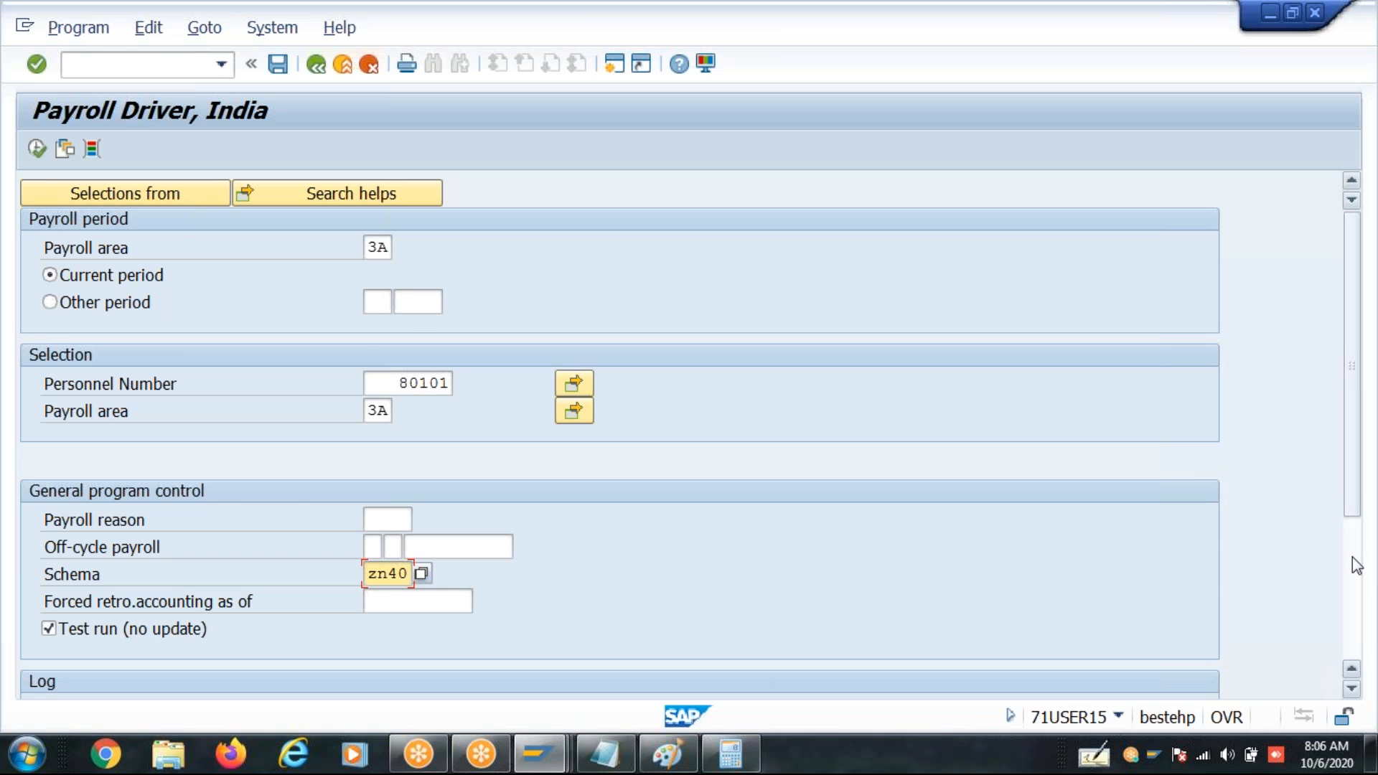
# - Enable the log display and choose ZSAP as the display variant for the remuneration statement
pyautogui.scroll(-5, 1357, 563)
pyautogui.click(218, 474)
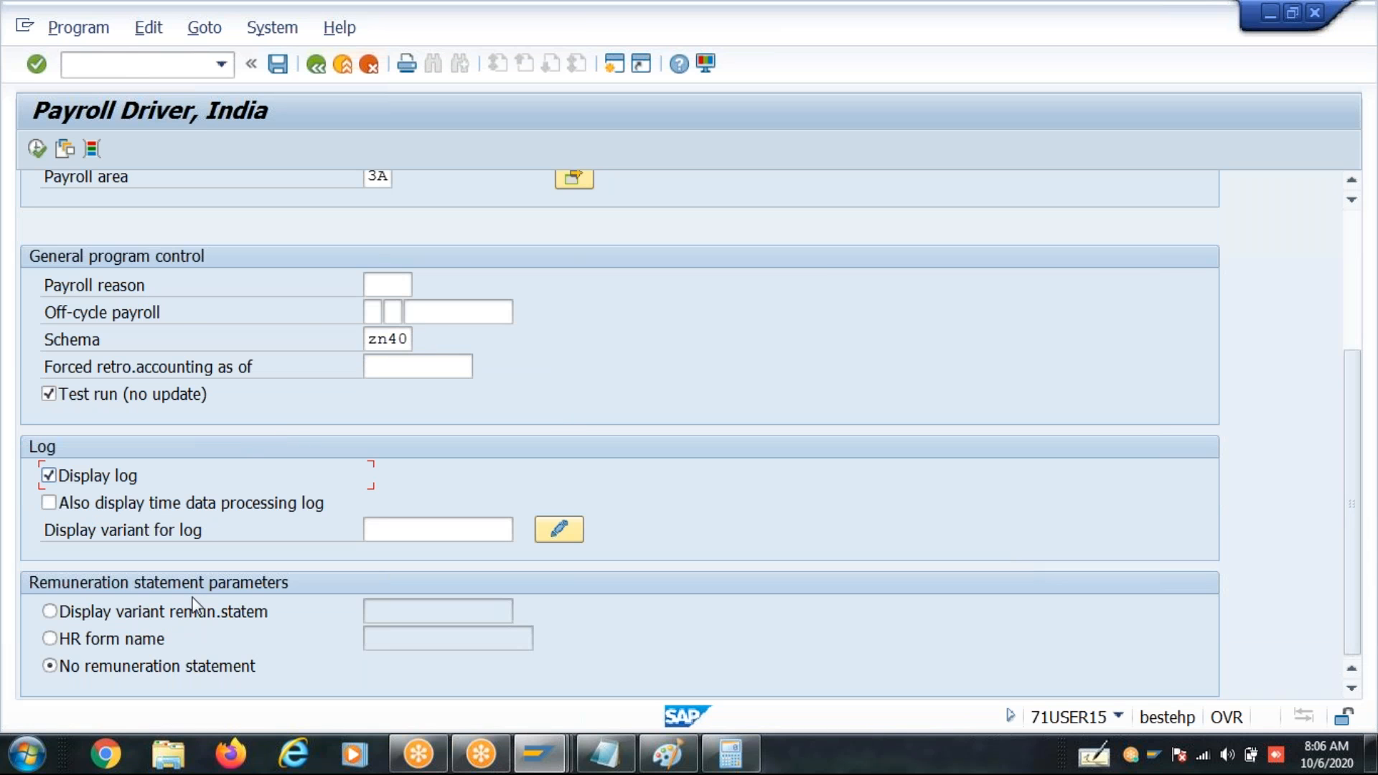
pyautogui.click(203, 611)
pyautogui.click(402, 608)
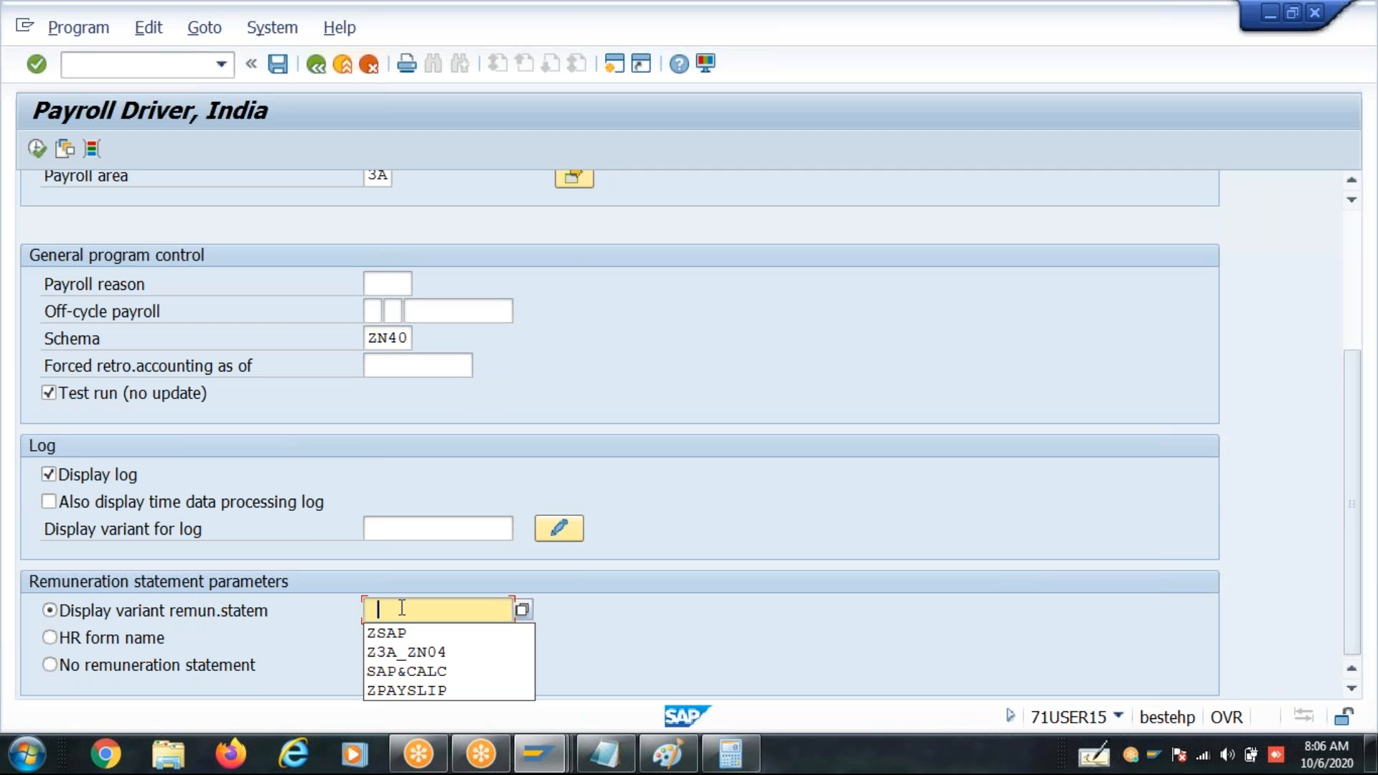
pyautogui.click(406, 631)
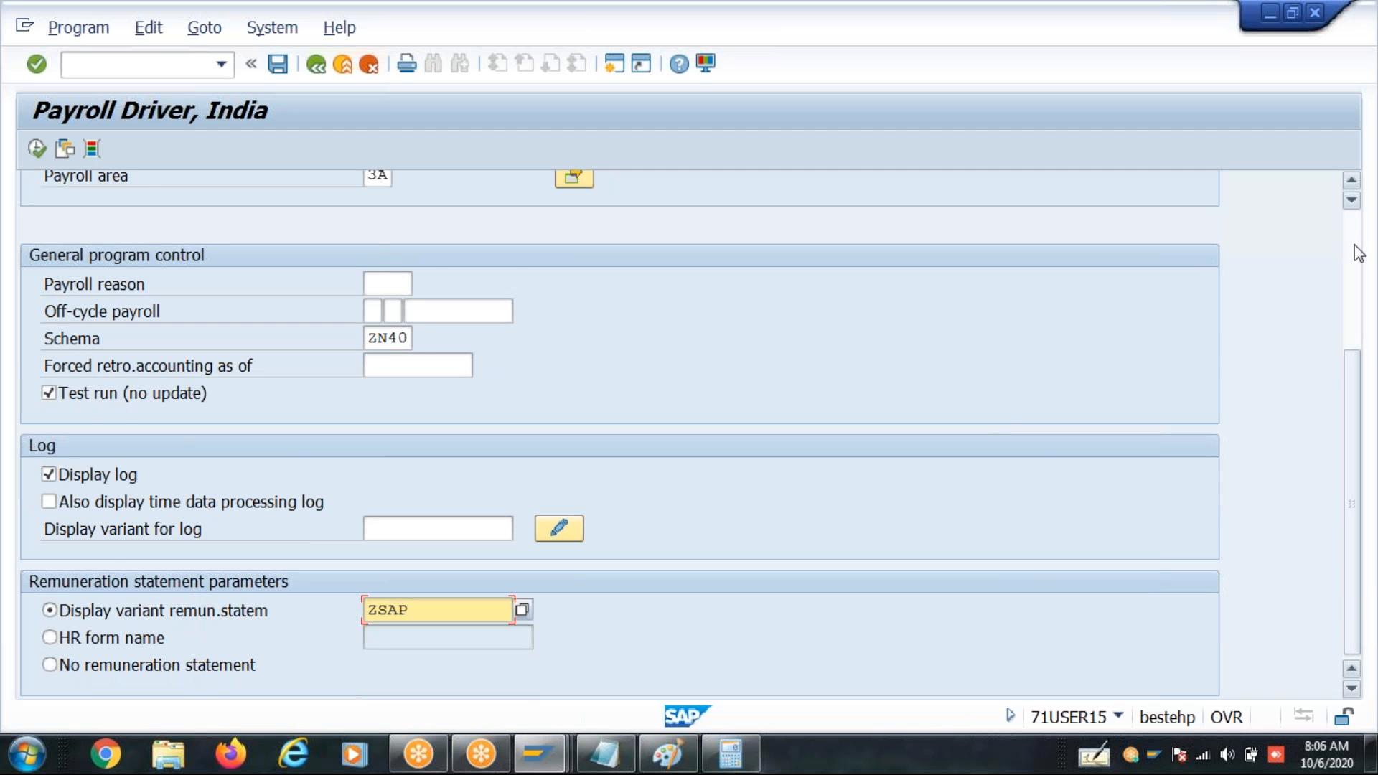
pyautogui.scroll(5, 1345, 238)
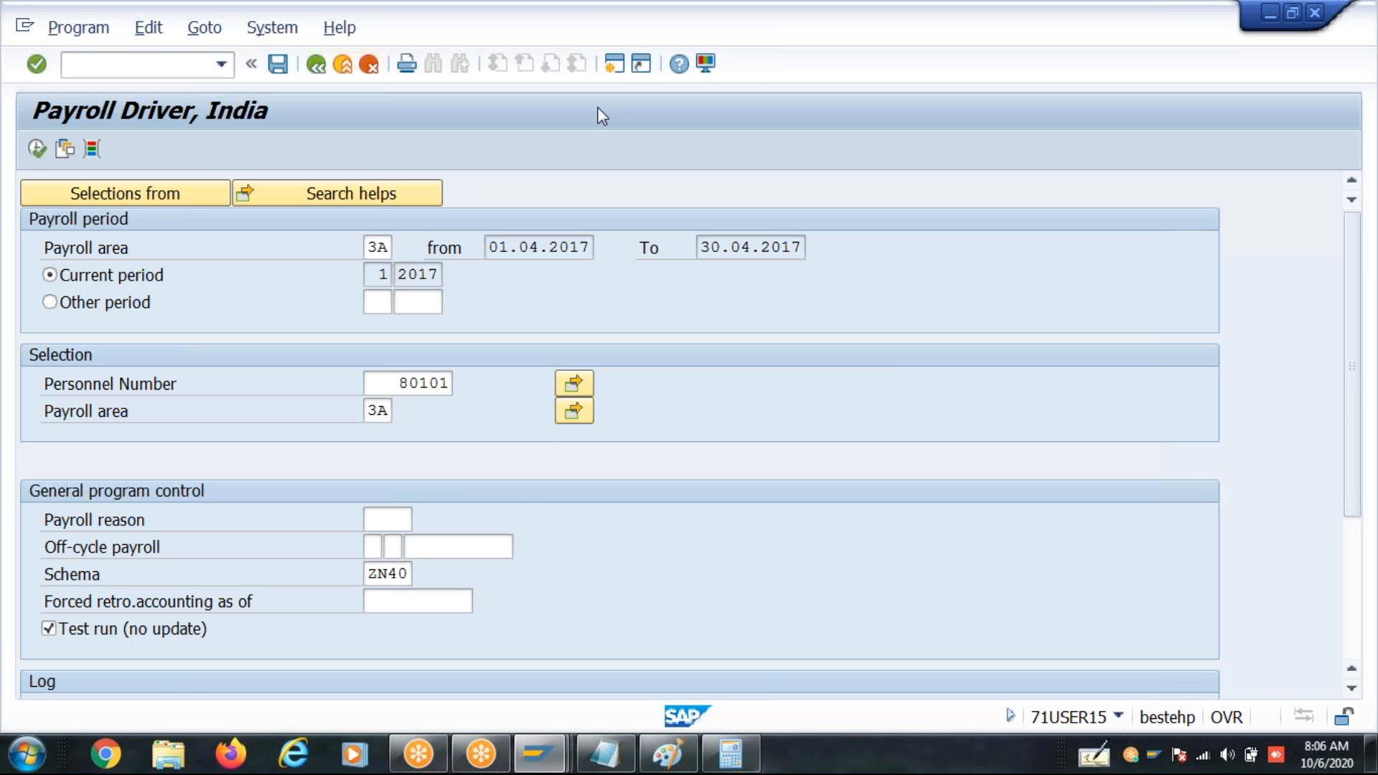
# - Open the source text of schema ZN40 for changing with transaction PE01 in a new session
pyautogui.click(614, 65)
pyautogui.click(614, 65)
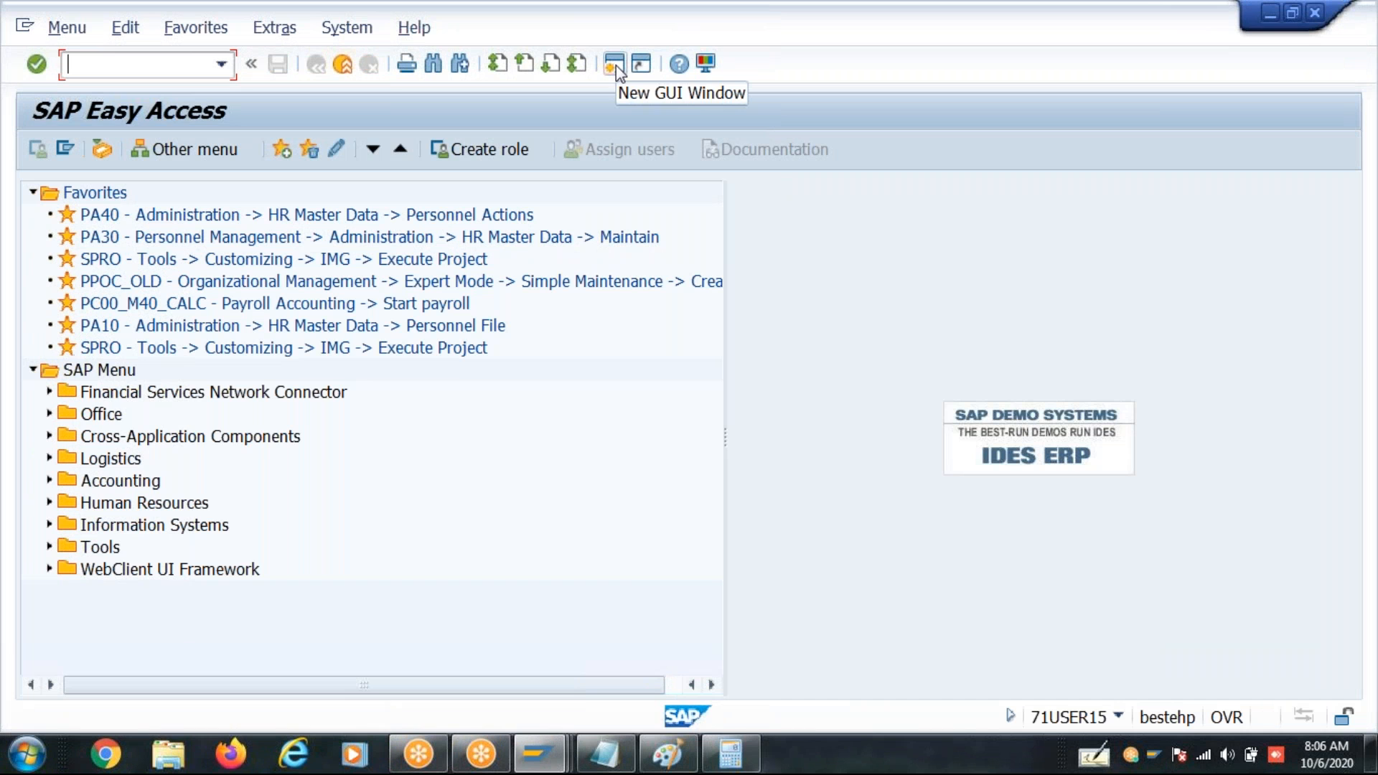
pyautogui.write('pe')
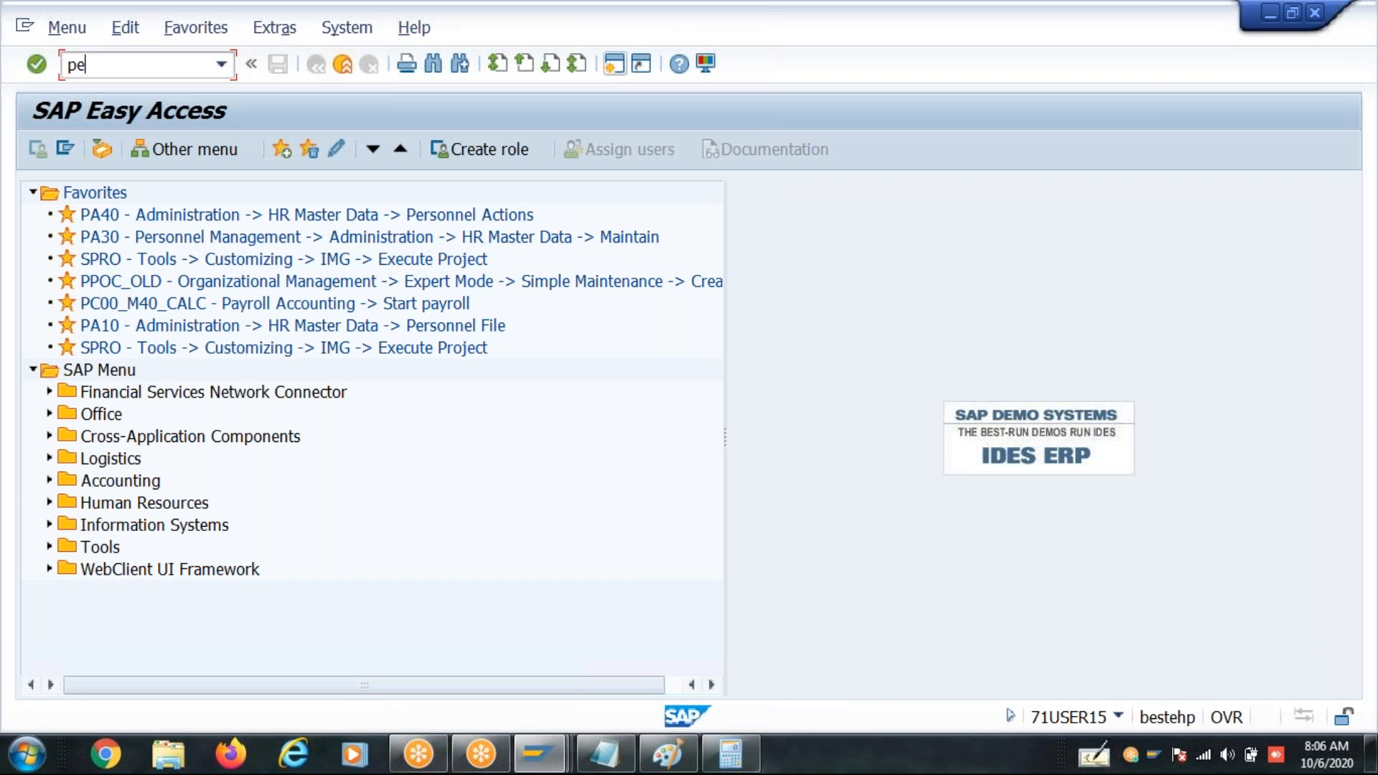
pyautogui.write('01')
pyautogui.press('Return')
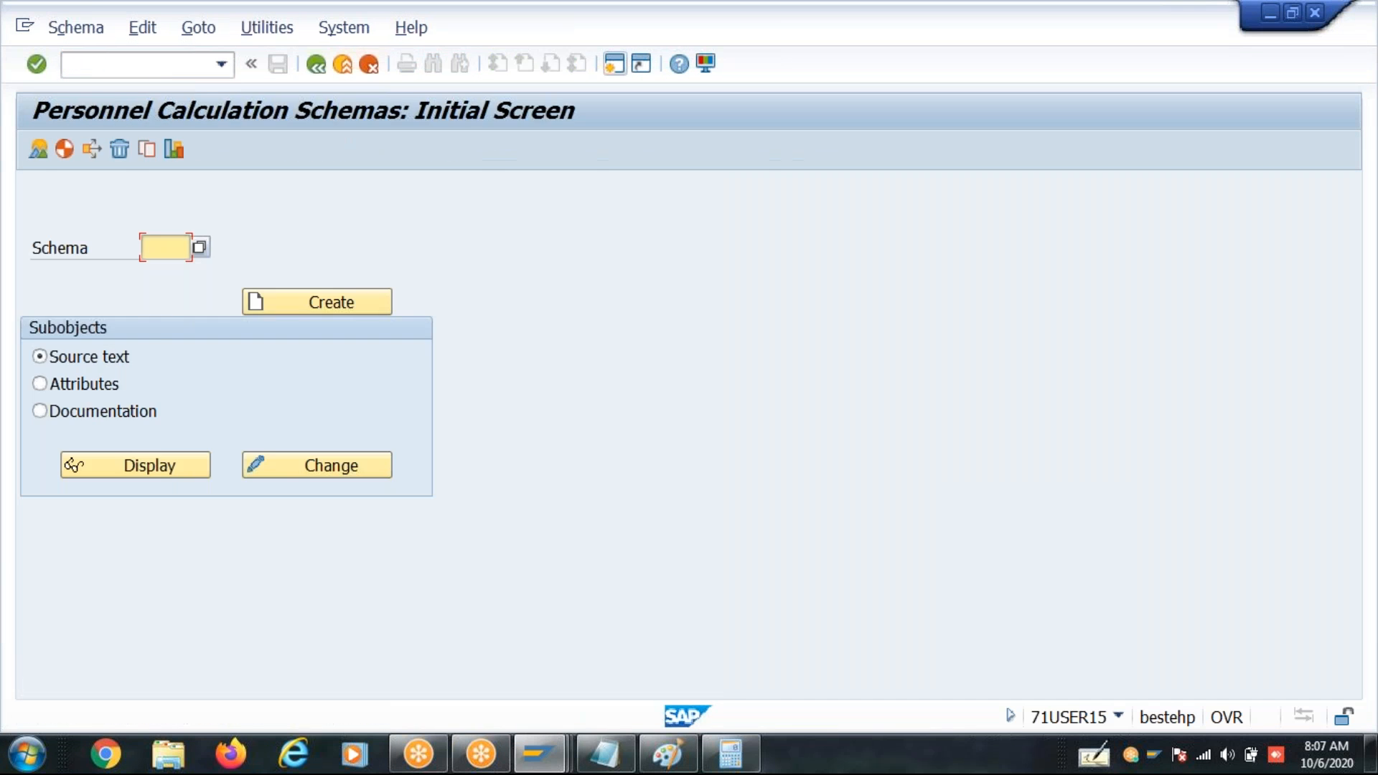
pyautogui.press('BackSpace')
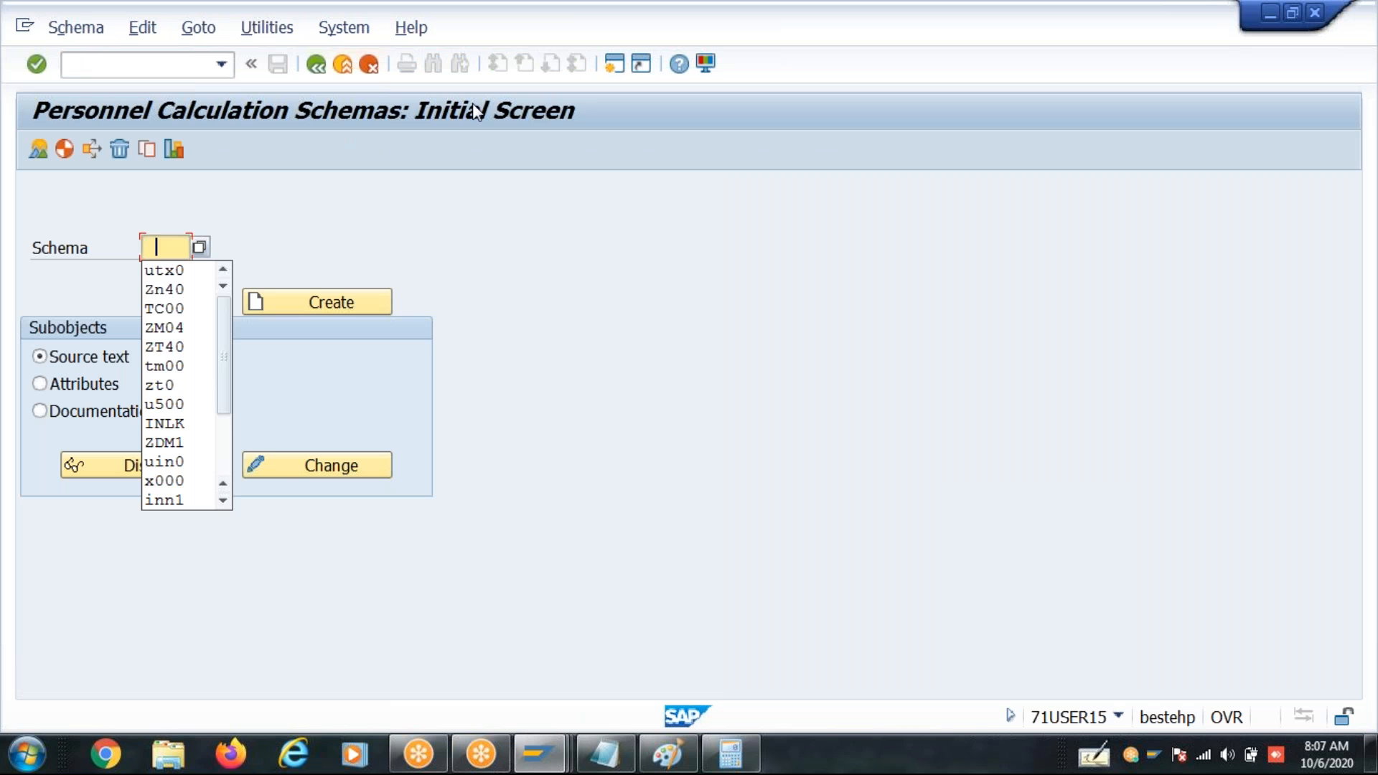
pyautogui.click(164, 290)
pyautogui.click(351, 477)
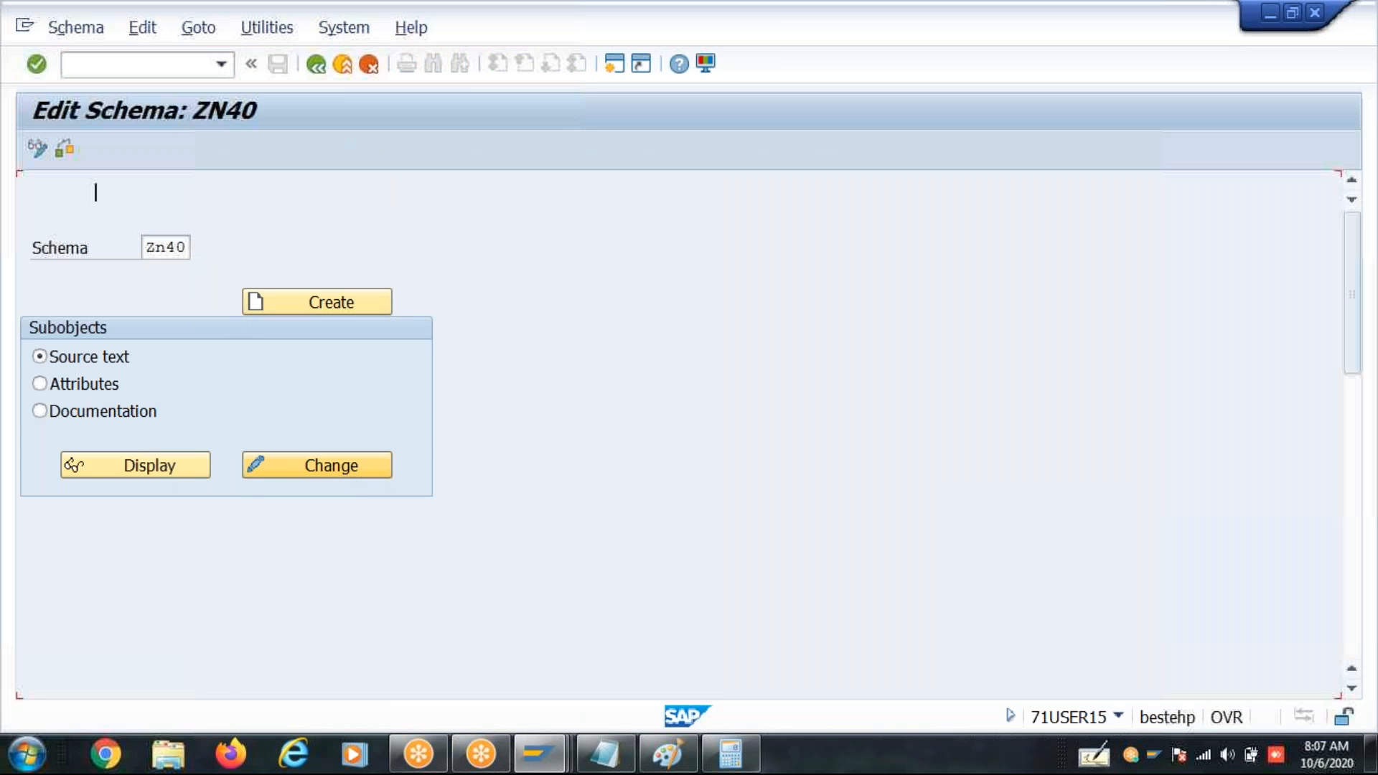
# - Open the time data processing subschema Z4T0 from schema ZN40
pyautogui.click(1346, 506)
pyautogui.doubleClick(177, 331)
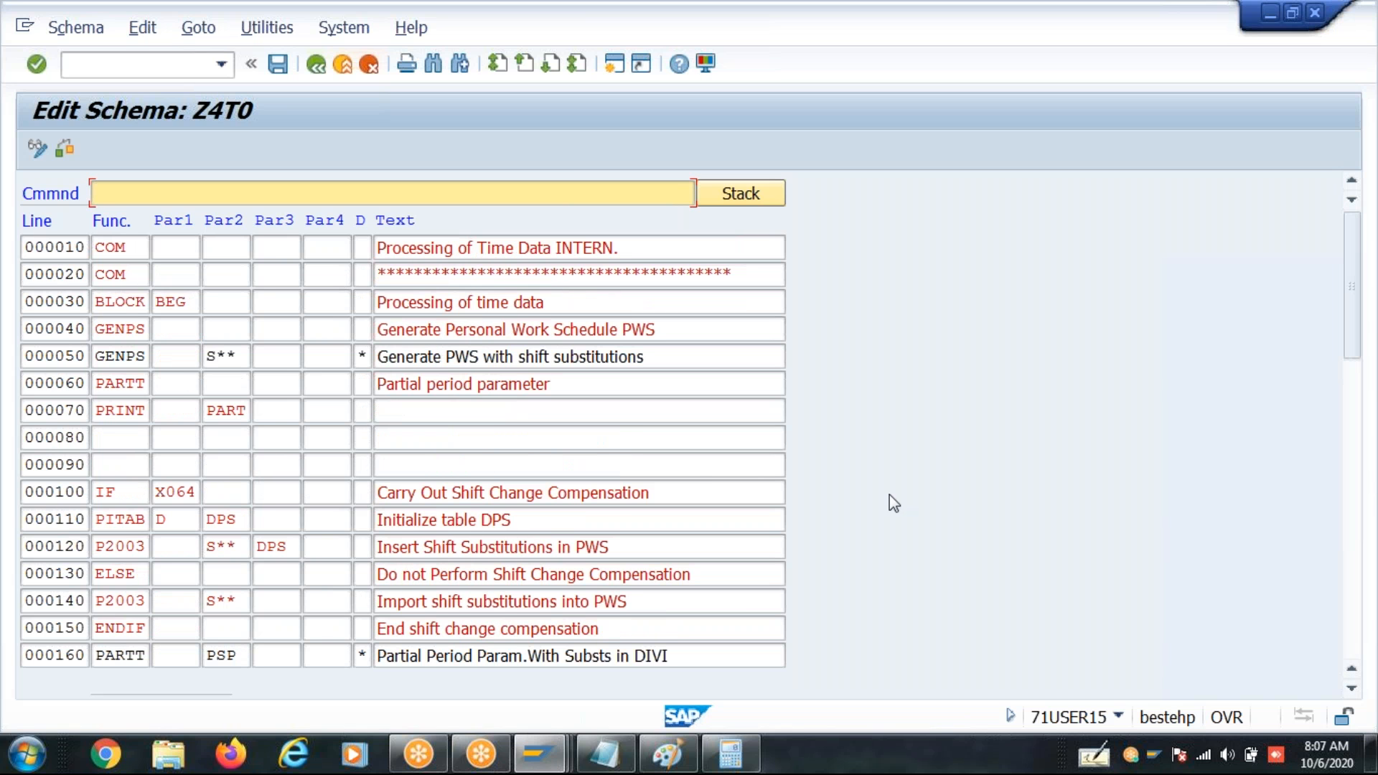
# - Insert an empty line below the PRINT NP PART line 000360 in schema Z4T0
pyautogui.moveTo(1350, 348); pyautogui.dragTo(1353, 368)
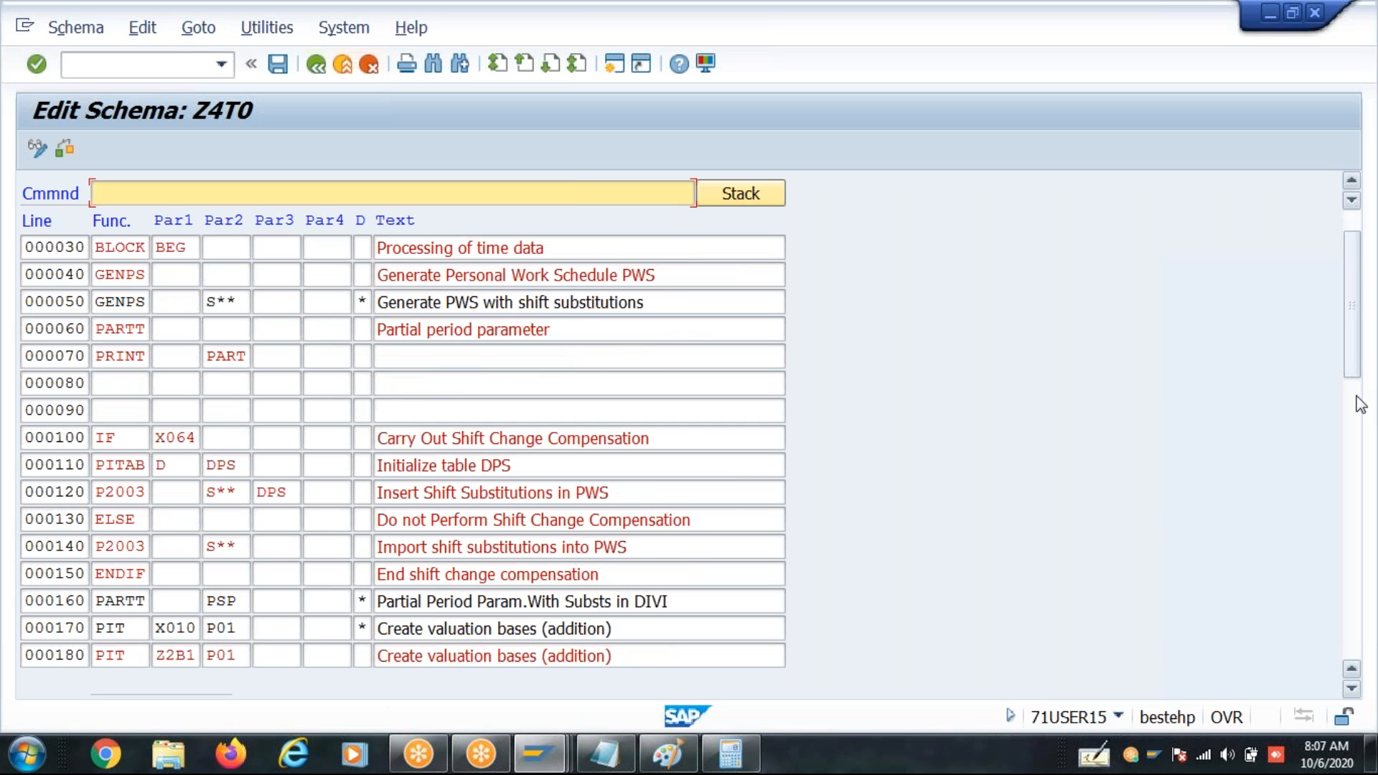
pyautogui.click(1355, 495)
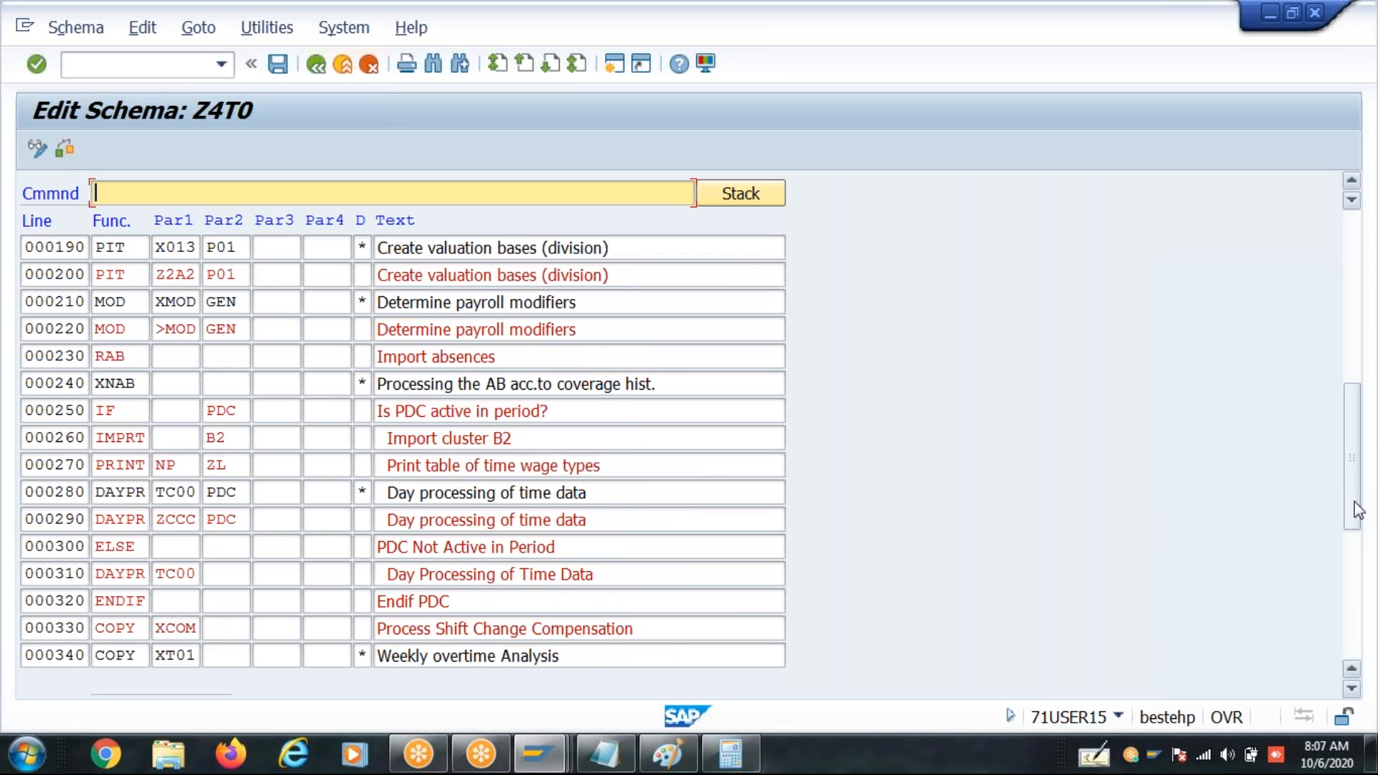
pyautogui.click(1356, 567)
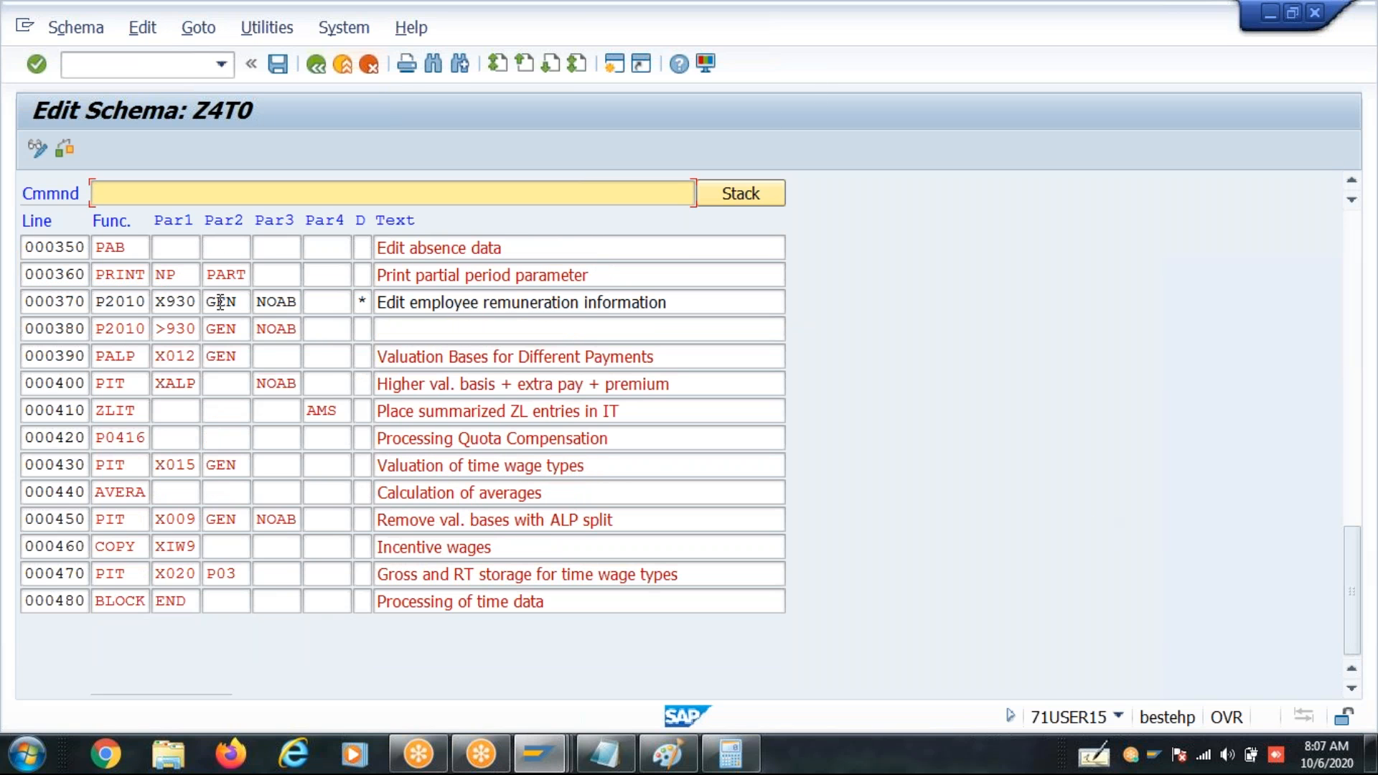
pyautogui.moveTo(53, 274); pyautogui.dragTo(86, 274)
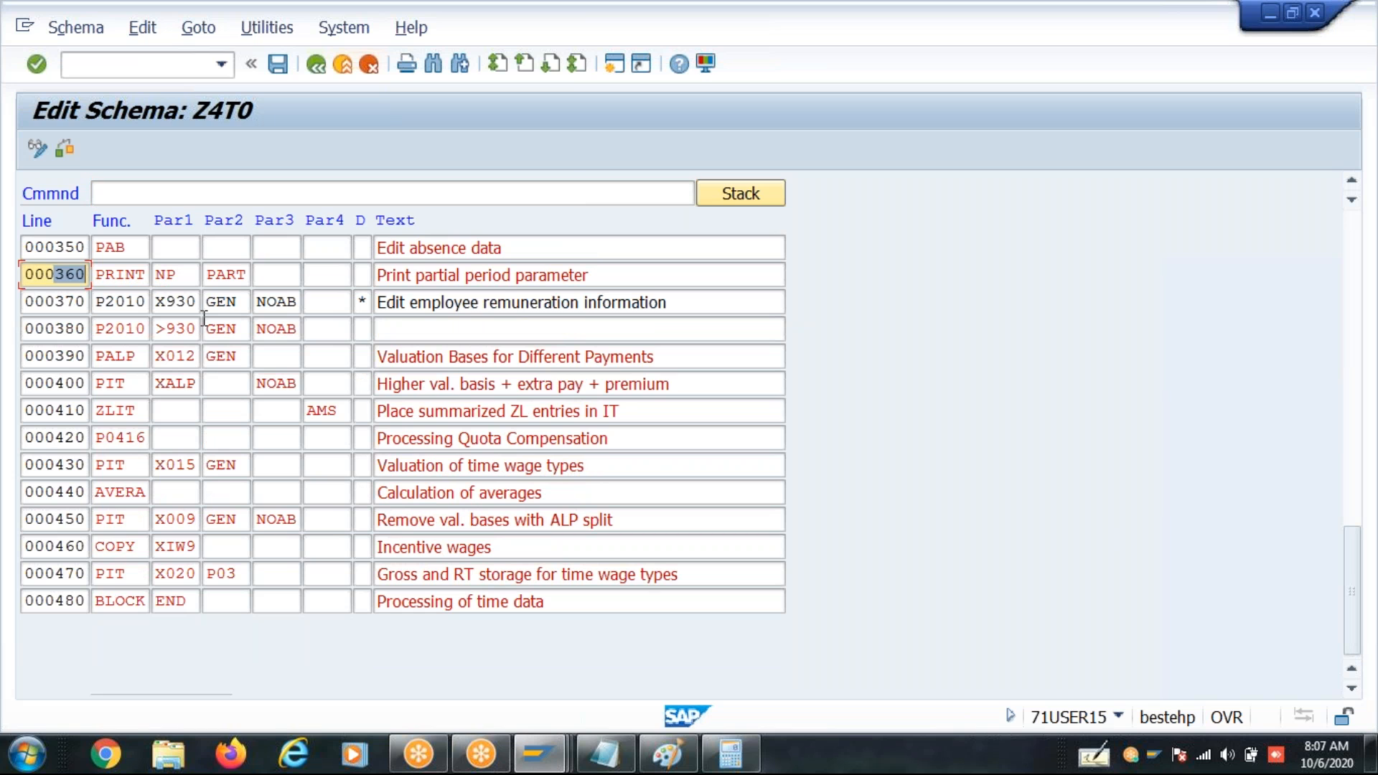
pyautogui.write('I')
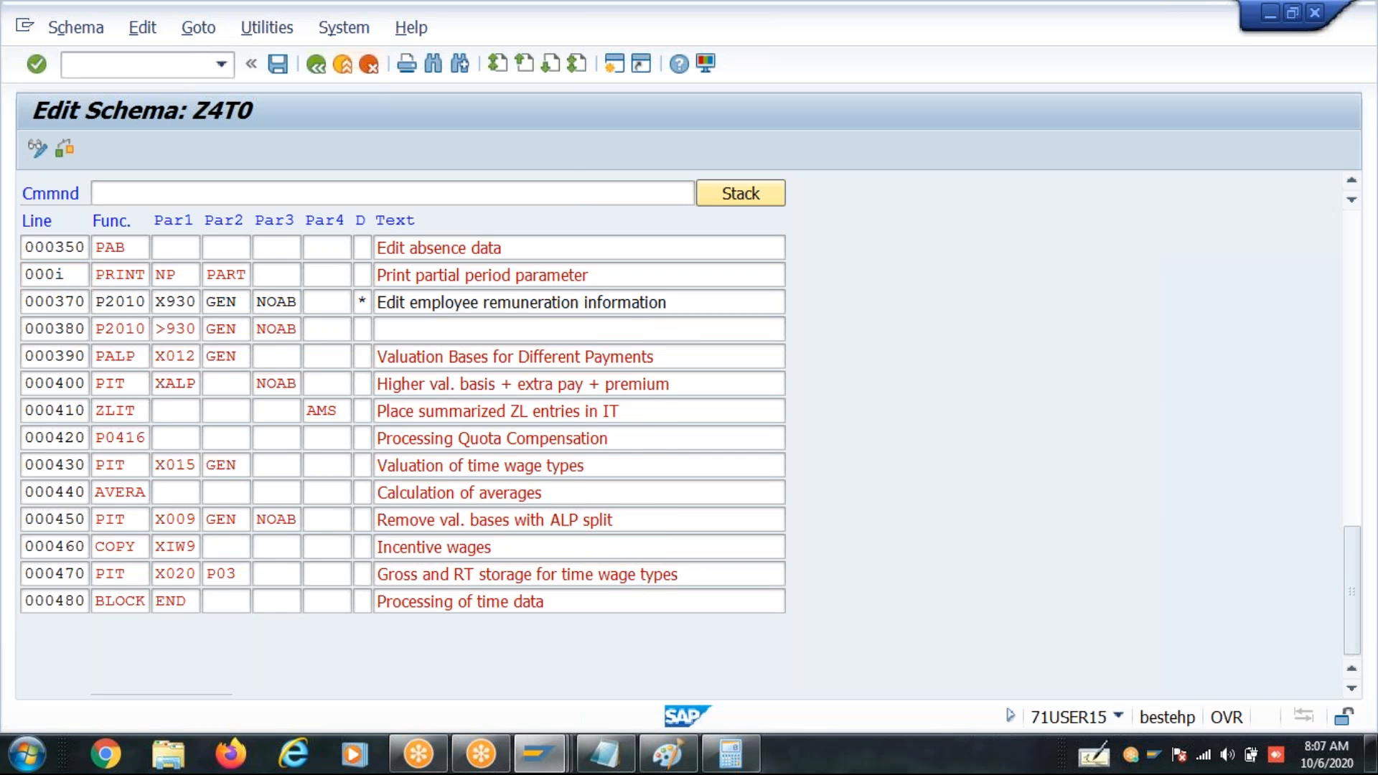
pyautogui.press('Return')
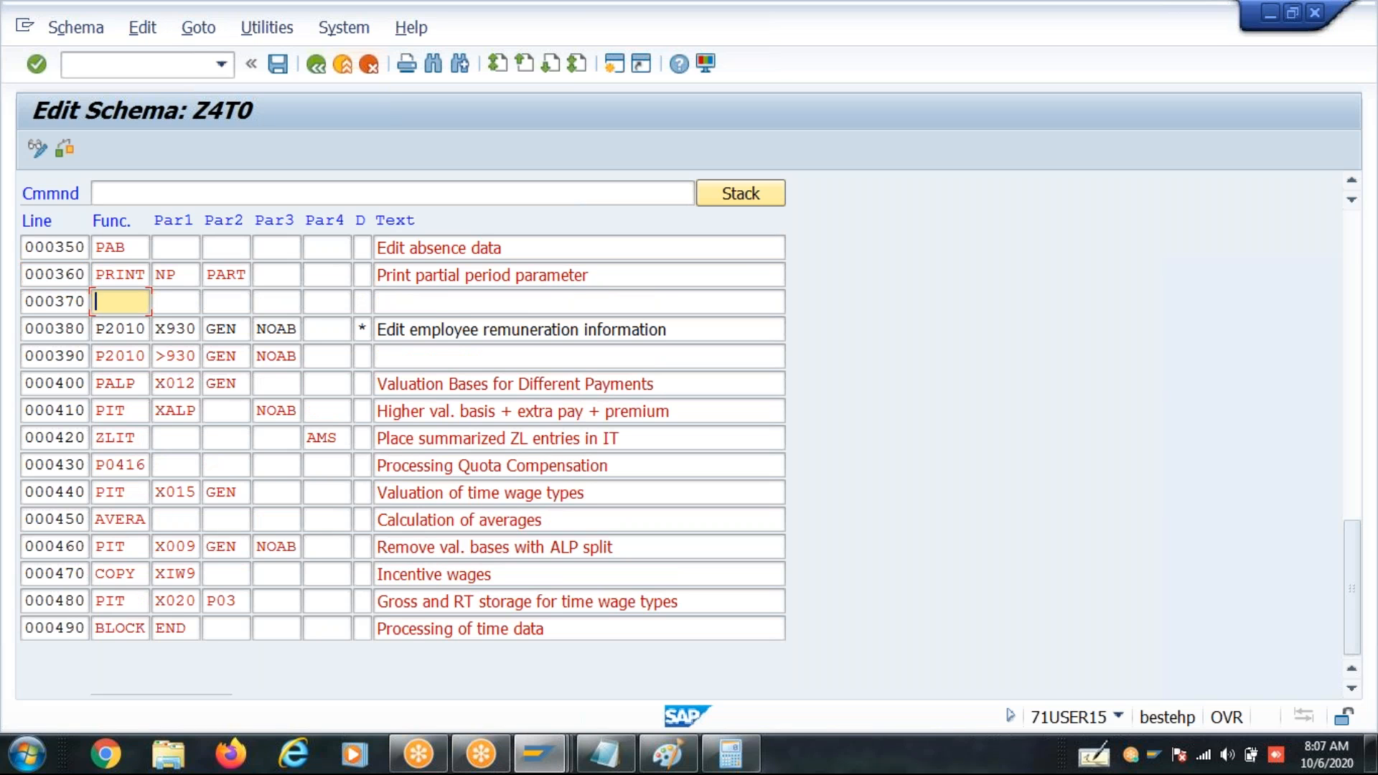
# - Enter function PIT with calculation rule Z2T3 as its first parameter in the new line, checking the rule name in its own session
pyautogui.write('pit')
pyautogui.press('Tab')
pyautogui.press('Tab')
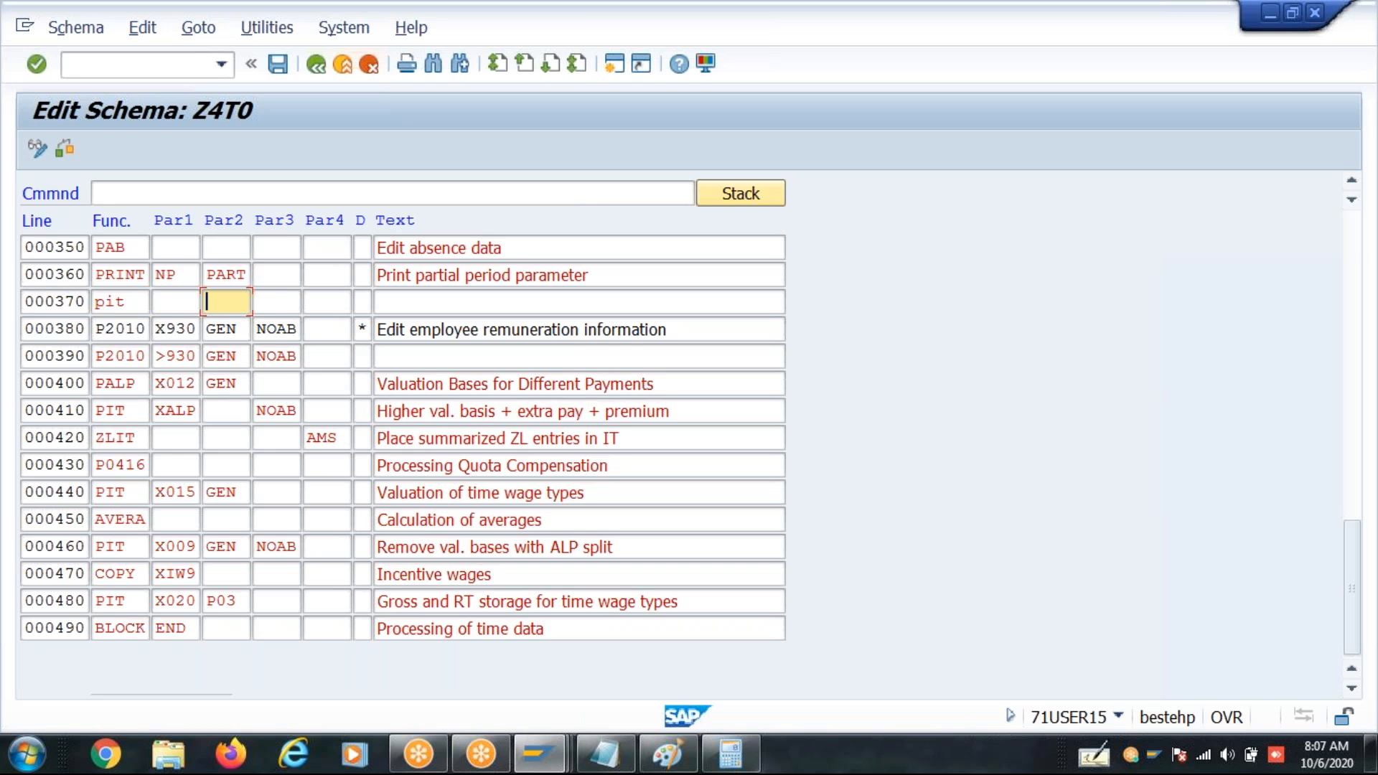
pyautogui.hotkey('shift', 'Tab')
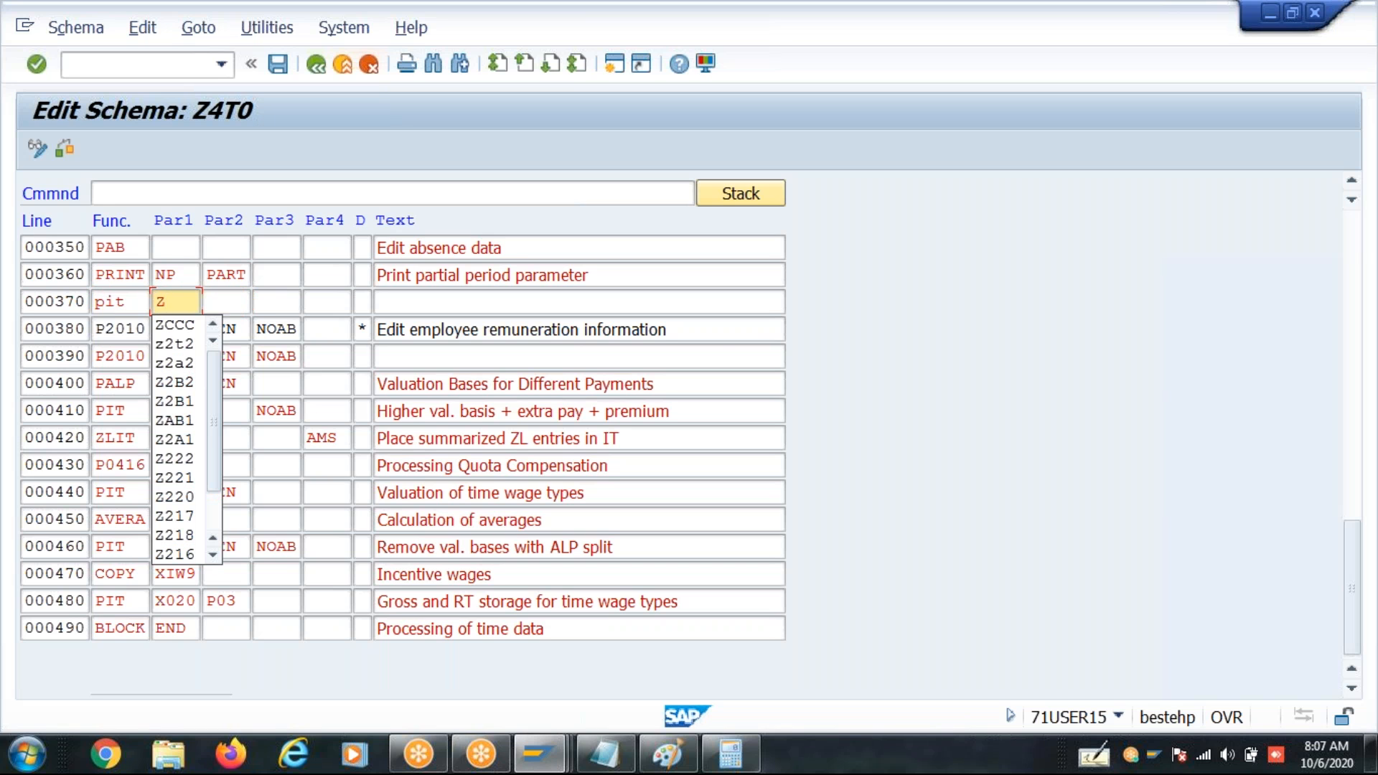
pyautogui.hotkey('alt', 'Tab')
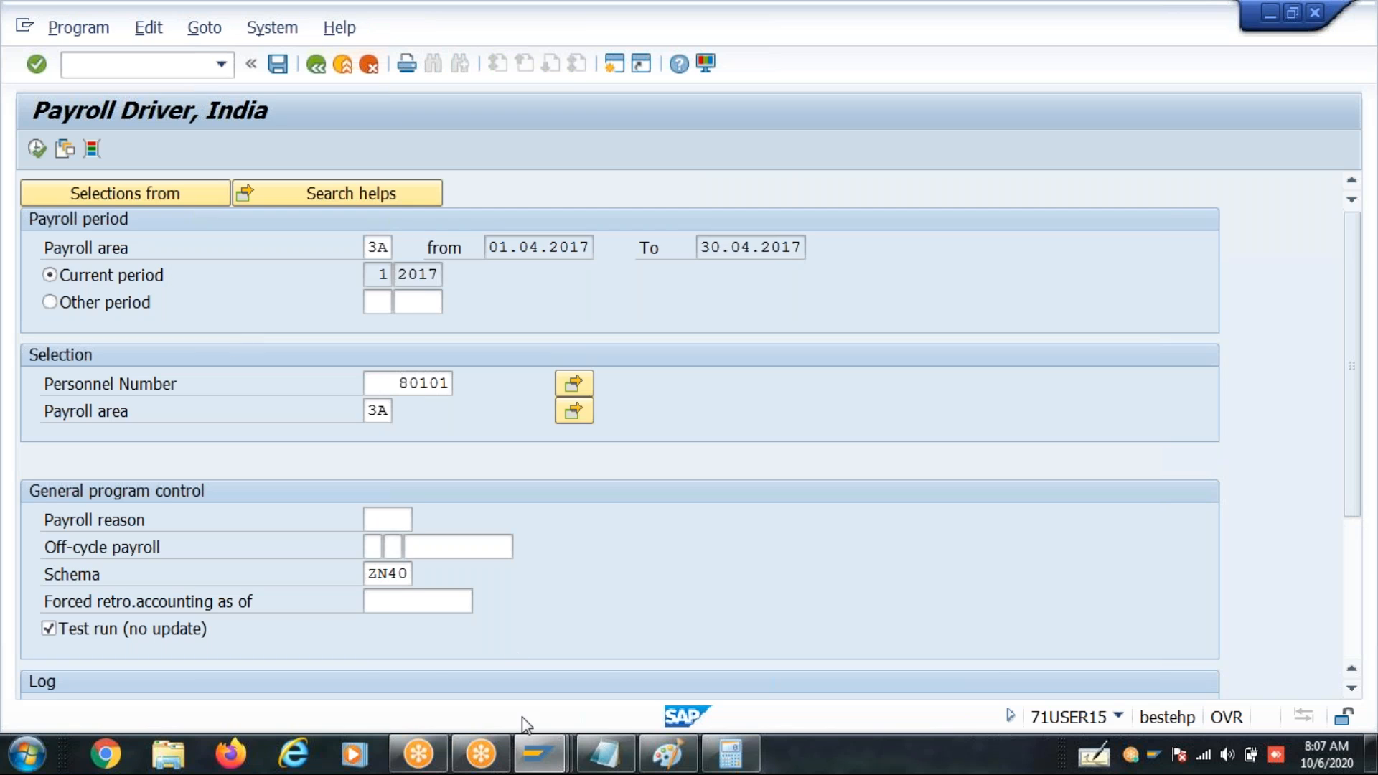
pyautogui.click(538, 754)
pyautogui.moveTo(474, 623)
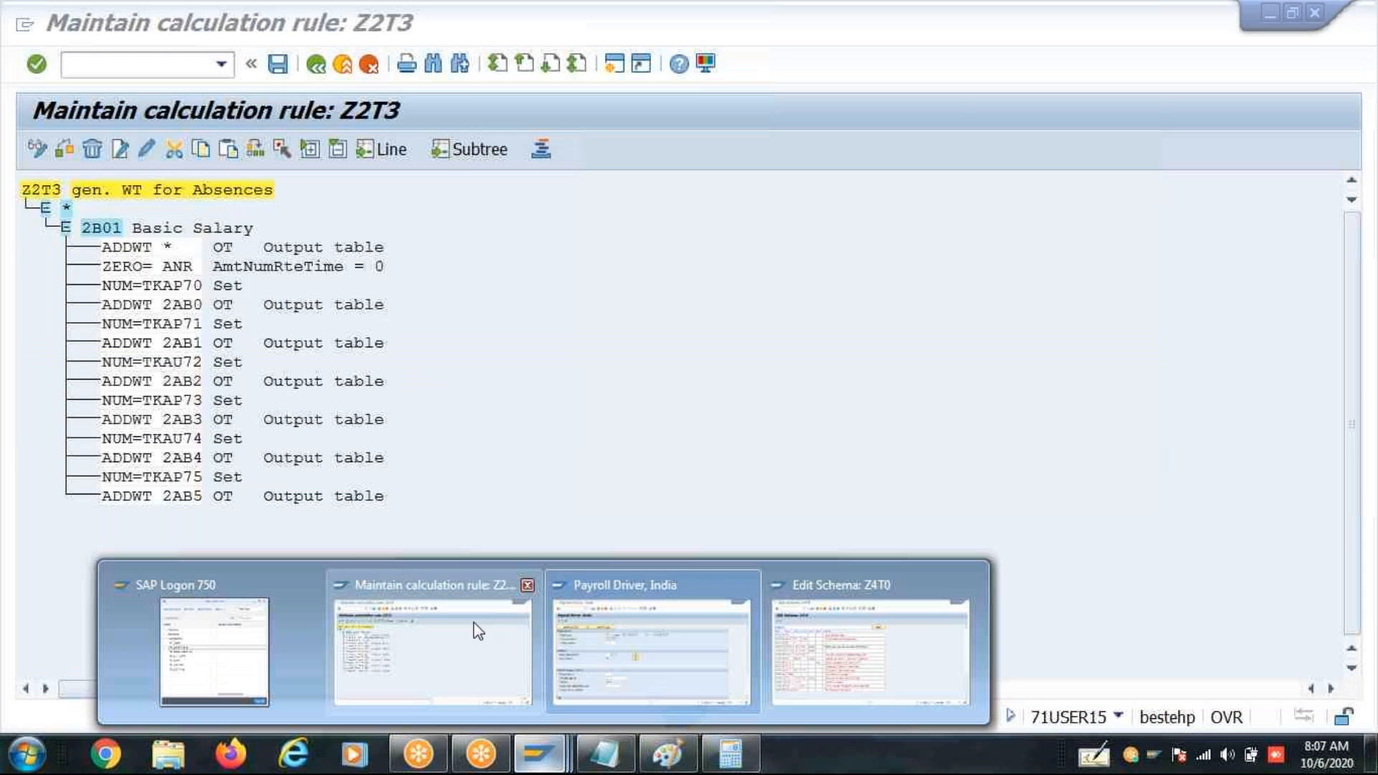
pyautogui.click(494, 617)
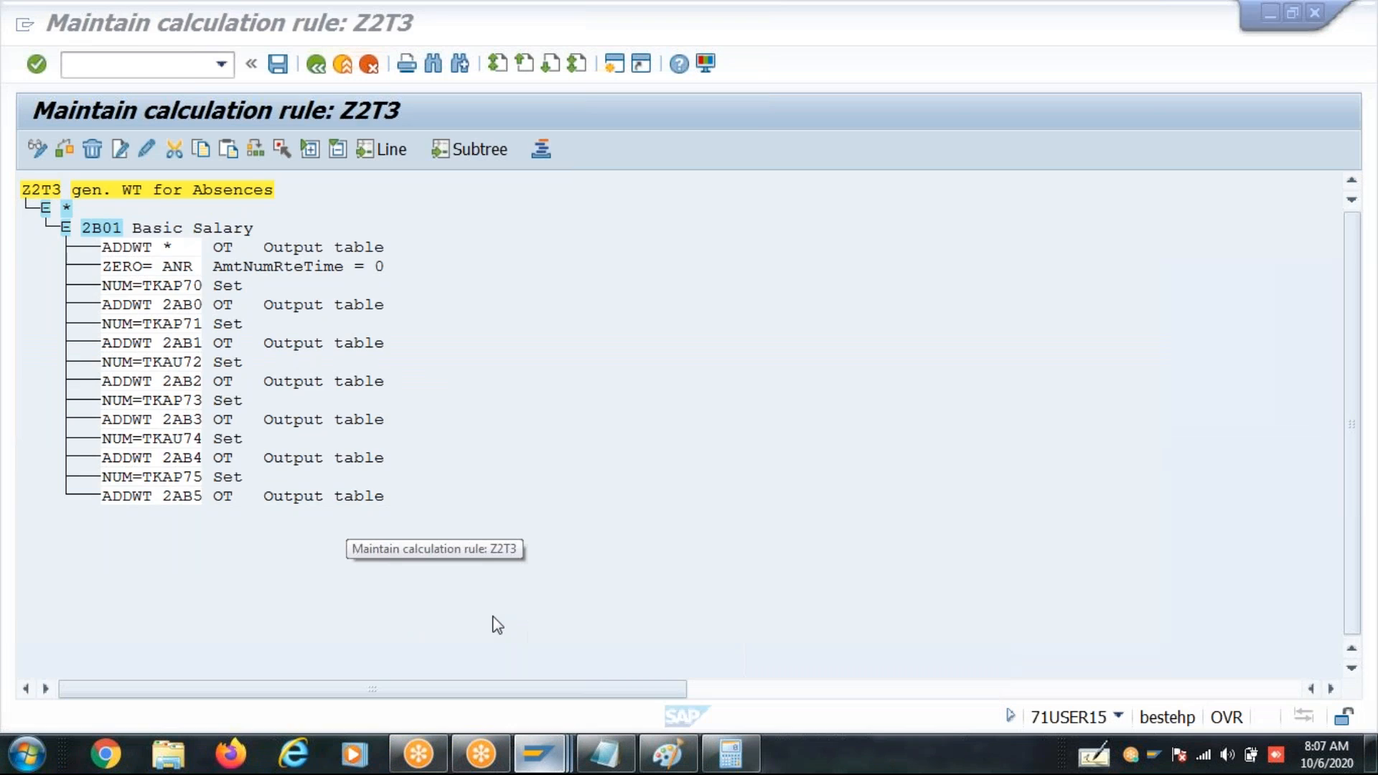
pyautogui.hotkey('alt', 'Tab')
pyautogui.write('2T3')
pyautogui.press('Tab')
pyautogui.press('Tab')
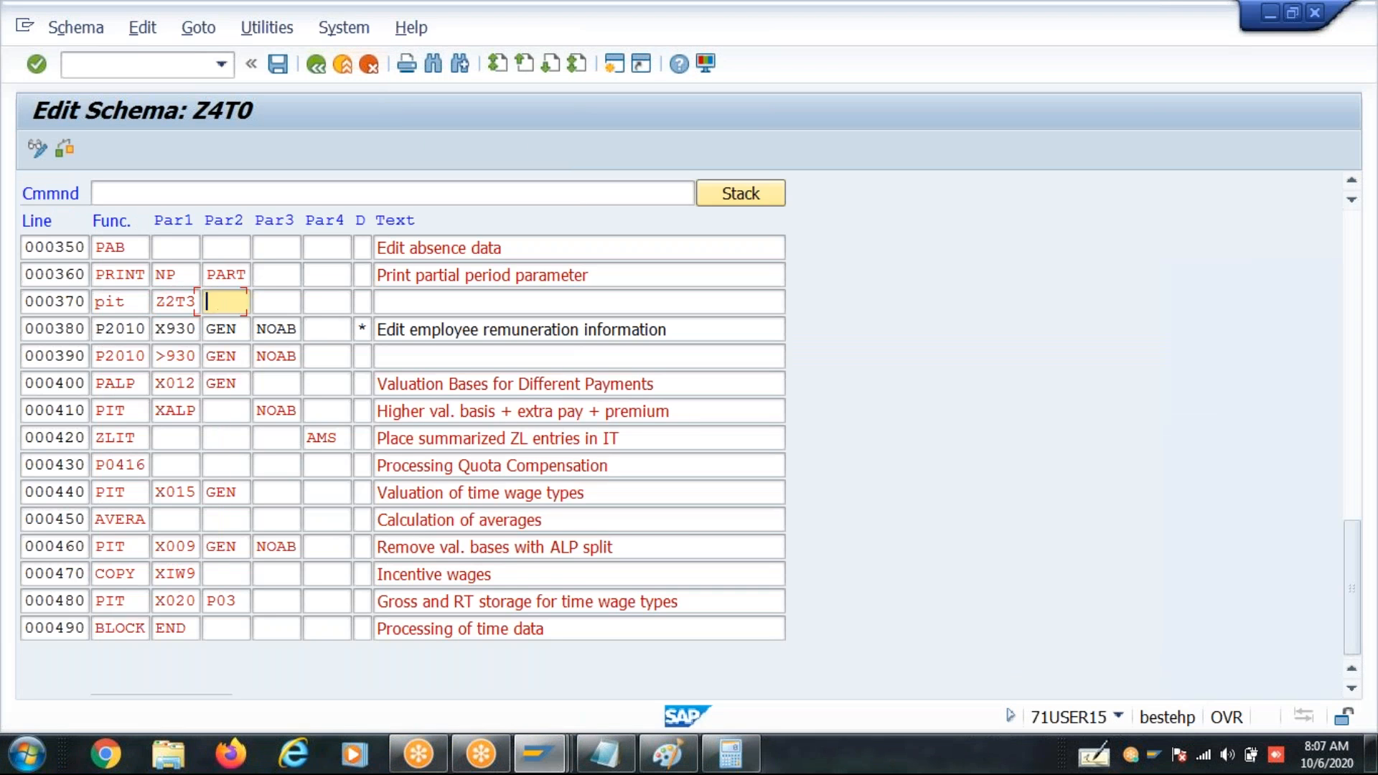
# - Set the third parameter of the PIT Z2T3 line to NOAB and save the schema
pyautogui.write('NOAB')
pyautogui.press('Return')
pyautogui.hotkey('ctrl', 's')
pyautogui.press('Return')
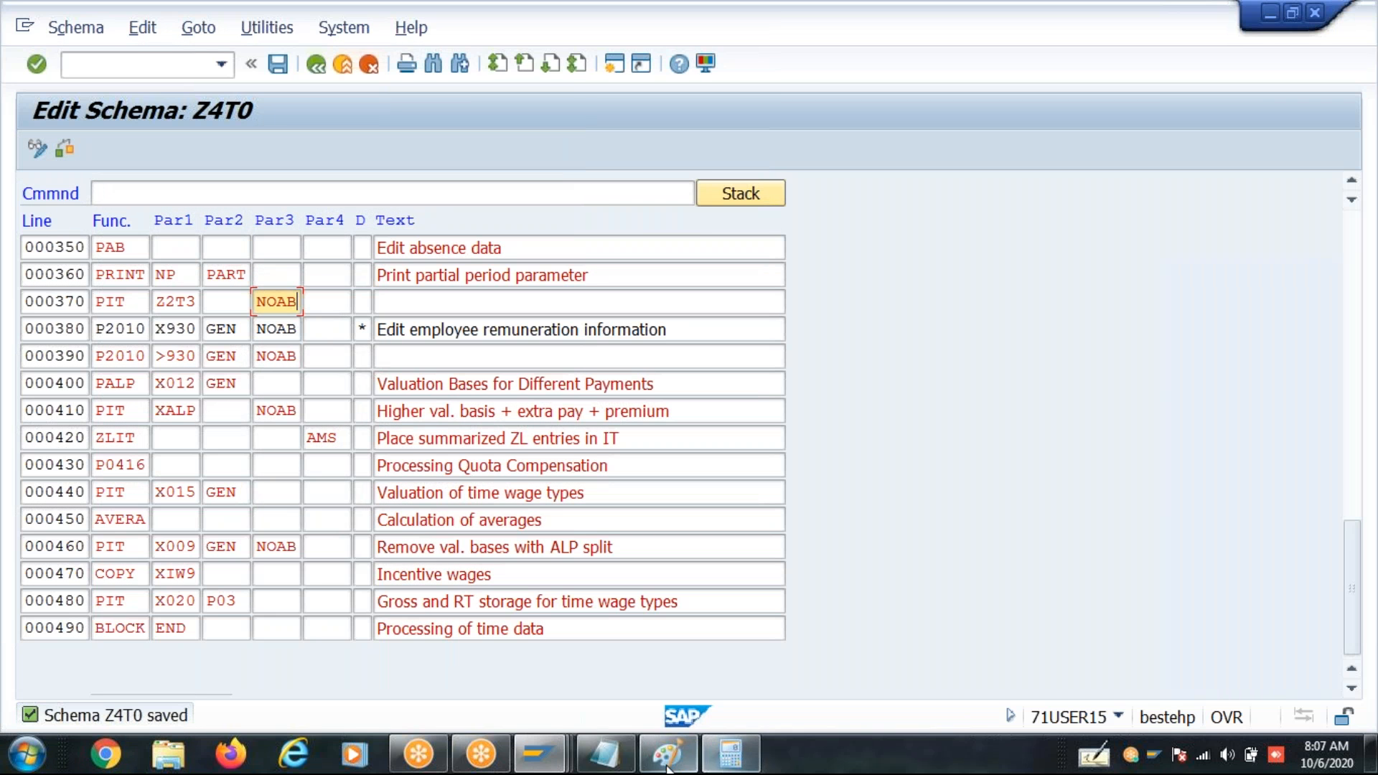
# - Execute the payroll test run from the Payroll Driver session and expand the processing of time data in its log
pyautogui.moveTo(556, 767)
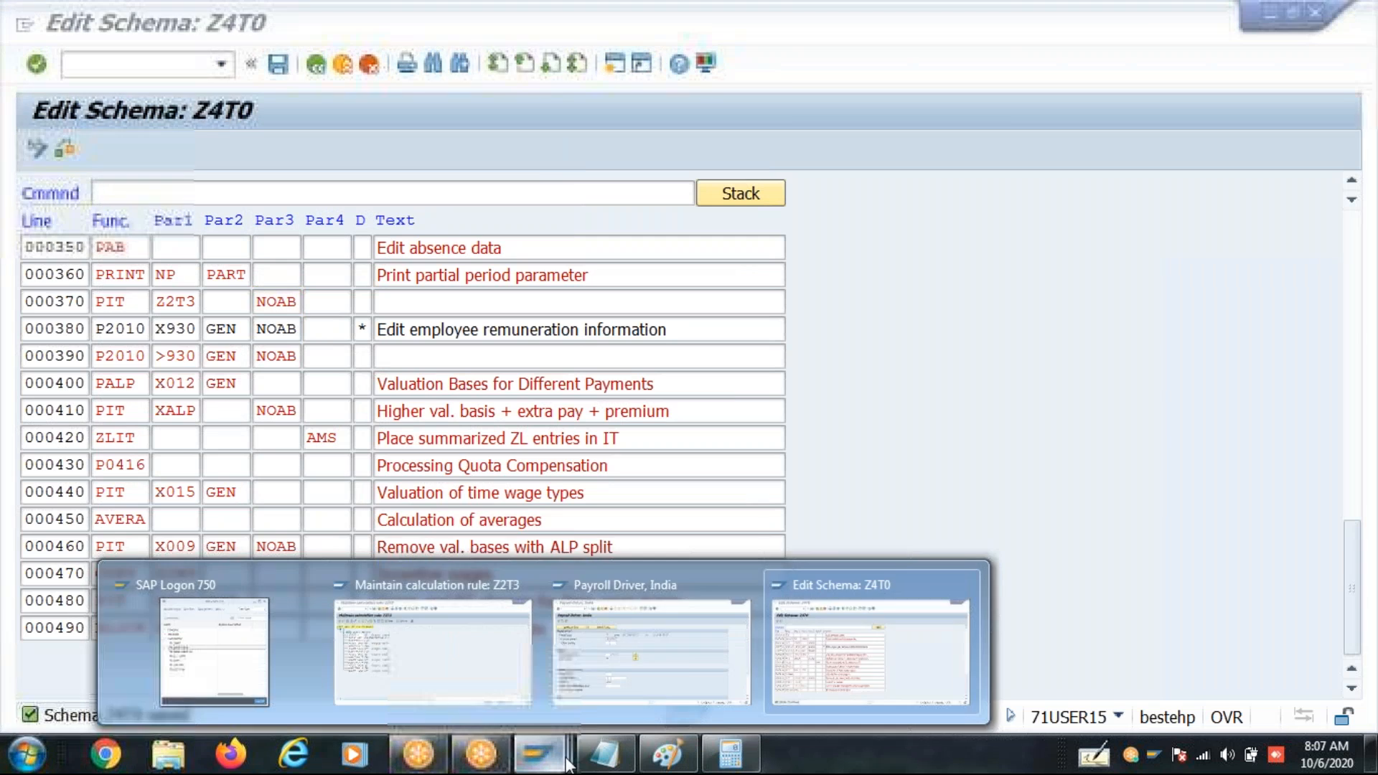
pyautogui.click(678, 651)
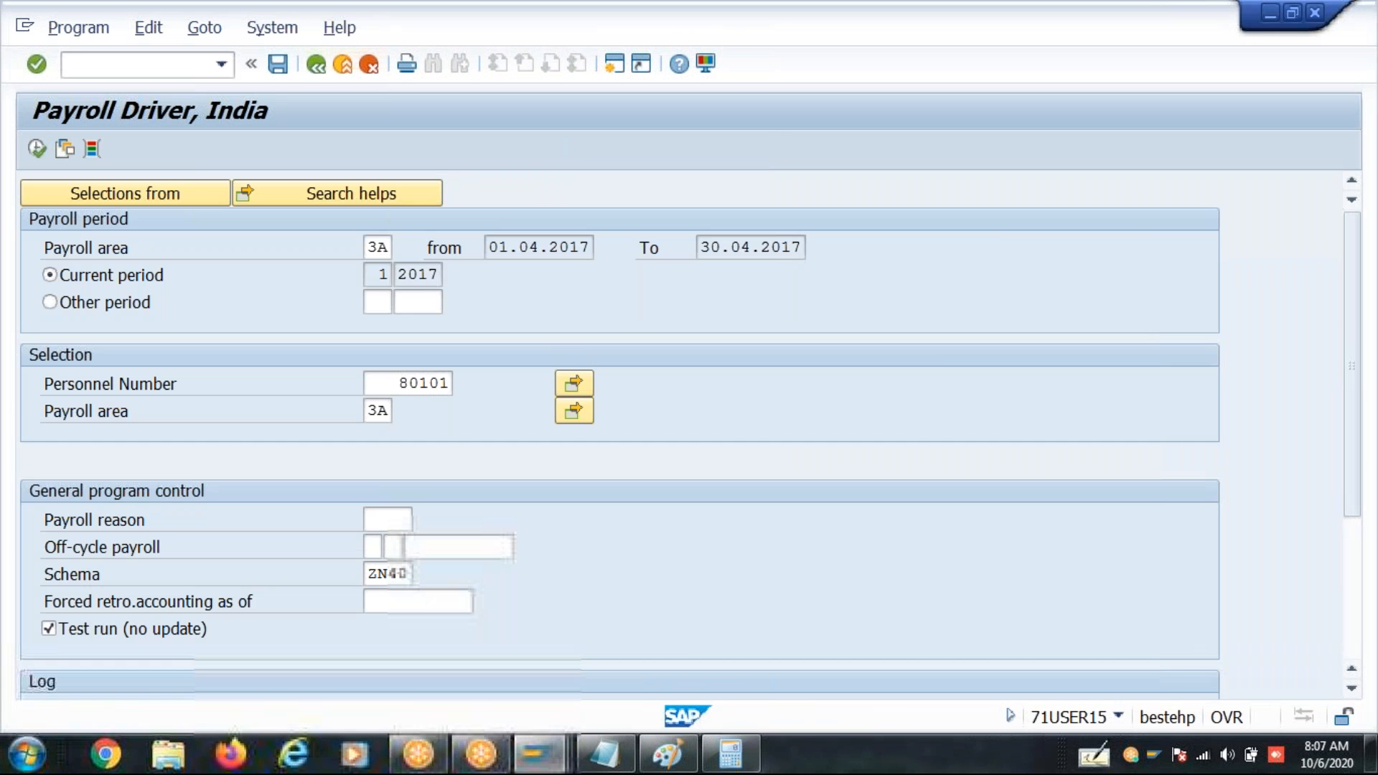
pyautogui.click(38, 149)
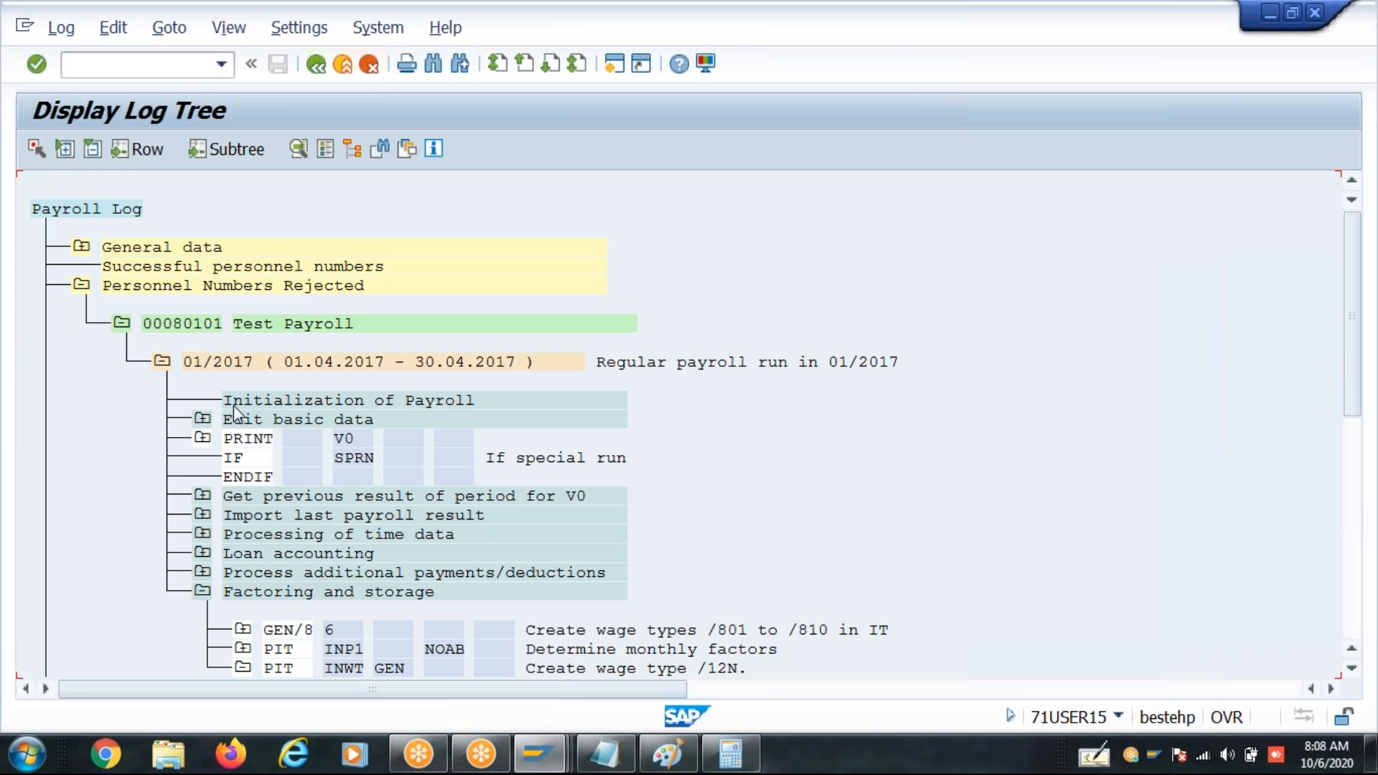
pyautogui.click(204, 535)
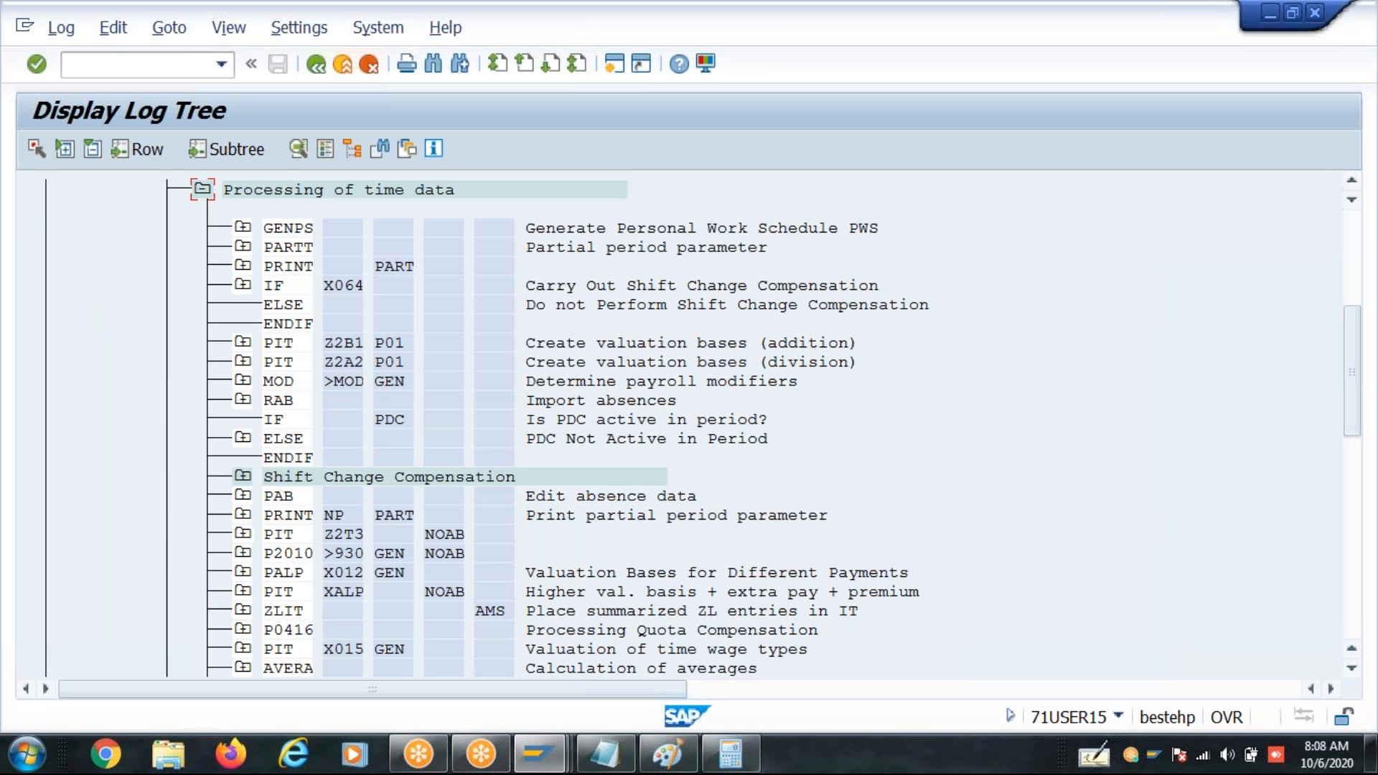
# - Examine the input table IT of PIT Z2T3 in the payroll log, especially the Basic Salary entries
pyautogui.click(244, 534)
pyautogui.click(283, 572)
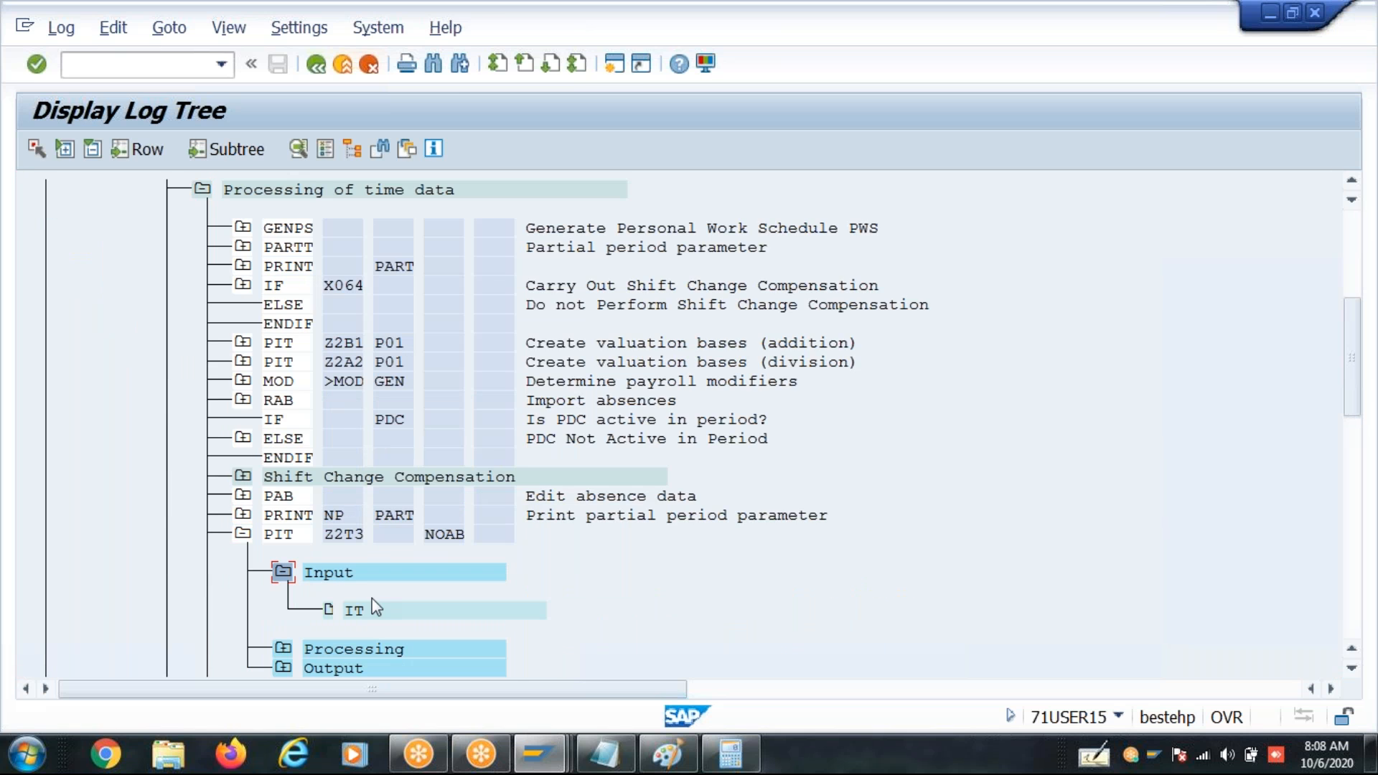
pyautogui.doubleClick(381, 611)
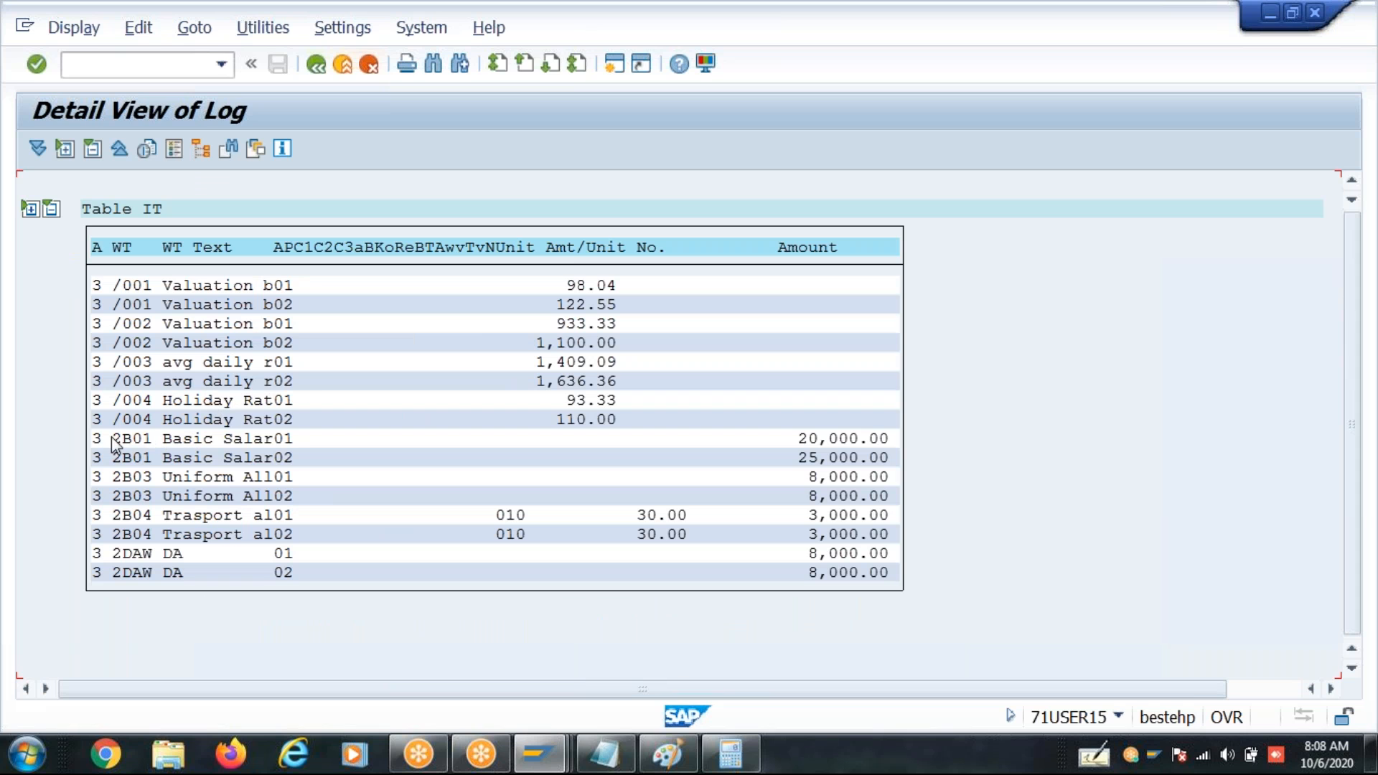
pyautogui.click(145, 457)
pyautogui.click(316, 64)
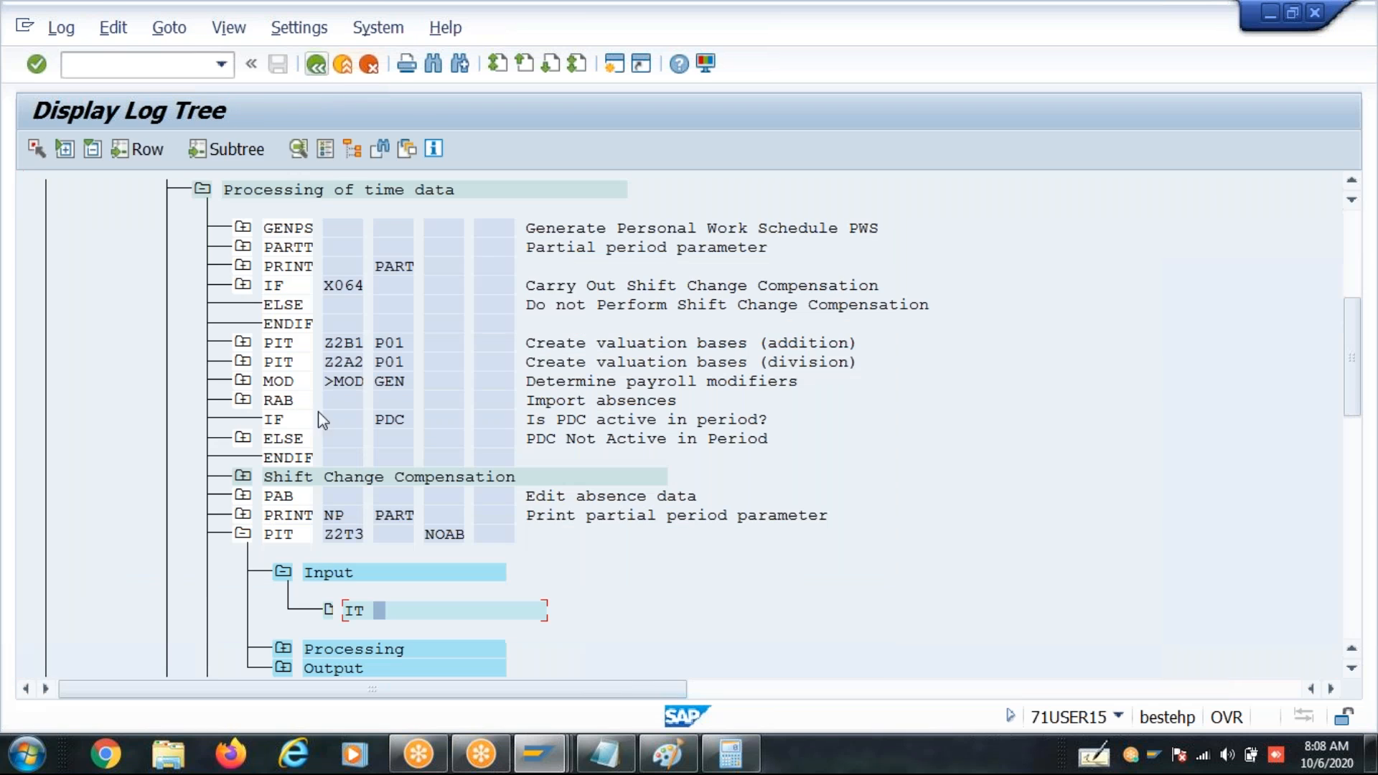
# - Review the operations that rule Z2T3 processed for the first 2B01 Basic Salary entry in the log
pyautogui.click(283, 572)
pyautogui.click(284, 592)
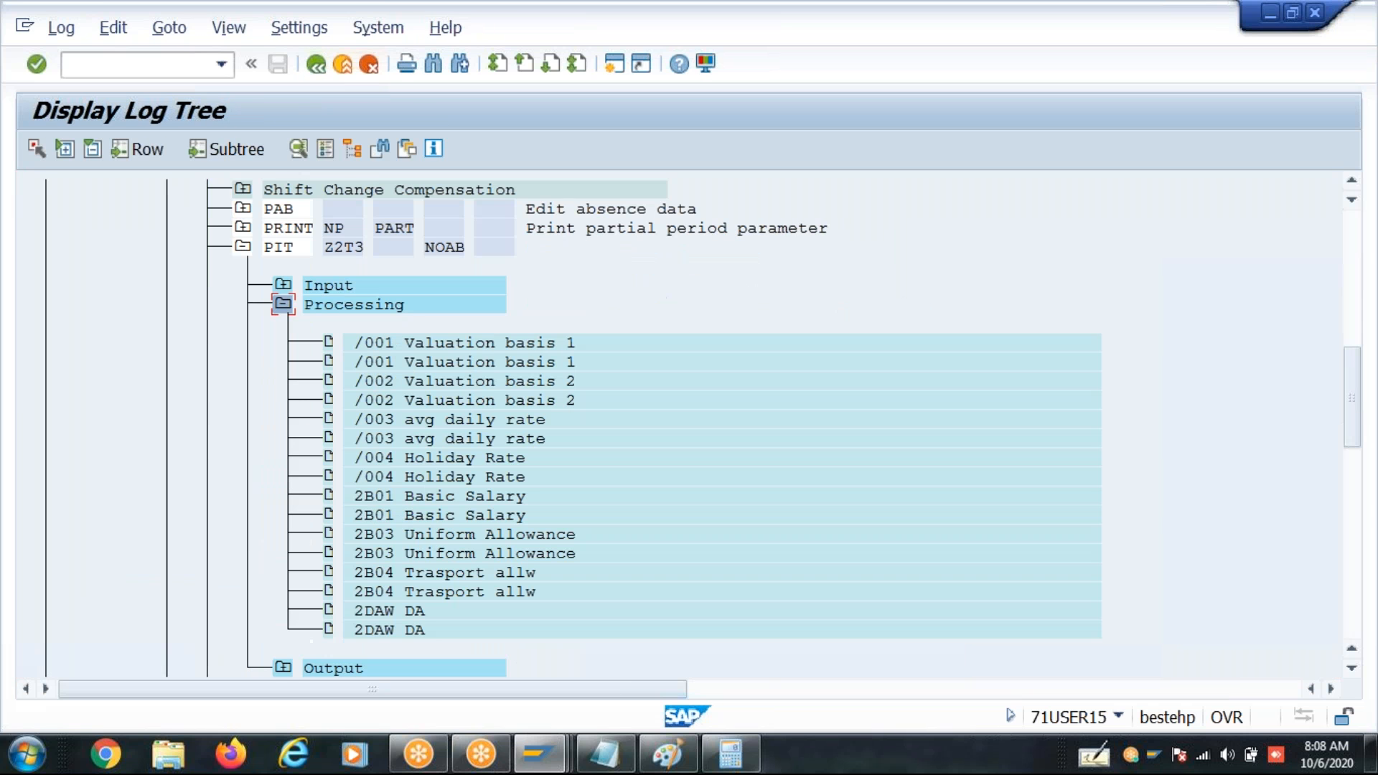
pyautogui.doubleClick(412, 494)
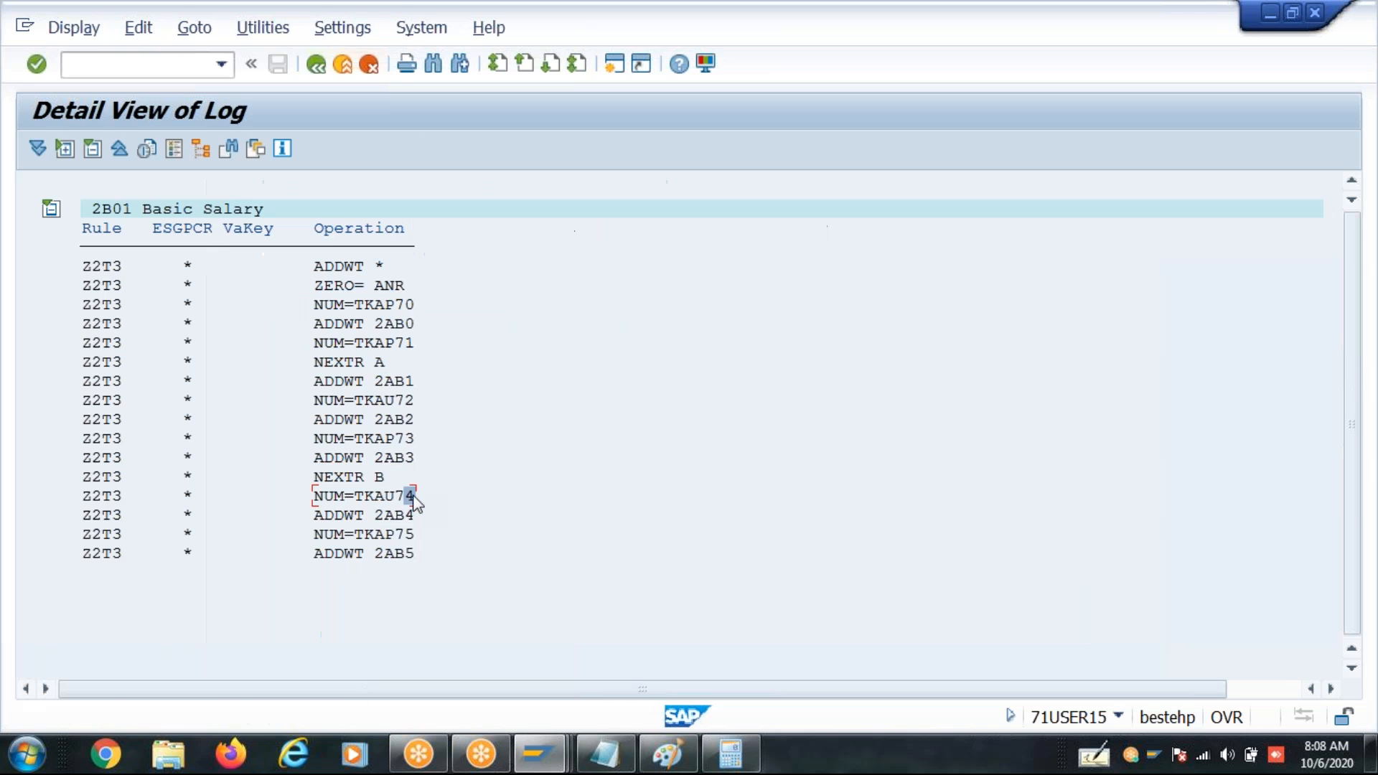
pyautogui.click(362, 304)
pyautogui.click(366, 343)
pyautogui.click(365, 400)
pyautogui.click(368, 438)
pyautogui.click(370, 495)
pyautogui.click(371, 534)
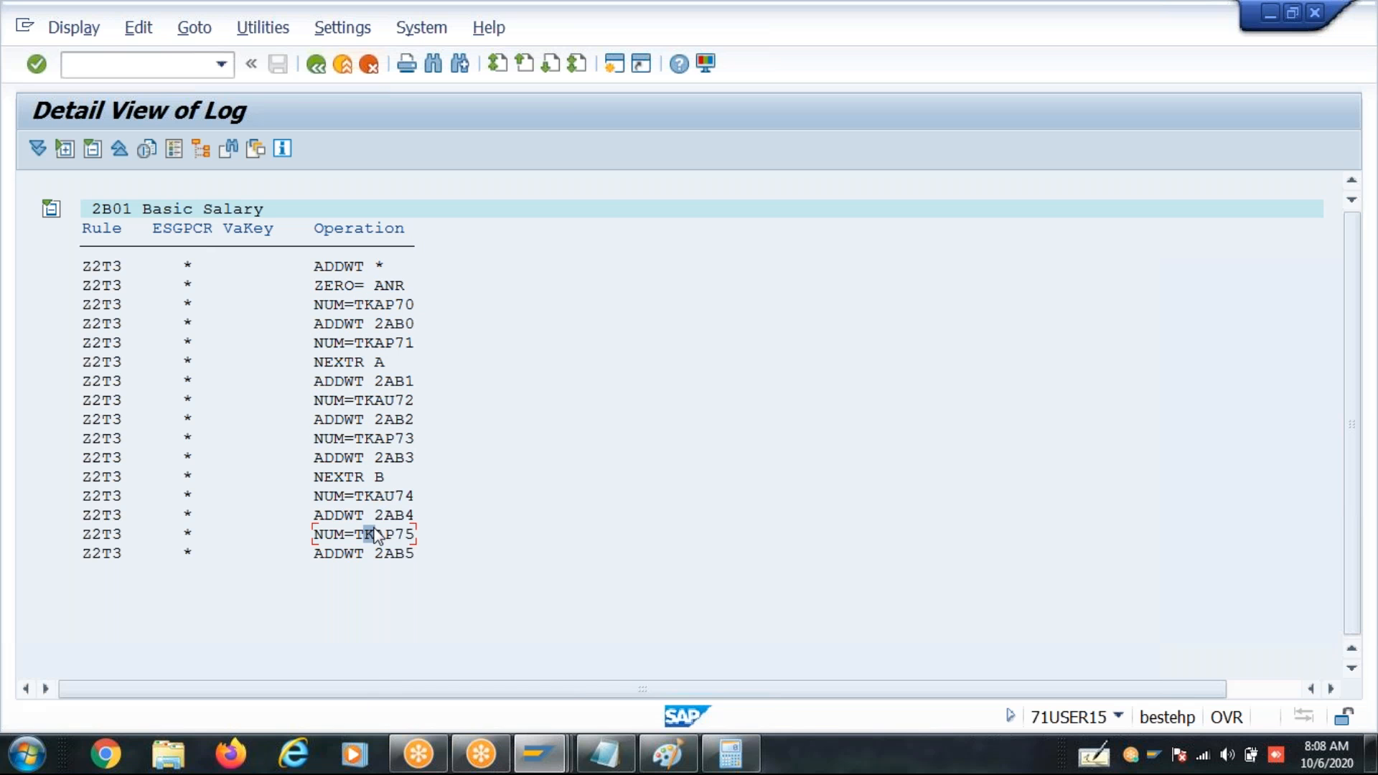
pyautogui.click(315, 64)
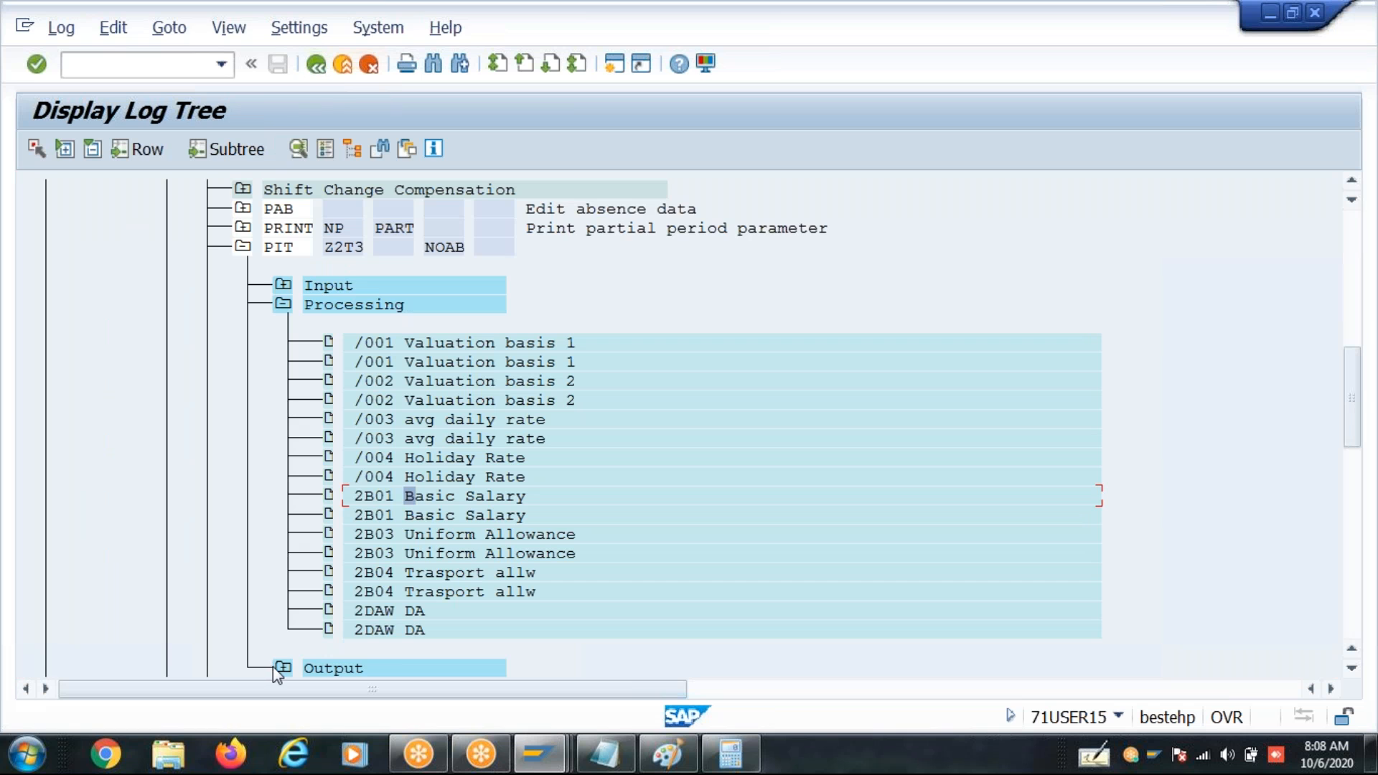
# - Open the output table IT of PIT Z2T3 to check the generated absence wage types
pyautogui.click(284, 668)
pyautogui.doubleClick(384, 632)
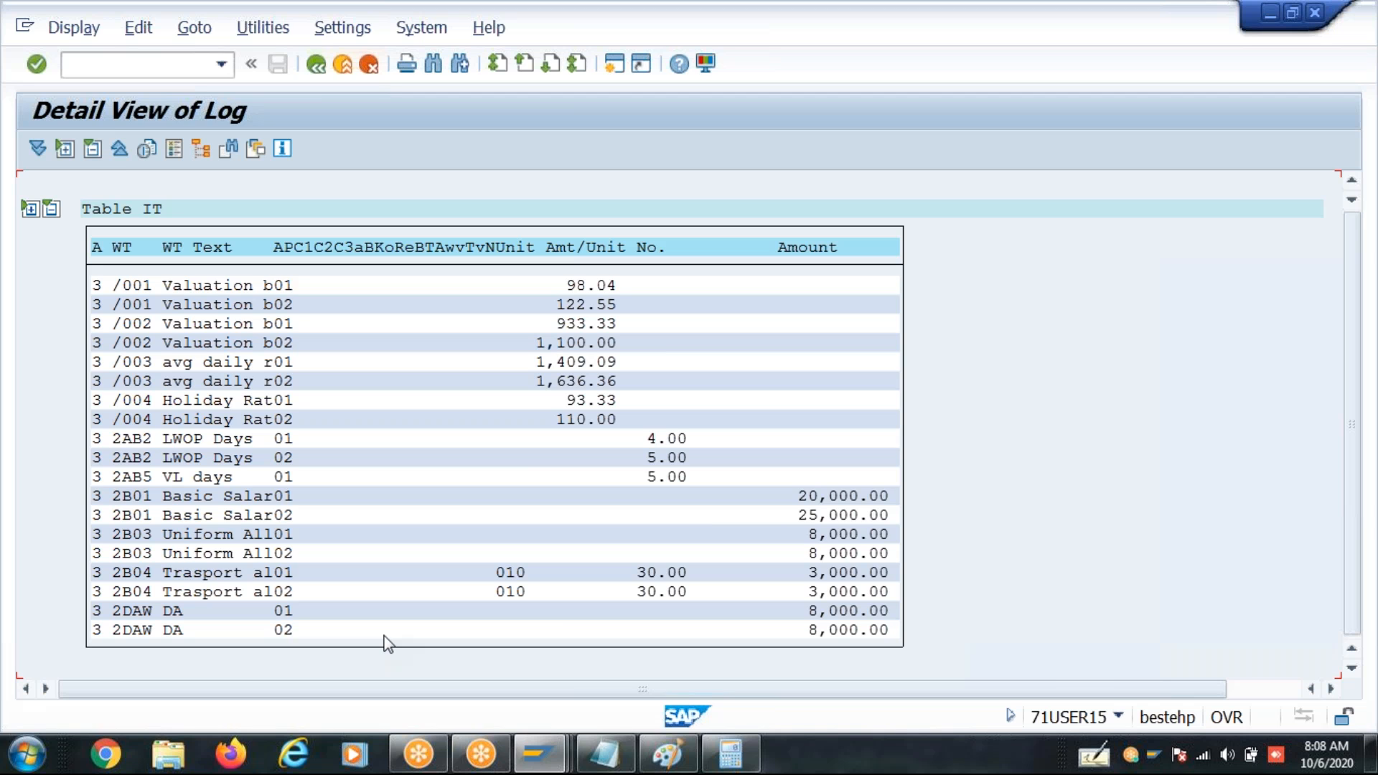
pyautogui.click(850, 1)
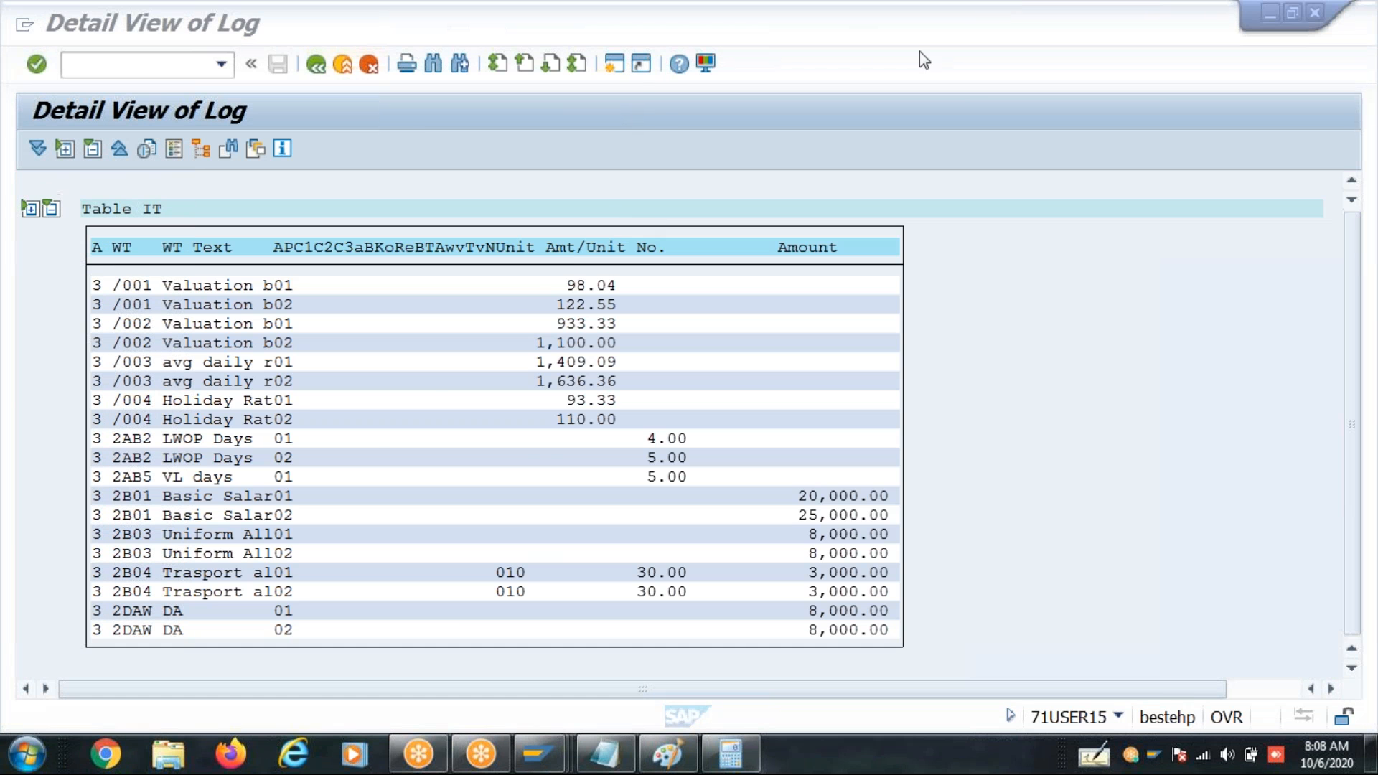
pyautogui.click(653, 127)
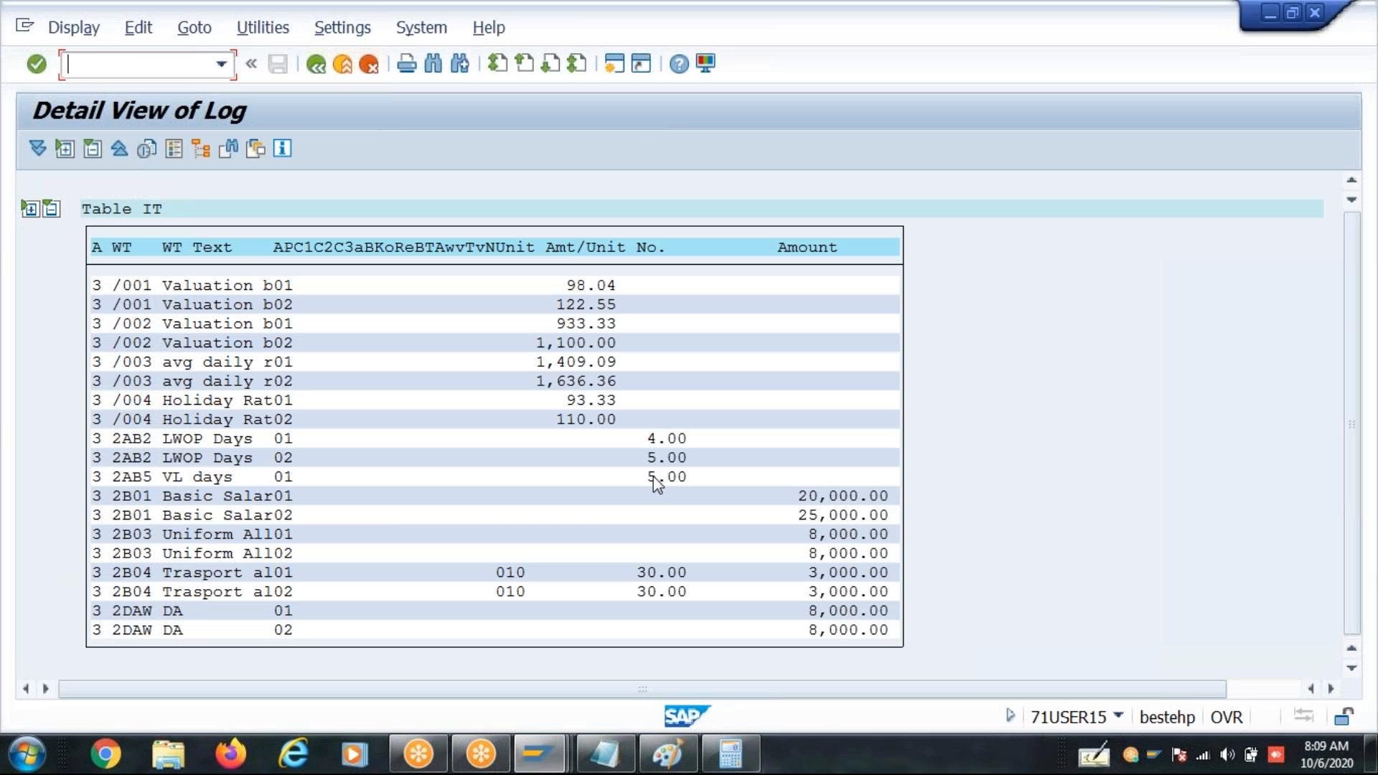
# - Review the NUM and ADDWT operations of rule Z2T3 in its own session, and return to the rule's initial screen
pyautogui.moveTo(564, 766)
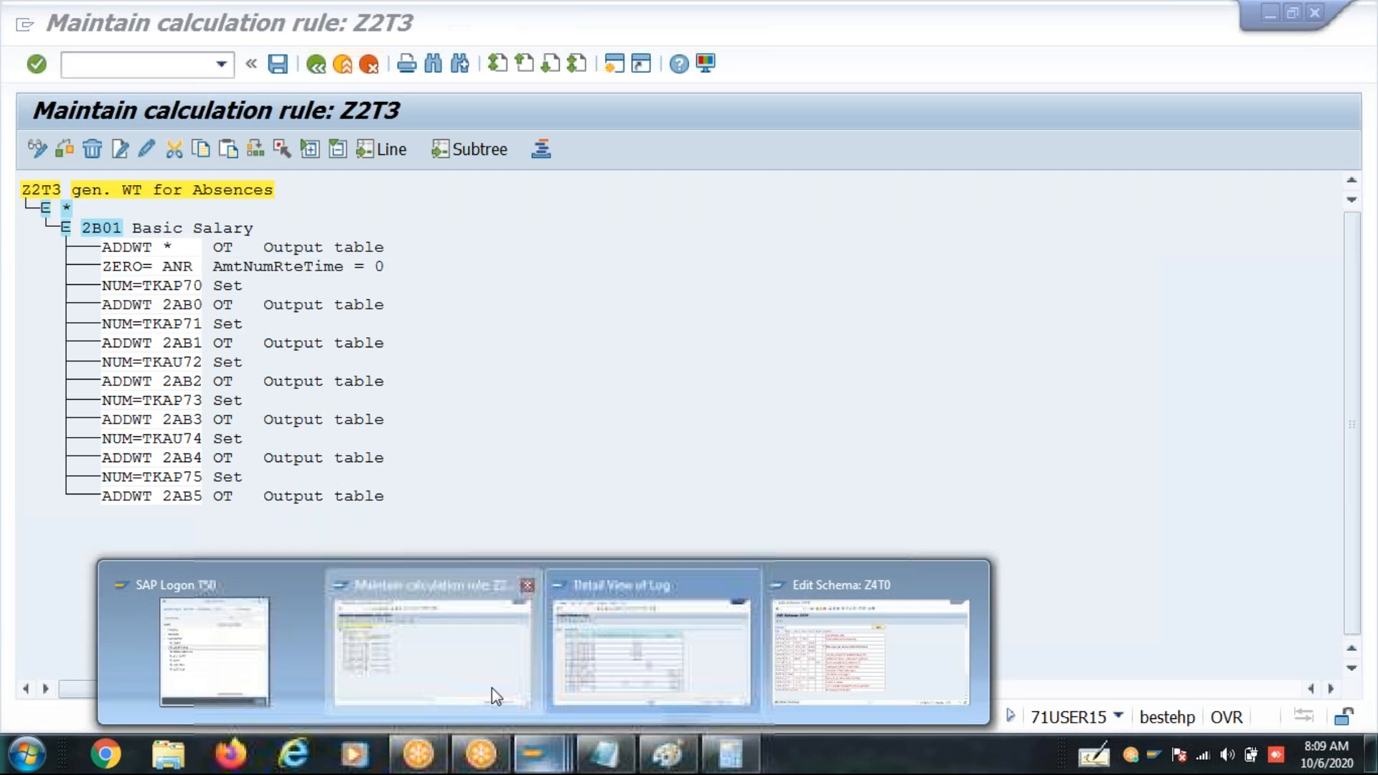
pyautogui.click(492, 687)
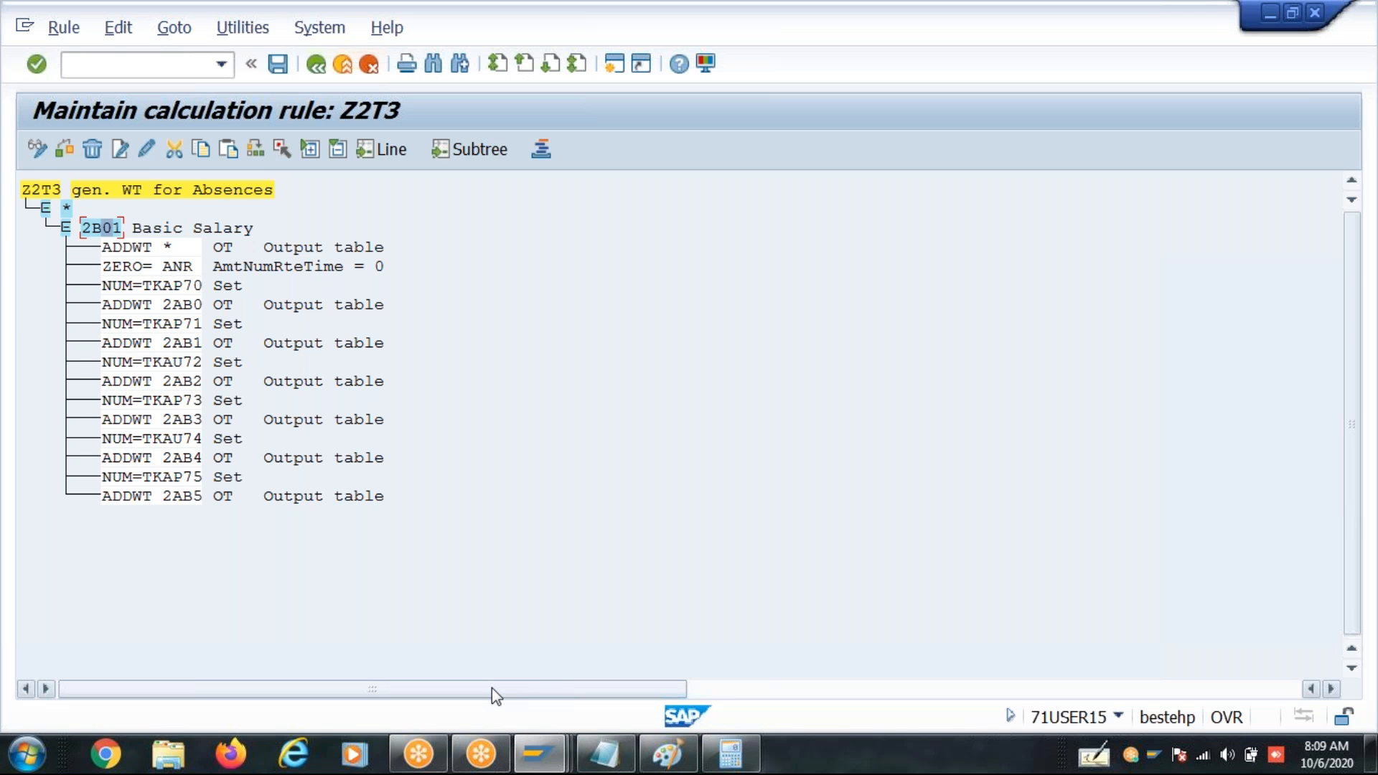
pyautogui.click(155, 324)
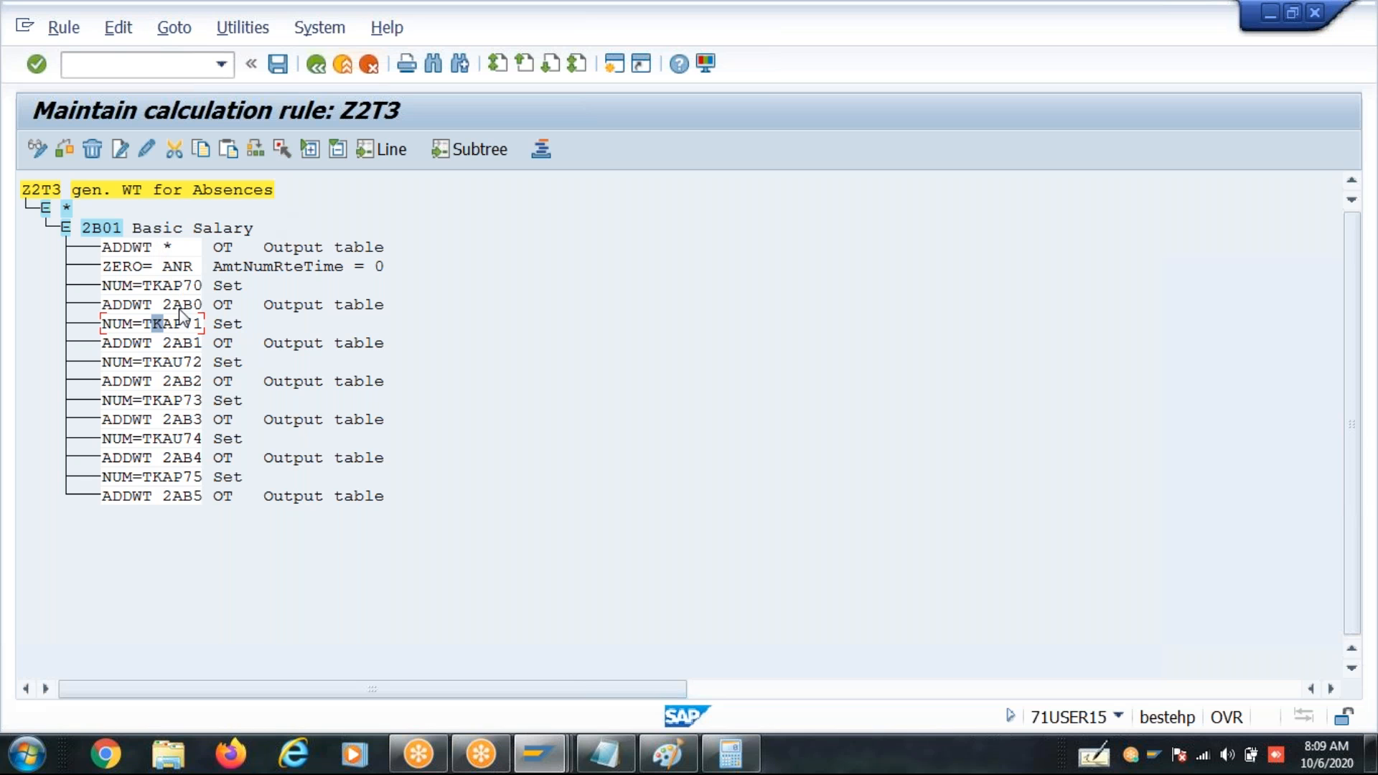
pyautogui.click(316, 64)
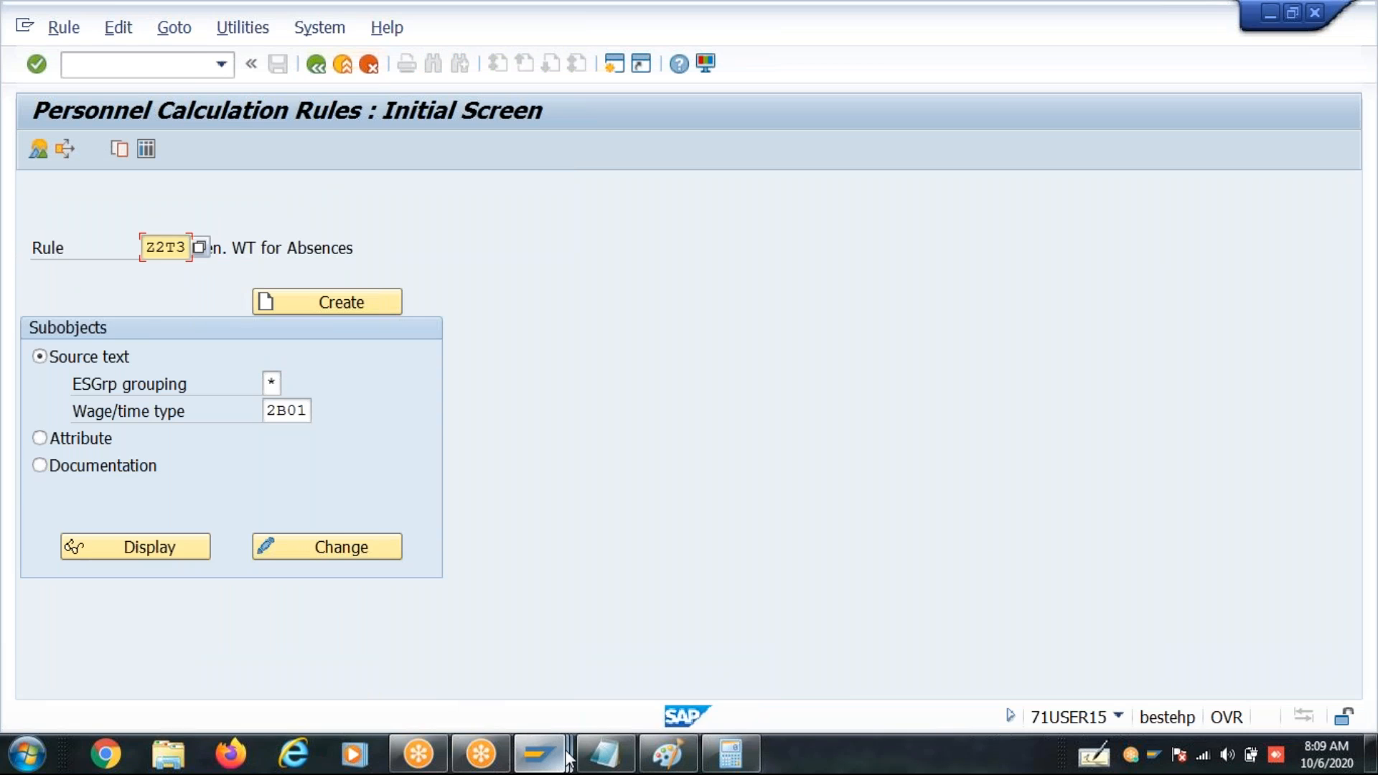
# - Check wage types 2AB2 and 2AB5 in the log's output table, and return to the log tree
pyautogui.moveTo(538, 754)
pyautogui.click(606, 661)
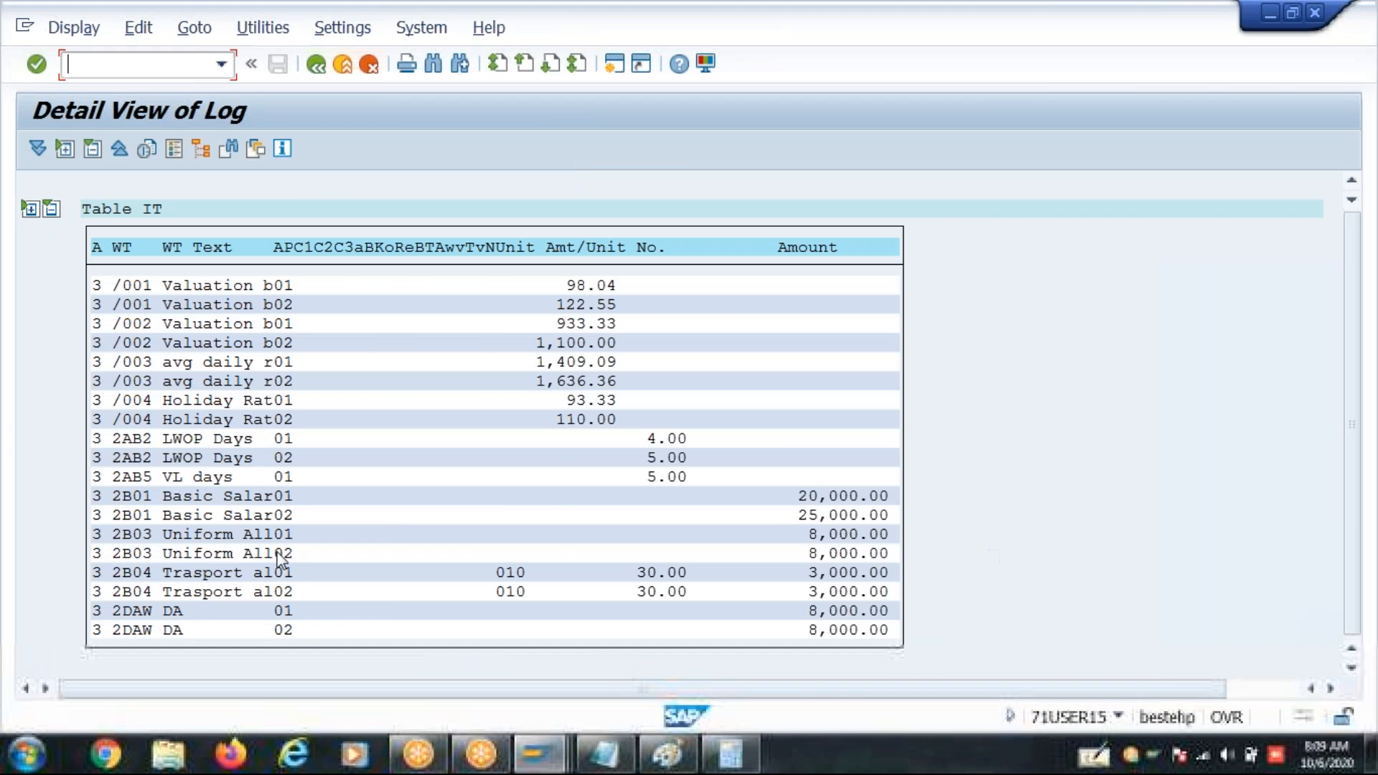
pyautogui.click(136, 457)
pyautogui.click(139, 478)
pyautogui.click(312, 65)
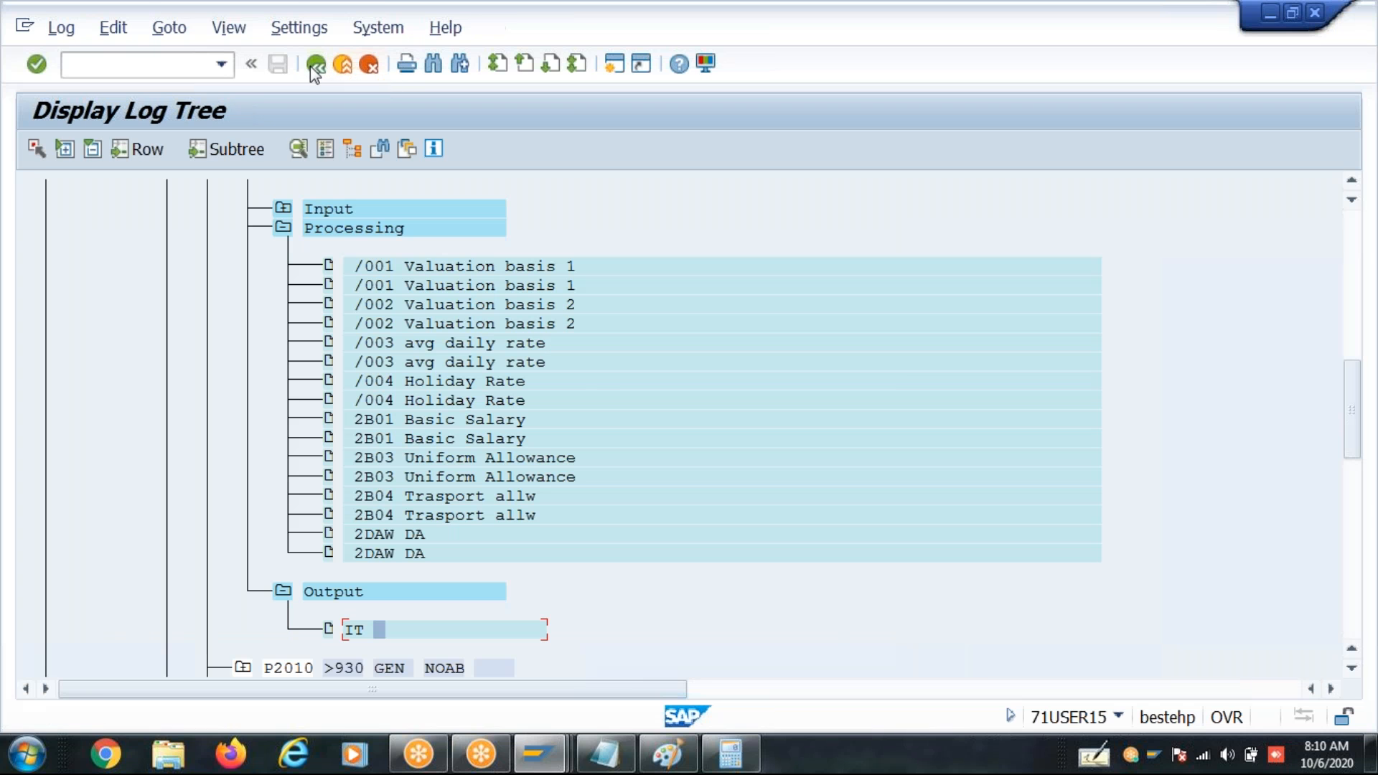
# - Reopen rule Z2T3 for changing, review wage type 2B01 and its NUM=TKAP70 operation, and leave the rule
pyautogui.click(552, 742)
pyautogui.click(480, 669)
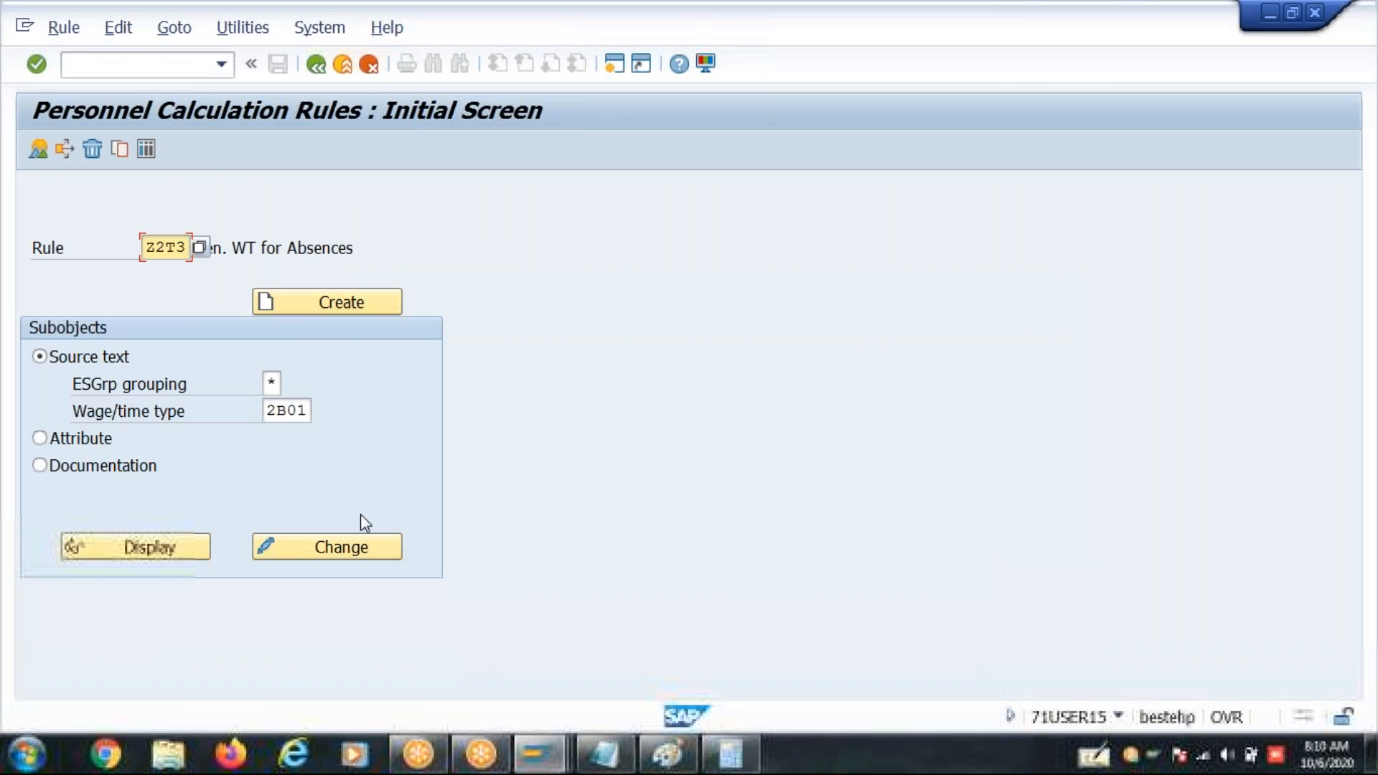
pyautogui.click(320, 556)
pyautogui.click(101, 230)
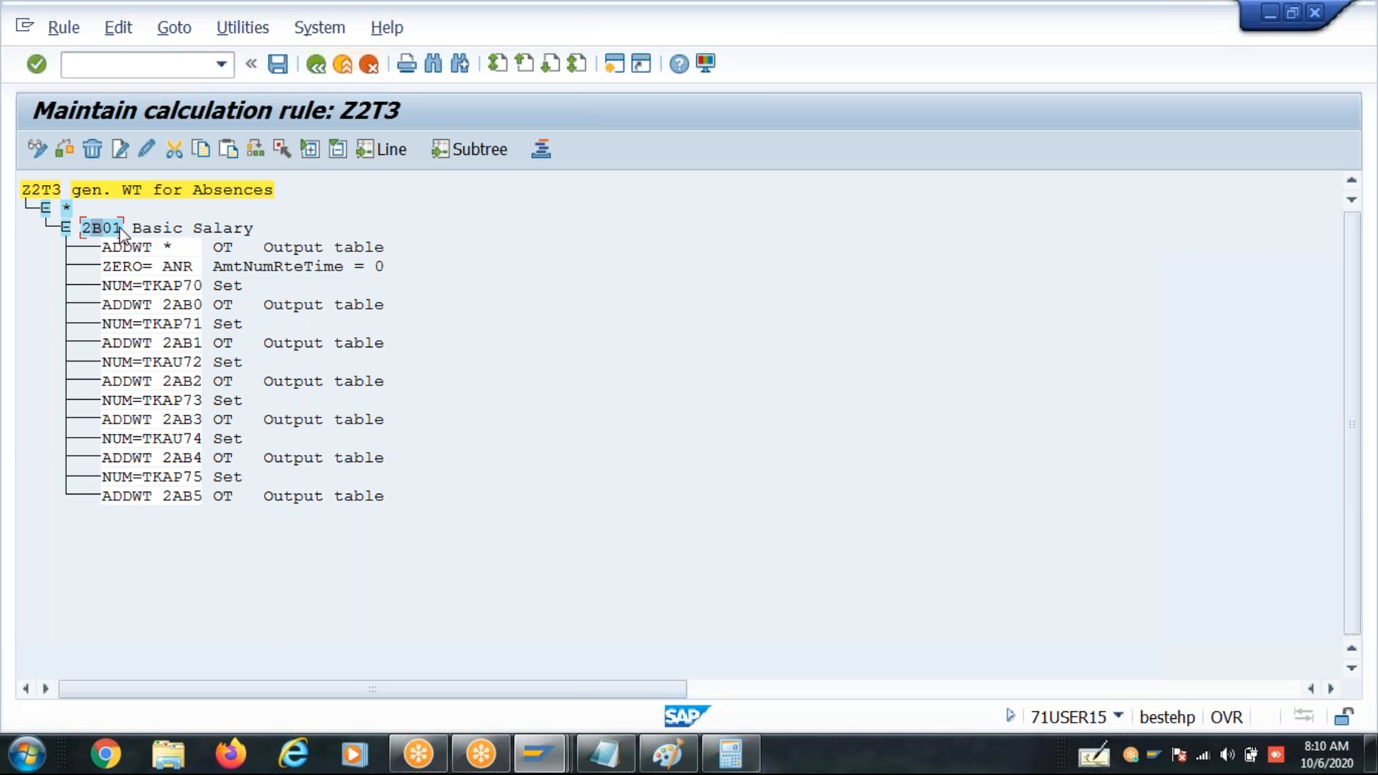
pyautogui.click(170, 285)
pyautogui.click(316, 66)
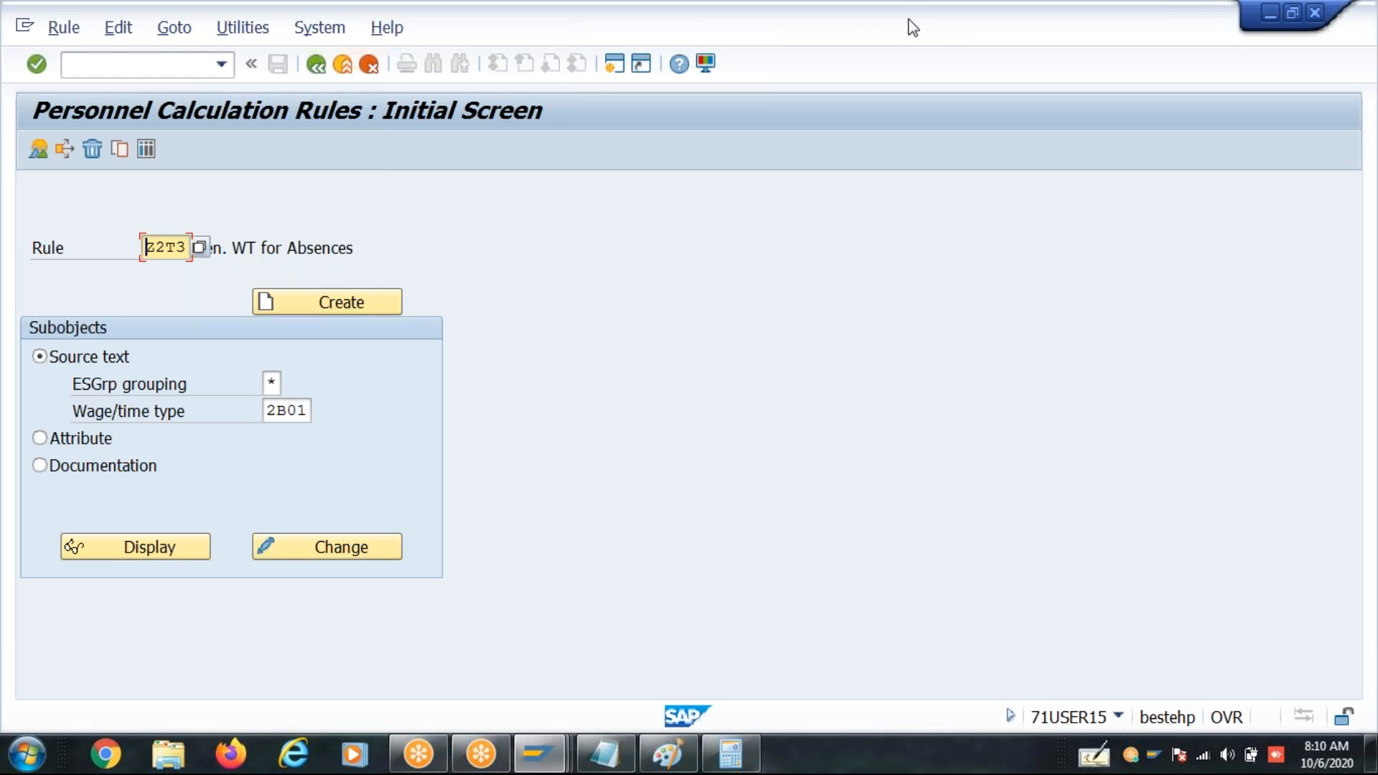
# - Switch to the Notepad notes and add april with 30/30 beneath the heading on generating wage types for absences
pyautogui.click(955, 33)
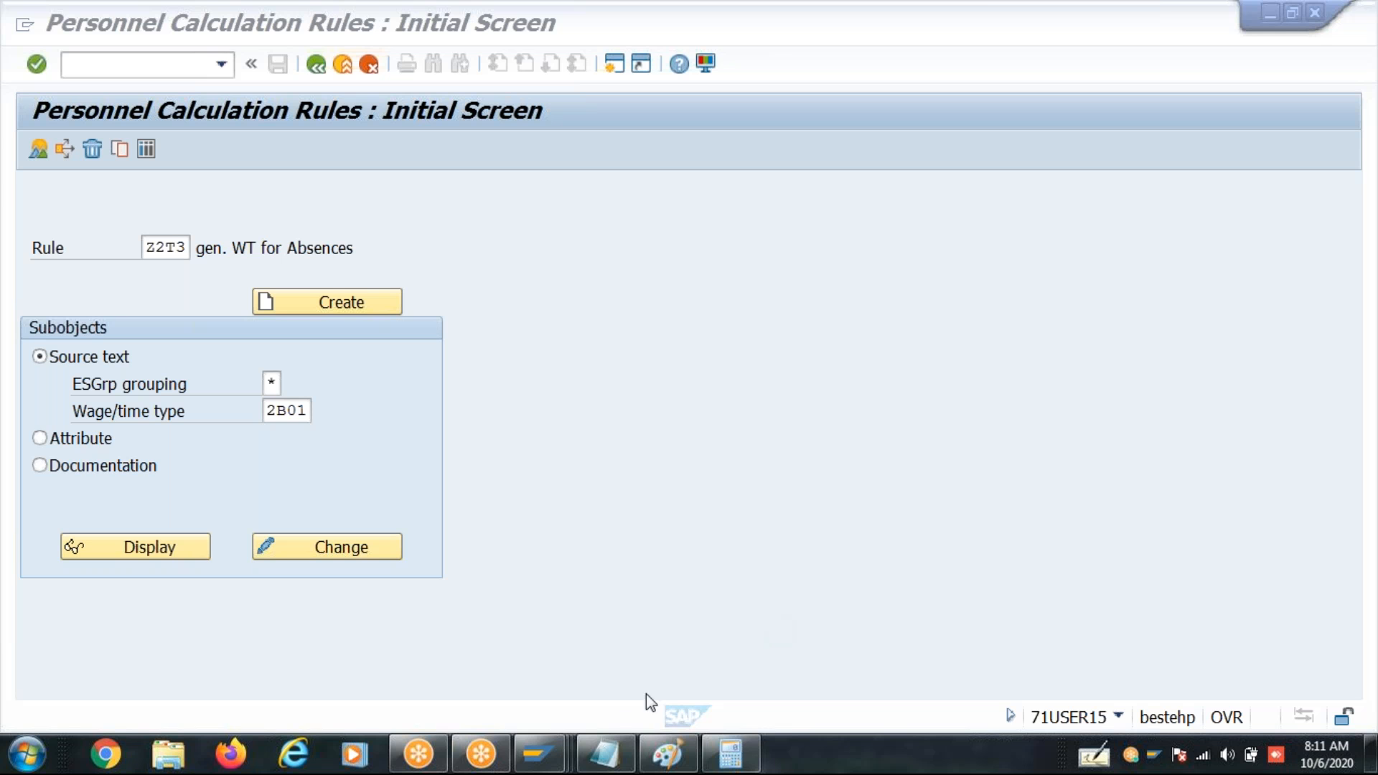
pyautogui.click(607, 754)
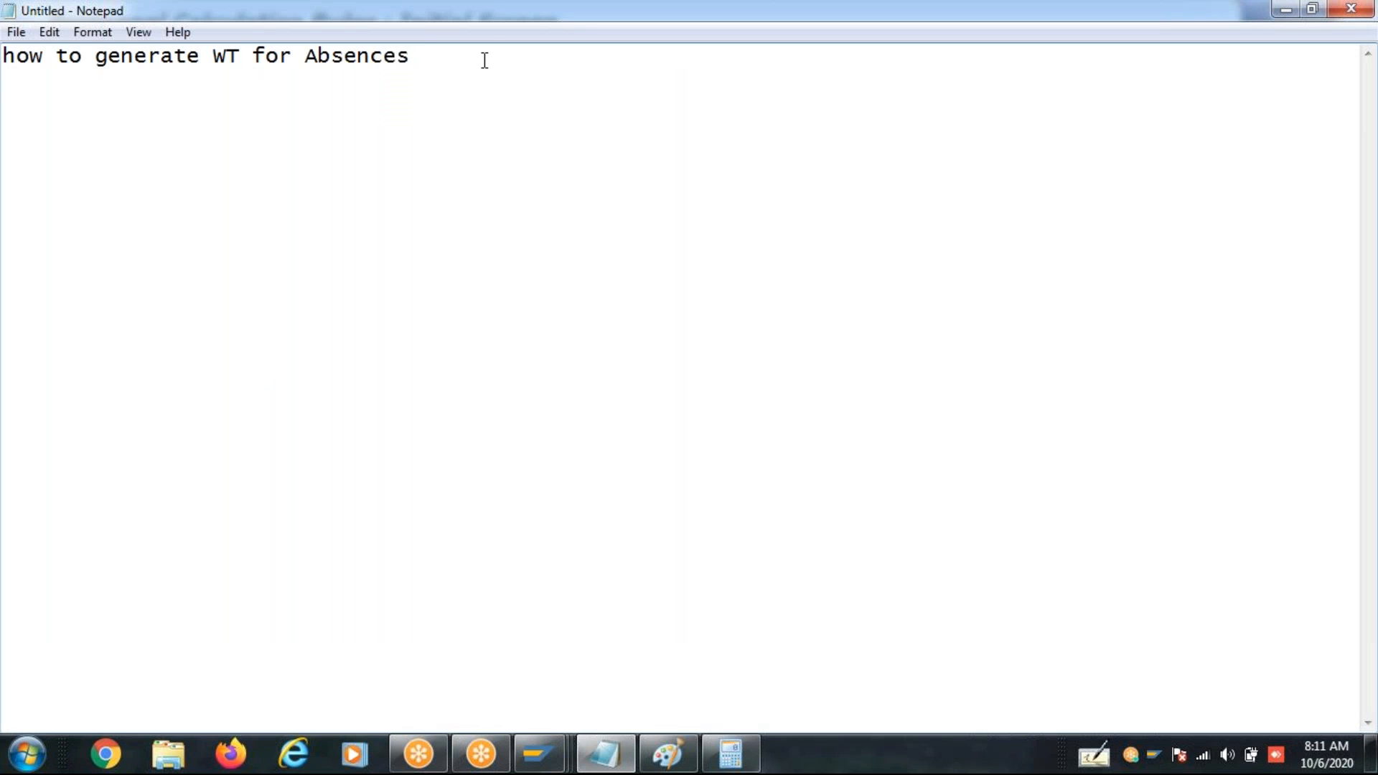
pyautogui.press('Return')
pyautogui.write('april')
pyautogui.press('Return')
pyautogui.press('Return')
pyautogui.write('30/30  ')
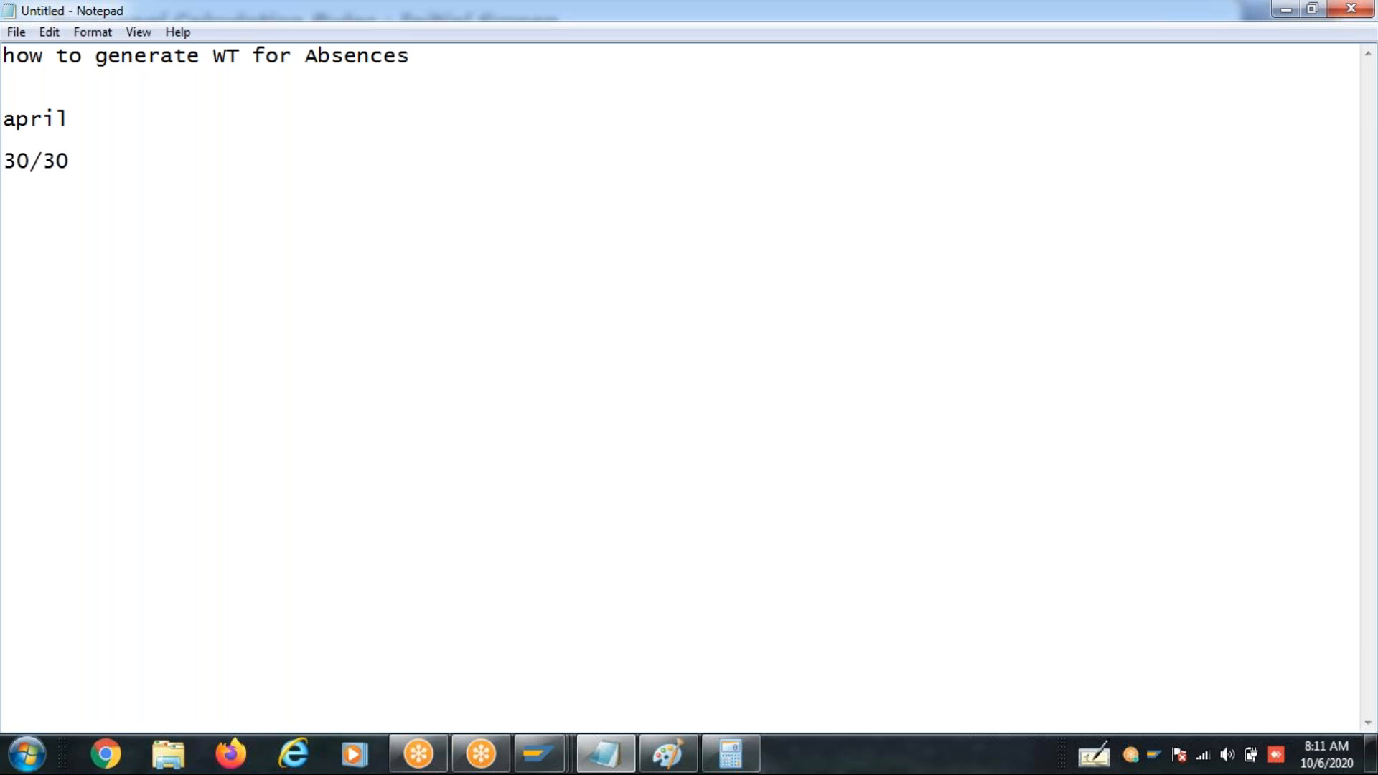
pyautogui.write('feb')
# - Add a line for feb with 29/30 to the notes and highlight its 29 days
pyautogui.press('Tab')
pyautogui.write('29/30')
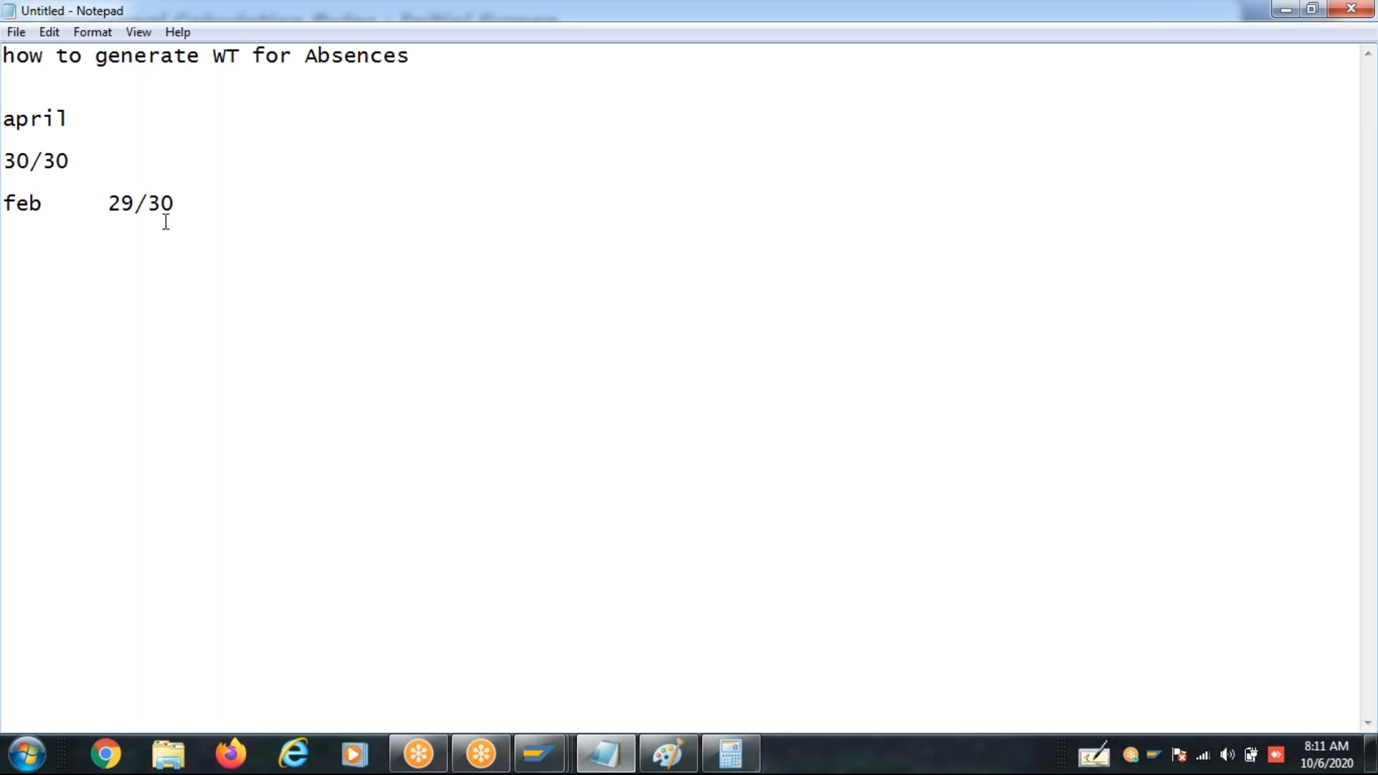
pyautogui.moveTo(136, 203); pyautogui.dragTo(113, 205)
pyautogui.click(136, 203)
pyautogui.moveTo(136, 203); pyautogui.dragTo(113, 205)
pyautogui.click(222, 203)
# - Add a MAy line with 31/30 below feb and a separate 30/30 line, and highlight the two month lines
pyautogui.press('Return')
pyautogui.write('MAy\t31/30')
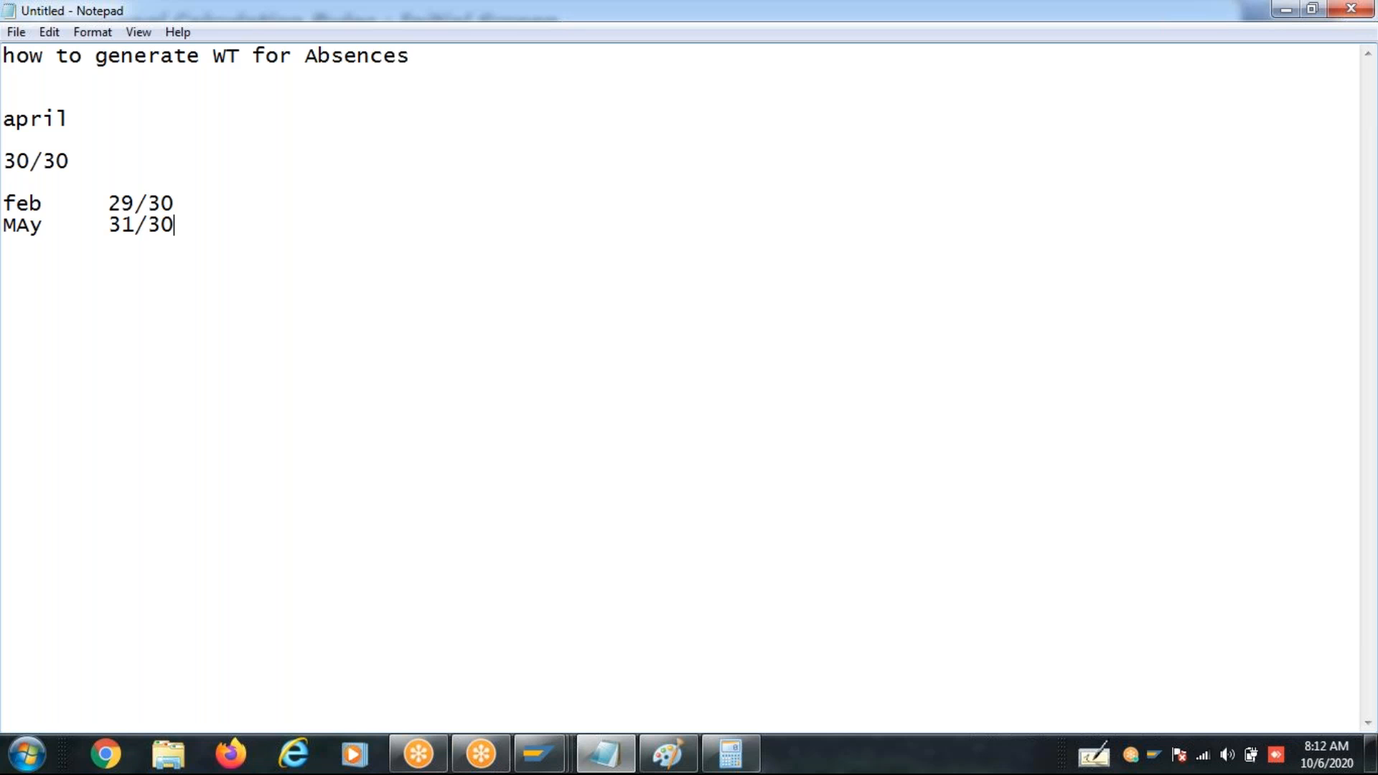
pyautogui.press('Return')
pyautogui.write('30/30')
pyautogui.click(179, 227)
pyautogui.moveTo(179, 227); pyautogui.dragTo(10, 198)
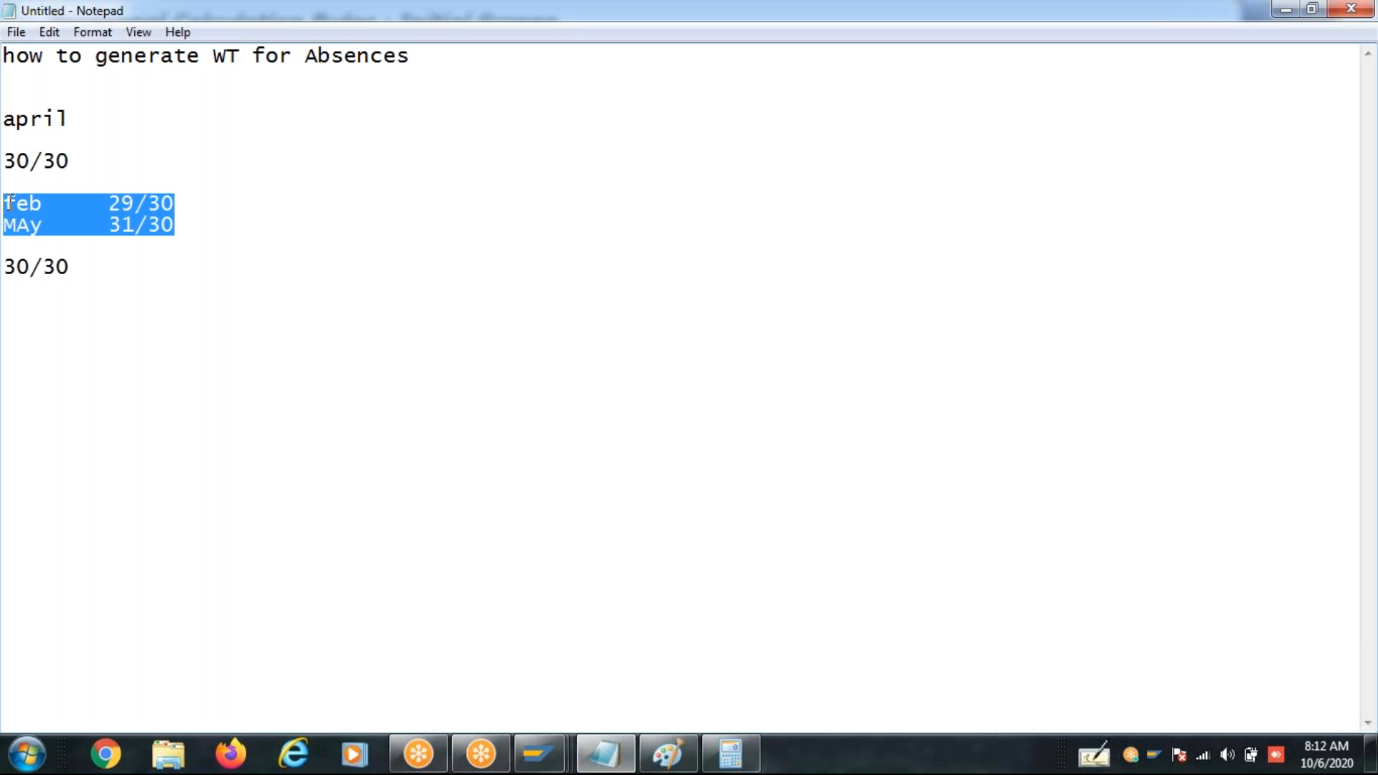
# - Add a dashed separator below the last 30/30 line, with TKdivp on the line beneath it
pyautogui.click(83, 267)
pyautogui.press('Return')
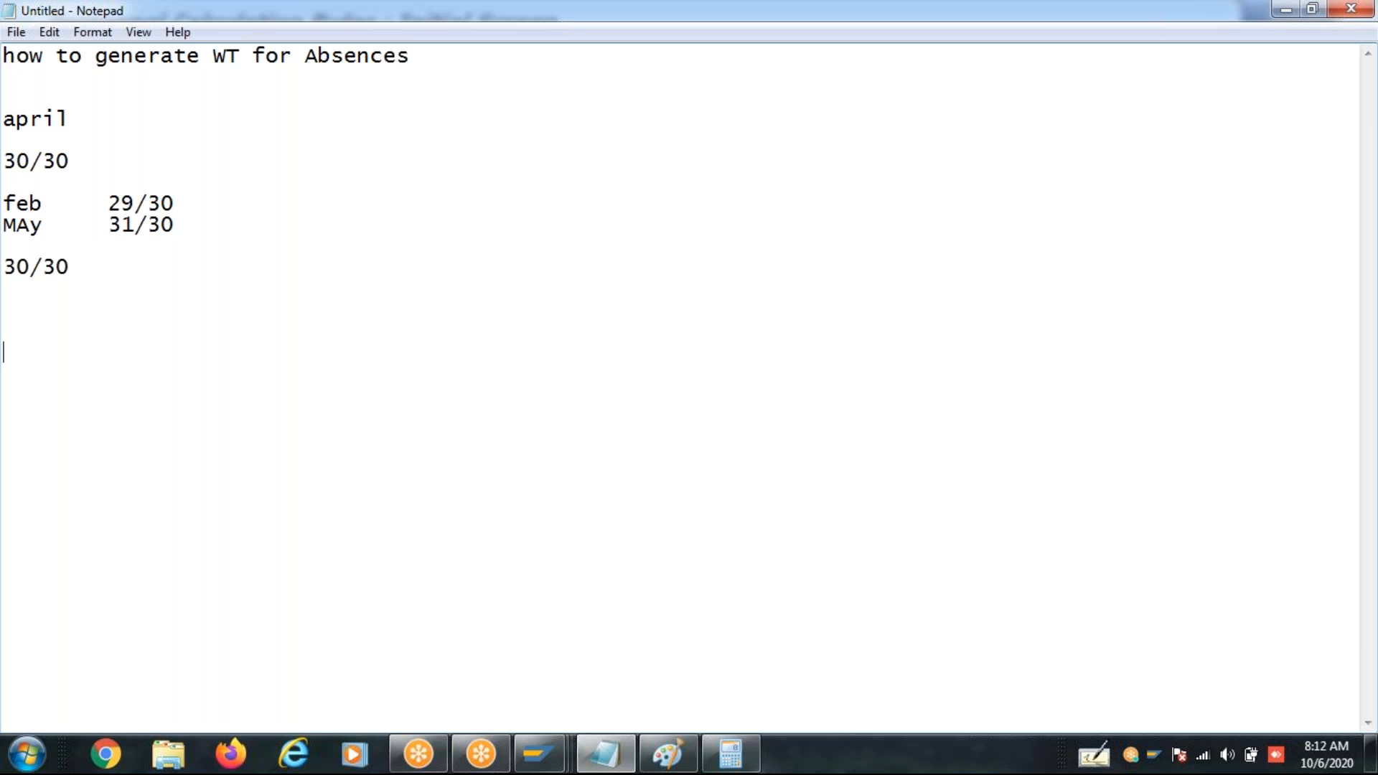
pyautogui.write('tk')
pyautogui.press('BackSpace')
pyautogui.press('BackSpace')
pyautogui.write('--------- ')
pyautogui.write('TK')
pyautogui.write('divp')
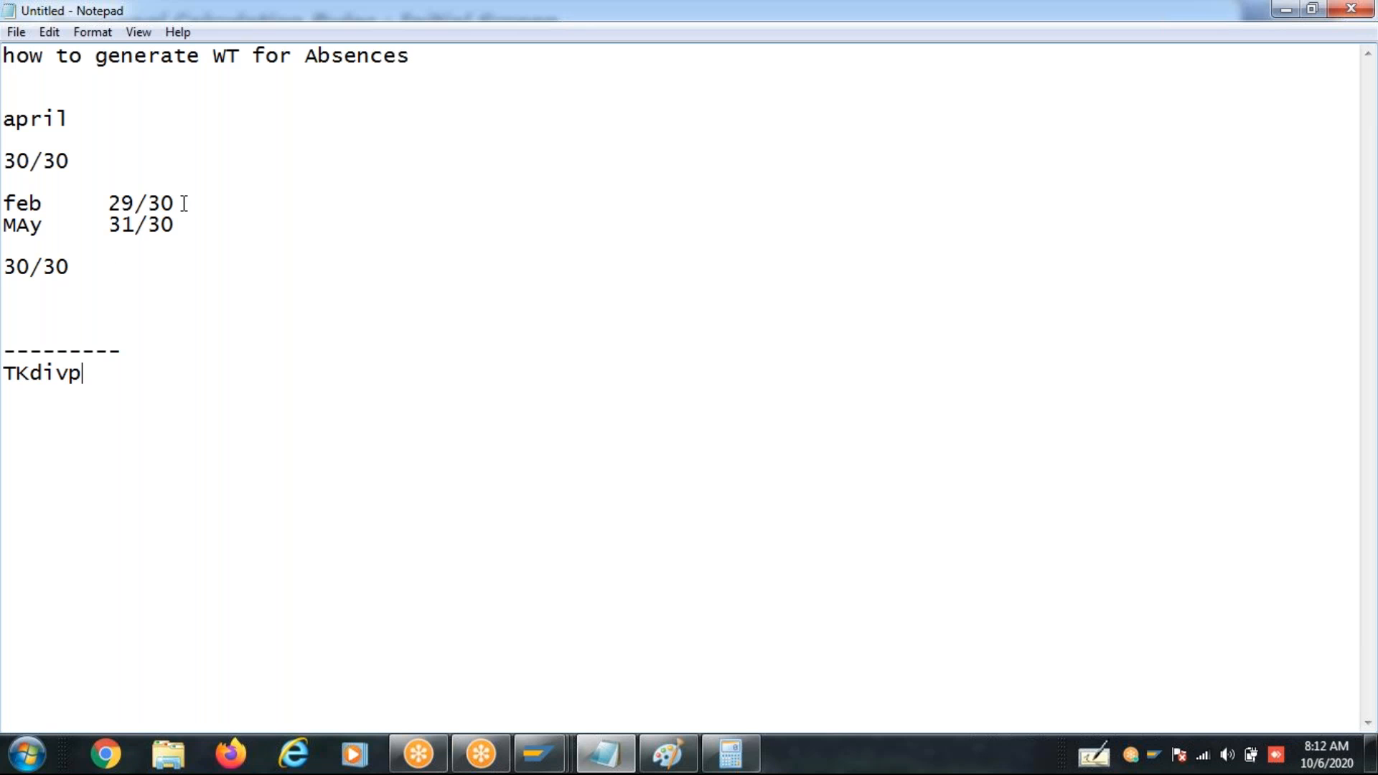
# - Append the amount 10000 to both the feb and the MAy lines of the notes
pyautogui.moveTo(176, 205); pyautogui.dragTo(65, 189)
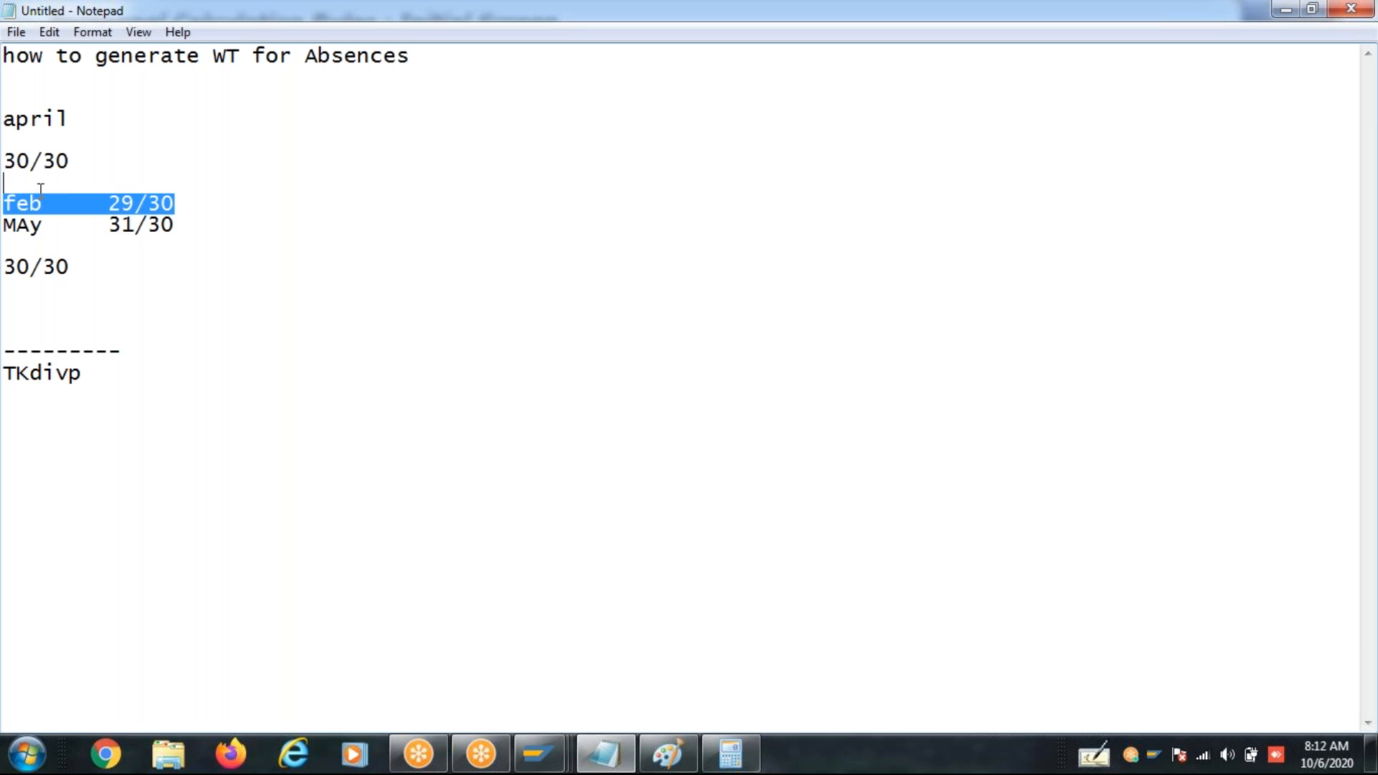
pyautogui.click(191, 208)
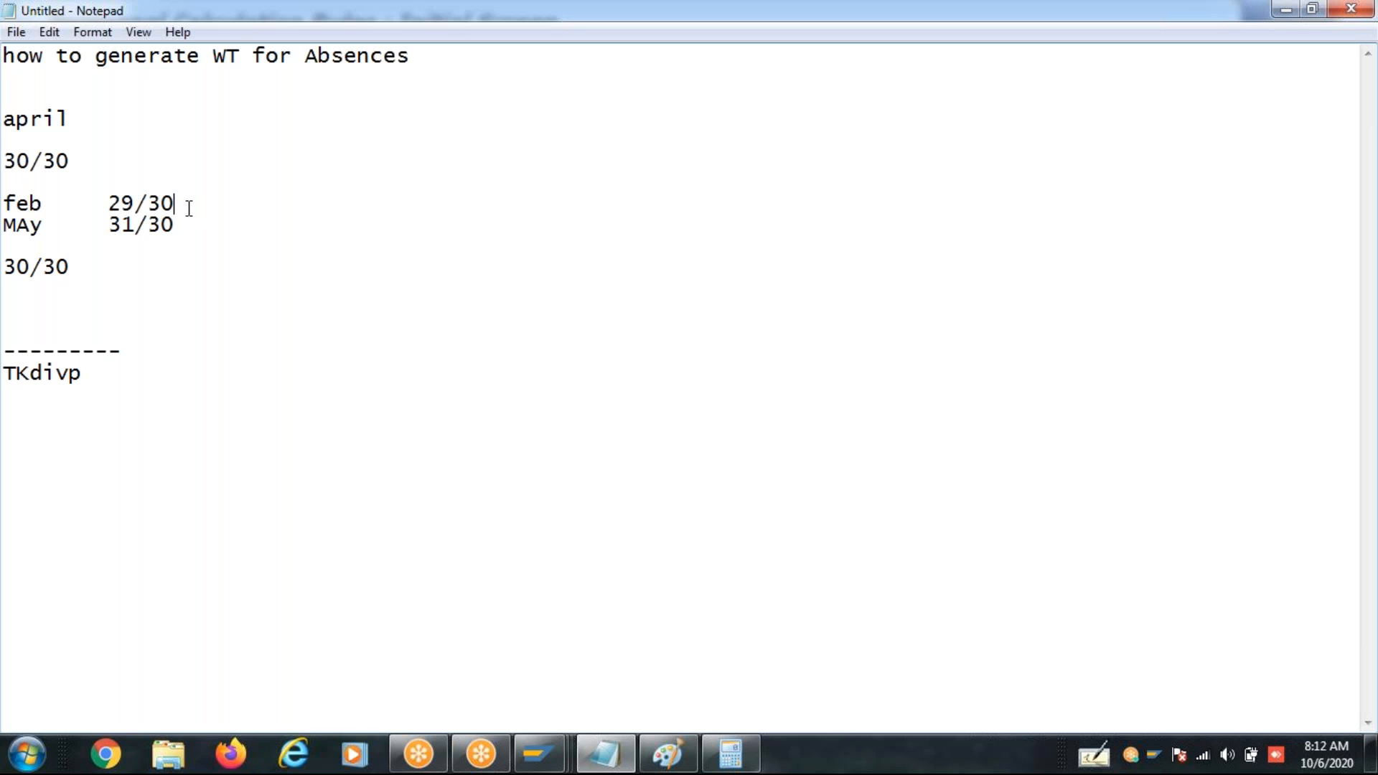
pyautogui.moveTo(176, 202); pyautogui.dragTo(4, 203)
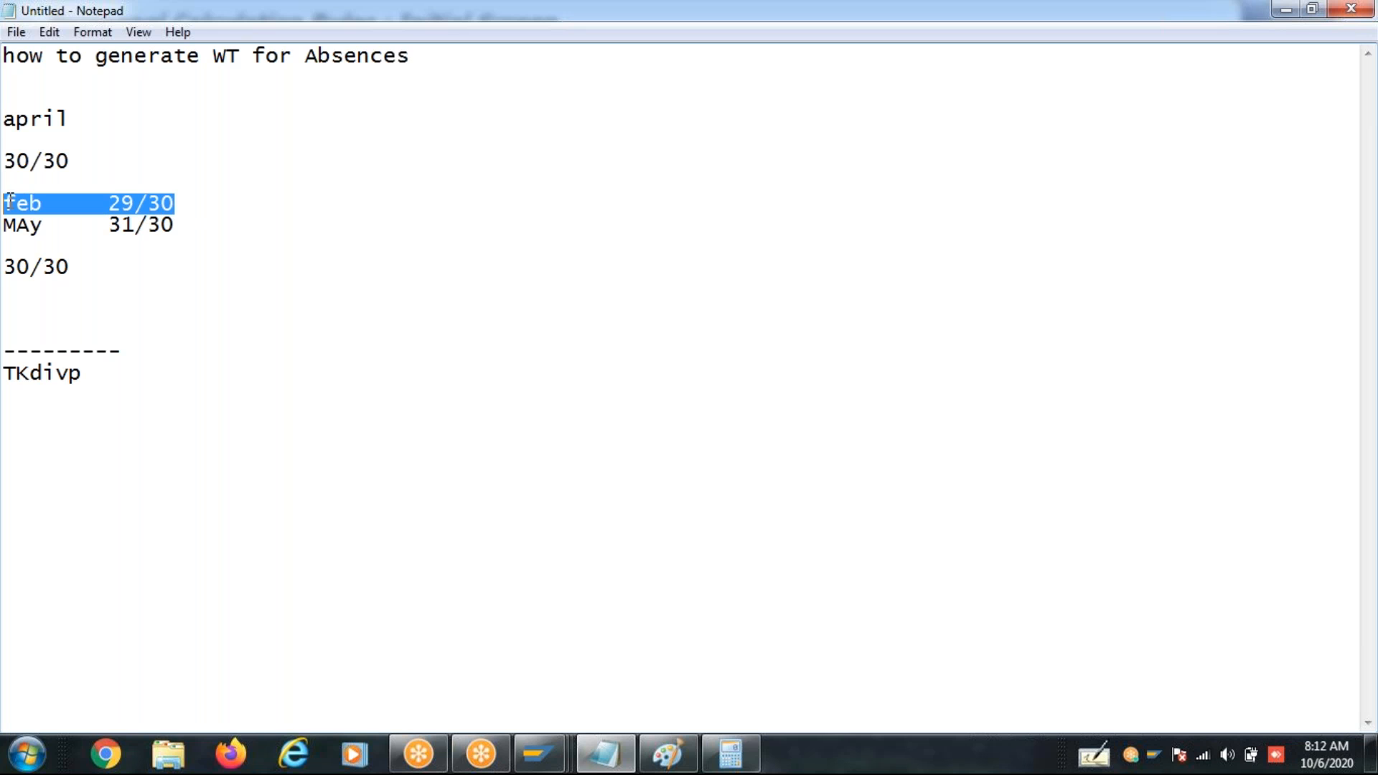
pyautogui.click(200, 196)
pyautogui.press('Tab')
pyautogui.write('10000')
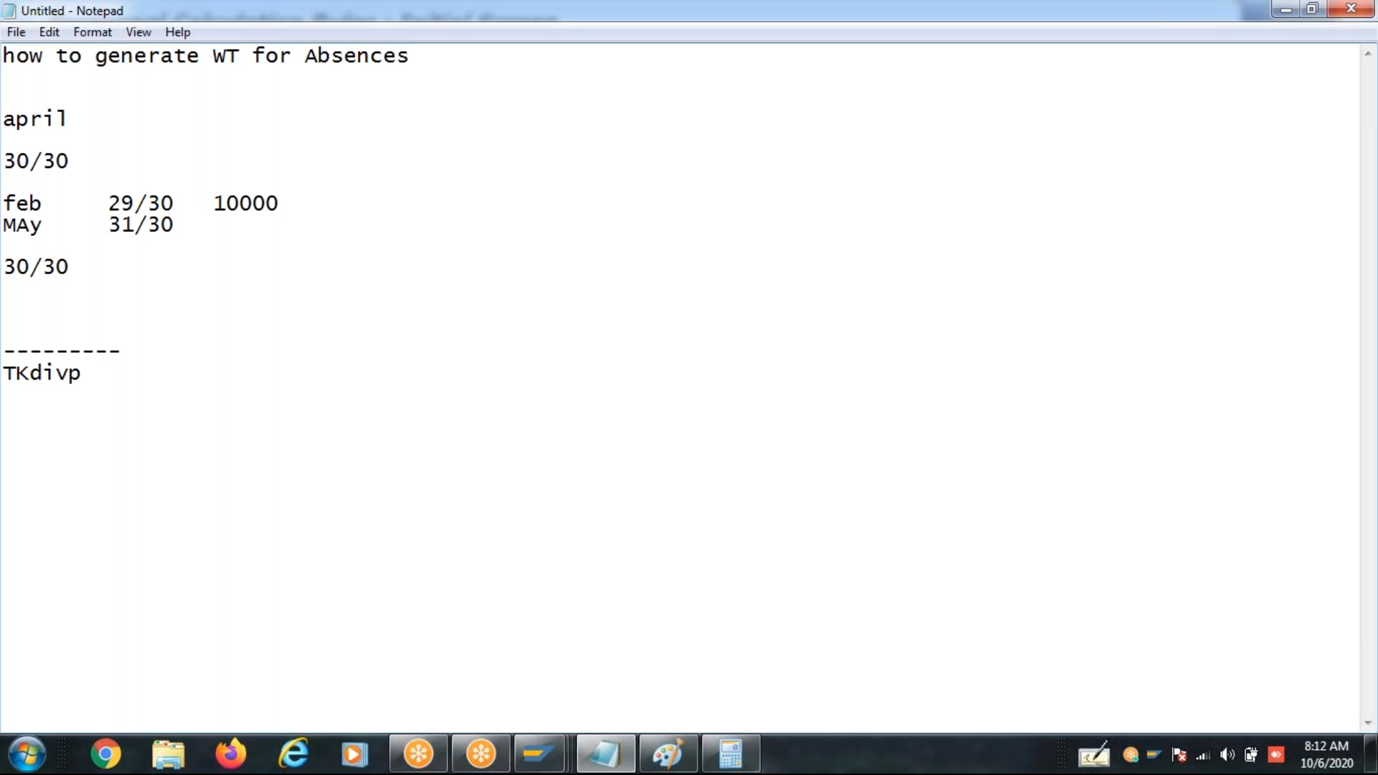
pyautogui.click(176, 228)
pyautogui.press('Tab')
pyautogui.write('10000')
# - Compare the feb and MAy day fractions with the fixed 30/30 and the 10000 amount in the notes
pyautogui.moveTo(107, 203); pyautogui.dragTo(186, 202)
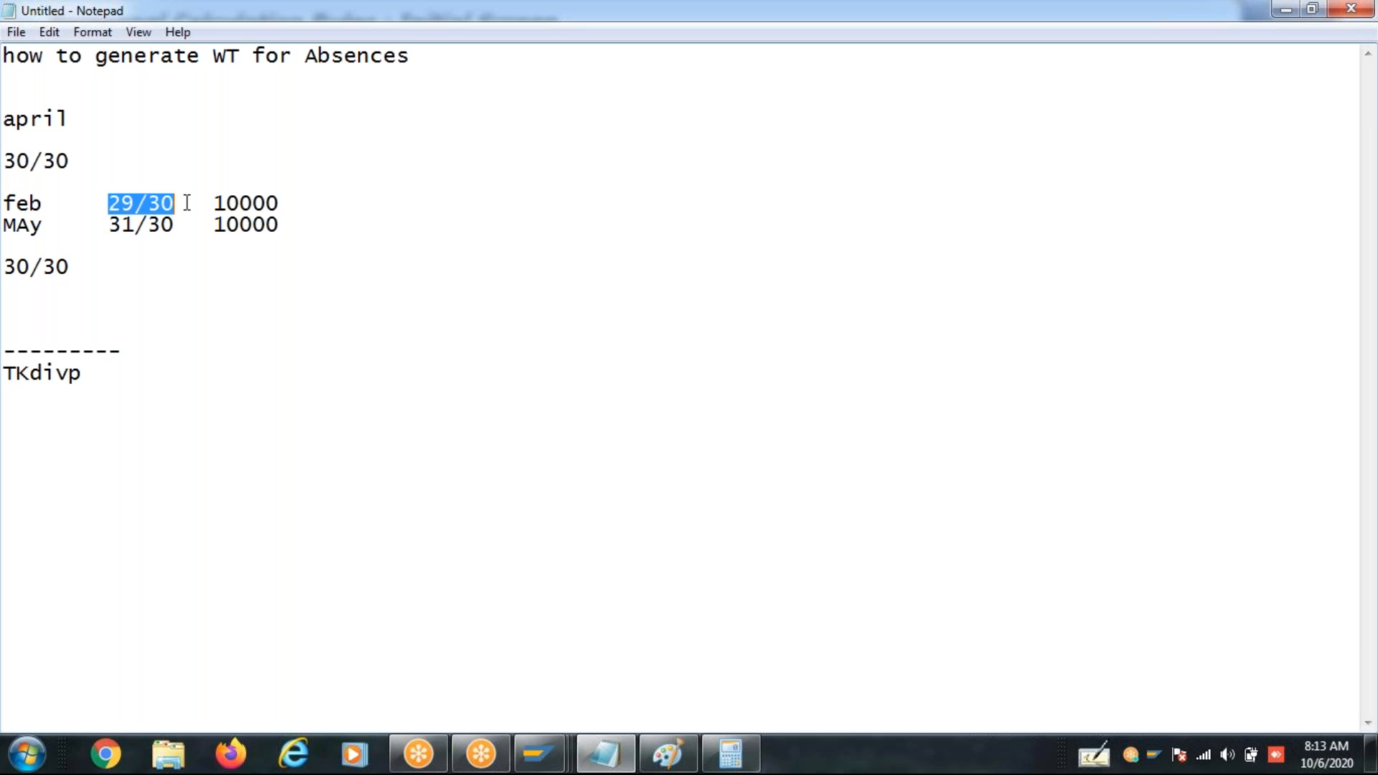
pyautogui.click(114, 225)
pyautogui.moveTo(114, 226); pyautogui.dragTo(193, 225)
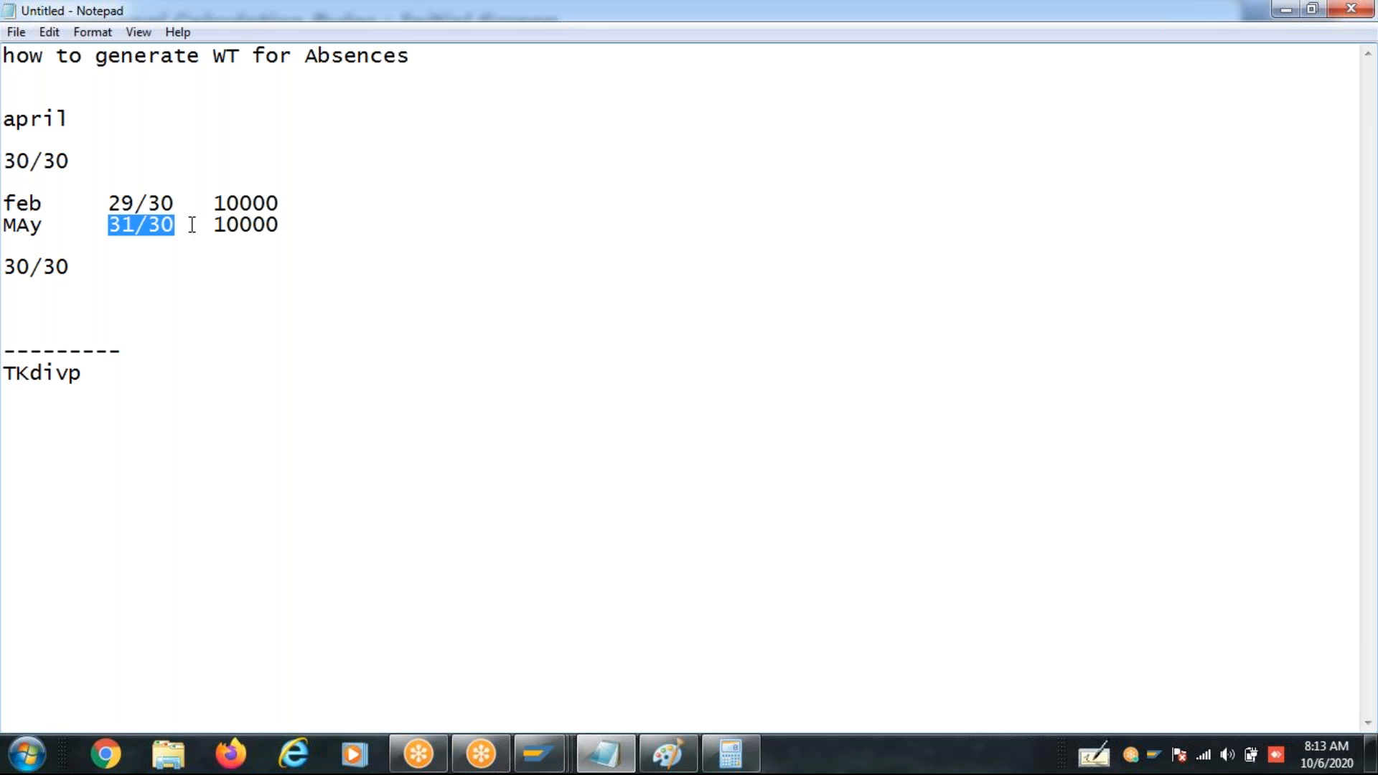
pyautogui.click(308, 230)
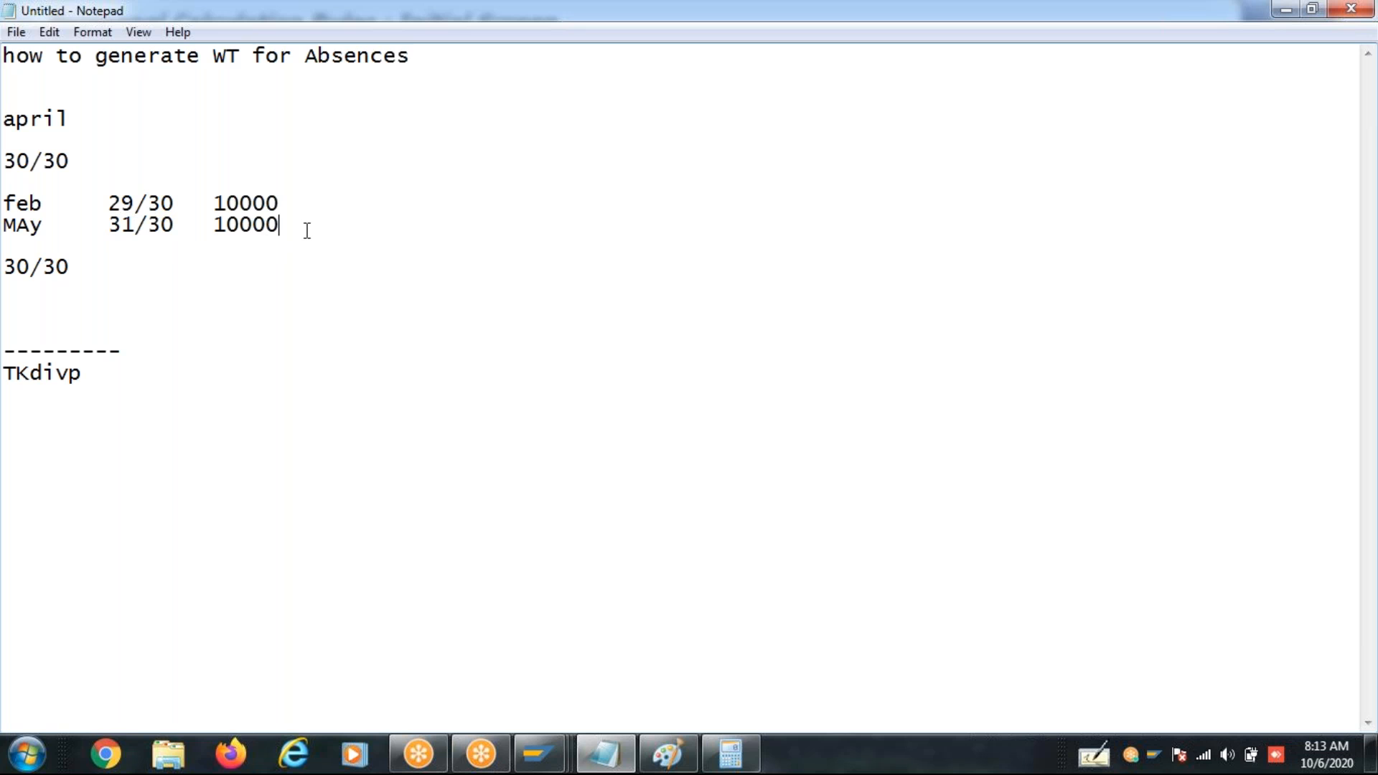
pyautogui.click(44, 266)
pyautogui.moveTo(44, 266); pyautogui.dragTo(78, 269)
pyautogui.click(108, 201)
pyautogui.doubleClick(127, 202)
pyautogui.moveTo(213, 203); pyautogui.dragTo(285, 204)
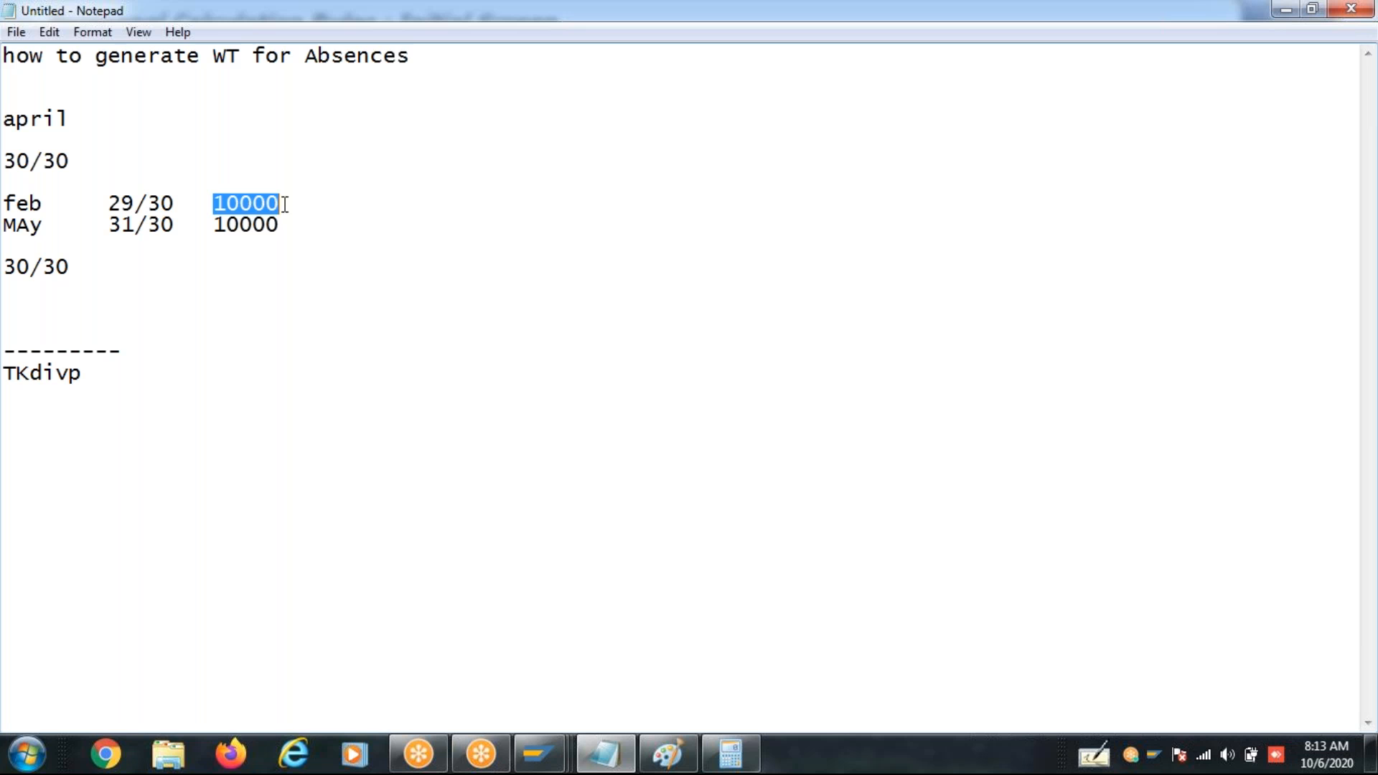
pyautogui.click(146, 386)
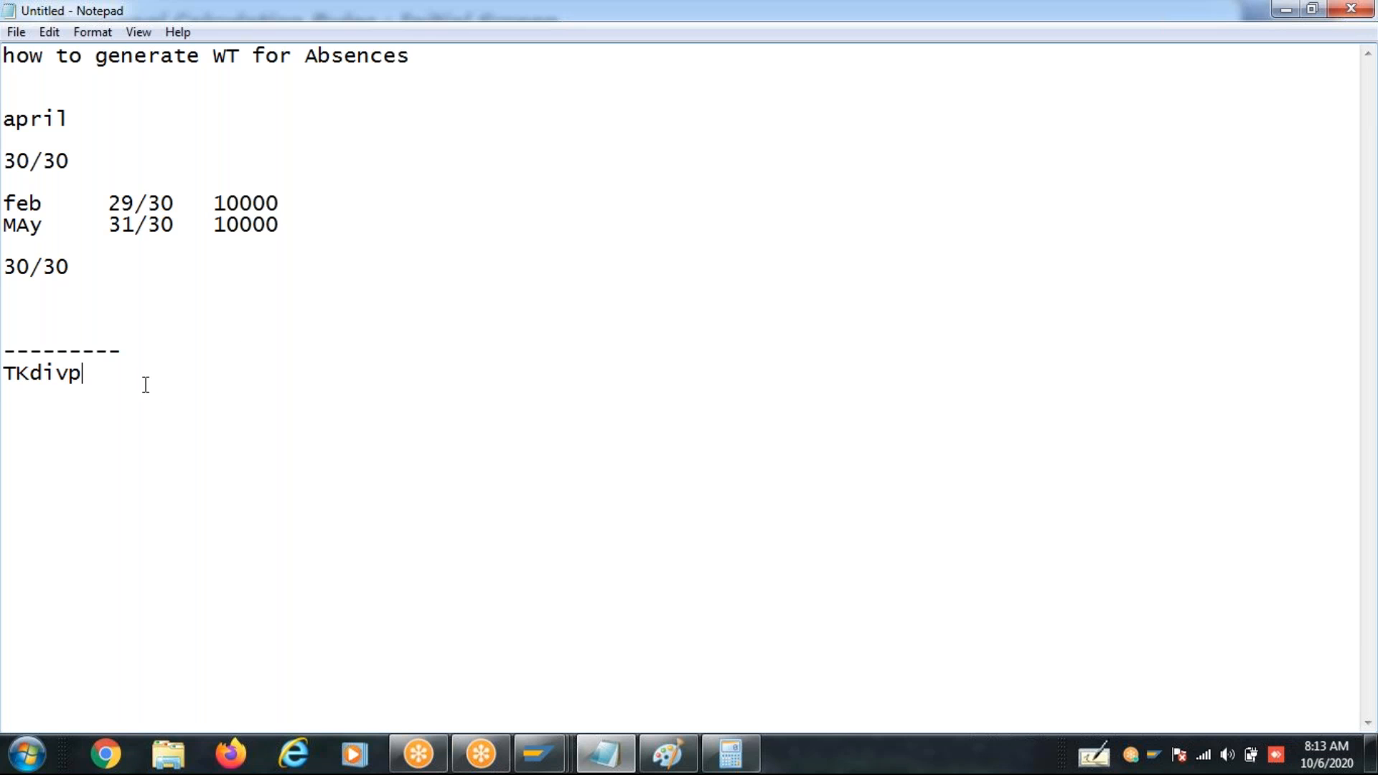
pyautogui.moveTo(146, 386); pyautogui.dragTo(11, 18)
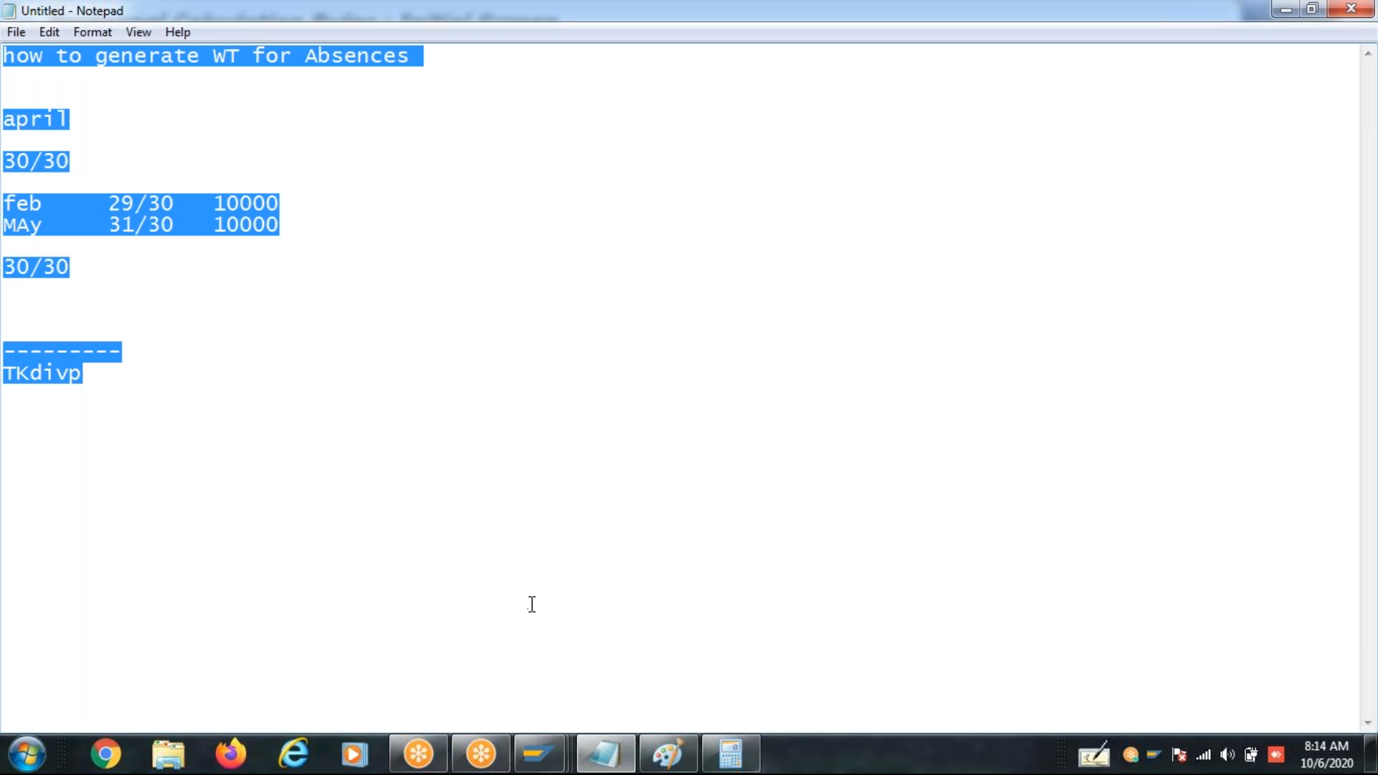
# - Switch to the Paint drawing and review the two pay-reduction methods with their TKSOLL, TKAU** and TKDIVI formulas
pyautogui.click(668, 757)
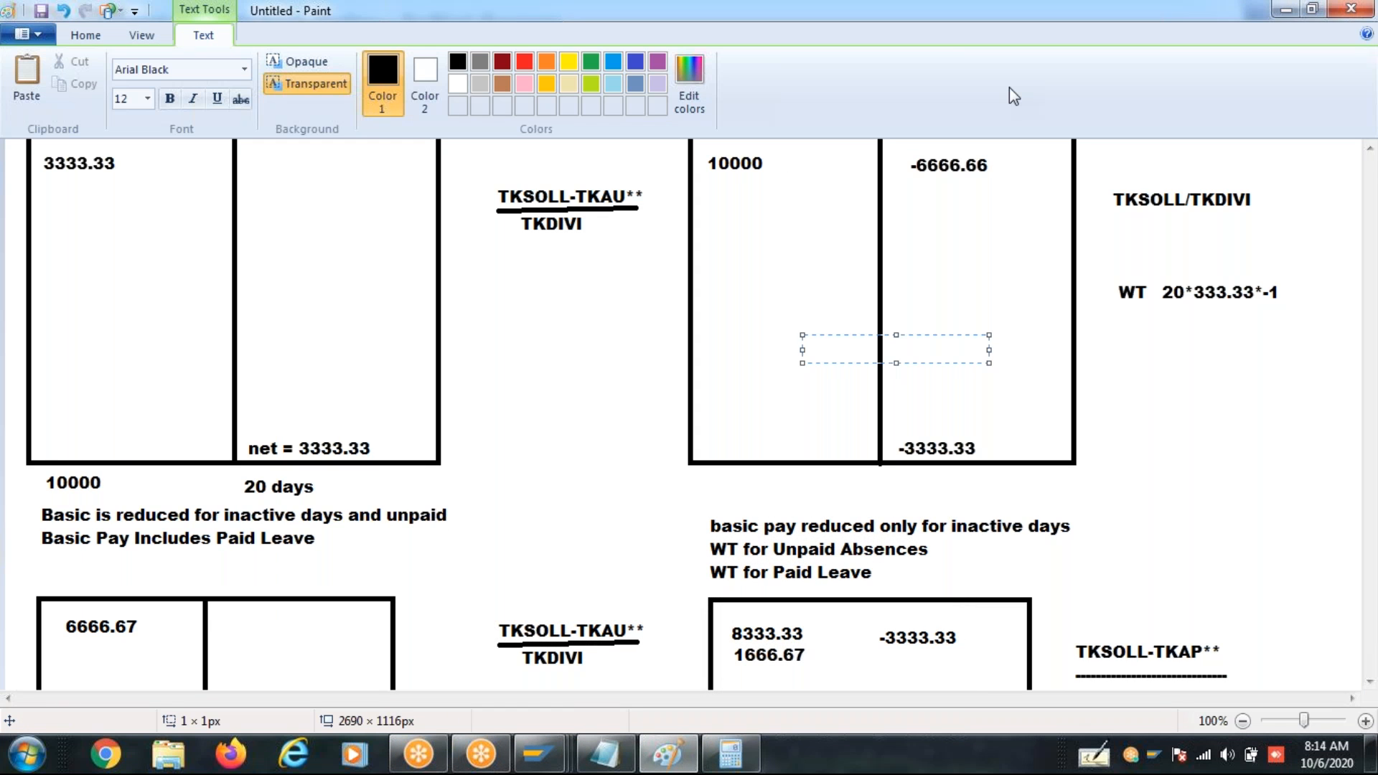
pyautogui.click(541, 378)
pyautogui.scroll(1, 1375, 174)
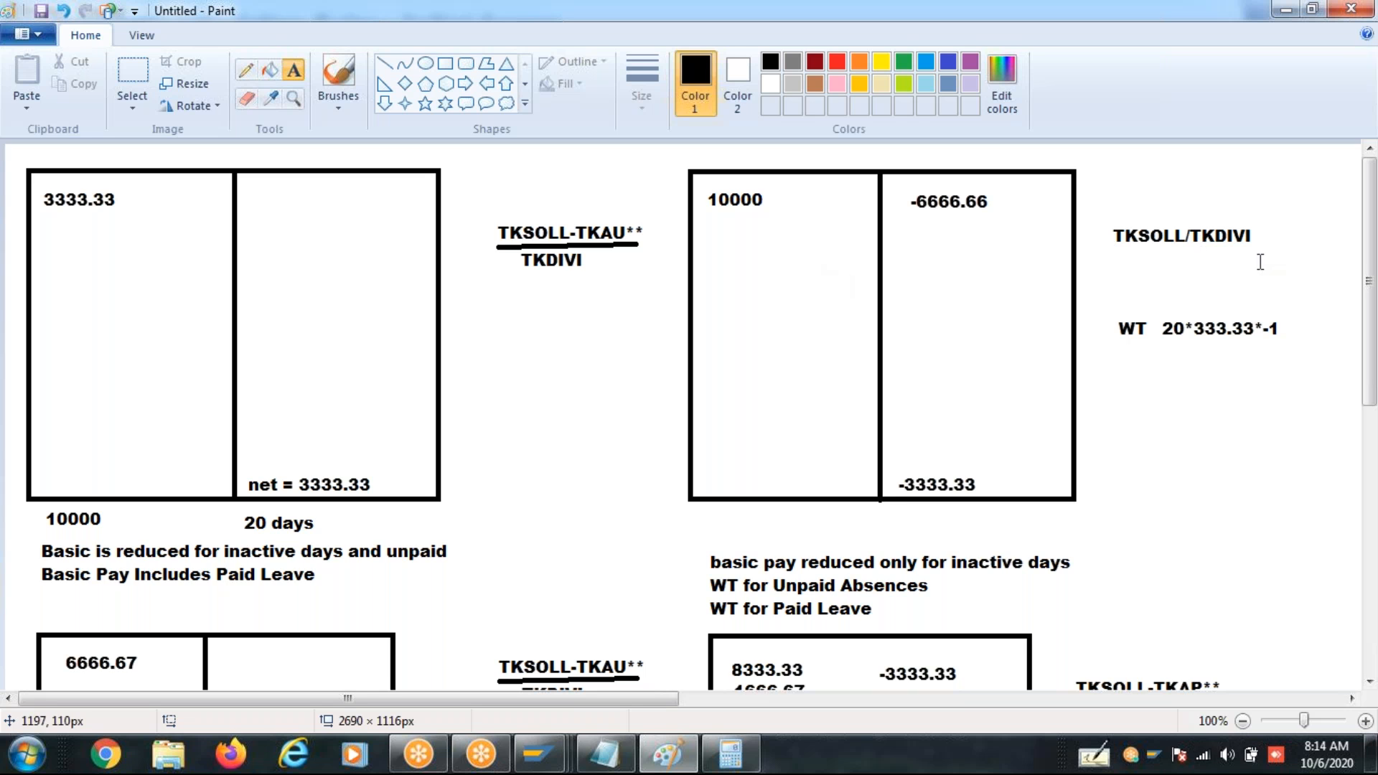
pyautogui.moveTo(1373, 294); pyautogui.dragTo(1330, 153)
pyautogui.click(579, 560)
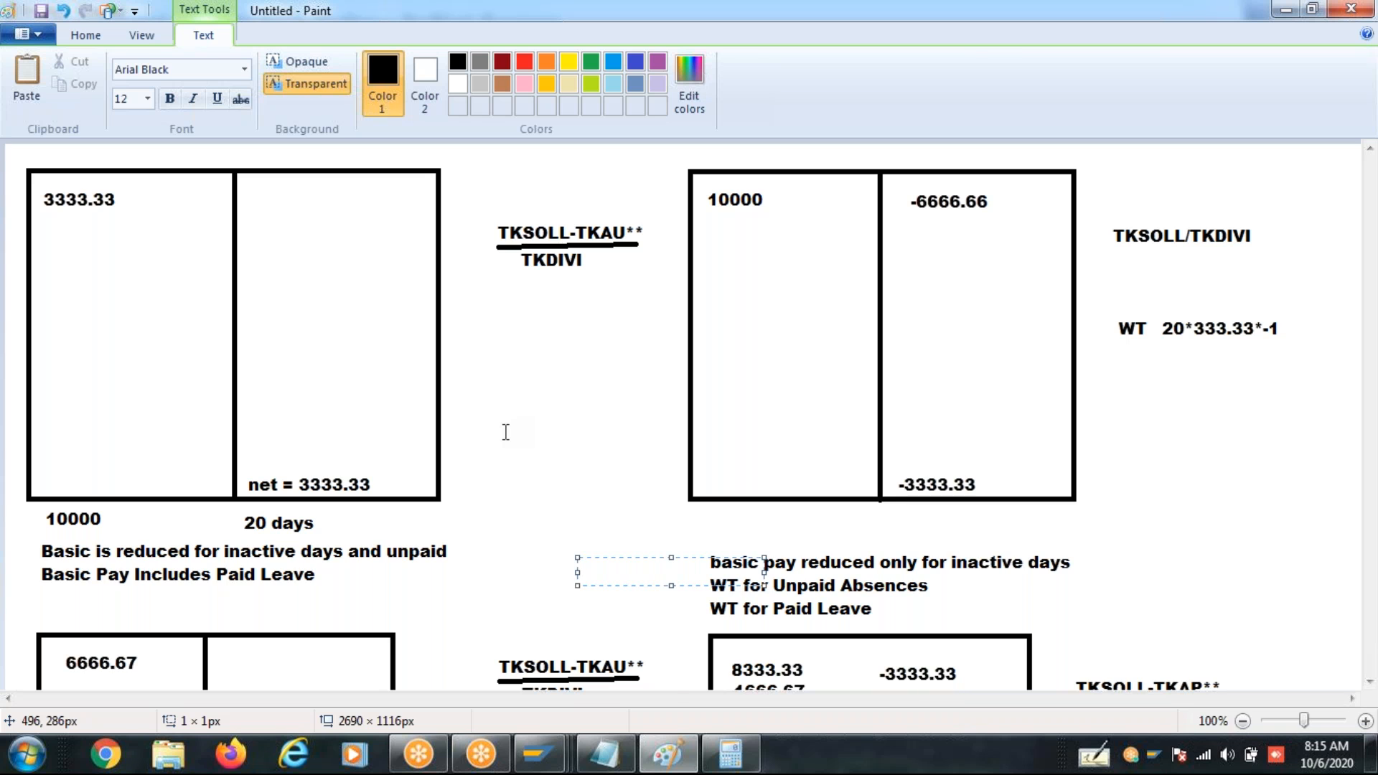
pyautogui.click(505, 431)
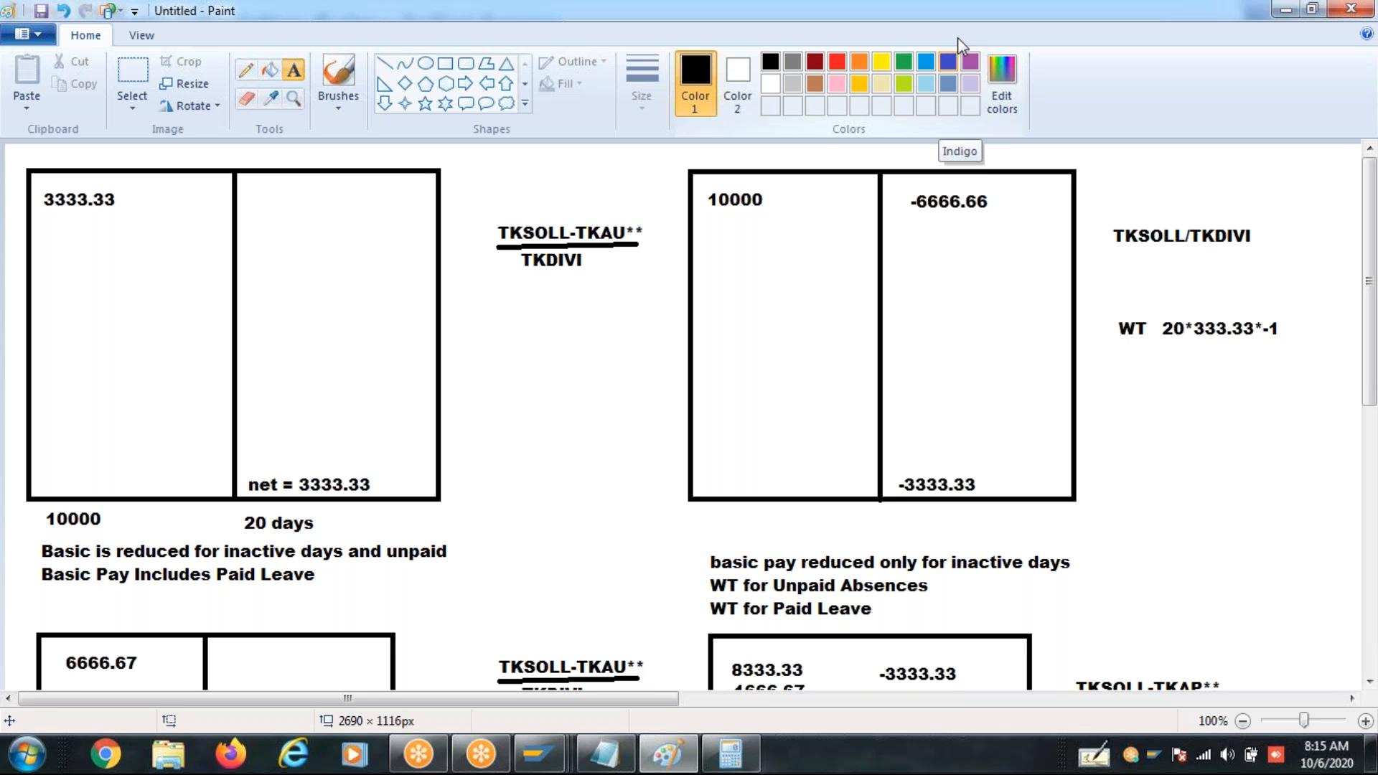
# - Save the drawing to the Desktop as the PNG file Abs, and open the saved picture from there
pyautogui.click(41, 36)
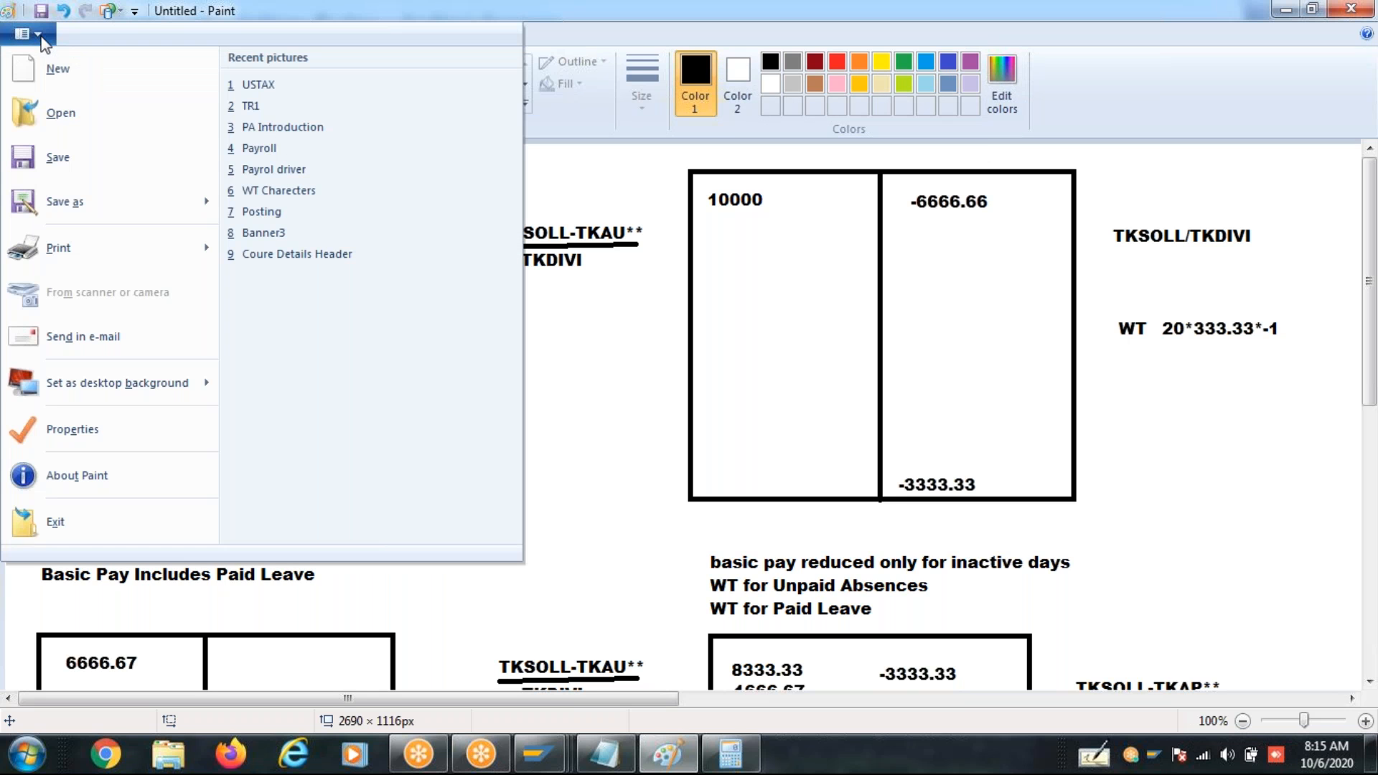
pyautogui.click(81, 161)
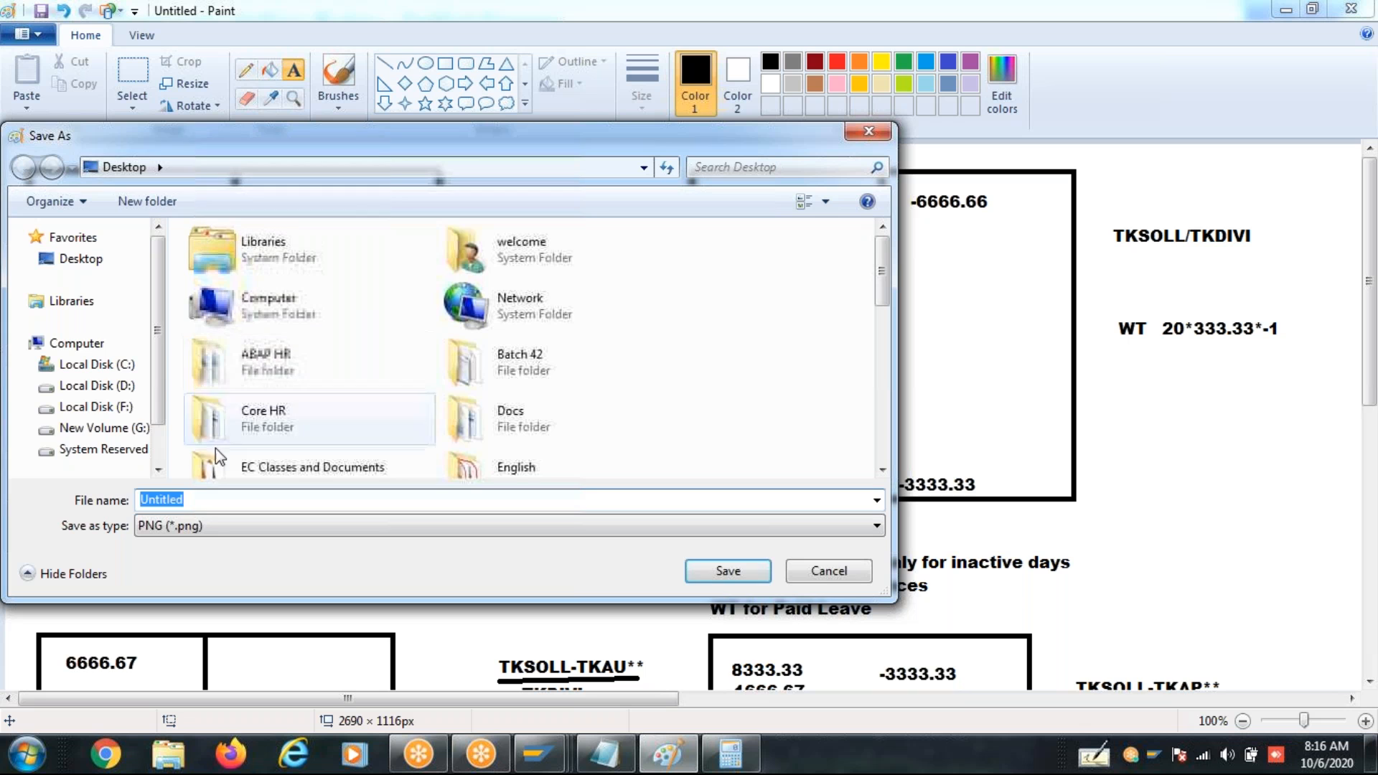
pyautogui.write('Abs')
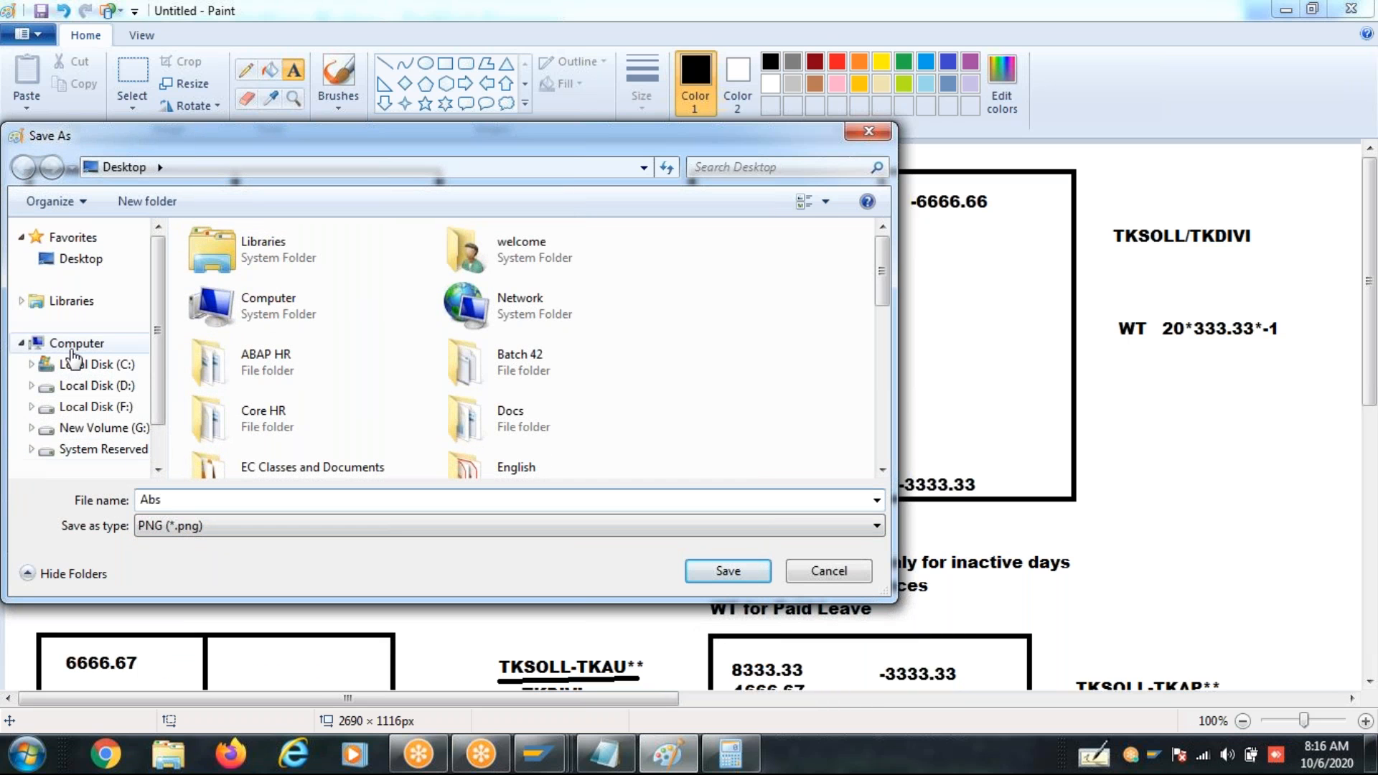
pyautogui.click(80, 259)
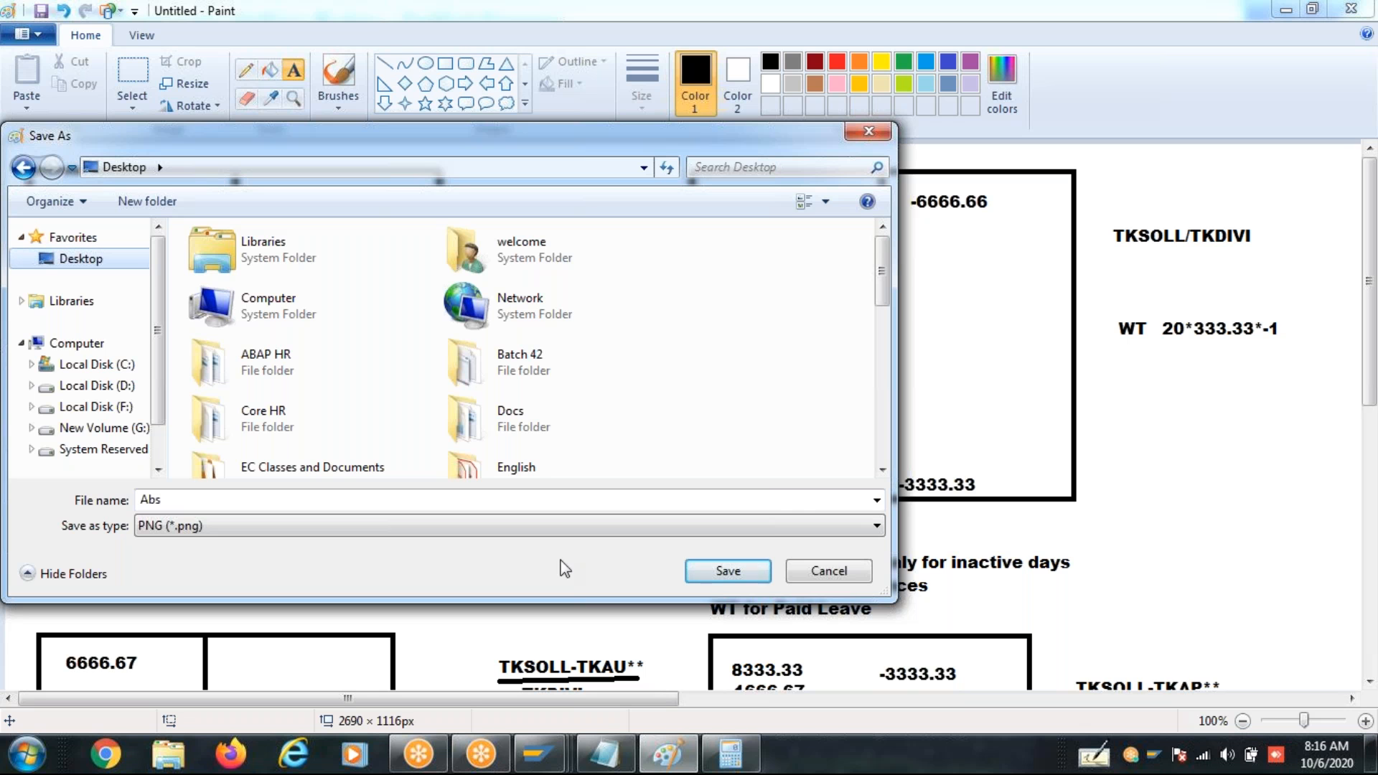
pyautogui.click(783, 529)
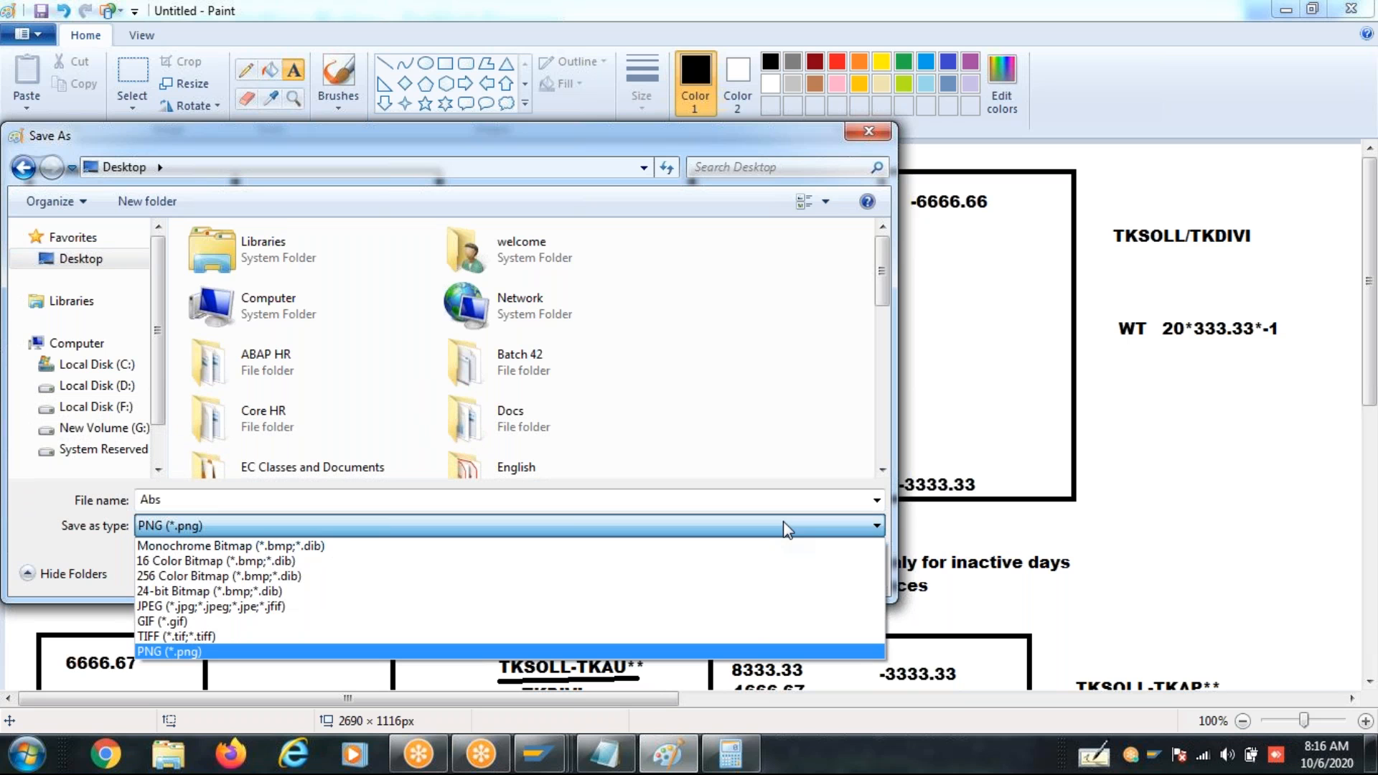
pyautogui.click(783, 524)
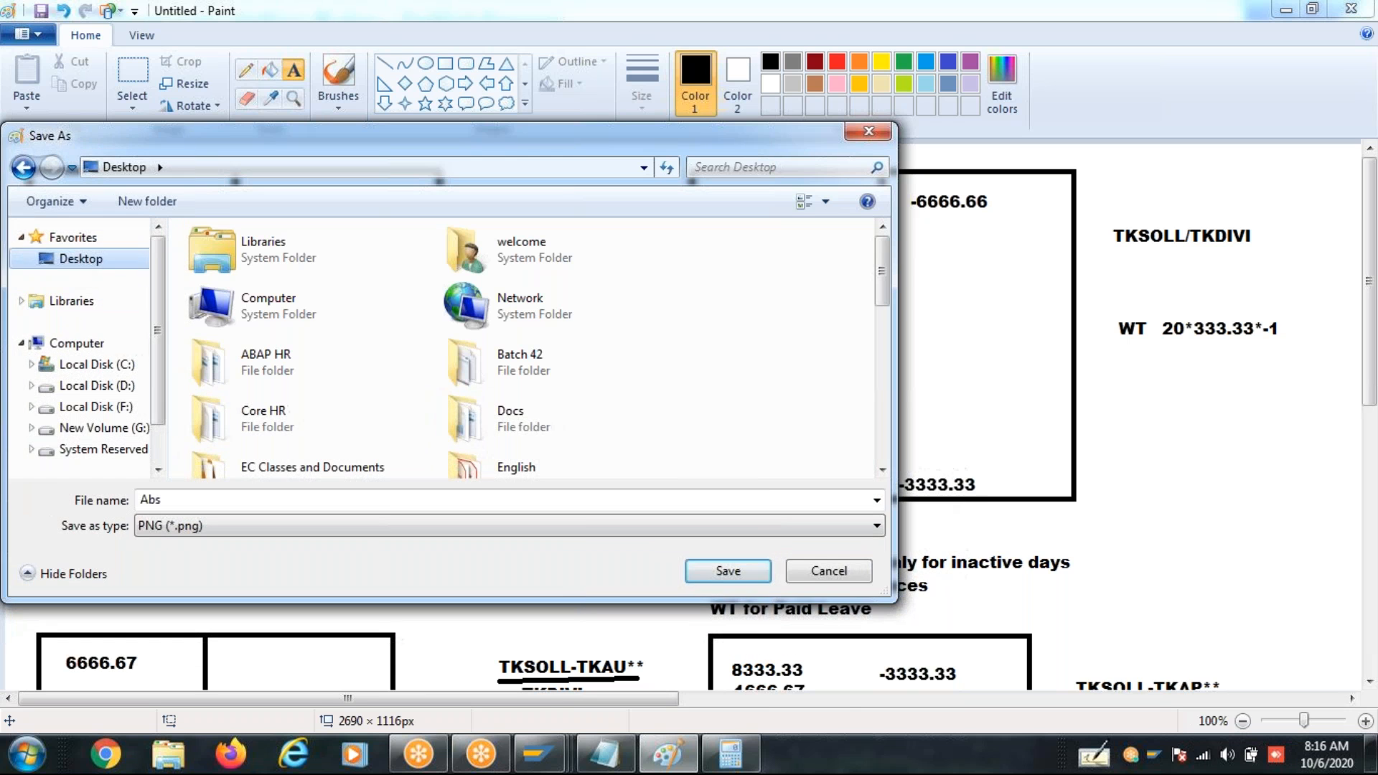
pyautogui.click(748, 571)
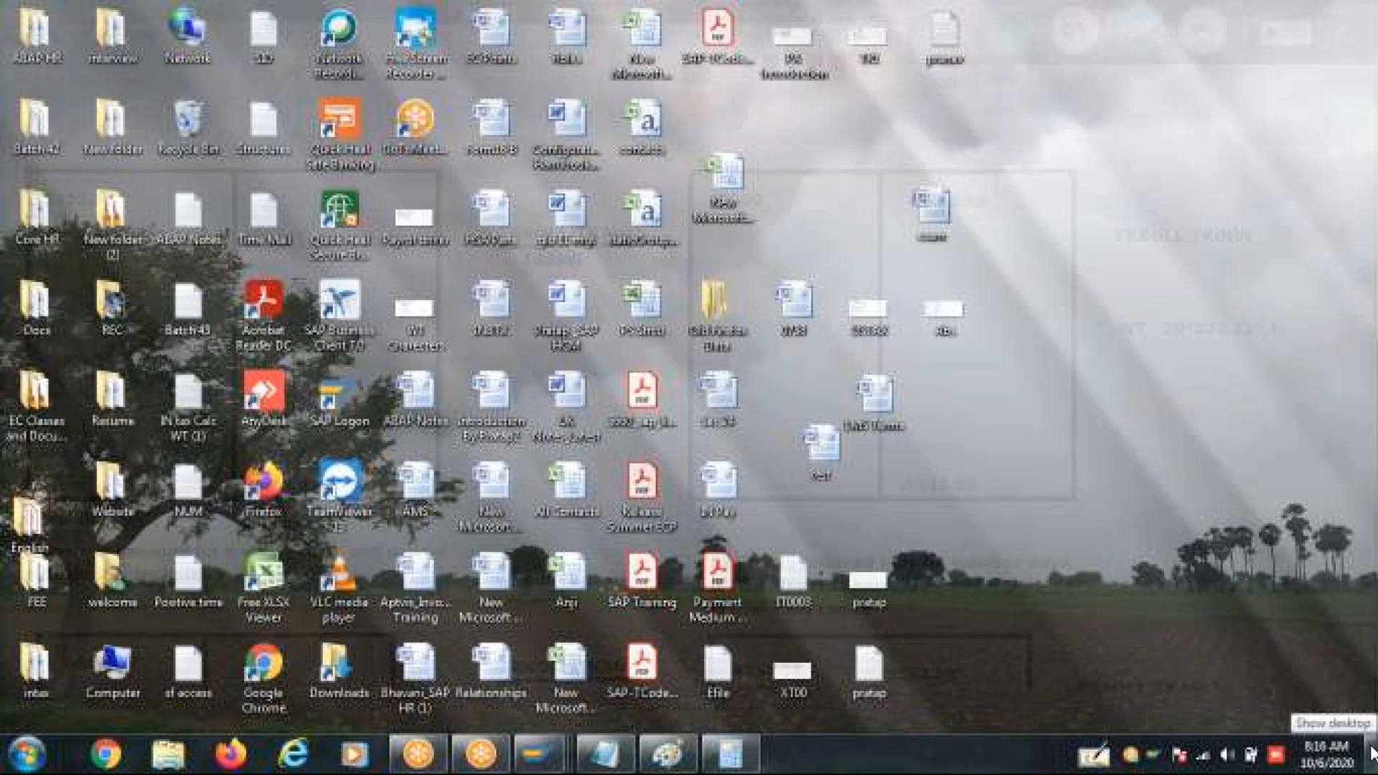
pyautogui.click(1373, 750)
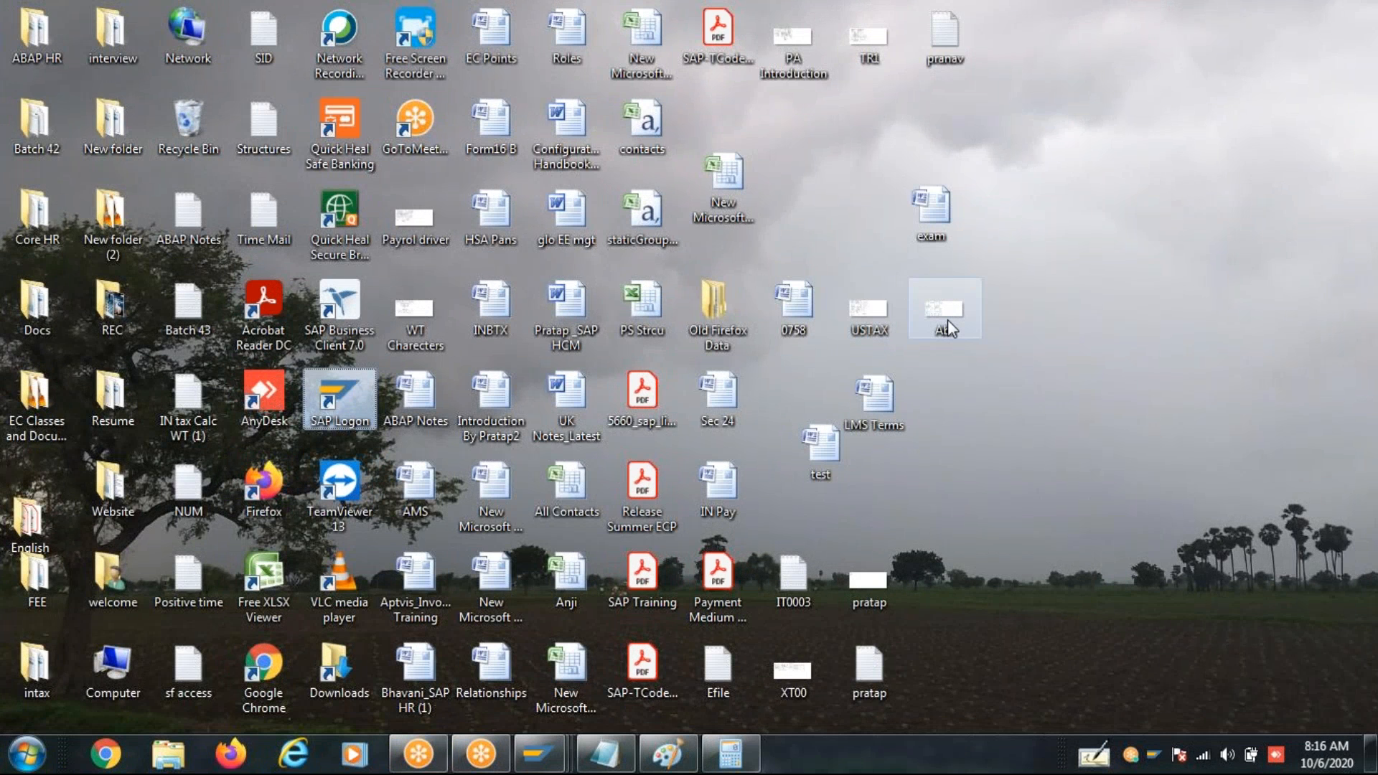
pyautogui.doubleClick(947, 320)
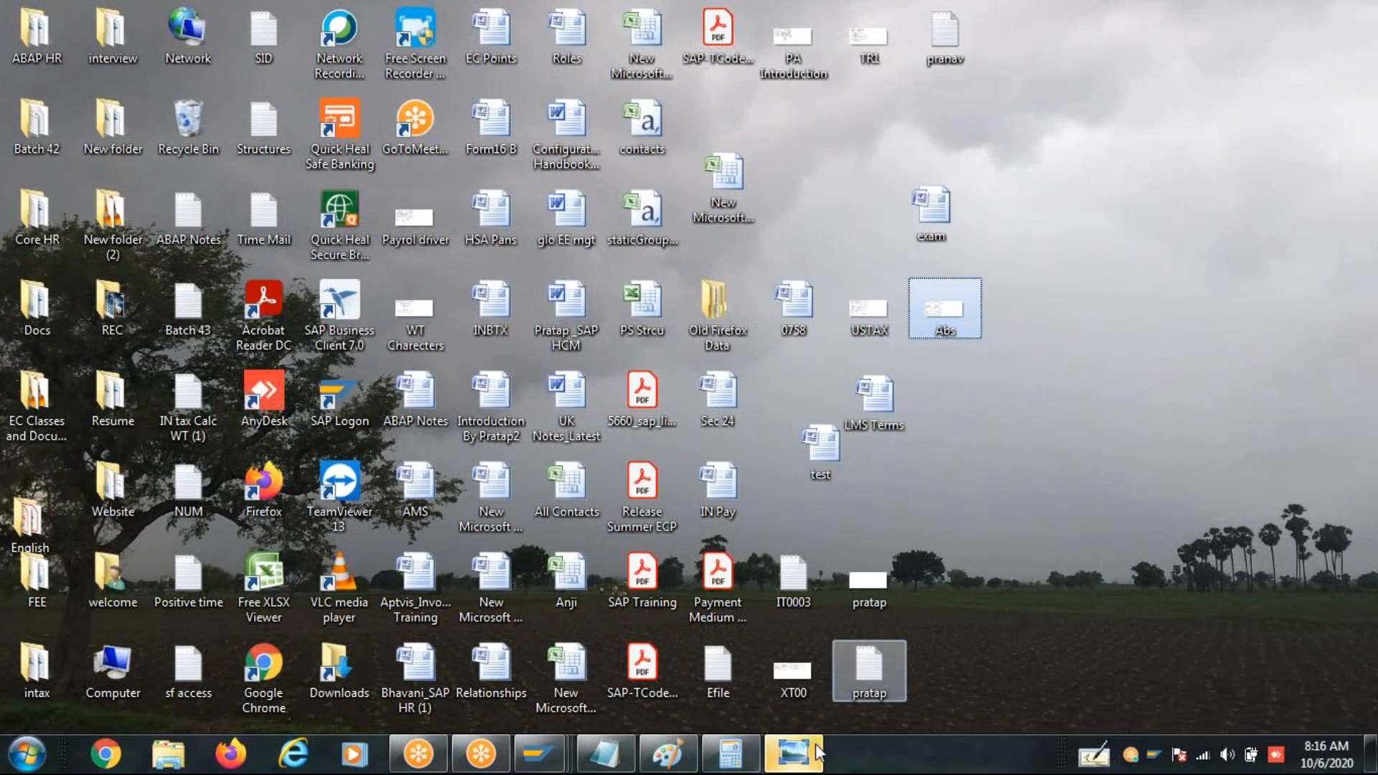